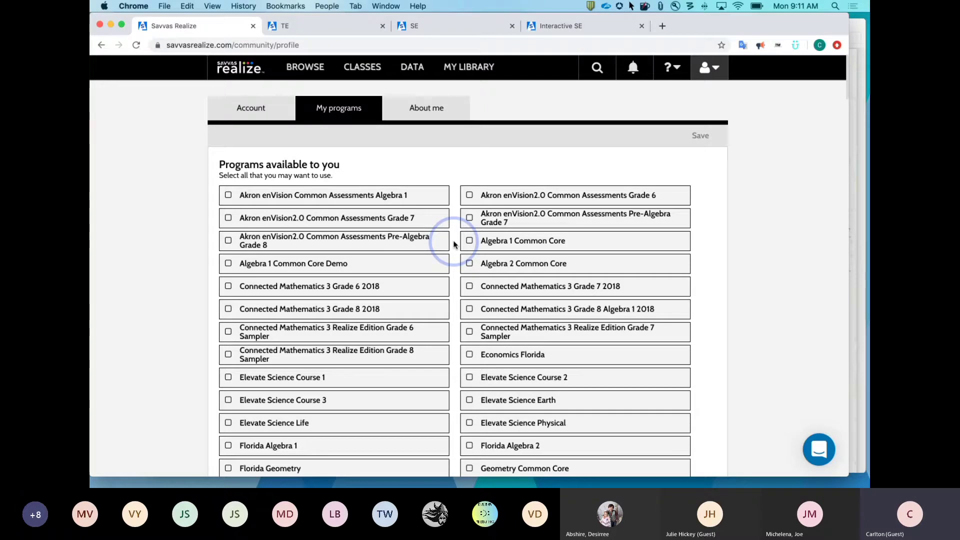
Step: Review the list of programs available to the account in the profile settings
{"action": "scroll", "coordinate": [455, 244], "scroll_direction": "down", "scroll_amount": 1}
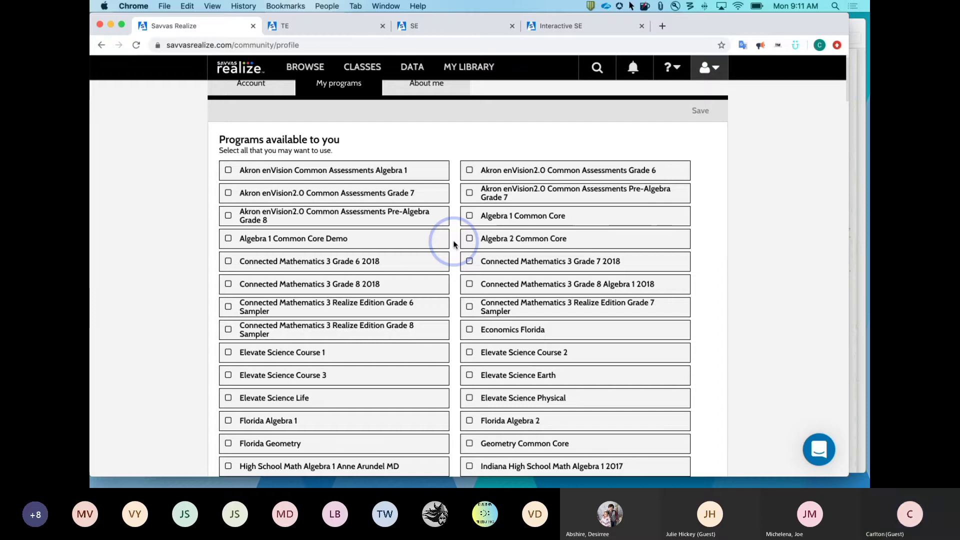
{"action": "scroll", "coordinate": [453, 240], "scroll_direction": "down", "scroll_amount": 3}
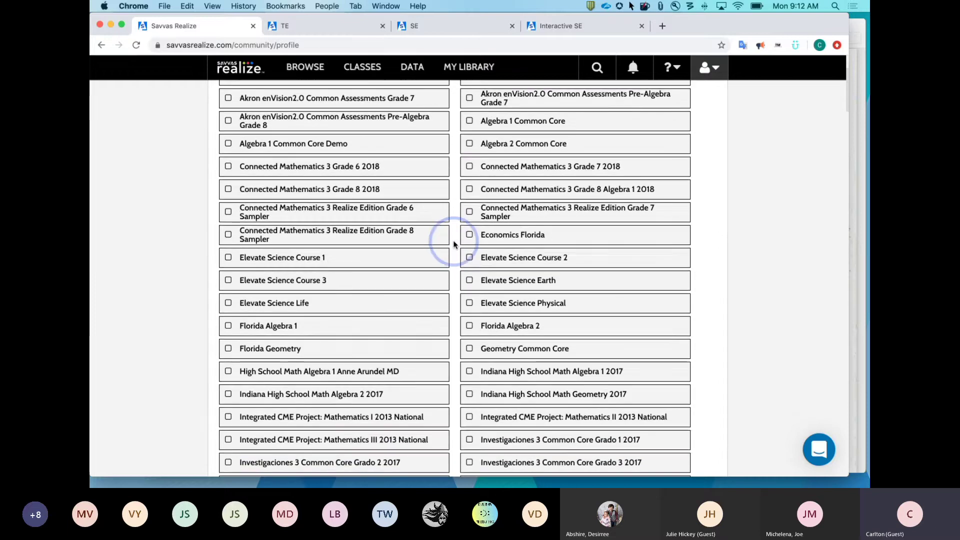
{"action": "scroll", "coordinate": [453, 240], "scroll_direction": "up", "scroll_amount": 4}
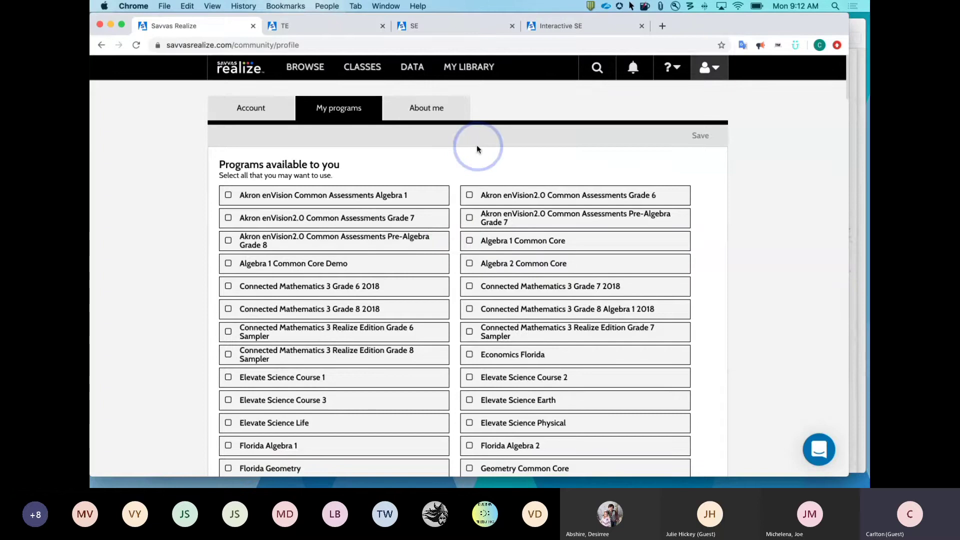
Step: Review the About me settings, covering profile image, homepage image, student-facing name and grades taught
{"action": "left_click", "coordinate": [423, 113]}
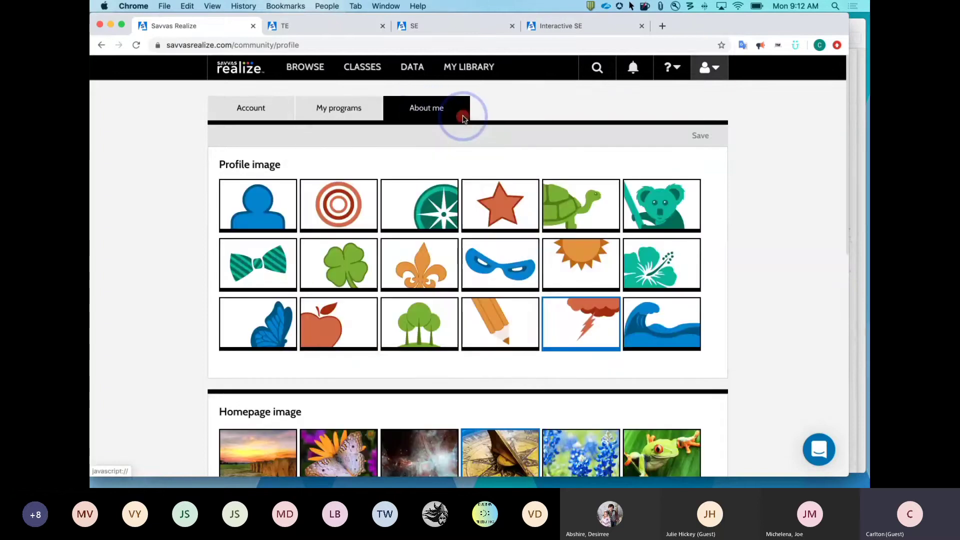
{"action": "scroll", "coordinate": [486, 160], "scroll_direction": "down", "scroll_amount": 3}
{"action": "left_click", "coordinate": [489, 168]}
{"action": "scroll", "coordinate": [489, 168], "scroll_direction": "down", "scroll_amount": 4}
{"action": "scroll", "coordinate": [488, 168], "scroll_direction": "up", "scroll_amount": 5}
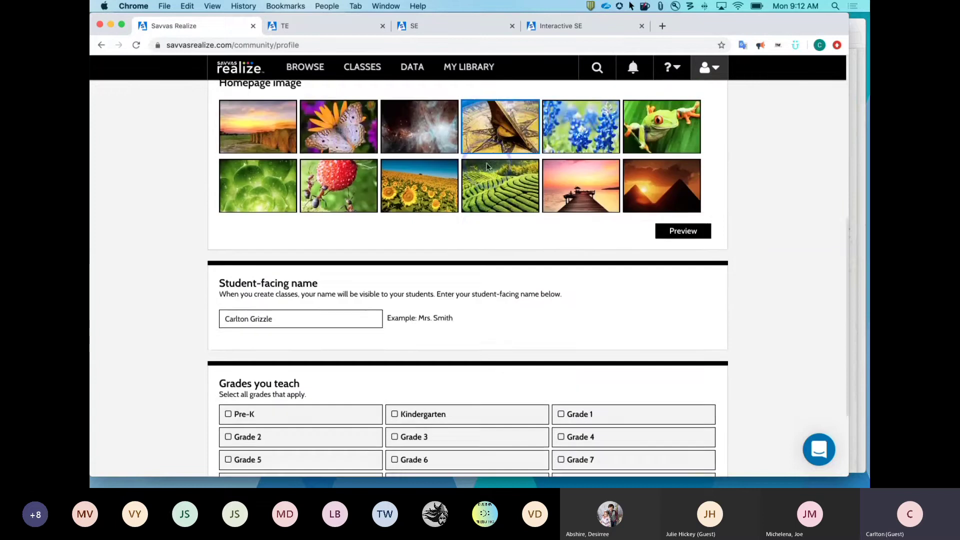
{"action": "scroll", "coordinate": [489, 168], "scroll_direction": "down", "scroll_amount": 4}
{"action": "scroll", "coordinate": [489, 168], "scroll_direction": "down", "scroll_amount": 5}
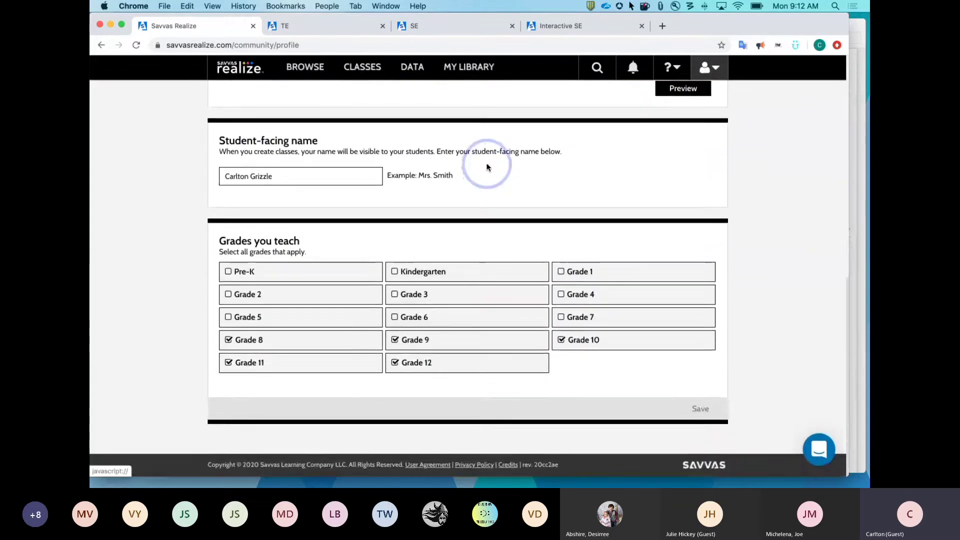
{"action": "scroll", "coordinate": [488, 167], "scroll_direction": "up", "scroll_amount": 8}
{"action": "scroll", "coordinate": [488, 167], "scroll_direction": "up", "scroll_amount": 2}
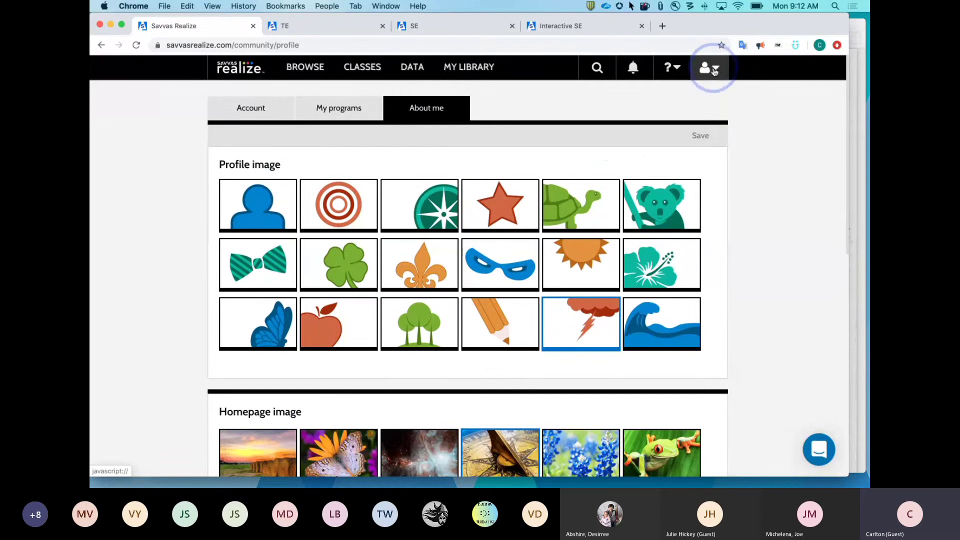
Step: Open the Realize announcements page from the account options
{"action": "left_click", "coordinate": [715, 68]}
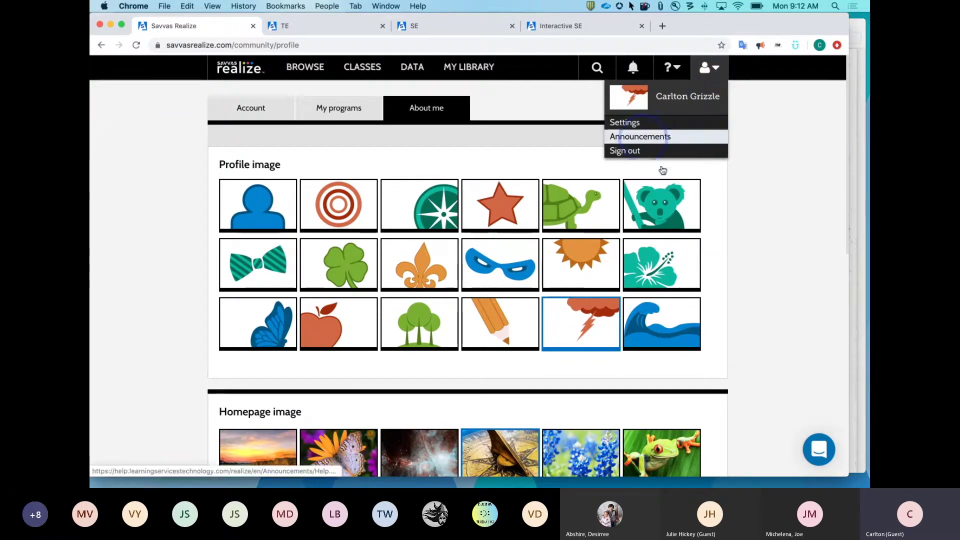
{"action": "left_click", "coordinate": [776, 462]}
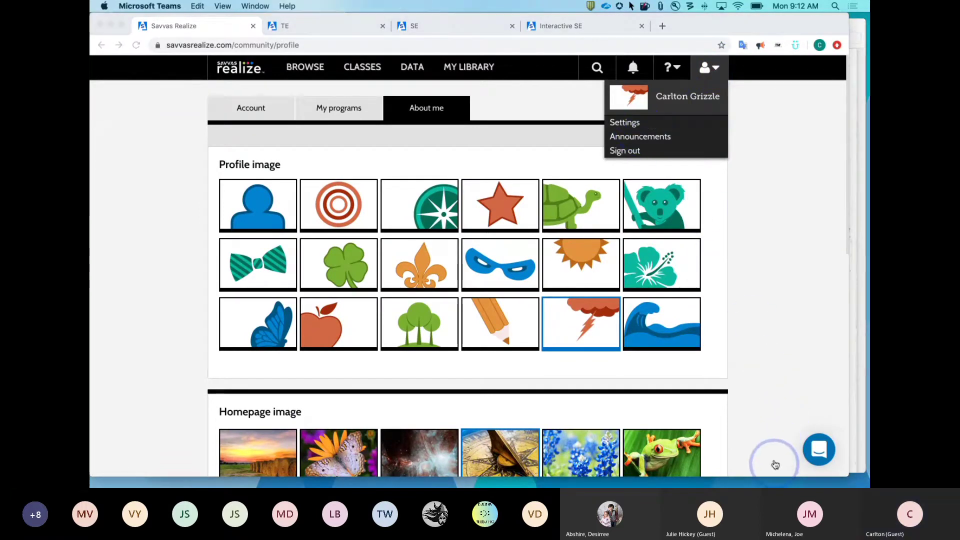
{"action": "left_click", "coordinate": [777, 466]}
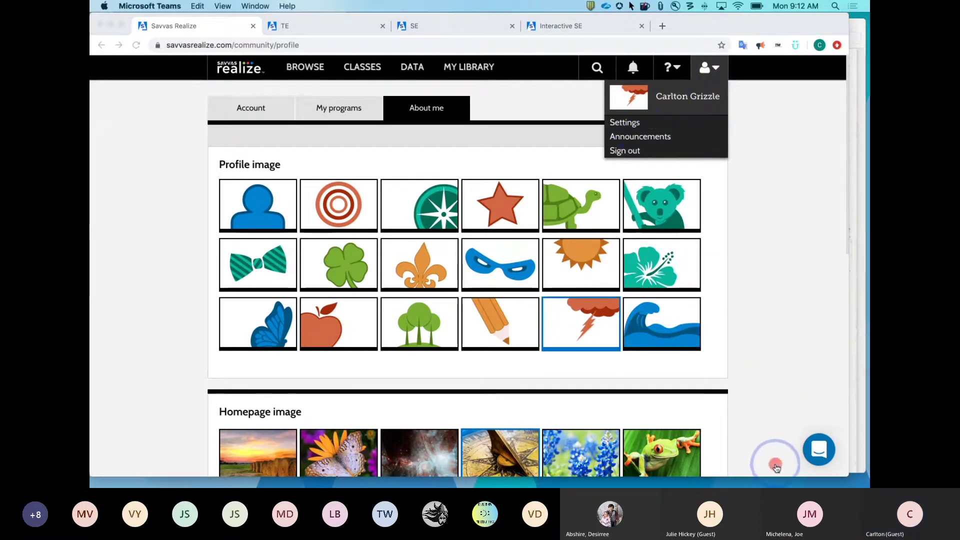
{"action": "left_click", "coordinate": [641, 138]}
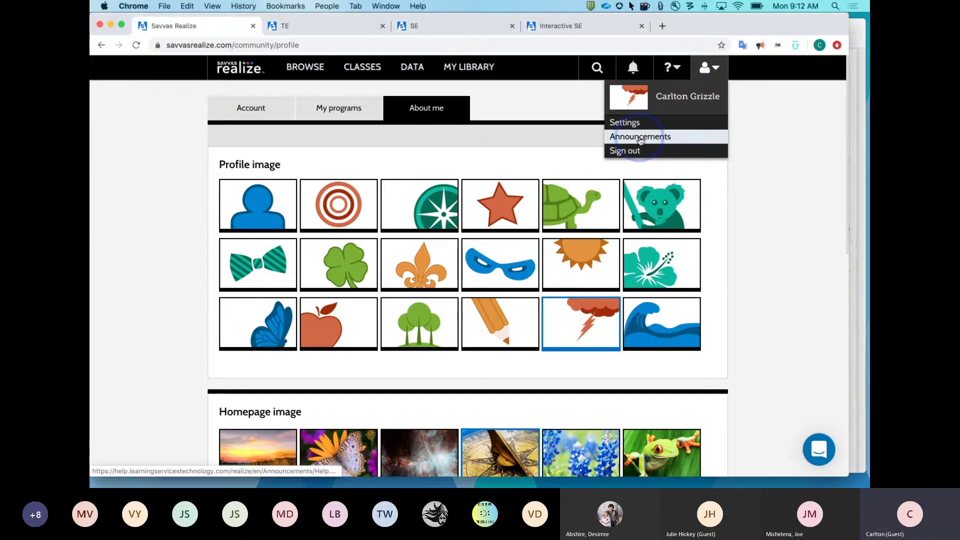
{"action": "left_click", "coordinate": [641, 137]}
{"action": "left_click", "coordinate": [693, 154]}
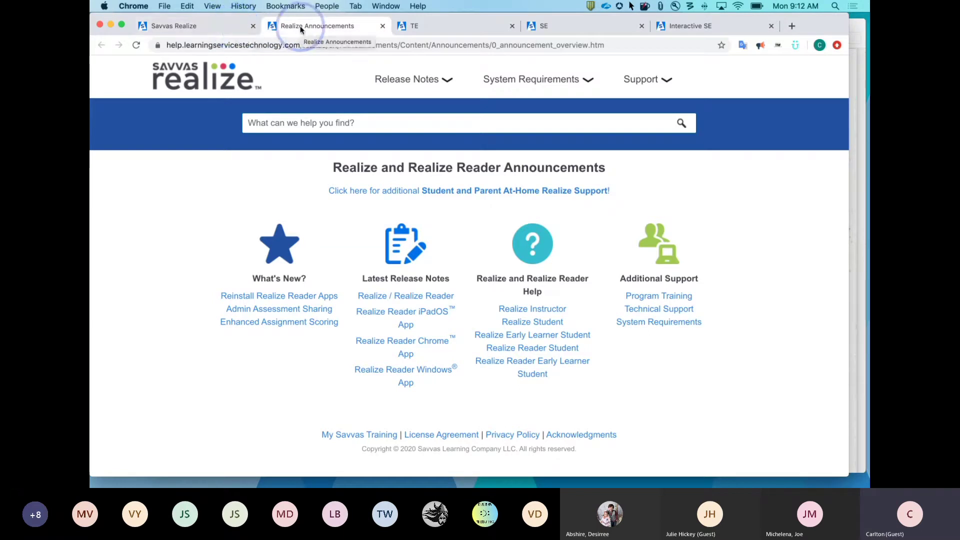
Step: Switch back and forth between the profile settings and the Realize Announcements page, ending by closing the announcements
{"action": "left_click", "coordinate": [195, 27]}
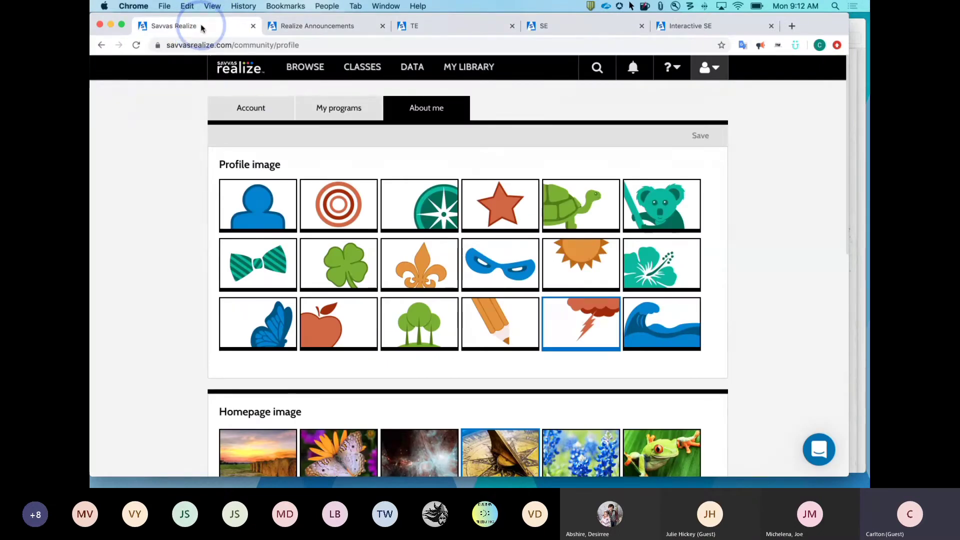
{"action": "left_click", "coordinate": [320, 24]}
{"action": "left_click", "coordinate": [231, 28]}
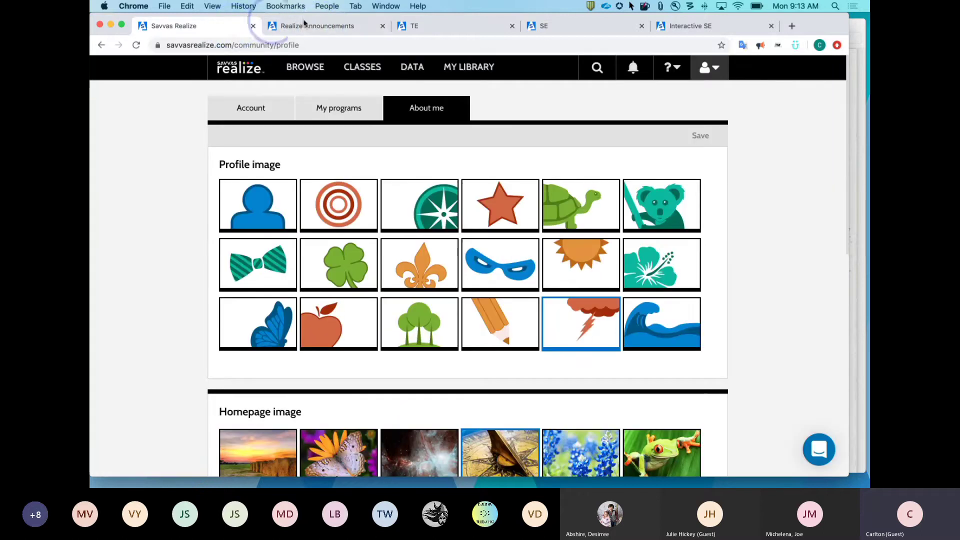
{"action": "left_click", "coordinate": [304, 24]}
{"action": "left_click", "coordinate": [230, 25]}
{"action": "left_click", "coordinate": [320, 24]}
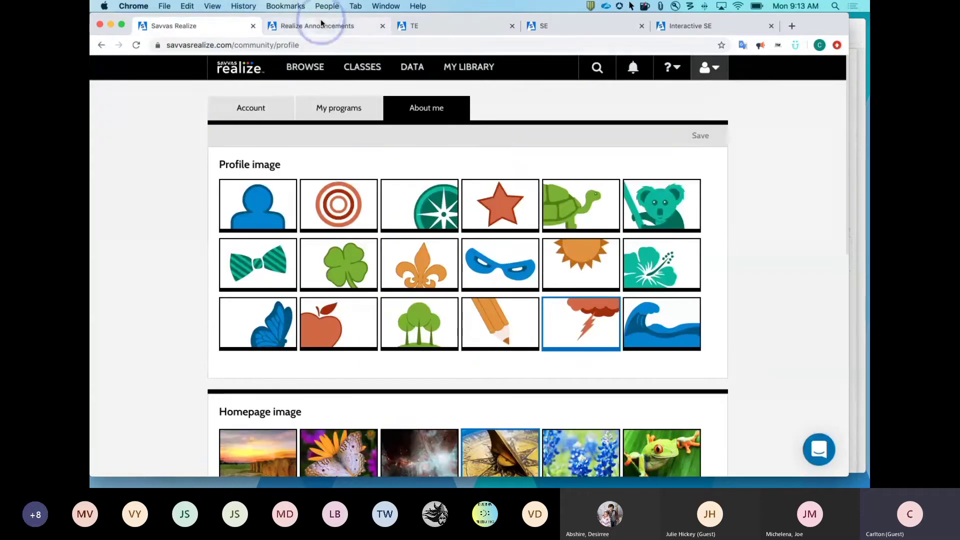
{"action": "left_click", "coordinate": [320, 22]}
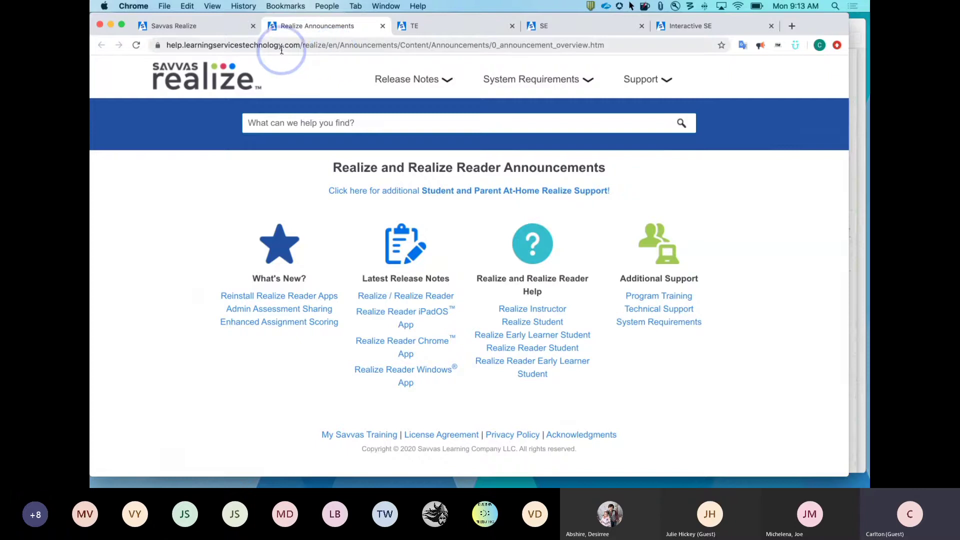
{"action": "left_click", "coordinate": [383, 26]}
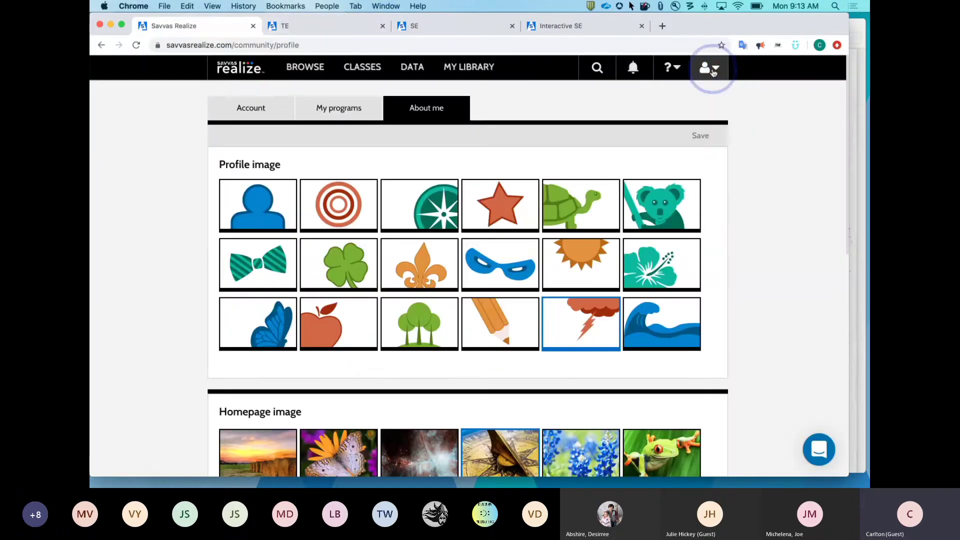
{"action": "left_click", "coordinate": [714, 73]}
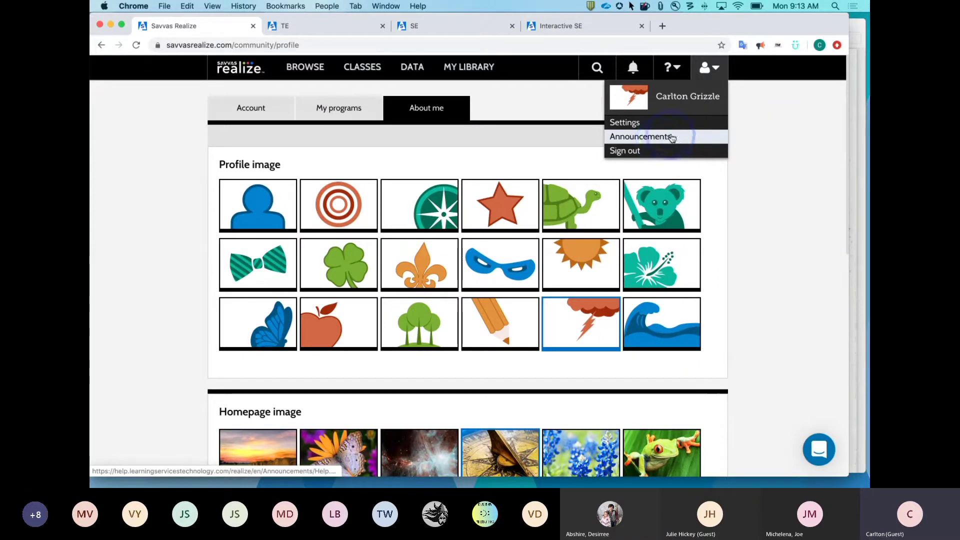
{"action": "left_click", "coordinate": [753, 140]}
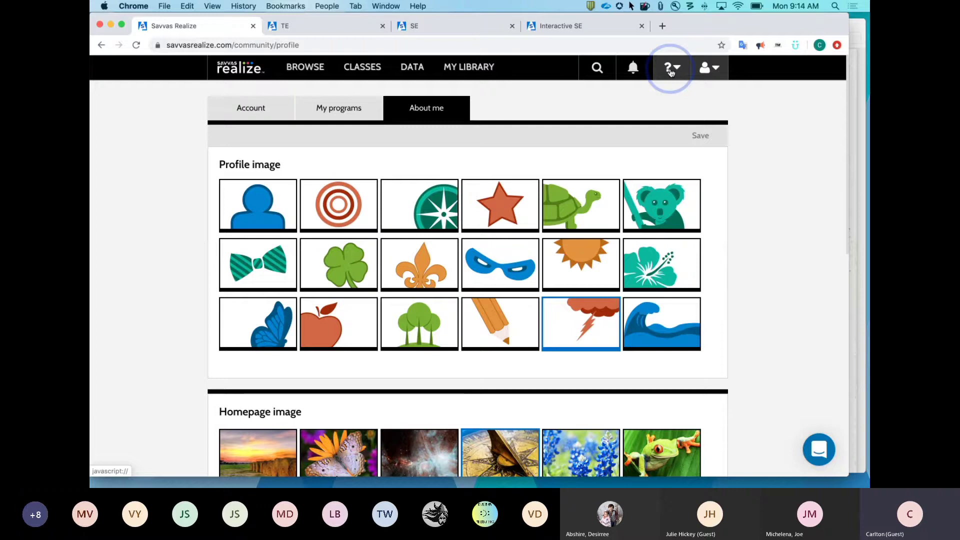
Step: Open the help for the current page and read through its Settings article
{"action": "left_click", "coordinate": [671, 73]}
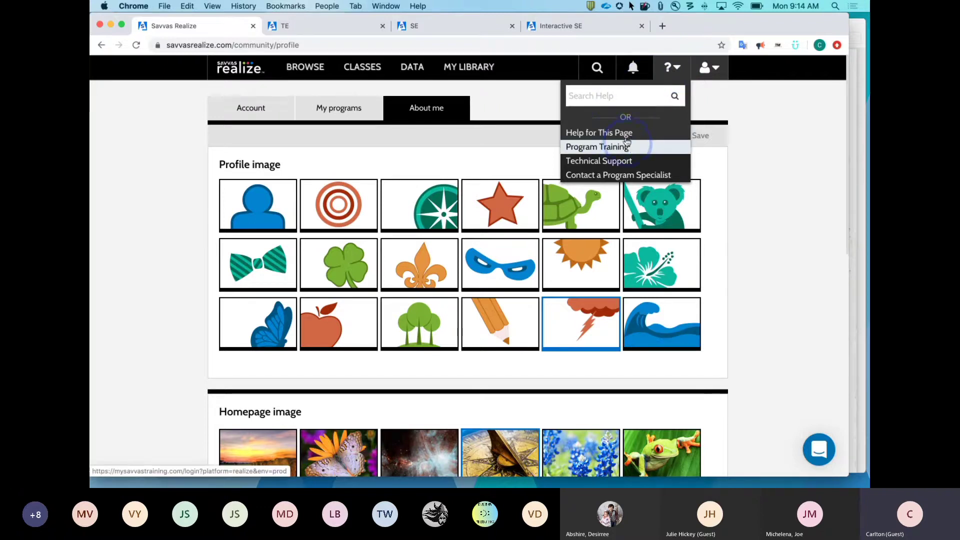
{"action": "left_click", "coordinate": [598, 133]}
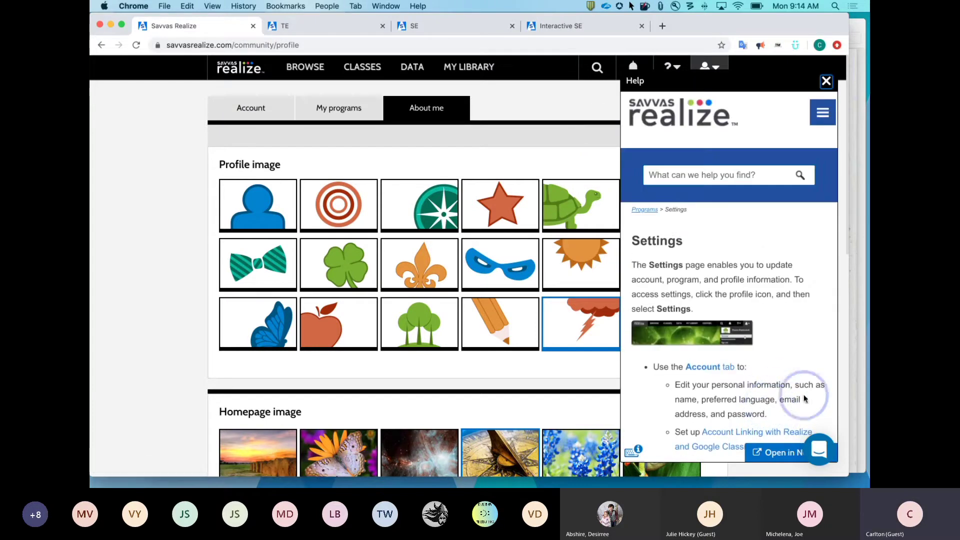
{"action": "left_click", "coordinate": [772, 375]}
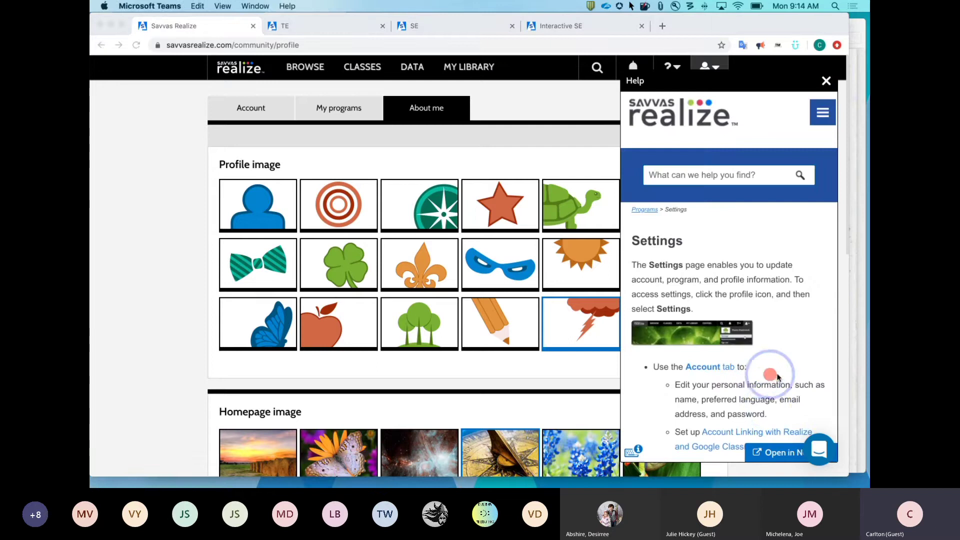
{"action": "scroll", "coordinate": [763, 321], "scroll_direction": "down", "scroll_amount": 3}
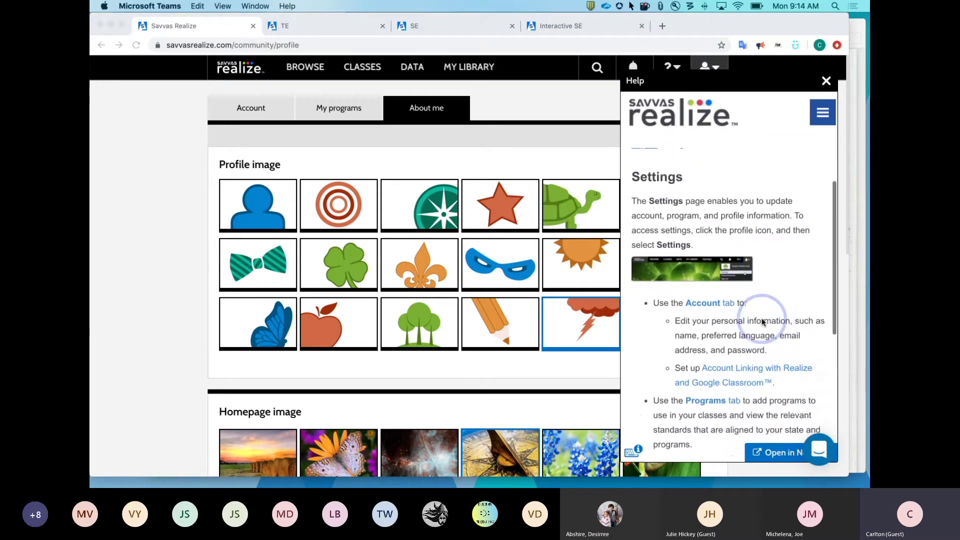
{"action": "scroll", "coordinate": [762, 321], "scroll_direction": "down", "scroll_amount": 10}
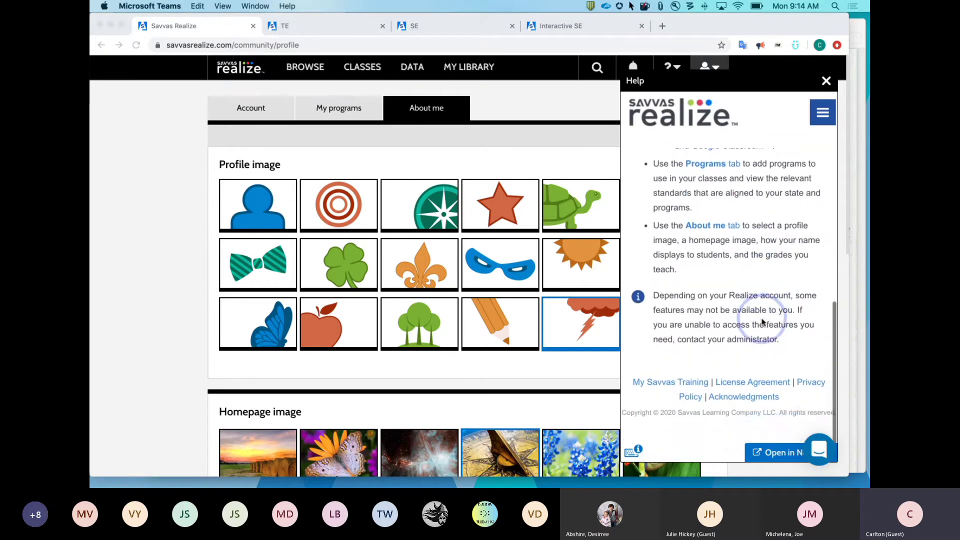
{"action": "scroll", "coordinate": [763, 322], "scroll_direction": "up", "scroll_amount": 13}
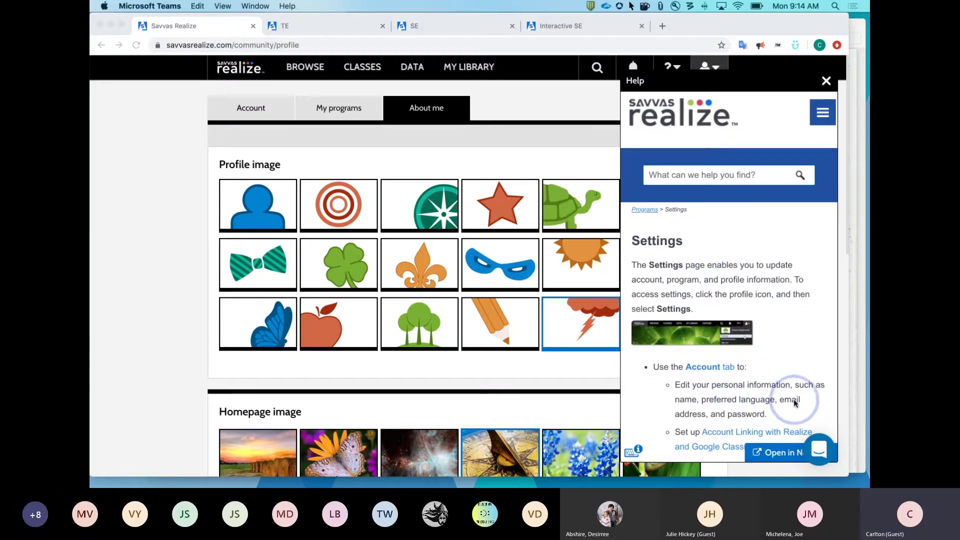
{"action": "left_click", "coordinate": [706, 366]}
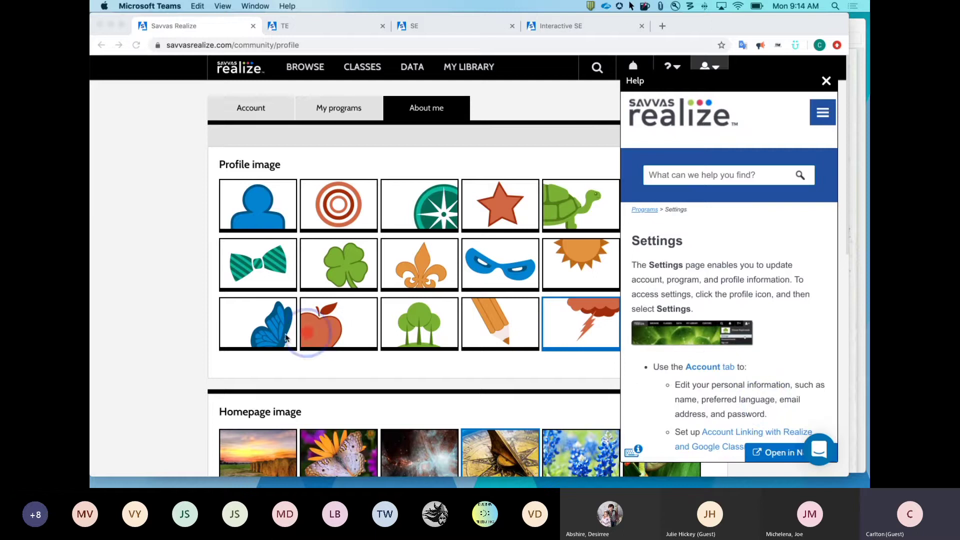
{"action": "left_click", "coordinate": [166, 360]}
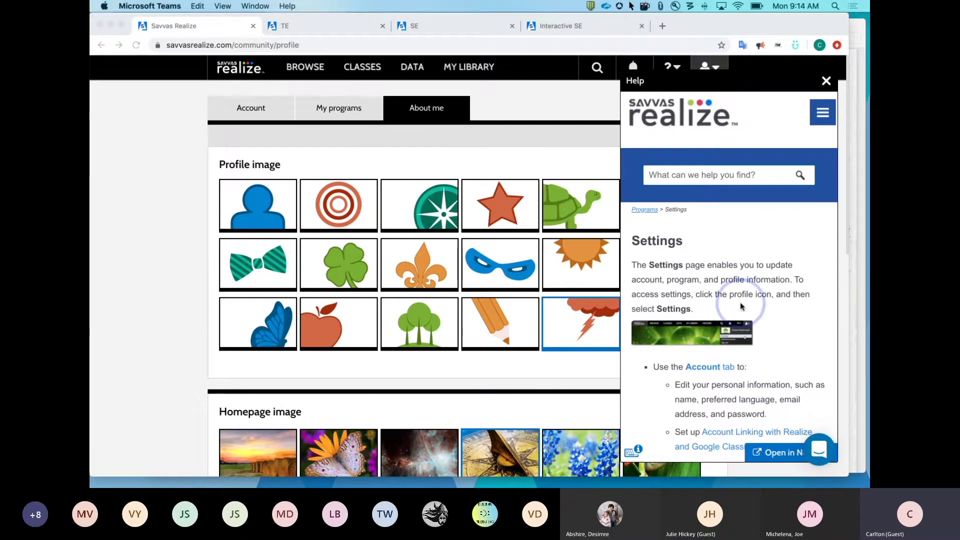
{"action": "scroll", "coordinate": [748, 303], "scroll_direction": "down", "scroll_amount": 2}
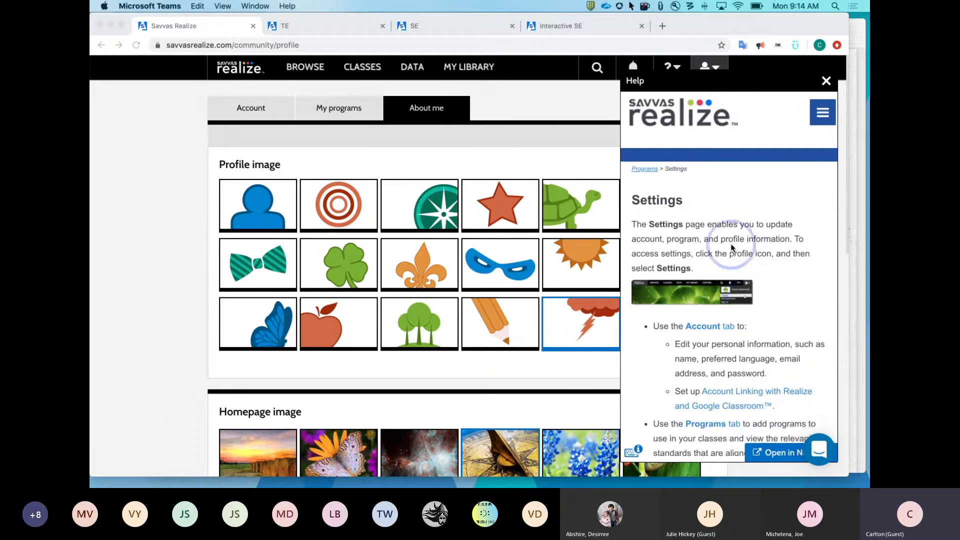
{"action": "scroll", "coordinate": [741, 259], "scroll_direction": "up", "scroll_amount": 2}
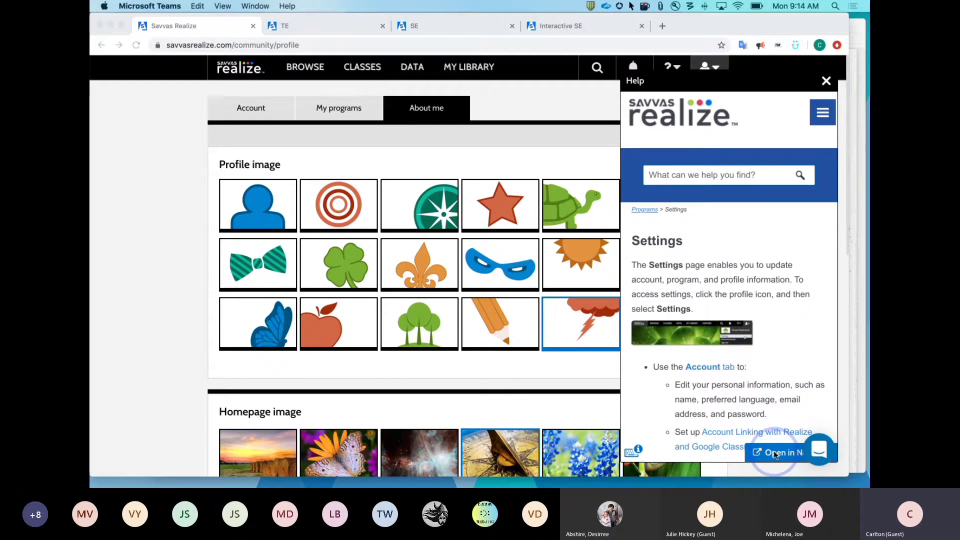
Step: Open the Settings help article in a new browser tab
{"action": "scroll", "coordinate": [774, 454], "scroll_direction": "down", "scroll_amount": 2}
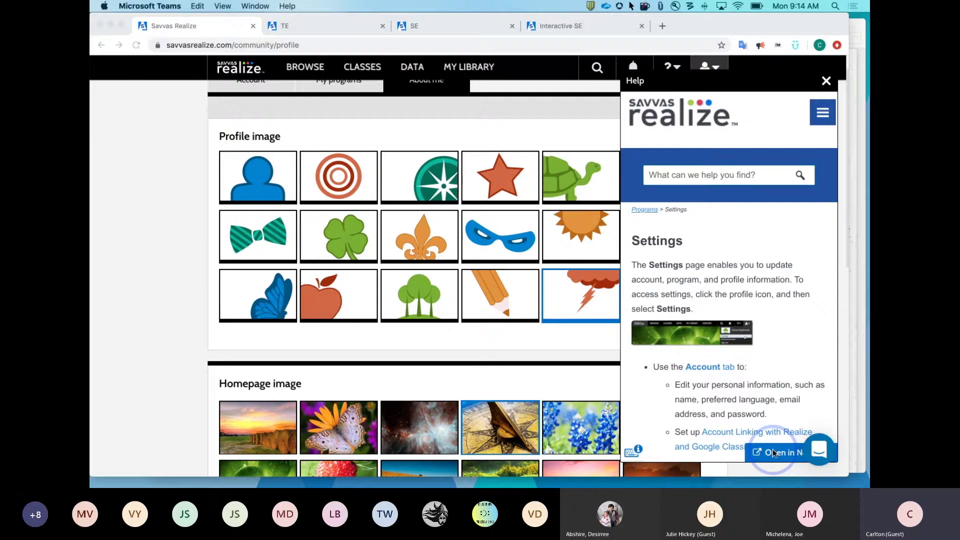
{"action": "key", "text": "super+Tab"}
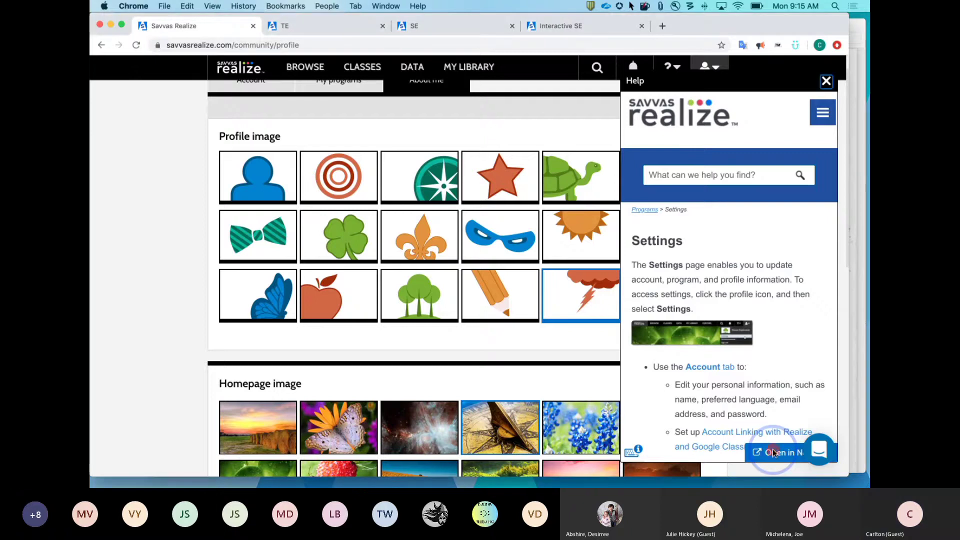
{"action": "left_click", "coordinate": [772, 449]}
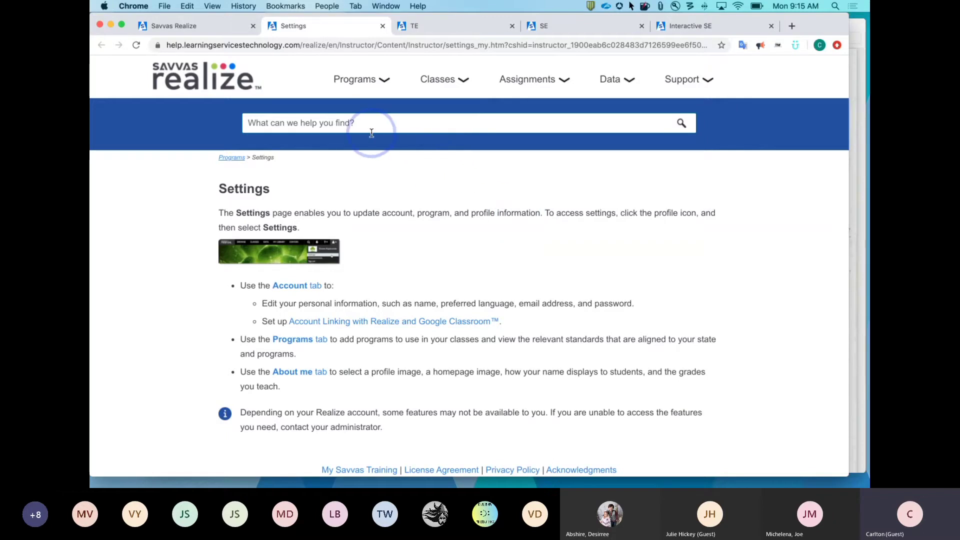
Step: Look through the help topics for Programs, Classes, Assignments and Data, and open the Create a Group of Students article under Class Groups
{"action": "mouse_move", "coordinate": [371, 84]}
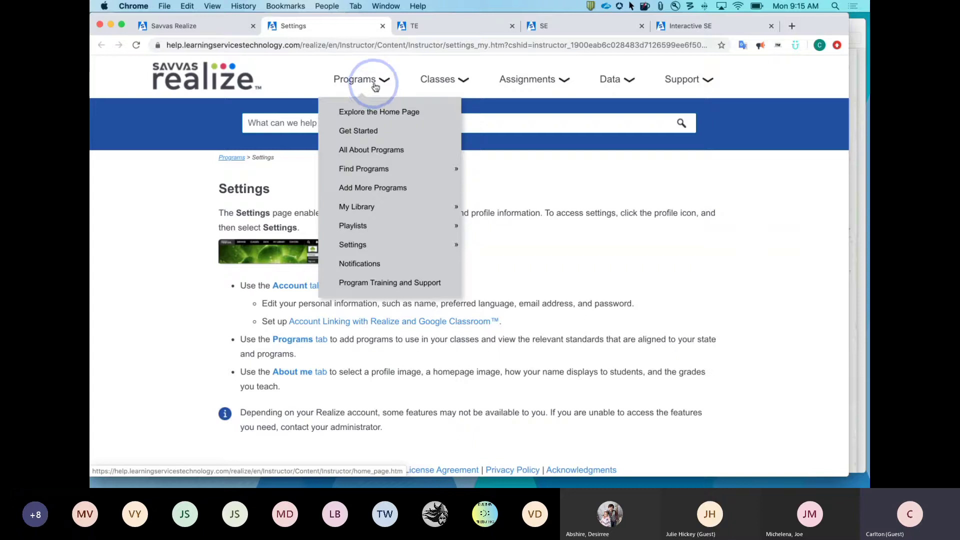
{"action": "mouse_move", "coordinate": [440, 78]}
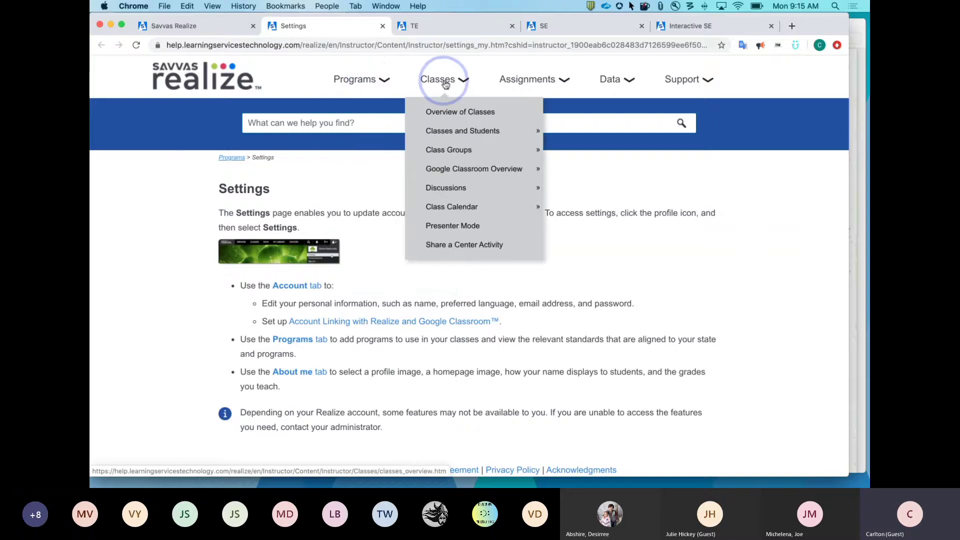
{"action": "mouse_move", "coordinate": [527, 82]}
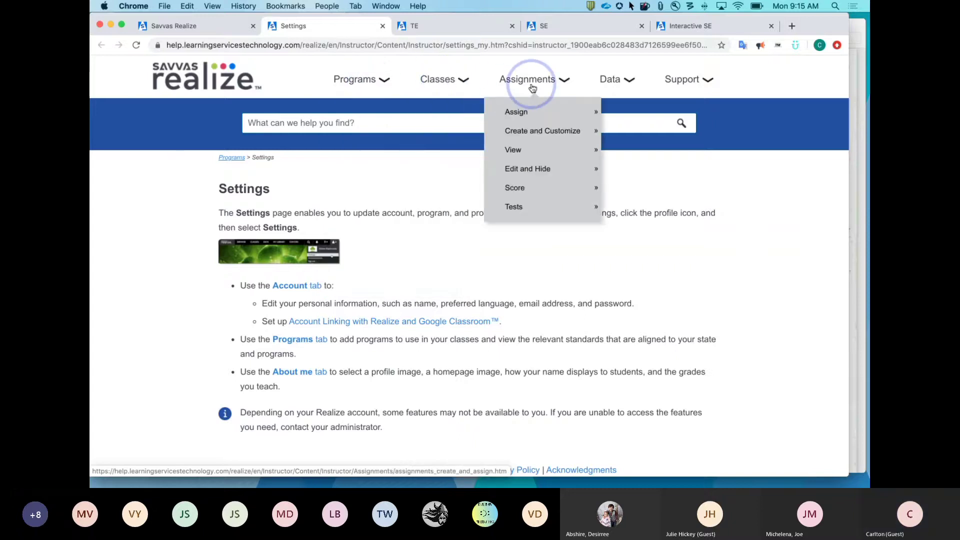
{"action": "mouse_move", "coordinate": [622, 84]}
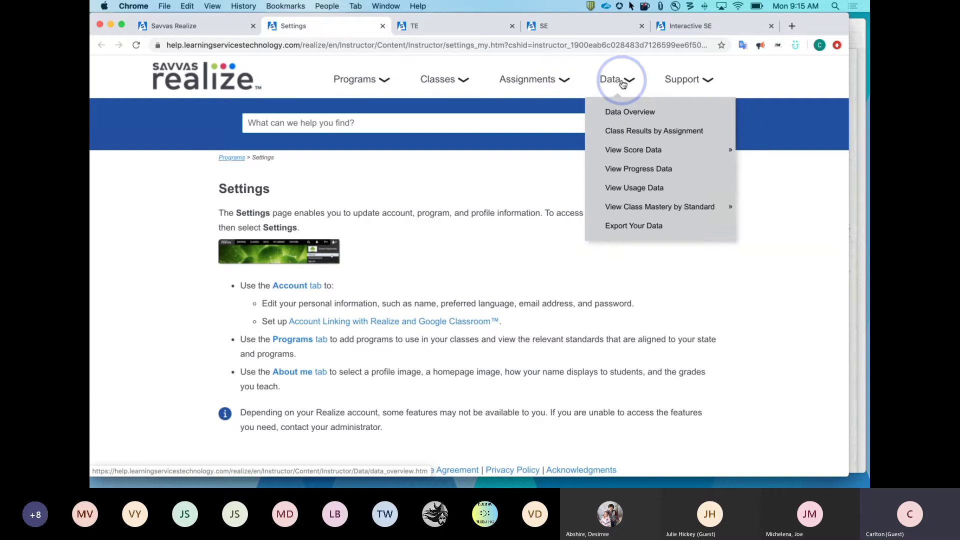
{"action": "mouse_move", "coordinate": [675, 84]}
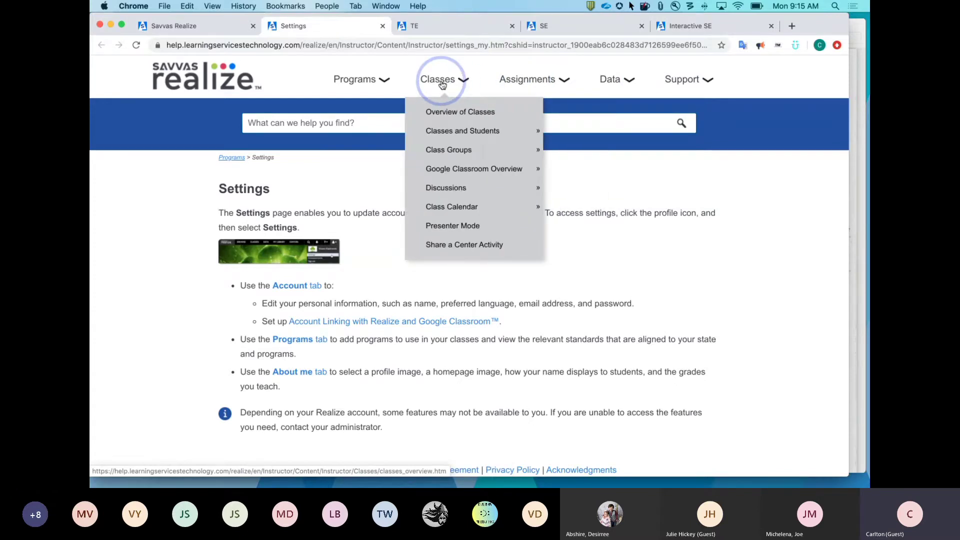
{"action": "mouse_move", "coordinate": [434, 150]}
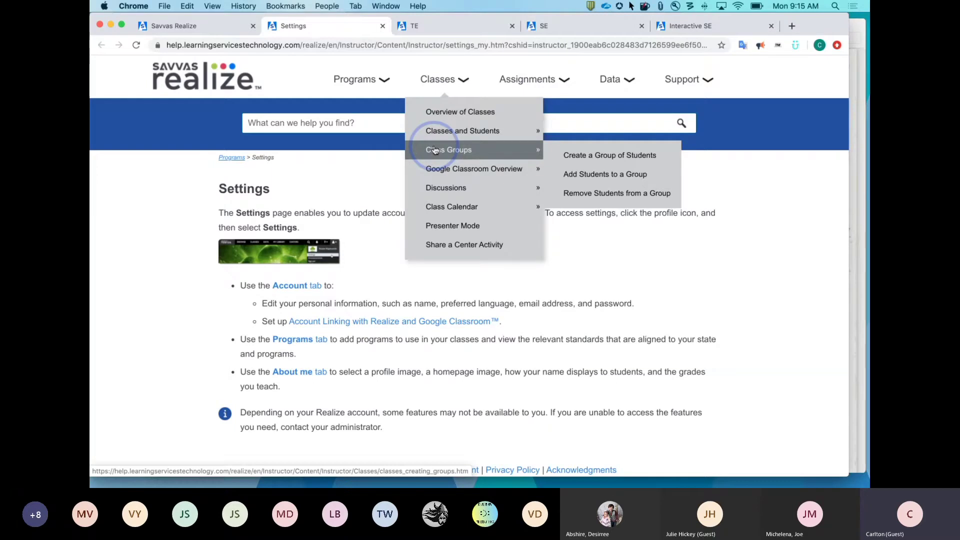
{"action": "left_click", "coordinate": [585, 156]}
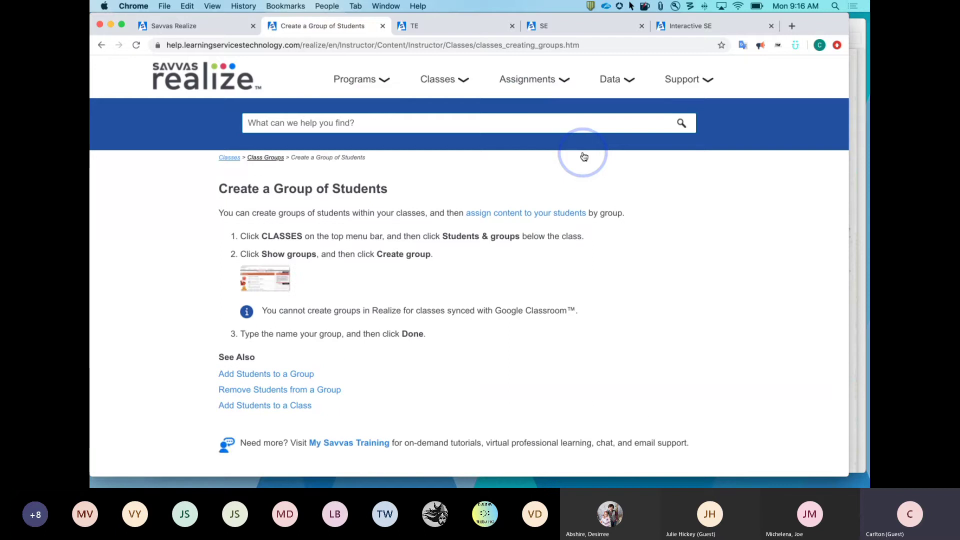
Step: Close the Create a Group of Students article and the Settings help shown over the profile page
{"action": "left_click", "coordinate": [331, 38]}
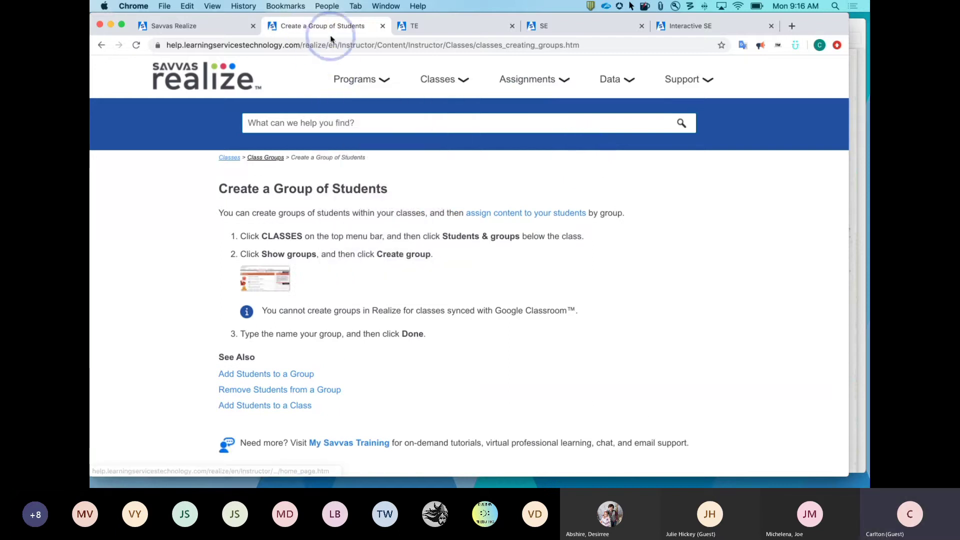
{"action": "left_click", "coordinate": [382, 26]}
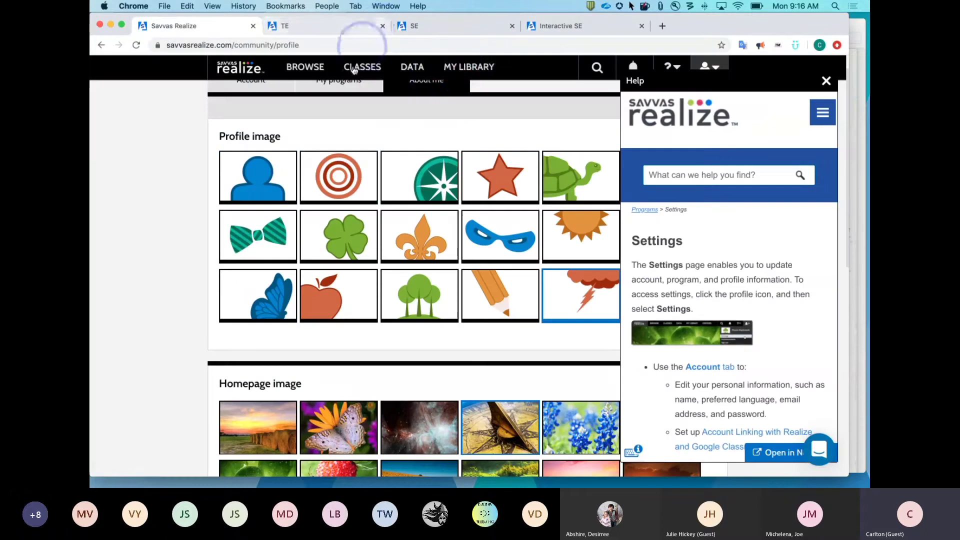
{"action": "left_click", "coordinate": [673, 69]}
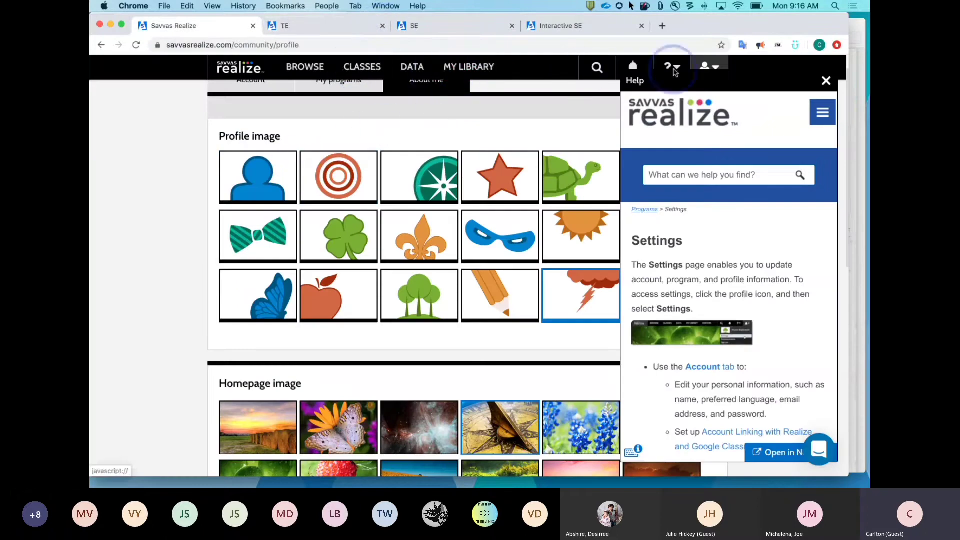
{"action": "left_click", "coordinate": [826, 81]}
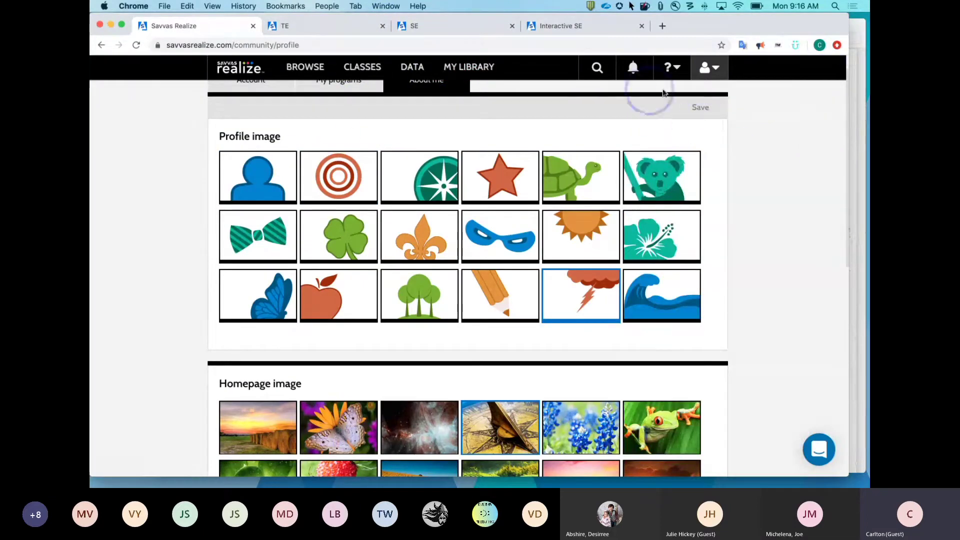
Step: Reopen the help for the profile page in a new browser tab and look over its Data and Support topics
{"action": "left_click", "coordinate": [670, 70]}
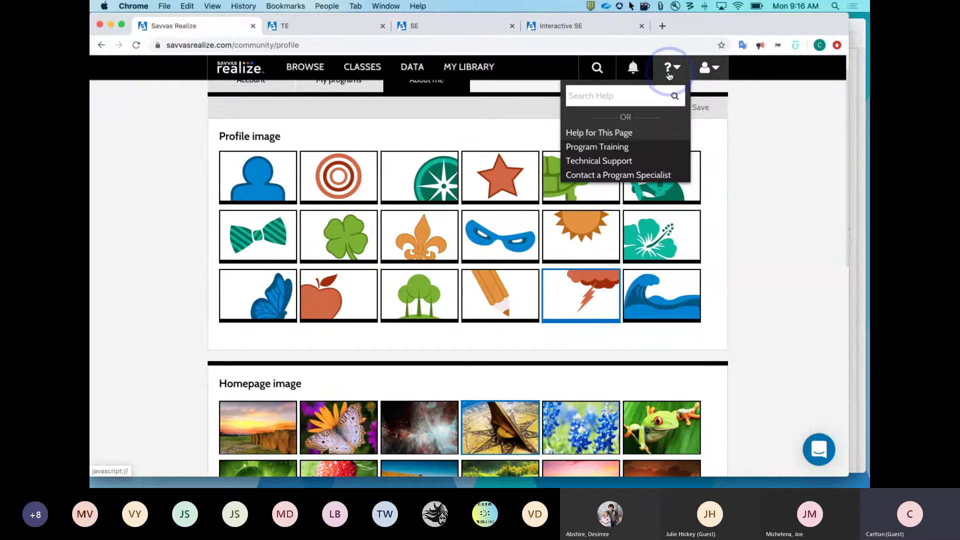
{"action": "left_click", "coordinate": [603, 133]}
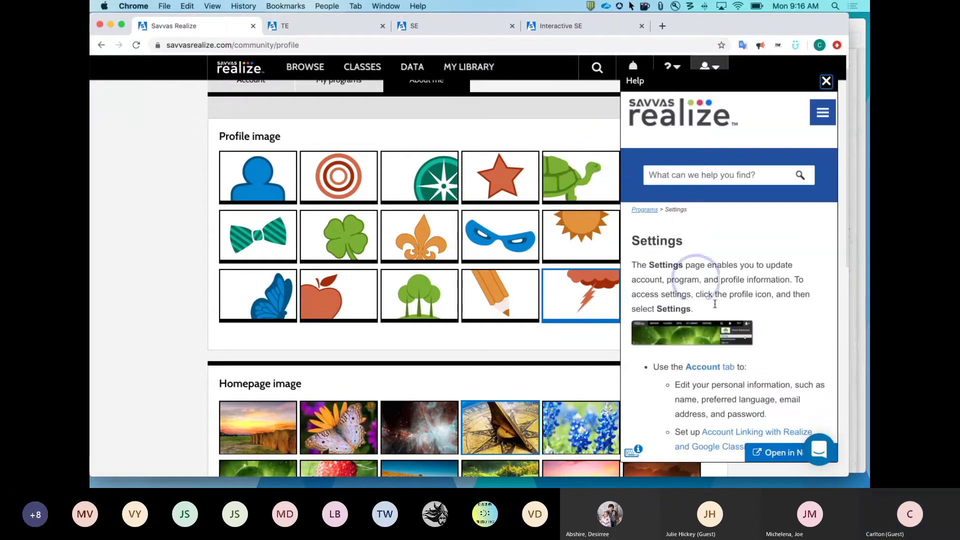
{"action": "left_click", "coordinate": [769, 452]}
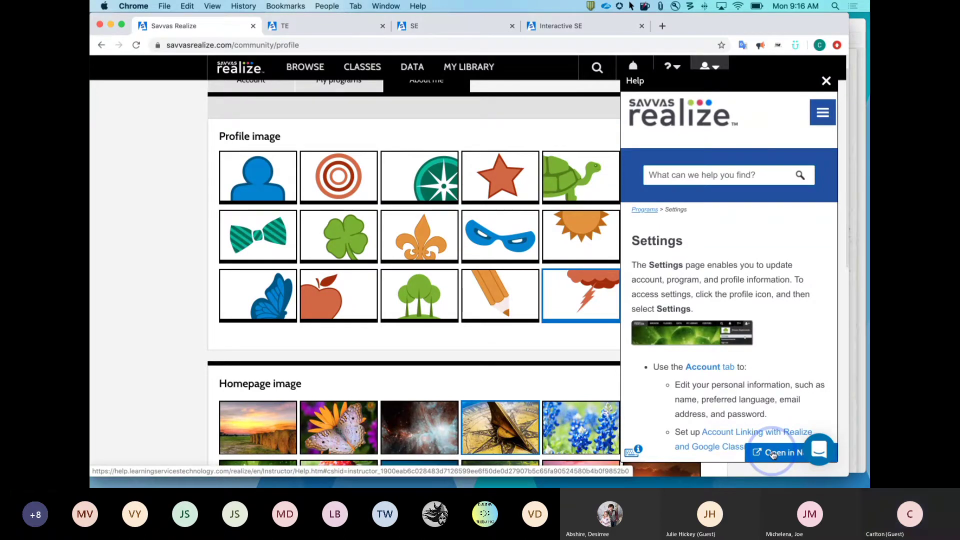
{"action": "left_click", "coordinate": [773, 453]}
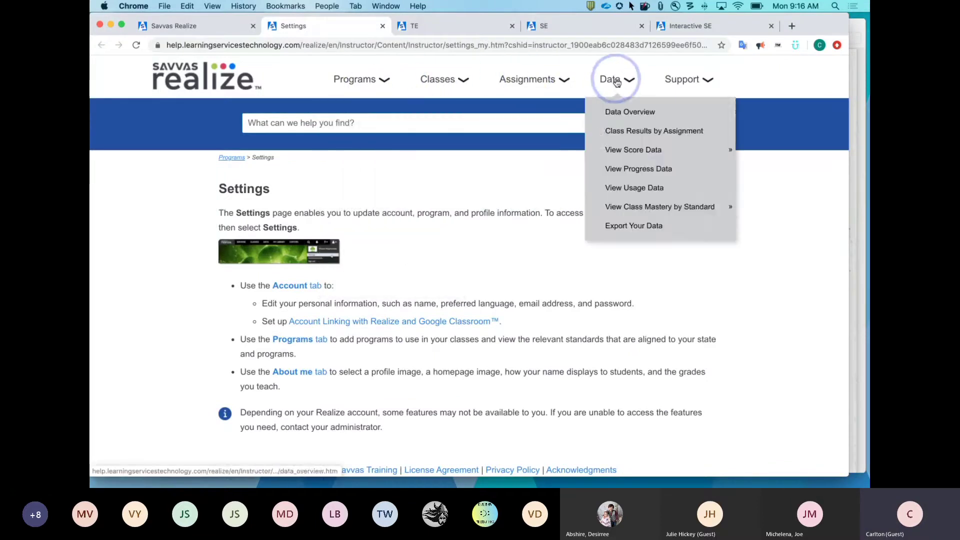
{"action": "mouse_move", "coordinate": [692, 83]}
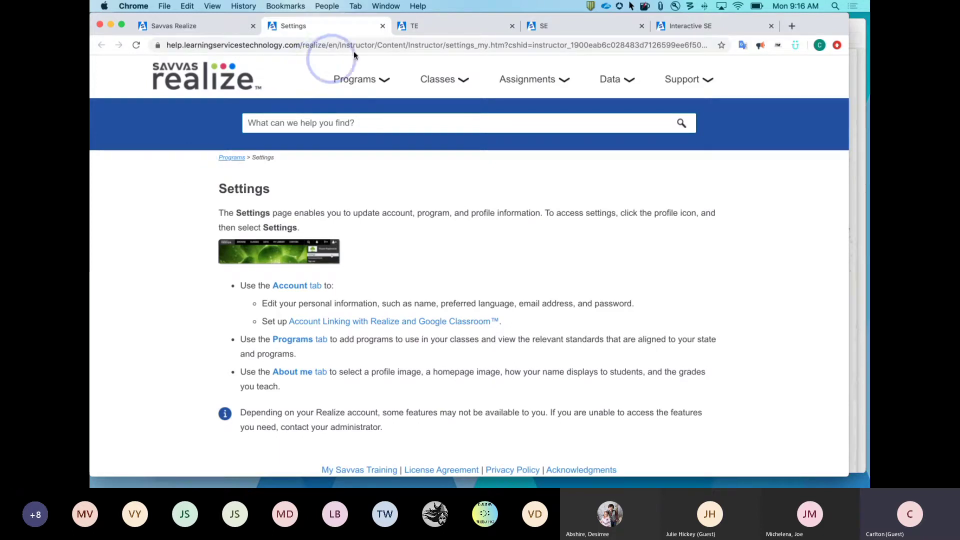
Step: Close the Settings help tab and dismiss the help overlay on the profile page
{"action": "left_click", "coordinate": [382, 26]}
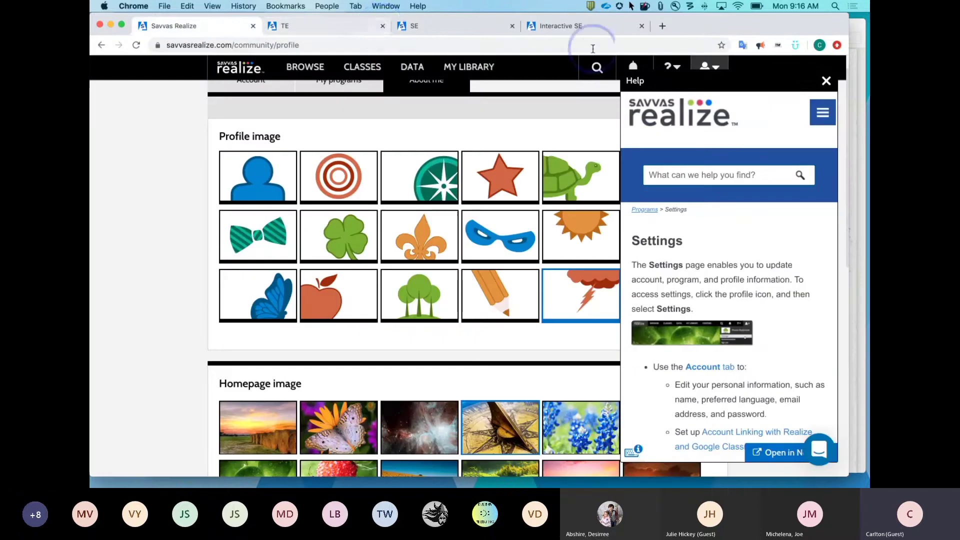
{"action": "left_click", "coordinate": [827, 82]}
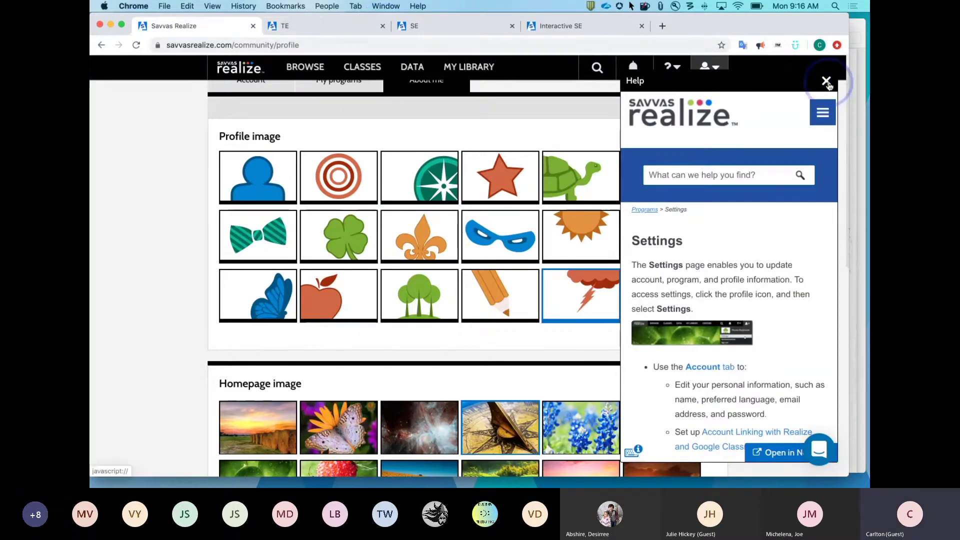
{"action": "left_click", "coordinate": [827, 82]}
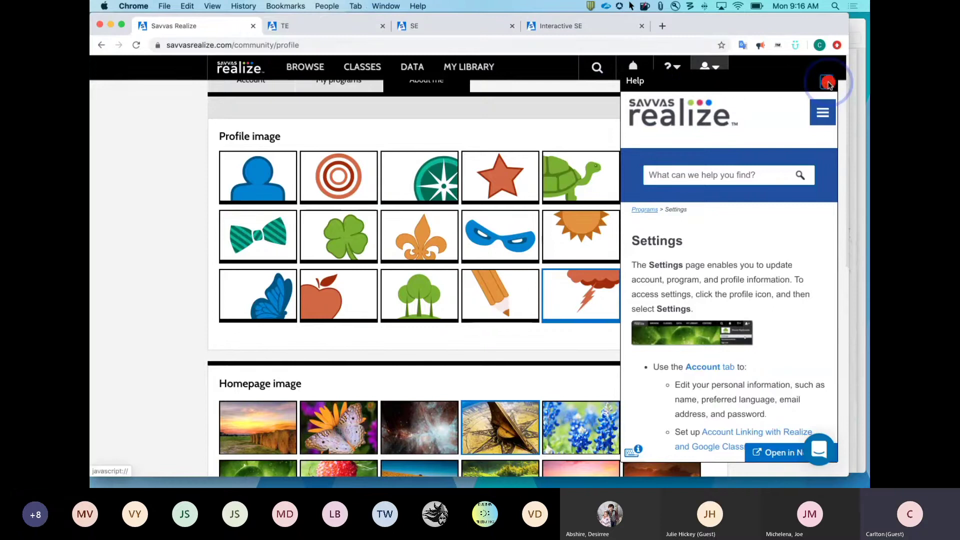
Step: Open the Program Training site from the Realize help options and search its programs for "realize"
{"action": "left_click", "coordinate": [673, 71]}
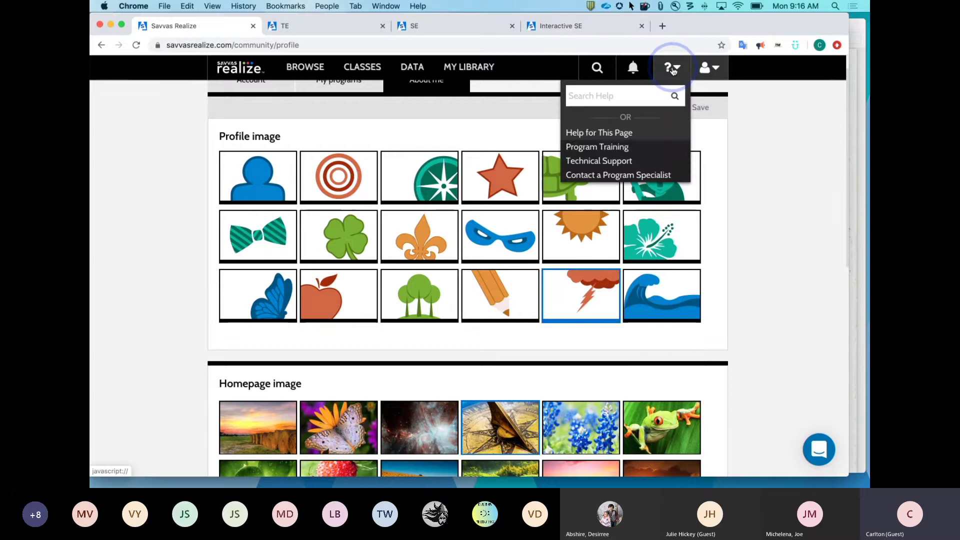
{"action": "left_click", "coordinate": [599, 147]}
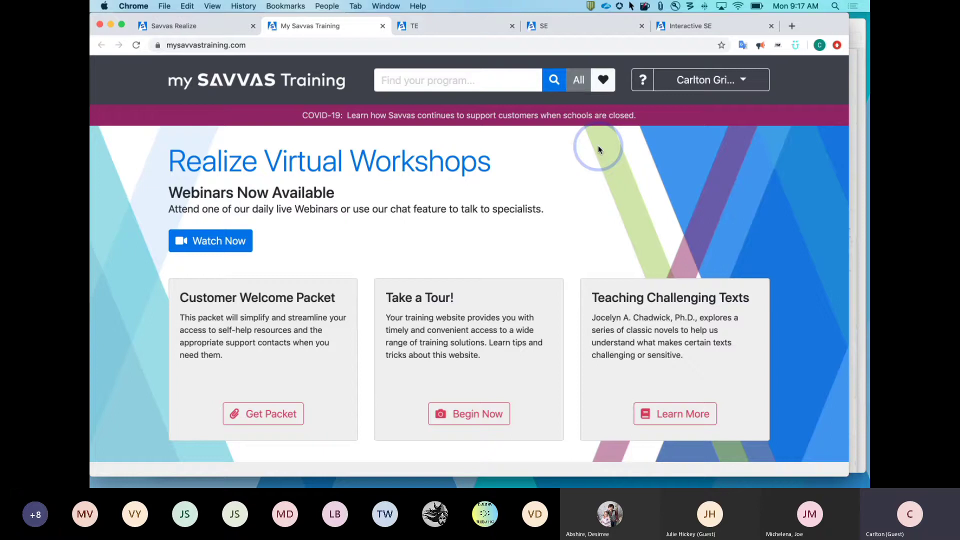
{"action": "left_click", "coordinate": [488, 85]}
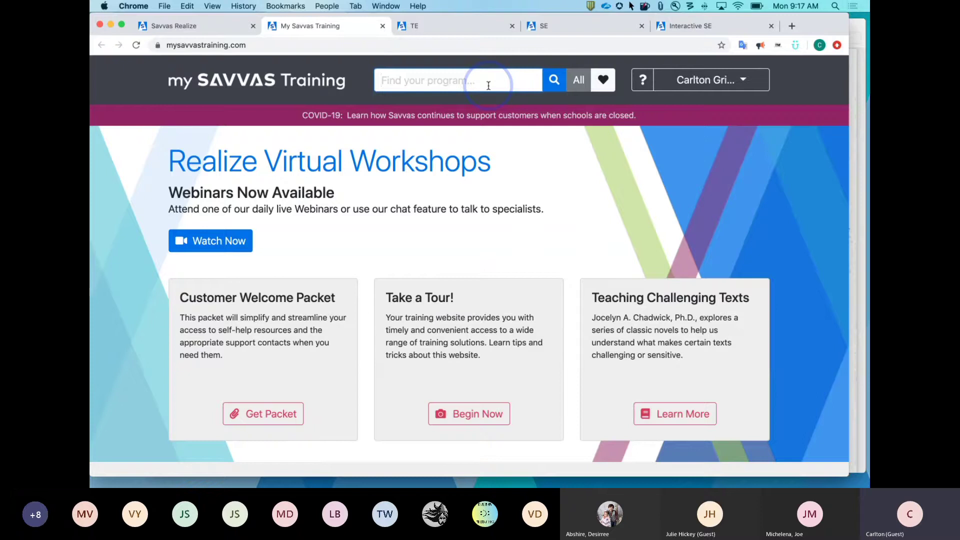
{"action": "type", "text": "realize"}
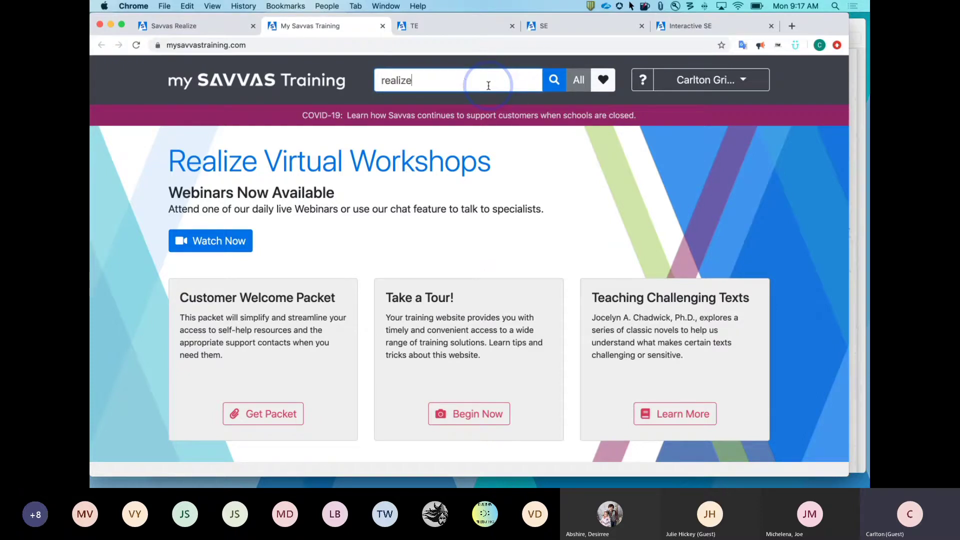
{"action": "left_click", "coordinate": [554, 81]}
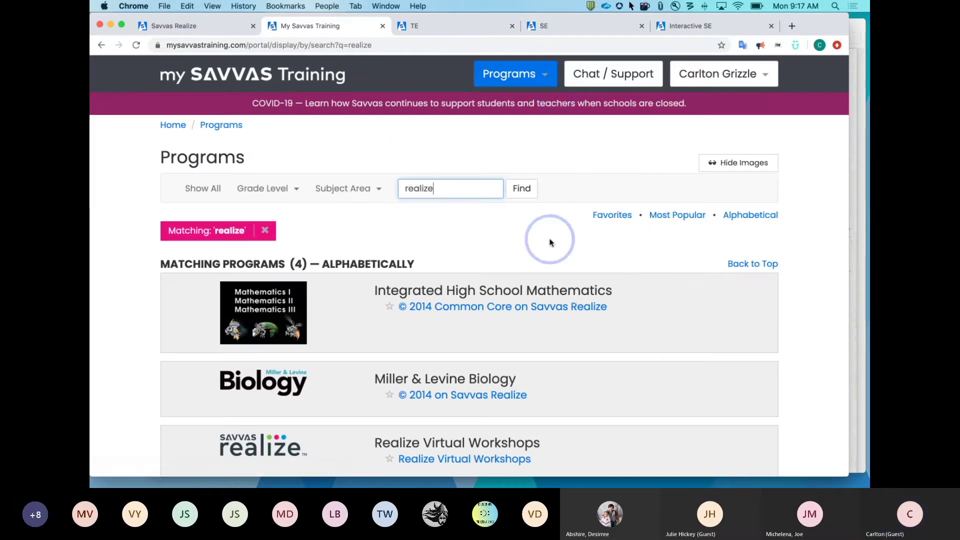
Step: Review the matching programs, then remove Savvas Realize from the favorites and add it back
{"action": "scroll", "coordinate": [550, 240], "scroll_direction": "down", "scroll_amount": 3}
{"action": "scroll", "coordinate": [550, 242], "scroll_direction": "down", "scroll_amount": 5}
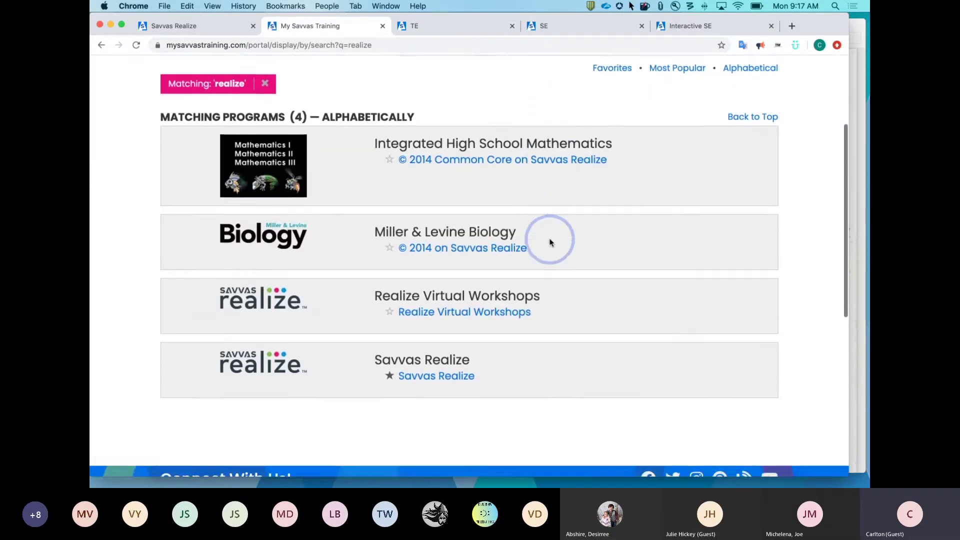
{"action": "scroll", "coordinate": [550, 243], "scroll_direction": "up", "scroll_amount": 5}
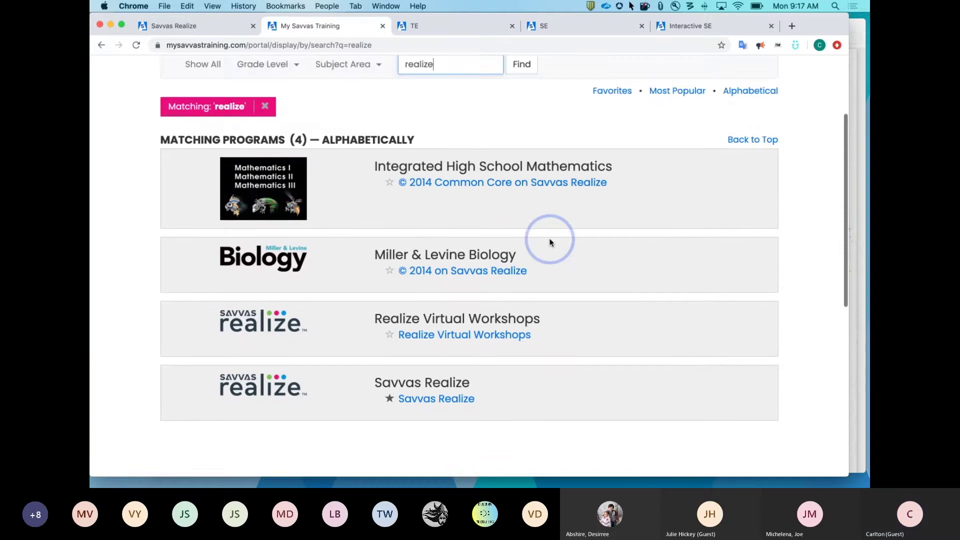
{"action": "scroll", "coordinate": [550, 240], "scroll_direction": "down", "scroll_amount": 4}
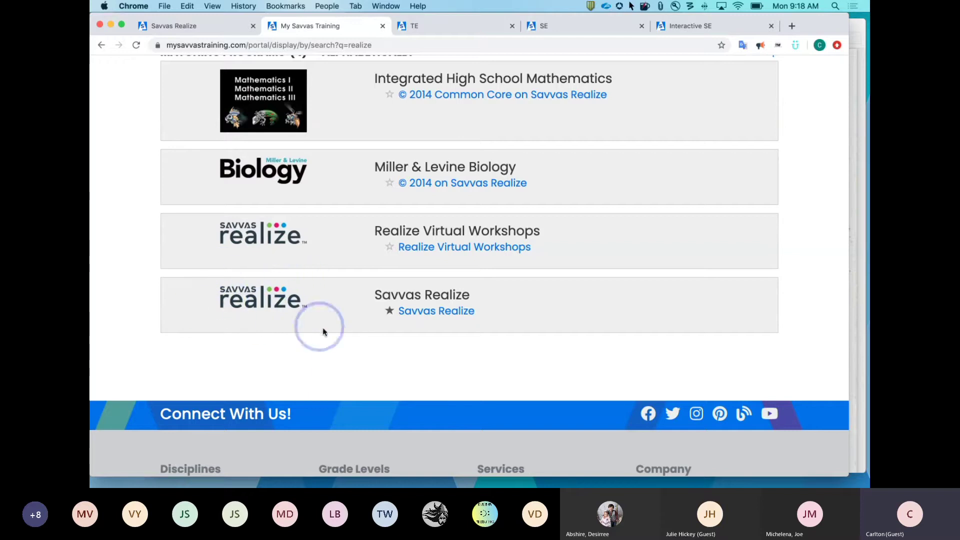
{"action": "left_click", "coordinate": [390, 313]}
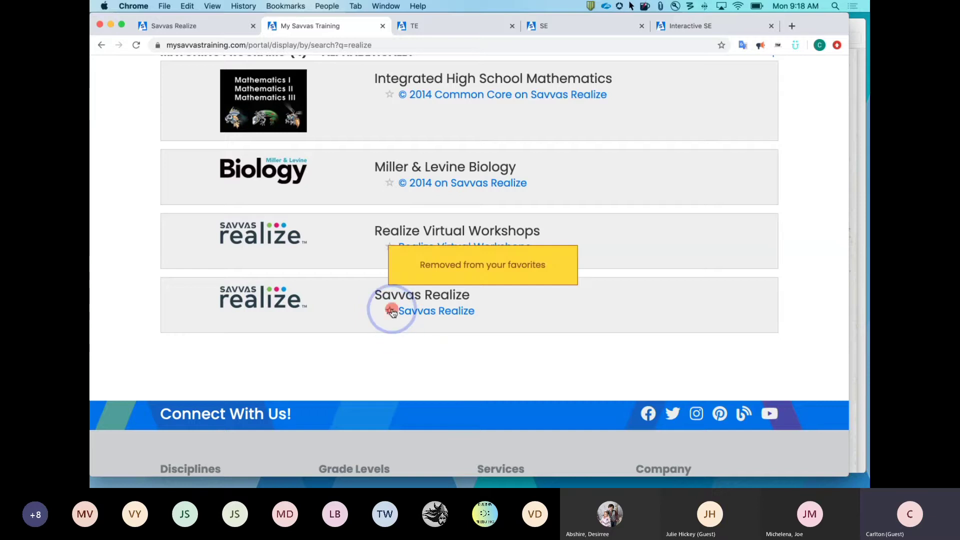
{"action": "left_click", "coordinate": [391, 311]}
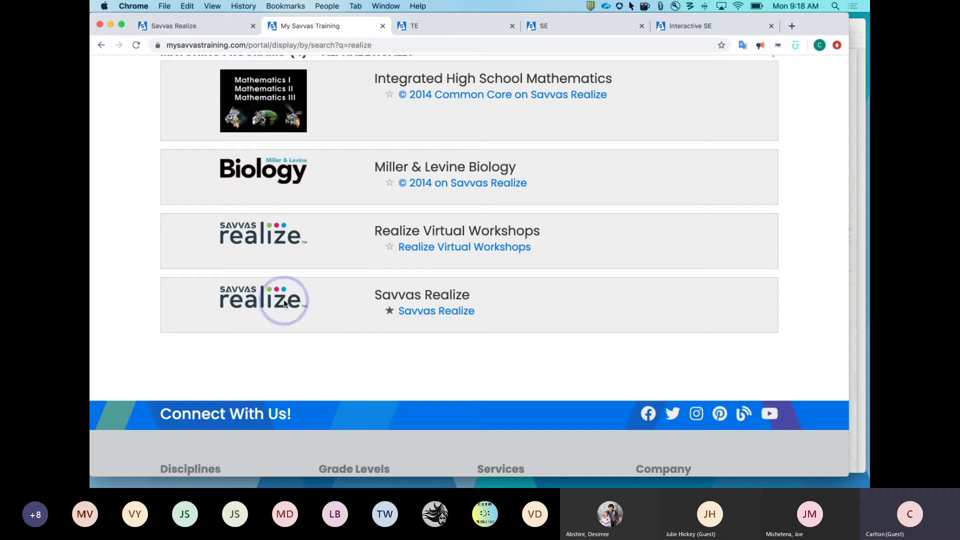
Step: Open the Savvas Realize training program and look through its training categories, from Jump Right In to Administrator Tasks
{"action": "left_click", "coordinate": [440, 313]}
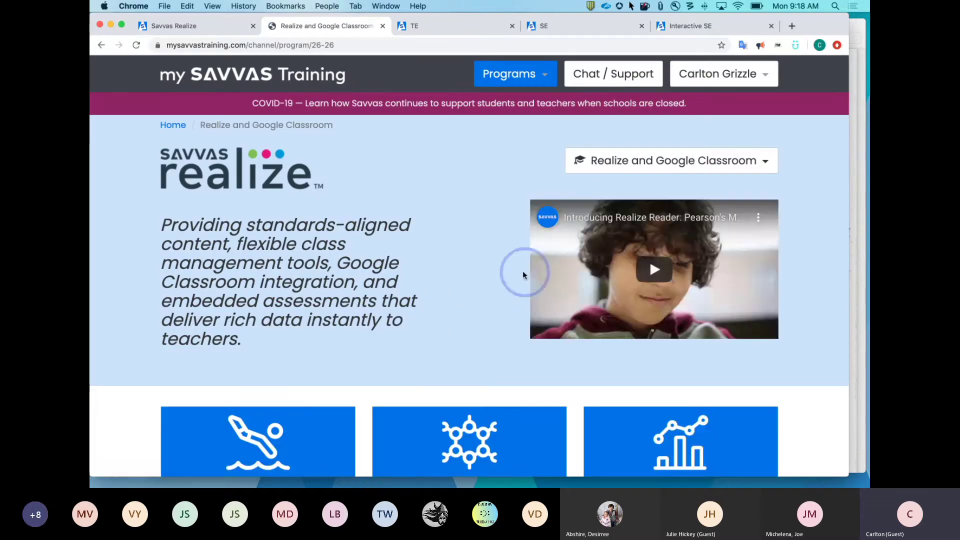
{"action": "scroll", "coordinate": [446, 225], "scroll_direction": "down", "scroll_amount": 5}
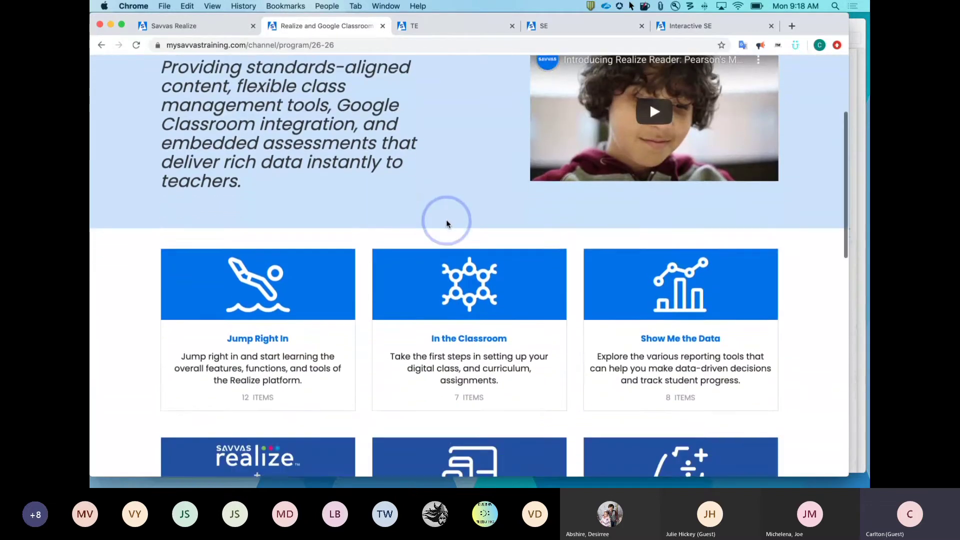
{"action": "scroll", "coordinate": [446, 220], "scroll_direction": "down", "scroll_amount": 2}
{"action": "scroll", "coordinate": [446, 220], "scroll_direction": "up", "scroll_amount": 3}
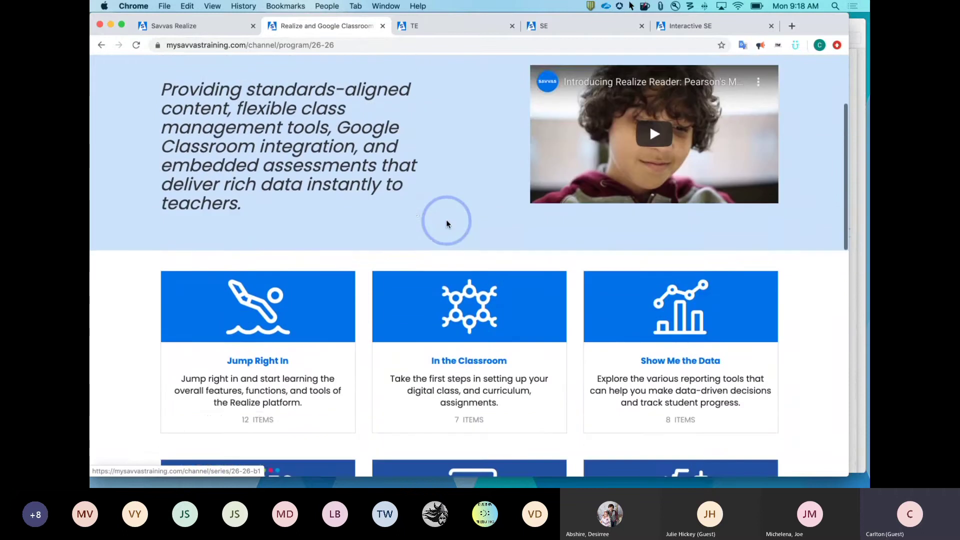
{"action": "scroll", "coordinate": [446, 223], "scroll_direction": "up", "scroll_amount": 4}
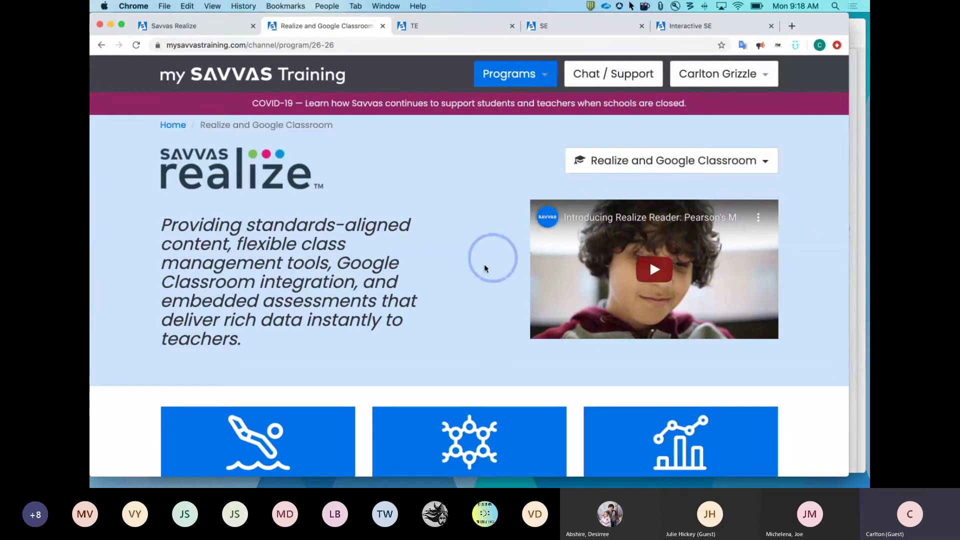
{"action": "scroll", "coordinate": [477, 278], "scroll_direction": "down", "scroll_amount": 3}
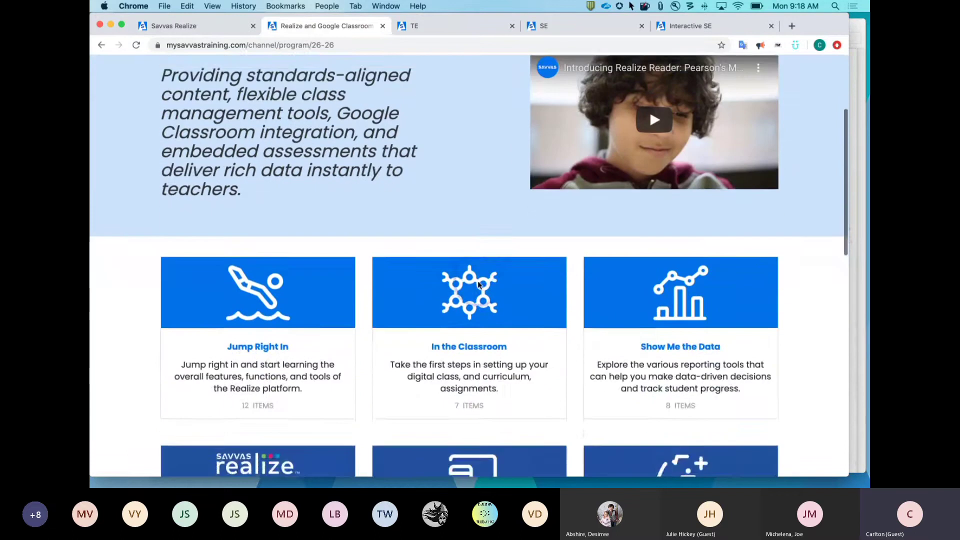
{"action": "scroll", "coordinate": [478, 285], "scroll_direction": "down", "scroll_amount": 4}
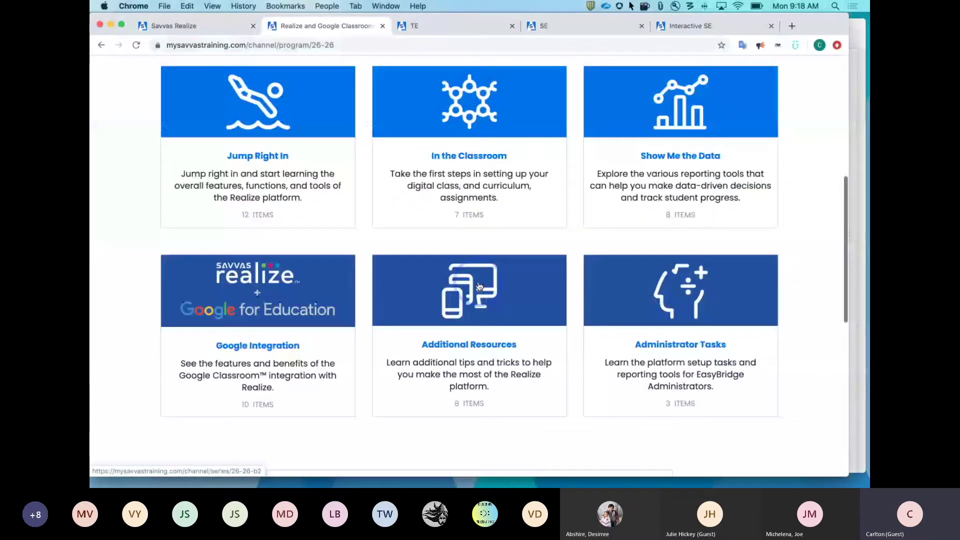
Step: Look over the Savvas Realize training categories and open the full list of all training
{"action": "scroll", "coordinate": [479, 285], "scroll_direction": "down", "scroll_amount": 3}
{"action": "scroll", "coordinate": [480, 285], "scroll_direction": "up", "scroll_amount": 6}
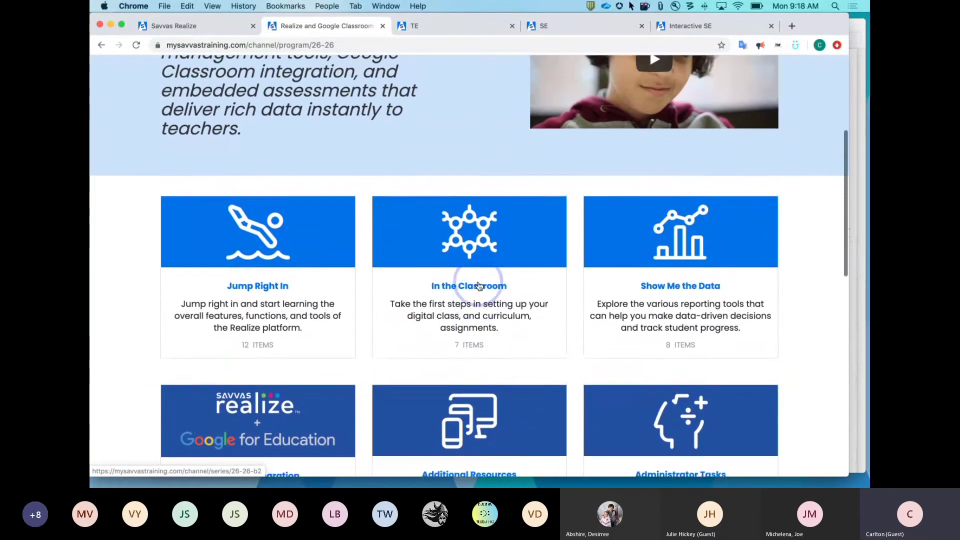
{"action": "scroll", "coordinate": [530, 300], "scroll_direction": "down", "scroll_amount": 9}
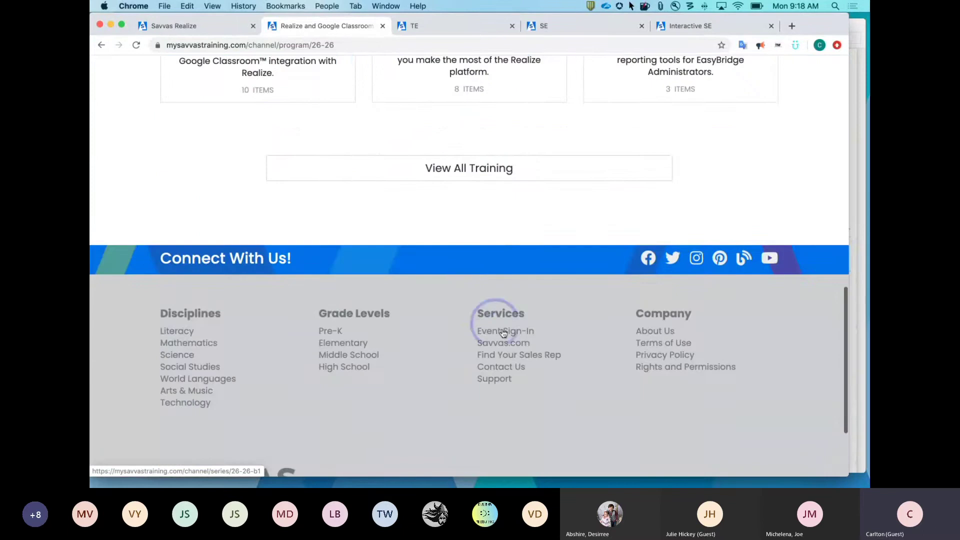
{"action": "left_click", "coordinate": [452, 170]}
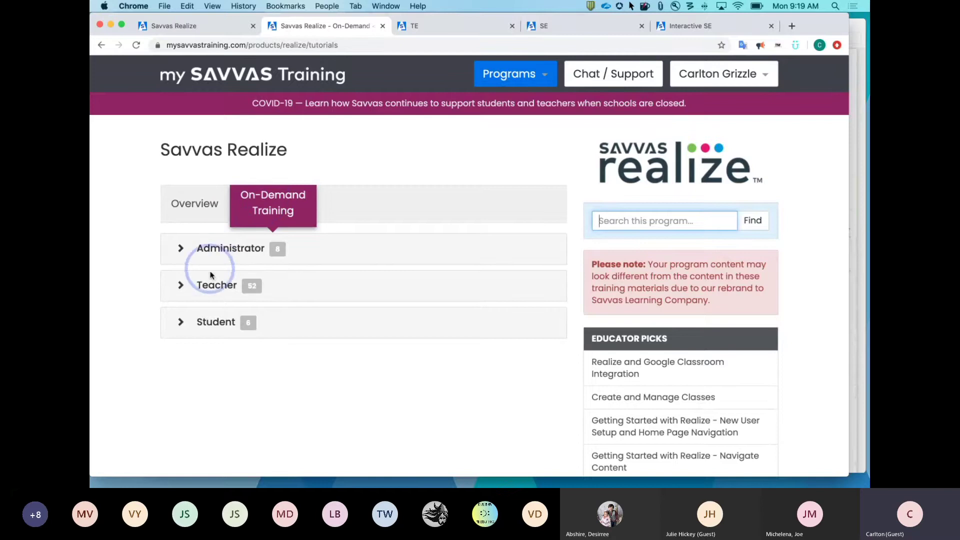
Step: Expand the Teacher on-demand training and look through its sections, including Getting Started, Realize Reader, Progress Monitoring and Reporting, and Google Integration
{"action": "scroll", "coordinate": [210, 278], "scroll_direction": "down", "scroll_amount": 1}
{"action": "scroll", "coordinate": [211, 278], "scroll_direction": "down", "scroll_amount": 2}
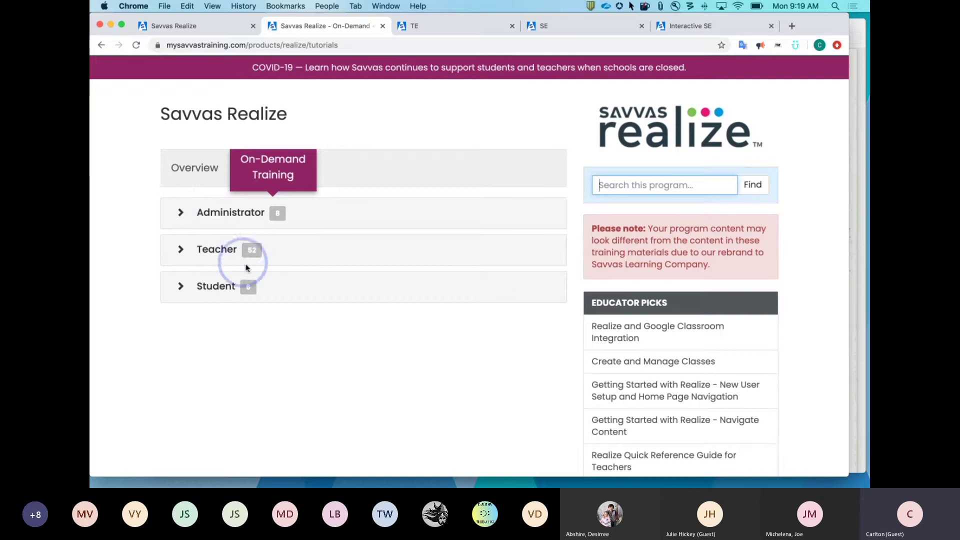
{"action": "left_click", "coordinate": [182, 250]}
{"action": "scroll", "coordinate": [357, 290], "scroll_direction": "down", "scroll_amount": 5}
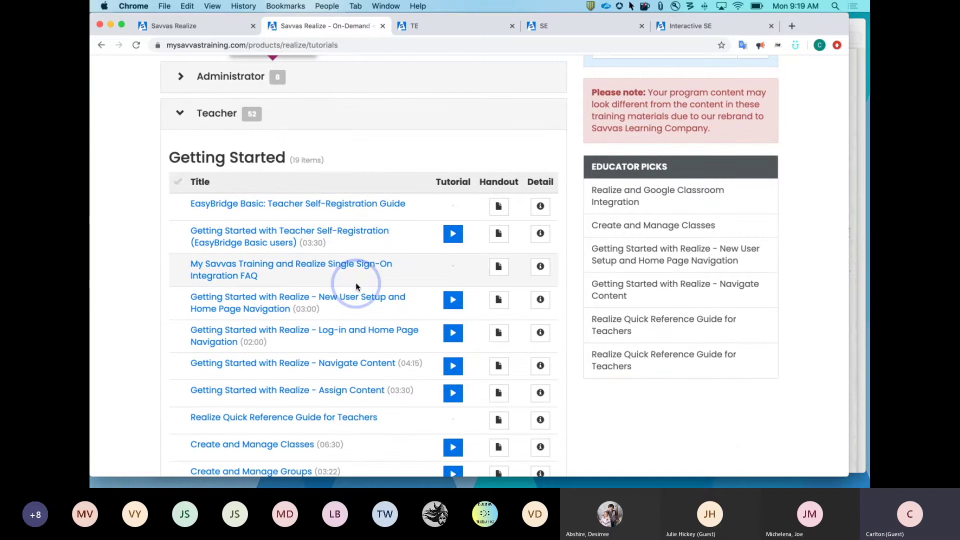
{"action": "scroll", "coordinate": [356, 285], "scroll_direction": "down", "scroll_amount": 7}
{"action": "scroll", "coordinate": [357, 287], "scroll_direction": "down", "scroll_amount": 15}
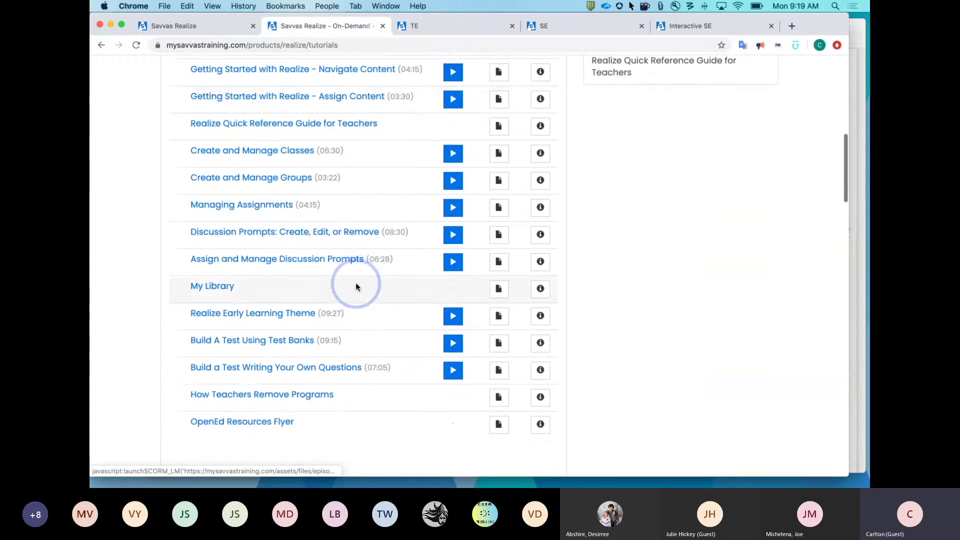
{"action": "scroll", "coordinate": [357, 286], "scroll_direction": "down", "scroll_amount": 11}
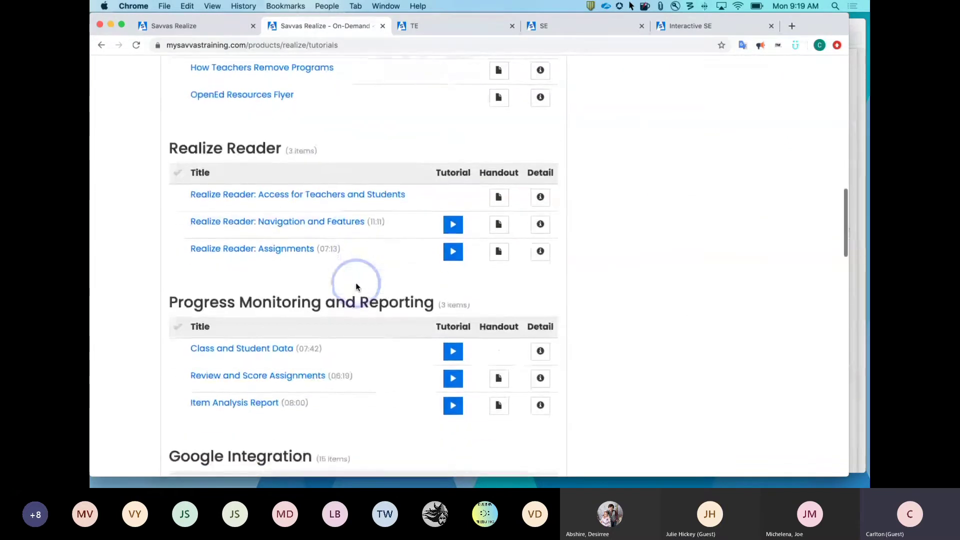
{"action": "scroll", "coordinate": [357, 286], "scroll_direction": "down", "scroll_amount": 1}
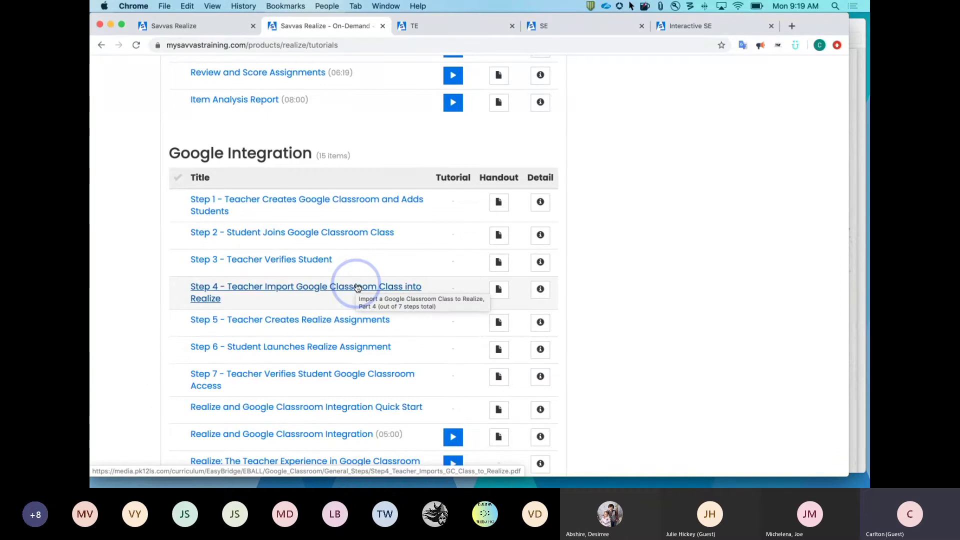
{"action": "scroll", "coordinate": [357, 286], "scroll_direction": "down", "scroll_amount": 20}
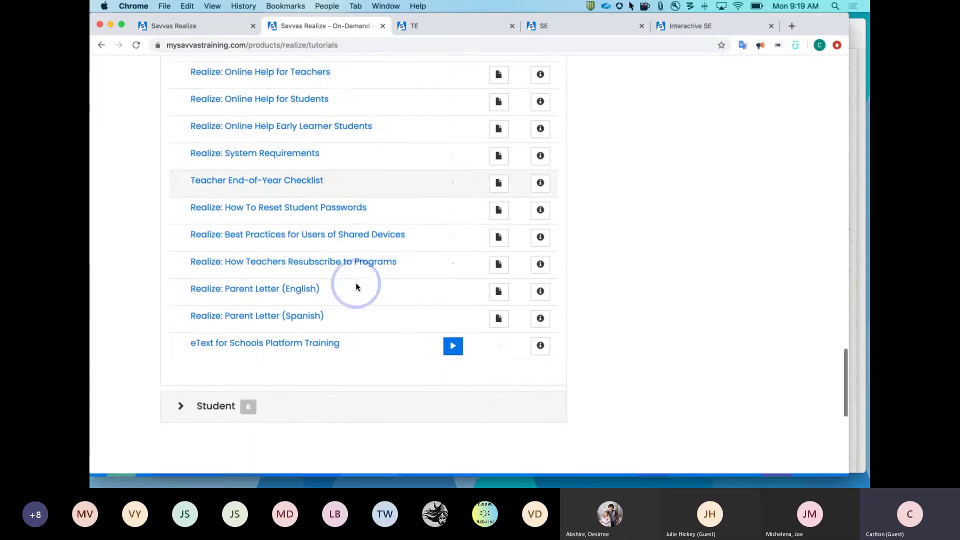
{"action": "scroll", "coordinate": [356, 287], "scroll_direction": "up", "scroll_amount": 20}
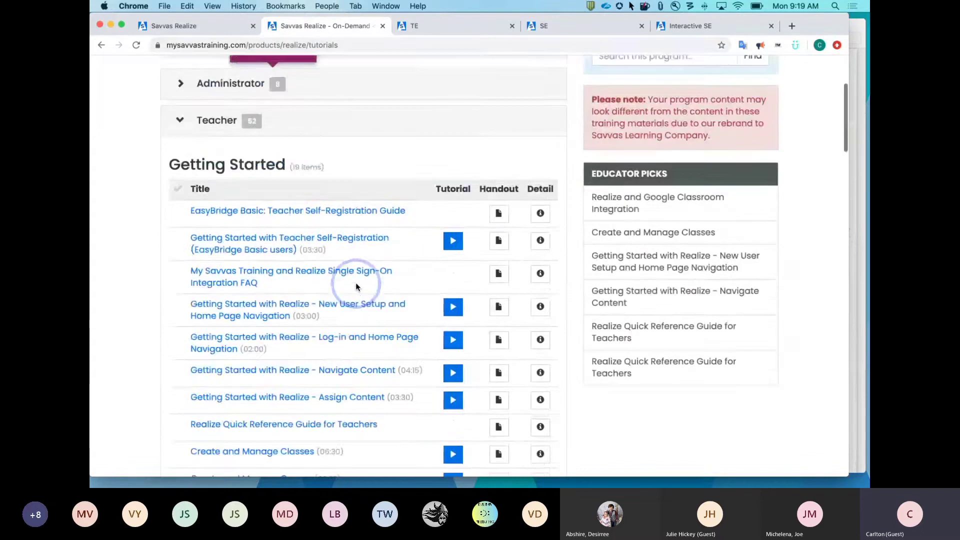
{"action": "scroll", "coordinate": [355, 286], "scroll_direction": "up", "scroll_amount": 3}
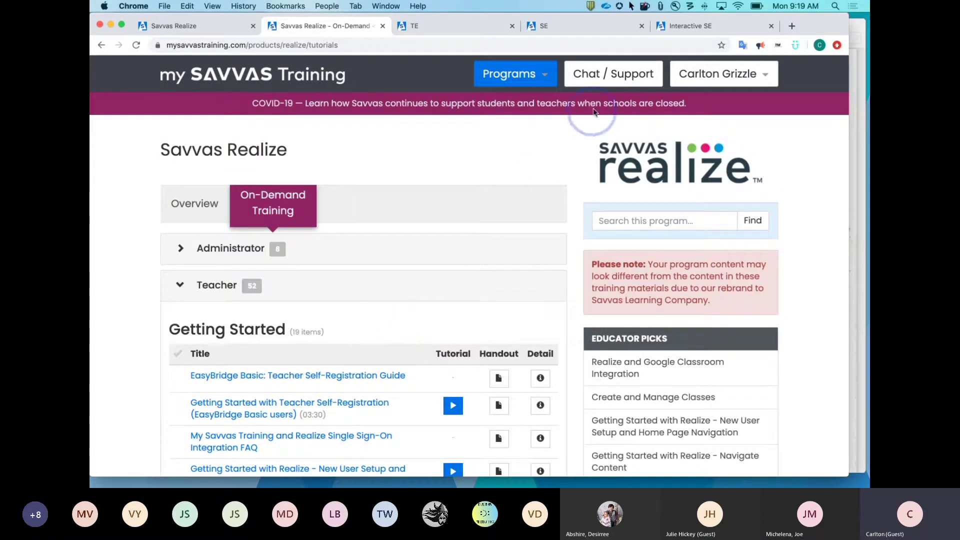
Step: Open the Chat / Support page and review the chat session, message form and Product & Technical Support contact options
{"action": "left_click", "coordinate": [600, 77]}
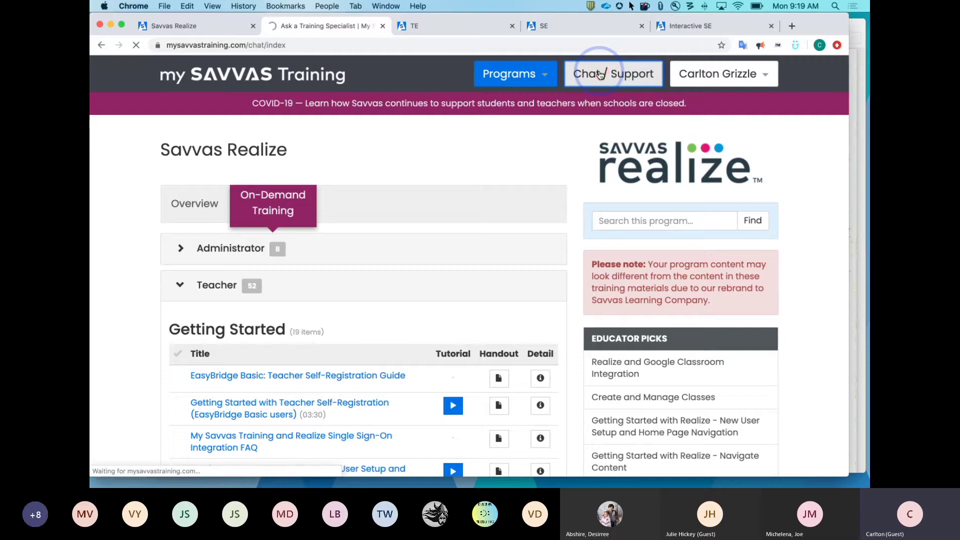
{"action": "scroll", "coordinate": [554, 250], "scroll_direction": "down", "scroll_amount": 2}
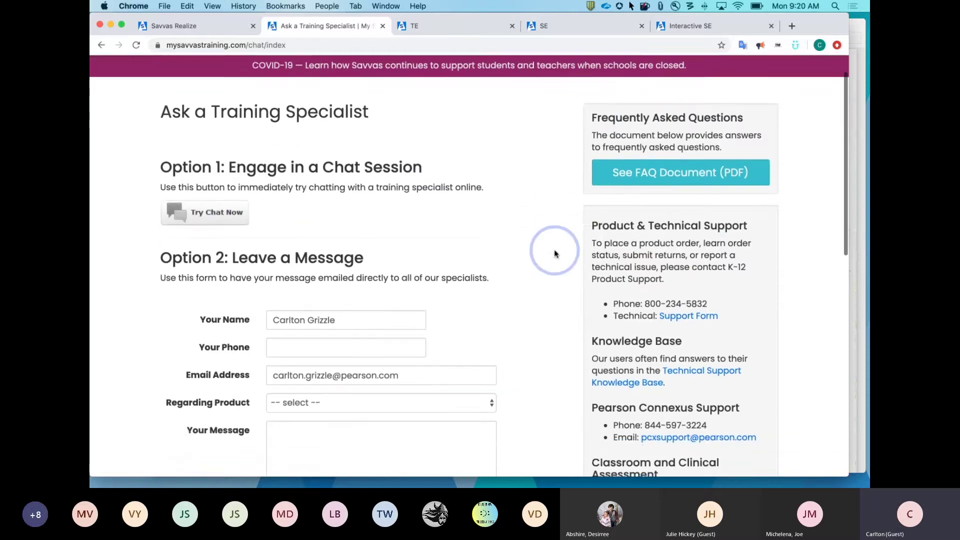
{"action": "scroll", "coordinate": [554, 252], "scroll_direction": "down", "scroll_amount": 2}
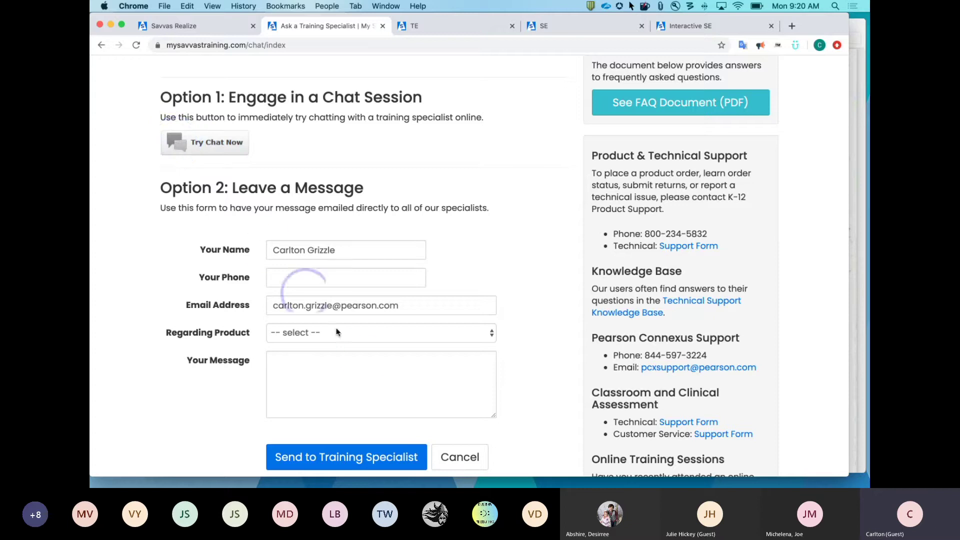
{"action": "scroll", "coordinate": [361, 351], "scroll_direction": "down", "scroll_amount": 3}
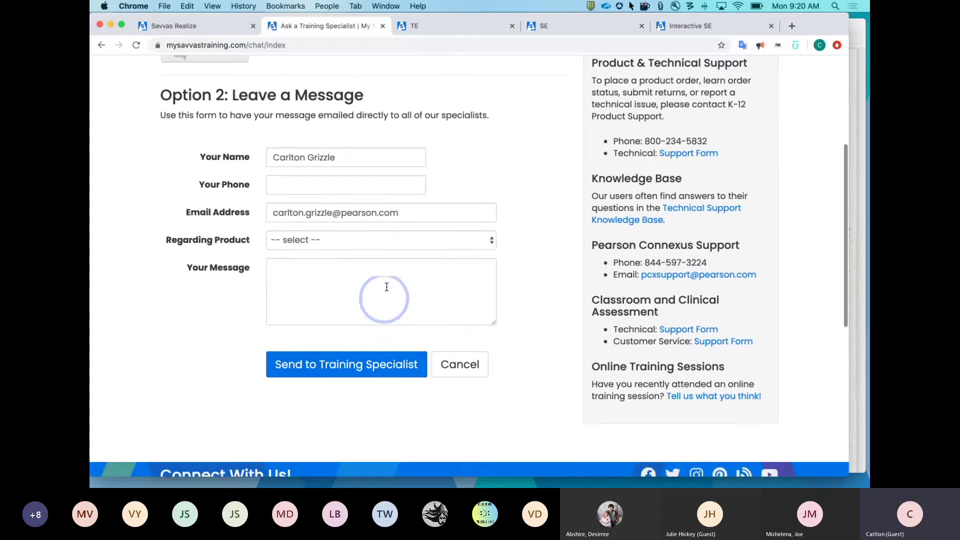
{"action": "scroll", "coordinate": [391, 259], "scroll_direction": "up", "scroll_amount": 1}
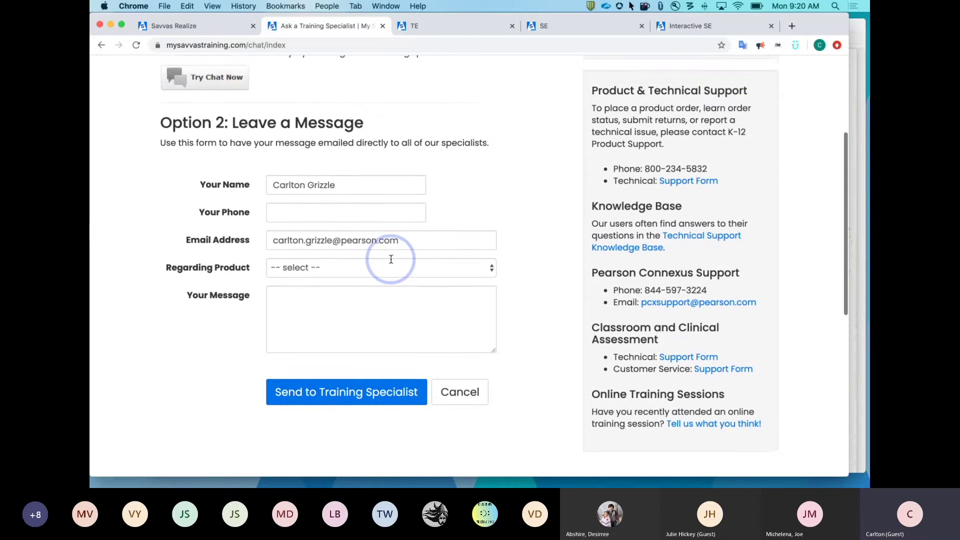
{"action": "scroll", "coordinate": [392, 260], "scroll_direction": "up", "scroll_amount": 1}
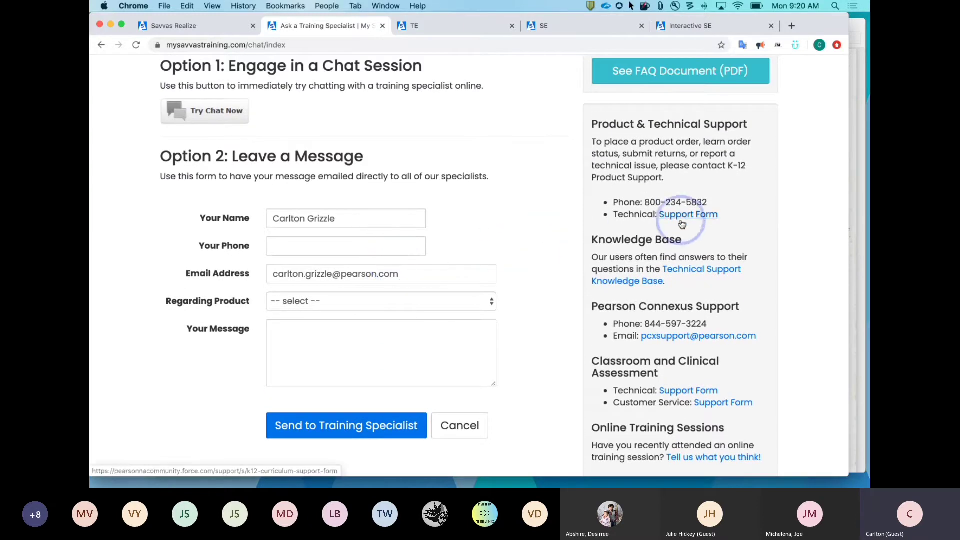
{"action": "scroll", "coordinate": [678, 211], "scroll_direction": "up", "scroll_amount": 5}
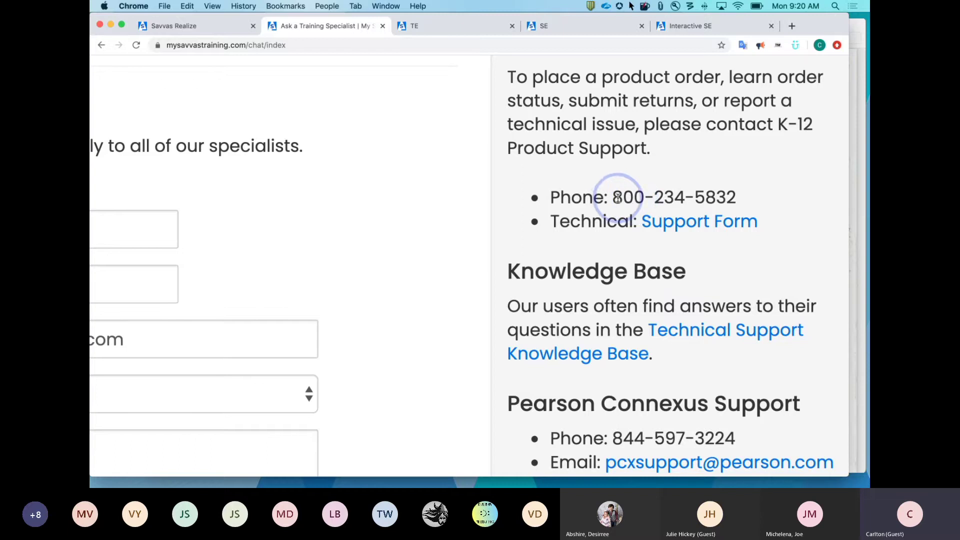
{"action": "scroll", "coordinate": [606, 229], "scroll_direction": "down", "scroll_amount": 5}
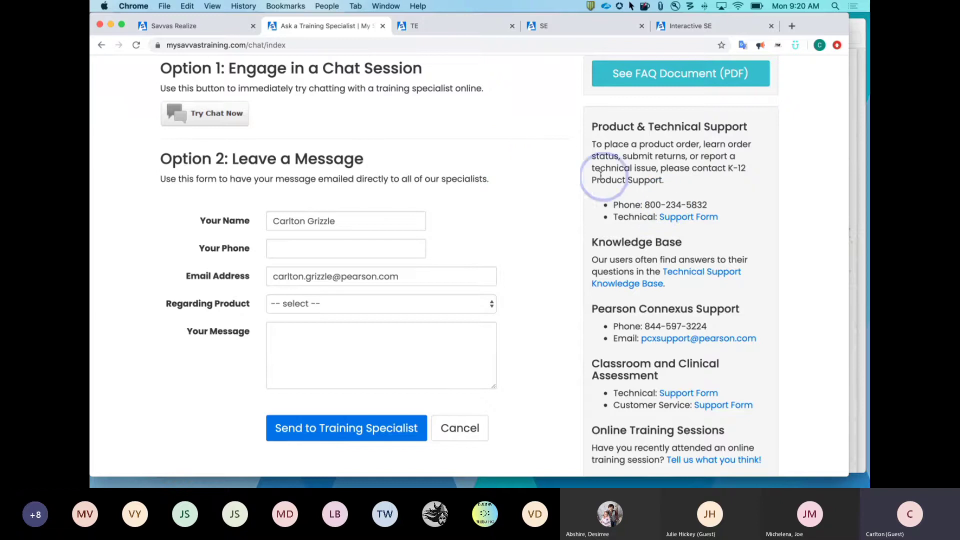
{"action": "scroll", "coordinate": [565, 194], "scroll_direction": "up", "scroll_amount": 5}
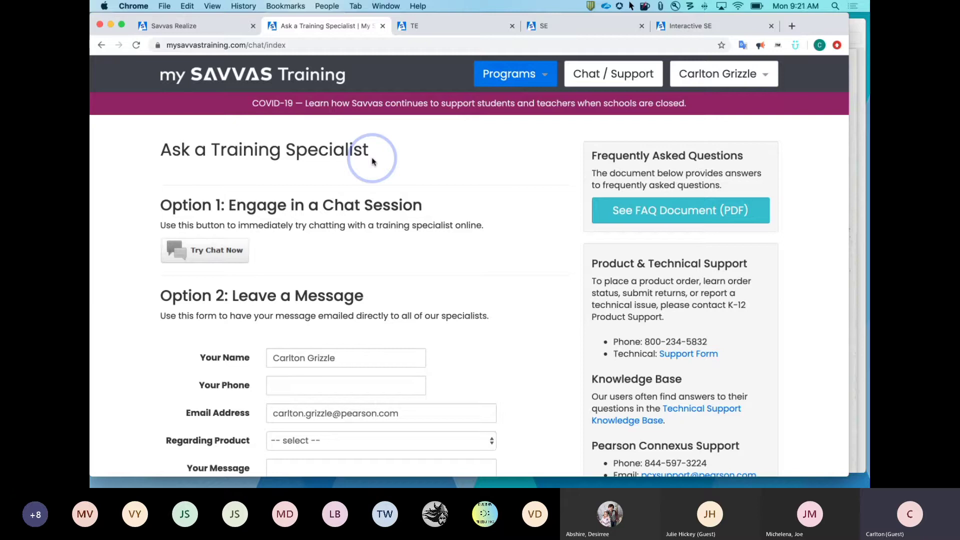
Step: Close the training site tab and open Technical Support from the Realize help options
{"action": "left_click", "coordinate": [382, 26]}
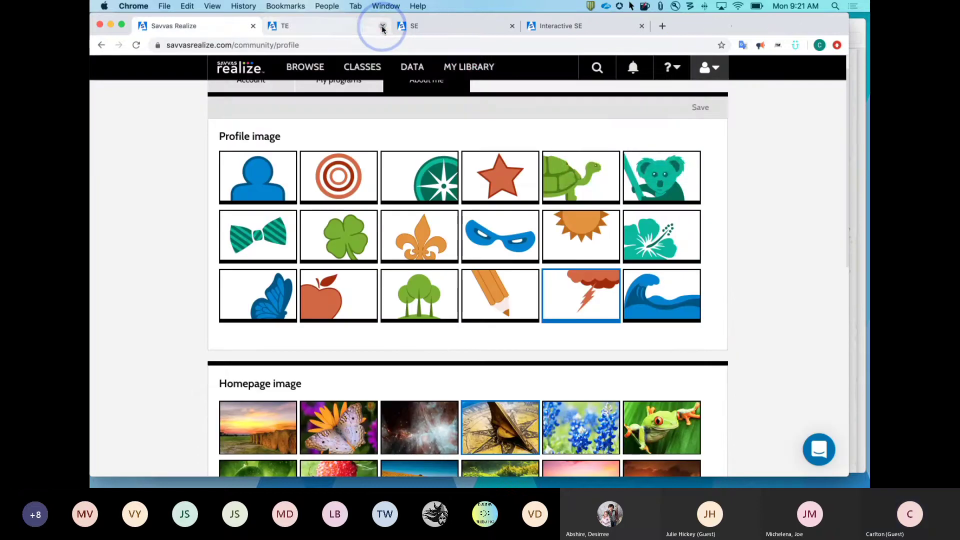
{"action": "left_click", "coordinate": [683, 159]}
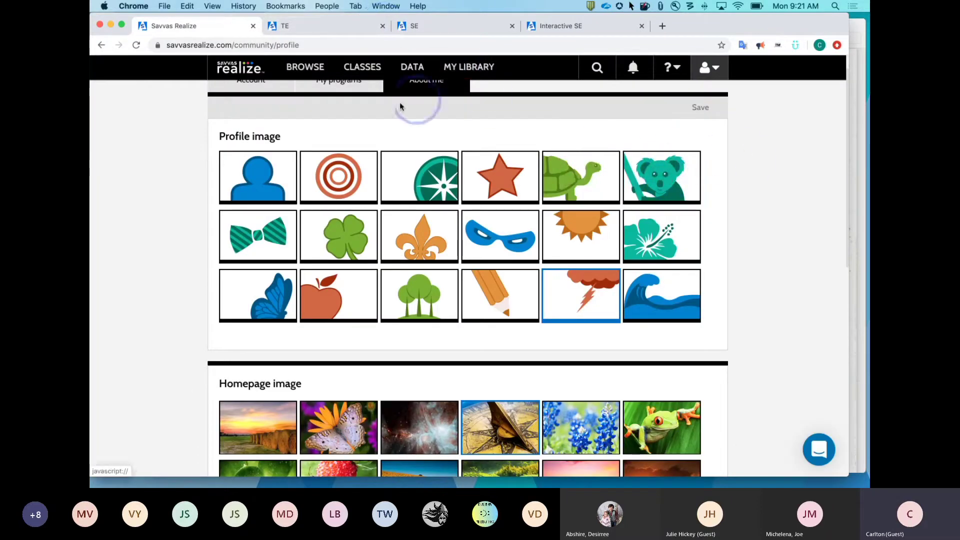
{"action": "left_click", "coordinate": [252, 178]}
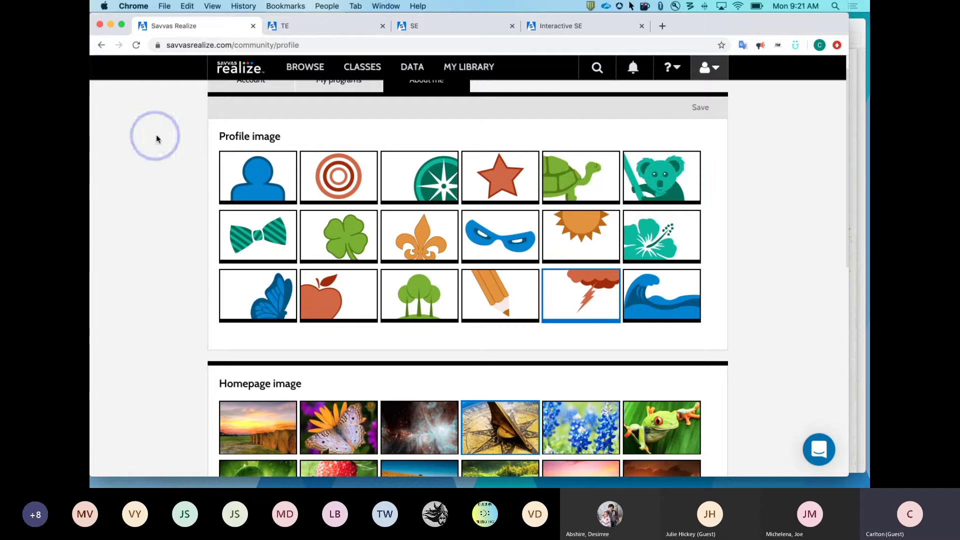
{"action": "left_click", "coordinate": [670, 74]}
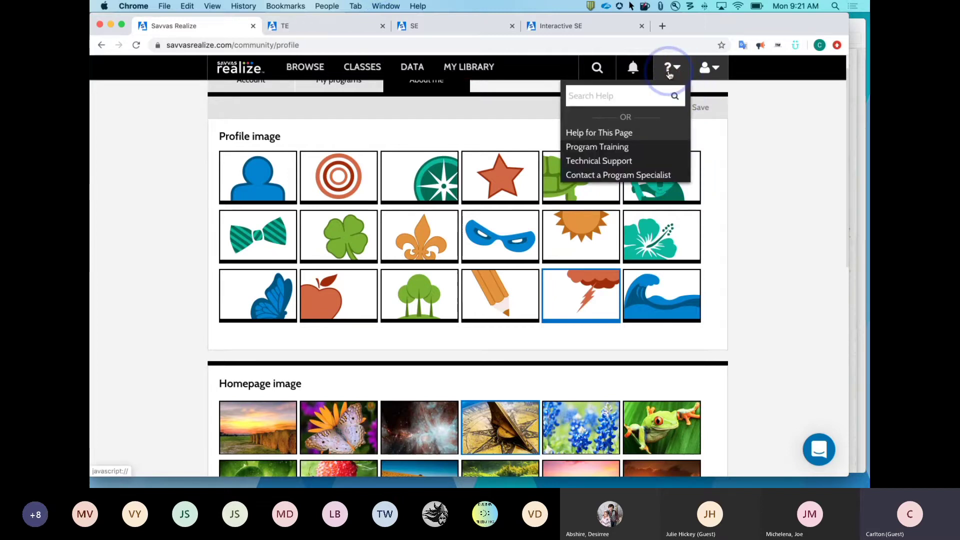
{"action": "left_click", "coordinate": [595, 162]}
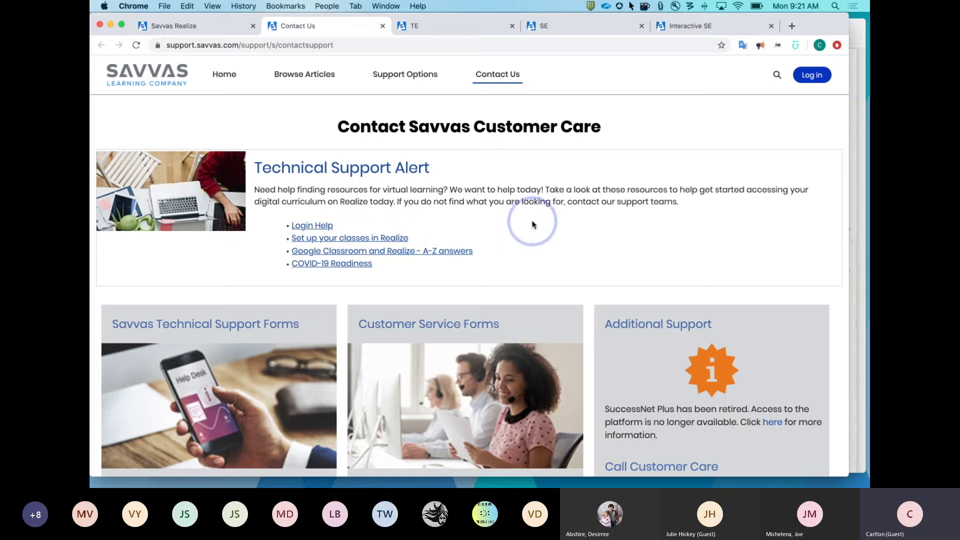
Step: Look through the Savvas Customer Care support forms and phone contacts, and close the Contact Us tab
{"action": "scroll", "coordinate": [533, 220], "scroll_direction": "down", "scroll_amount": 5}
{"action": "scroll", "coordinate": [532, 224], "scroll_direction": "down", "scroll_amount": 4}
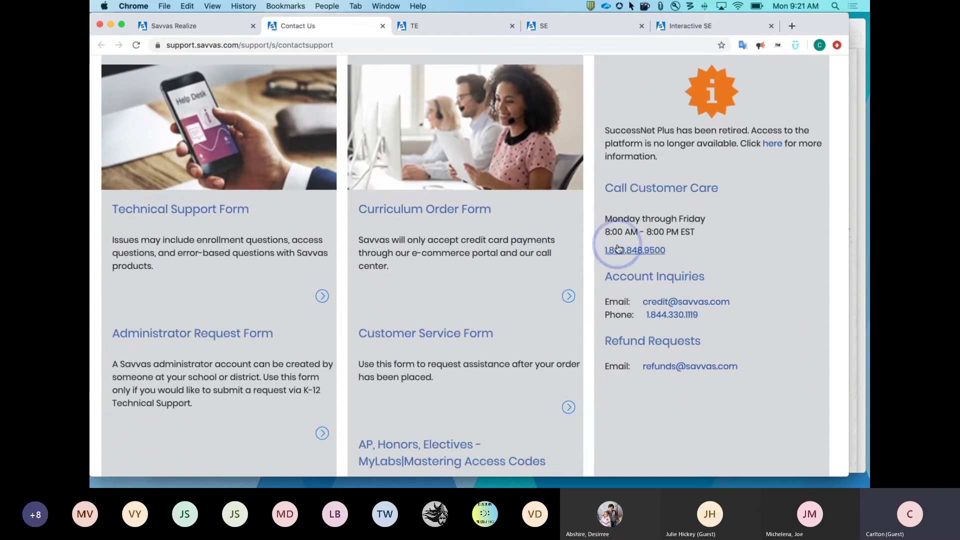
{"action": "scroll", "coordinate": [510, 230], "scroll_direction": "down", "scroll_amount": 4}
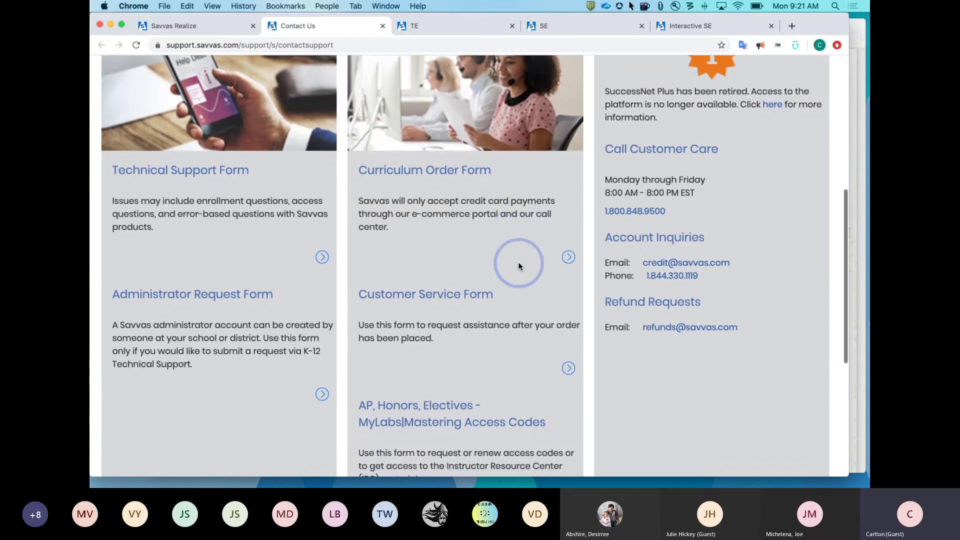
{"action": "scroll", "coordinate": [519, 267], "scroll_direction": "down", "scroll_amount": 4}
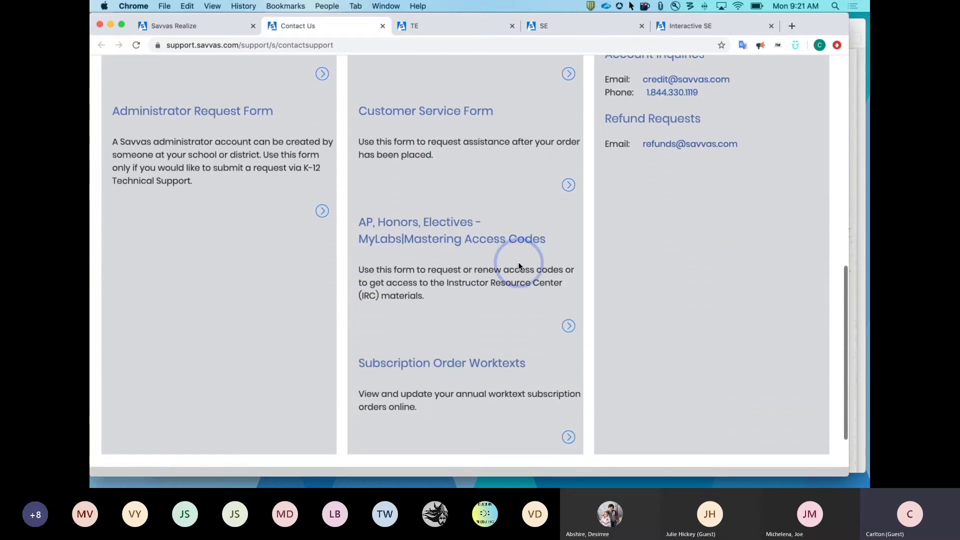
{"action": "scroll", "coordinate": [518, 266], "scroll_direction": "up", "scroll_amount": 8}
{"action": "scroll", "coordinate": [518, 267], "scroll_direction": "up", "scroll_amount": 3}
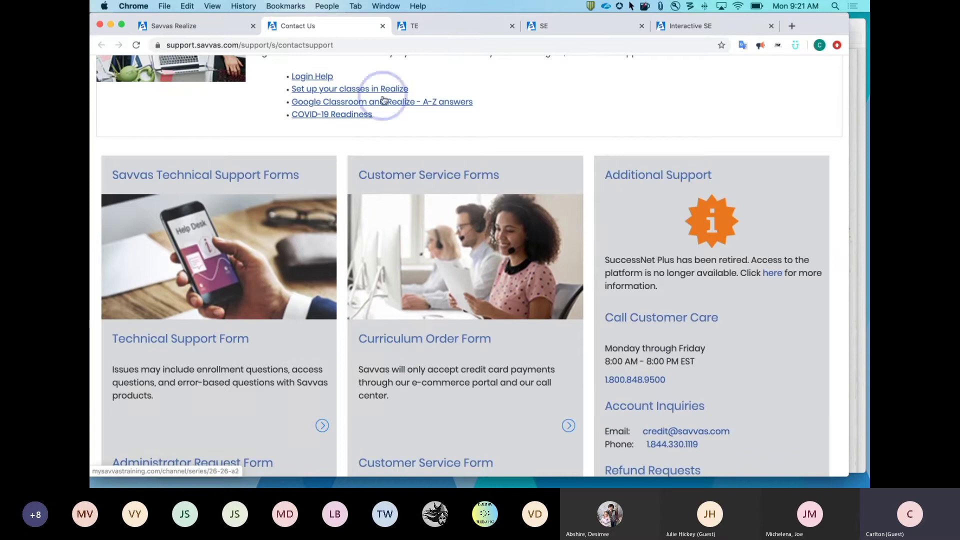
{"action": "left_click", "coordinate": [382, 26]}
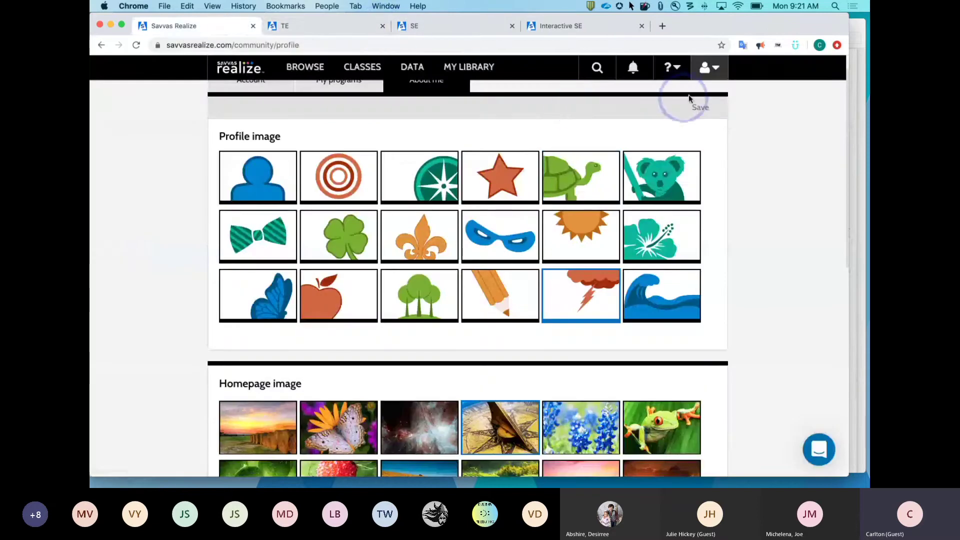
Step: Review the available help options on the Realize profile page and dismiss the list
{"action": "left_click", "coordinate": [672, 69]}
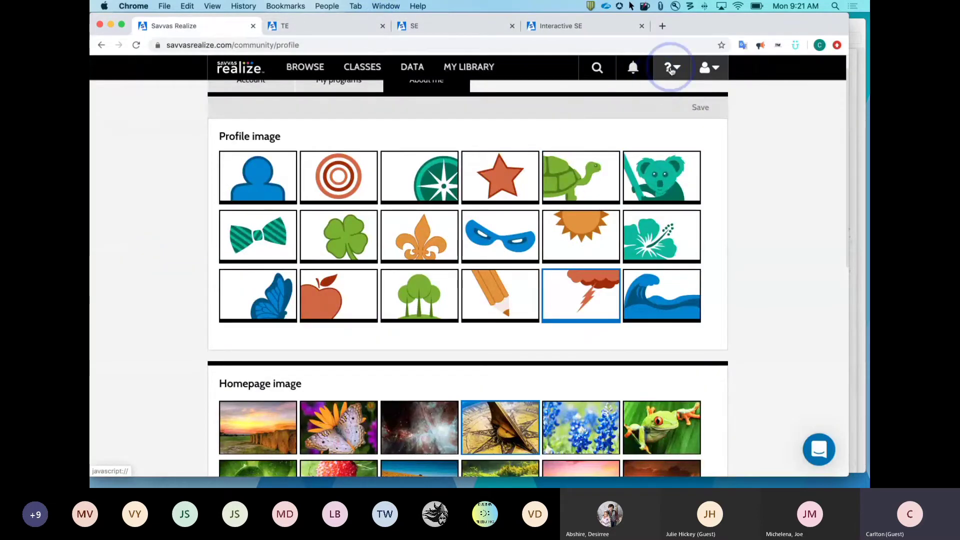
{"action": "left_click", "coordinate": [672, 69]}
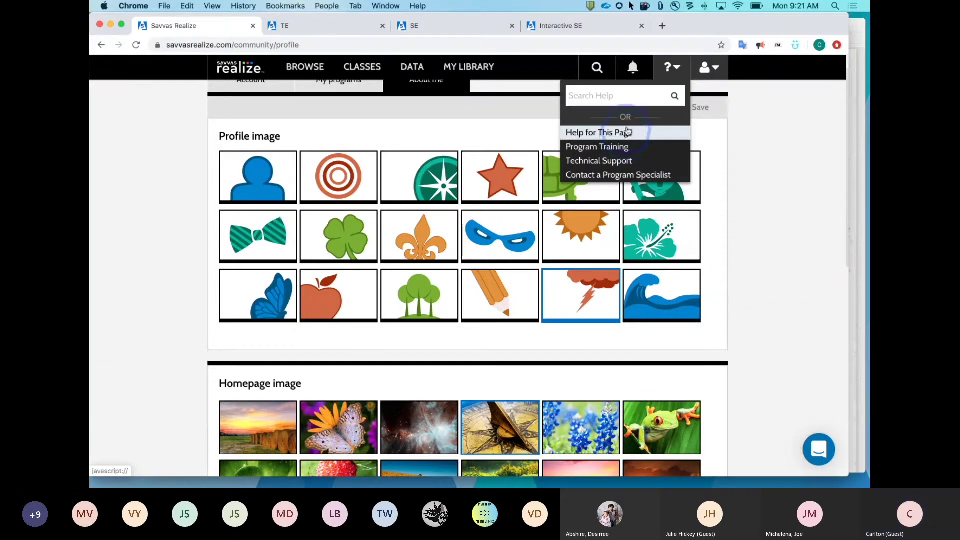
{"action": "left_click", "coordinate": [680, 68]}
{"action": "left_click", "coordinate": [676, 69]}
{"action": "left_click", "coordinate": [782, 216]}
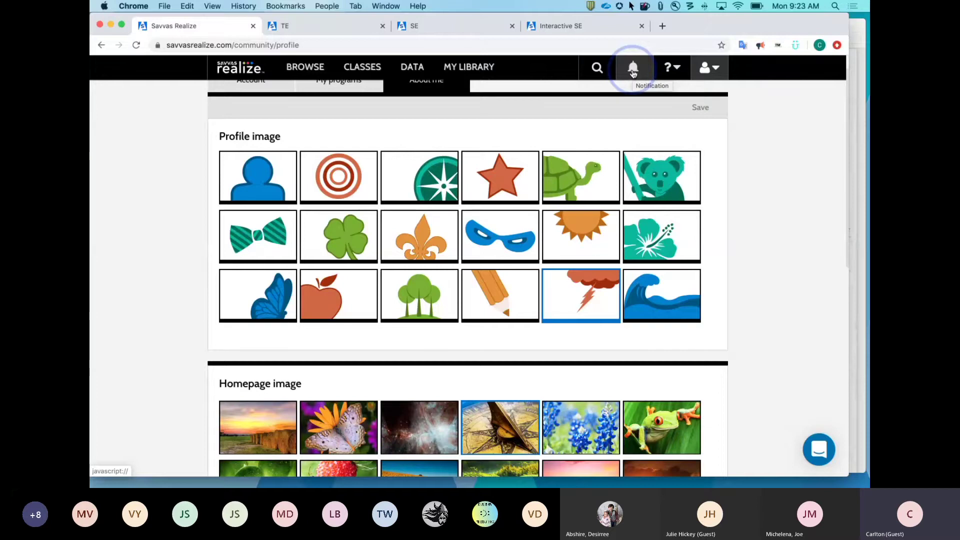
Step: Search the Realize content for "quadratic"
{"action": "left_click", "coordinate": [597, 69]}
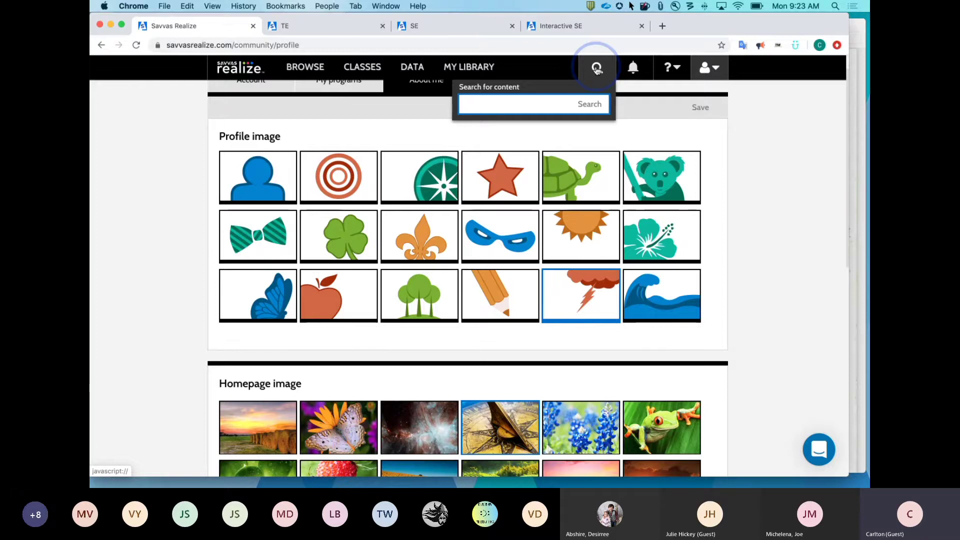
{"action": "type", "text": "quadratic"}
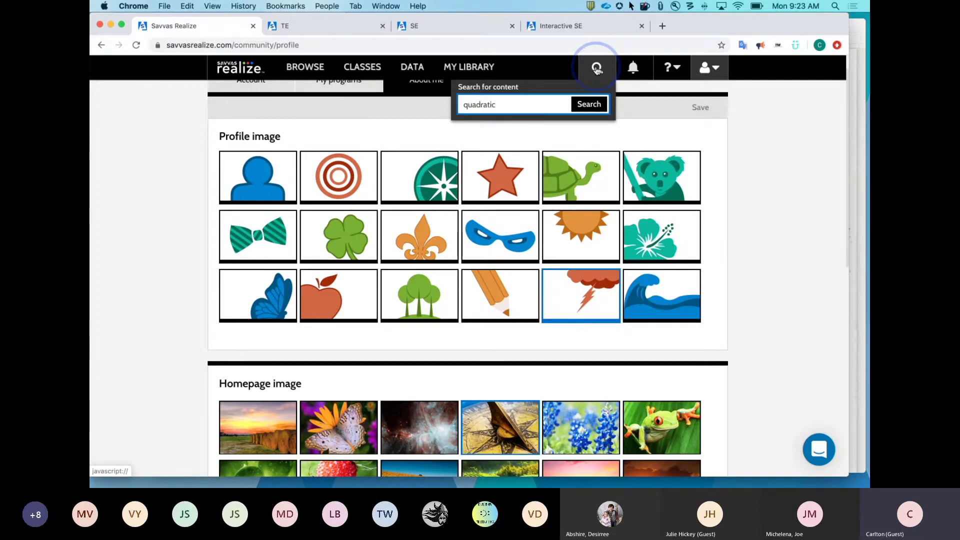
{"action": "key", "text": "Return"}
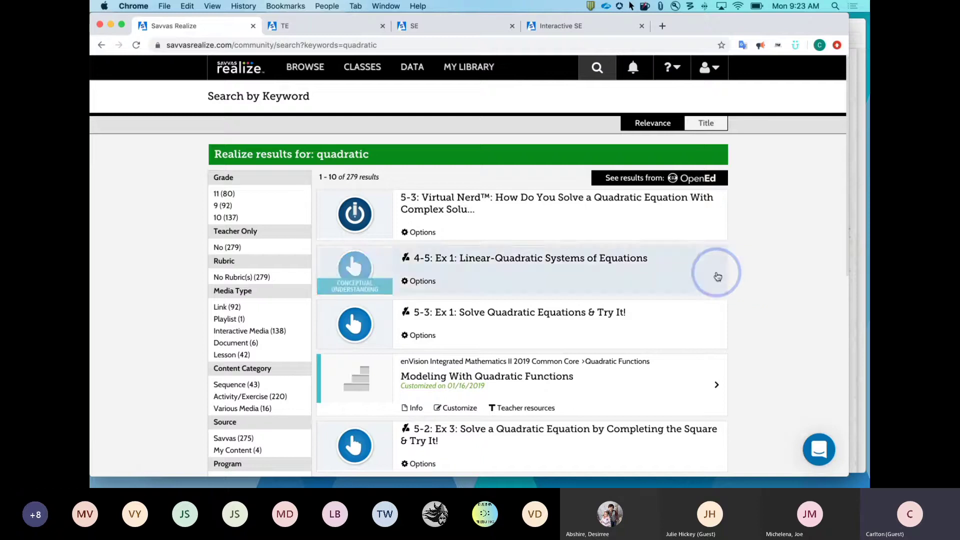
Step: Look through the Realize search results for quadratic, including the grade, media type, source and program filters and the result pages
{"action": "left_click", "coordinate": [142, 409]}
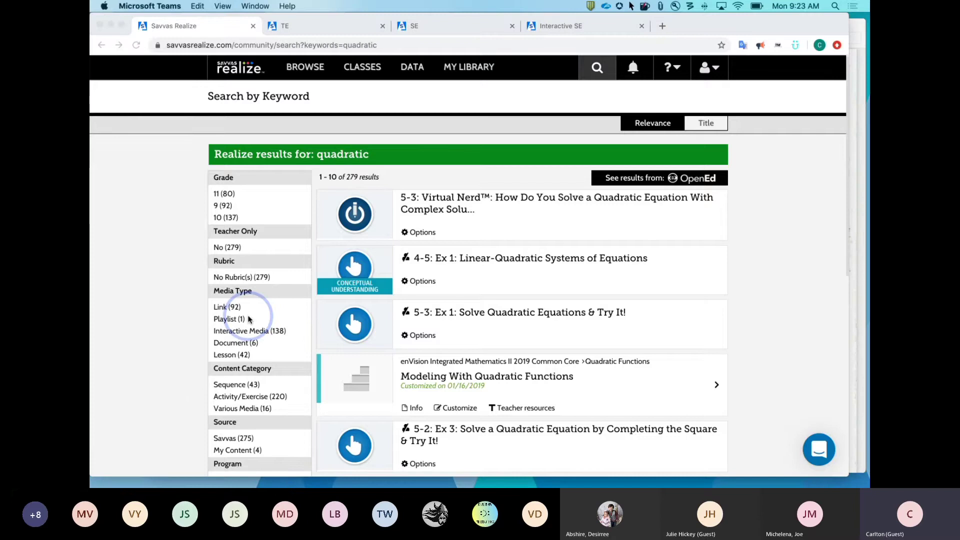
{"action": "scroll", "coordinate": [248, 319], "scroll_direction": "down", "scroll_amount": 5}
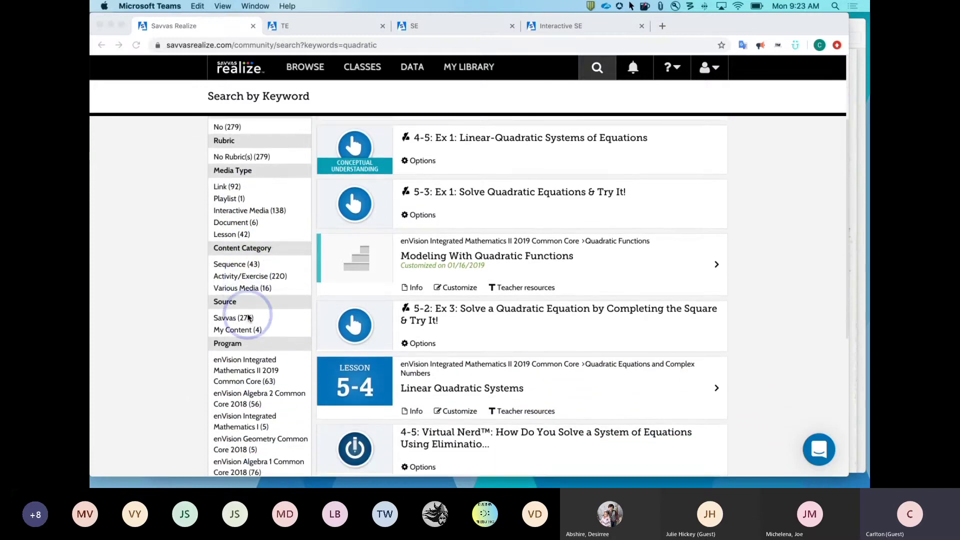
{"action": "scroll", "coordinate": [249, 319], "scroll_direction": "down", "scroll_amount": 10}
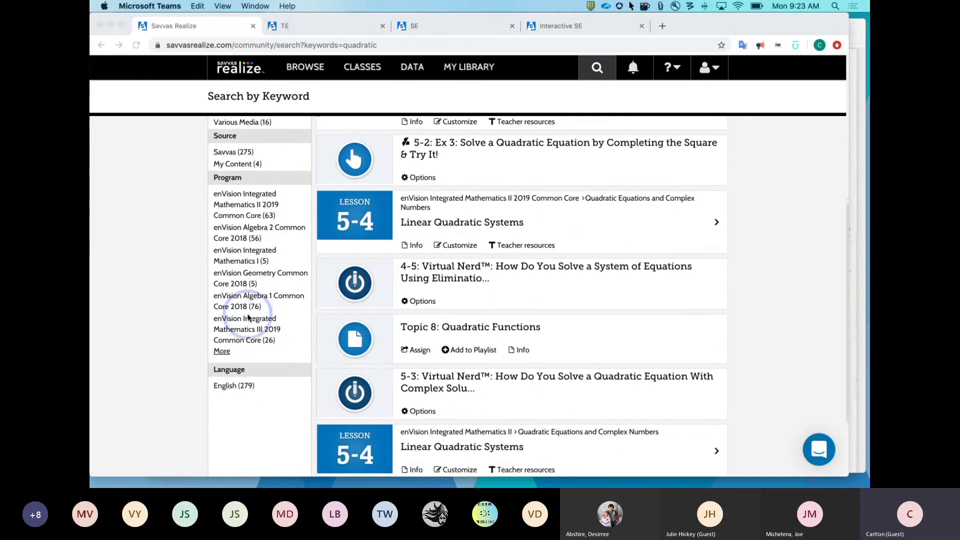
{"action": "scroll", "coordinate": [249, 318], "scroll_direction": "up", "scroll_amount": 12}
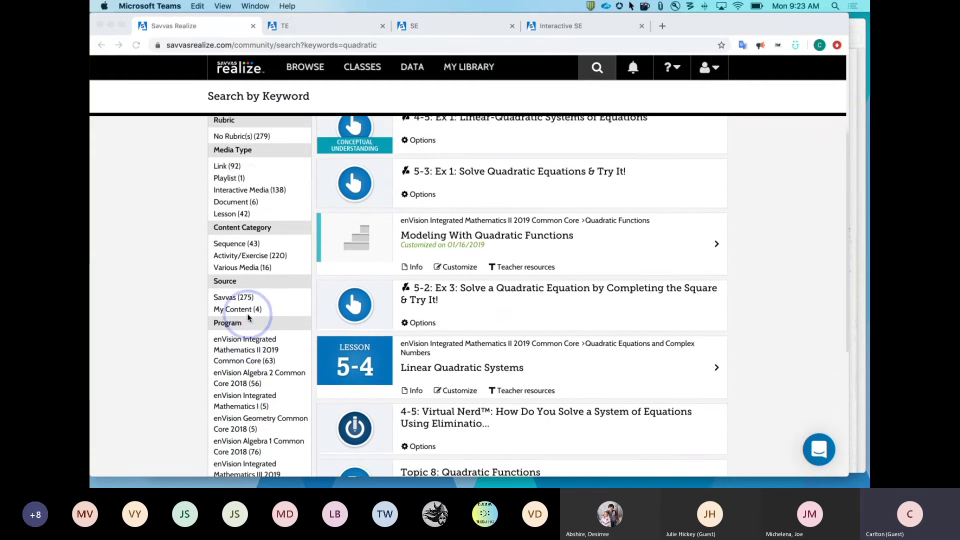
{"action": "scroll", "coordinate": [249, 319], "scroll_direction": "up", "scroll_amount": 1}
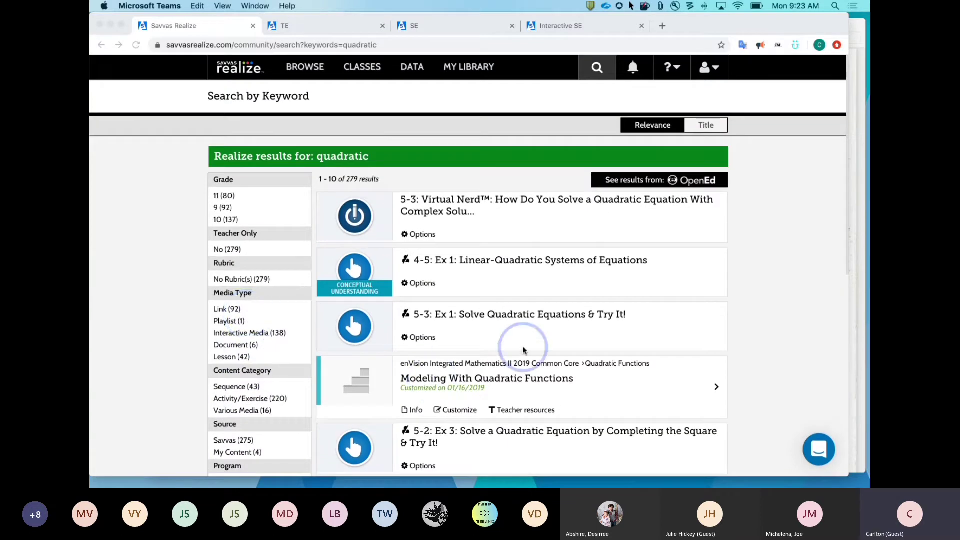
{"action": "scroll", "coordinate": [524, 350], "scroll_direction": "down", "scroll_amount": 6}
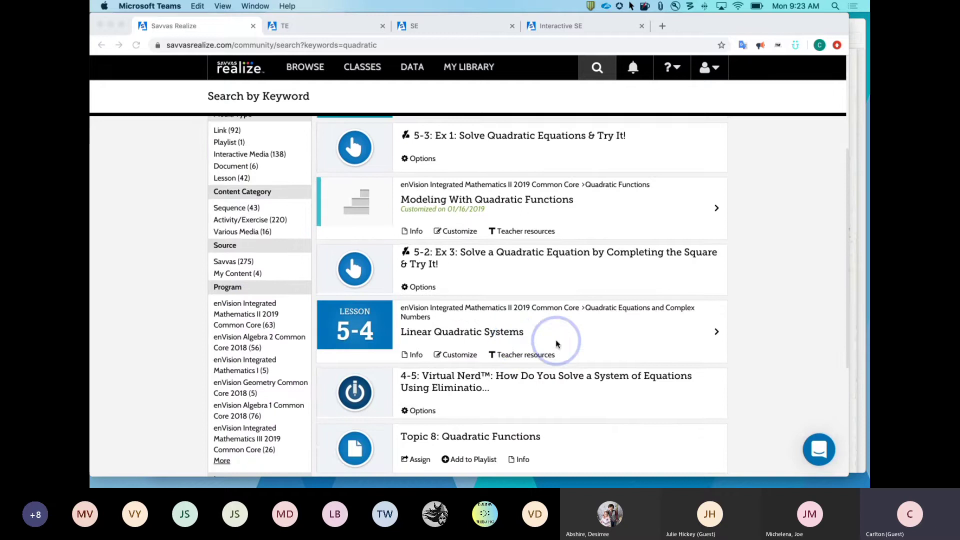
{"action": "scroll", "coordinate": [556, 340], "scroll_direction": "down", "scroll_amount": 5}
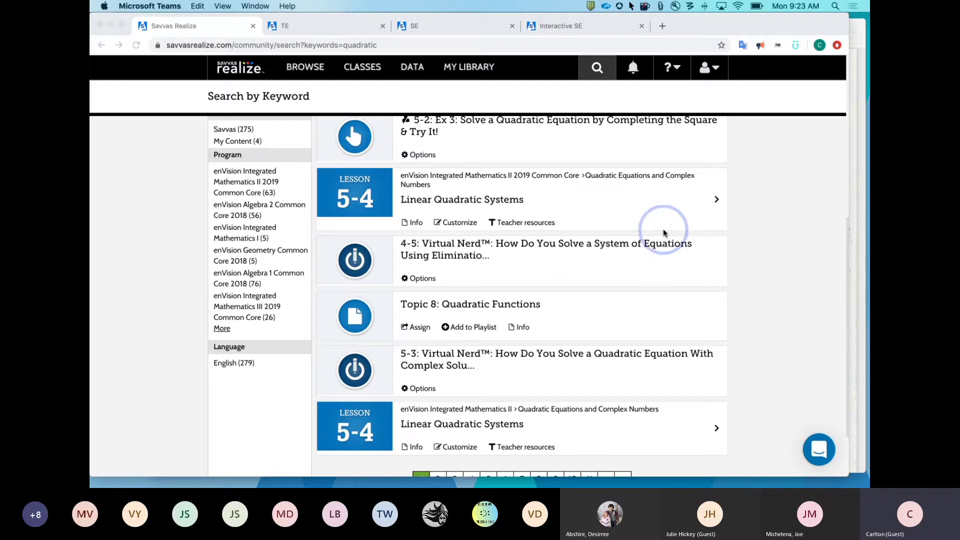
{"action": "scroll", "coordinate": [664, 233], "scroll_direction": "up", "scroll_amount": 3}
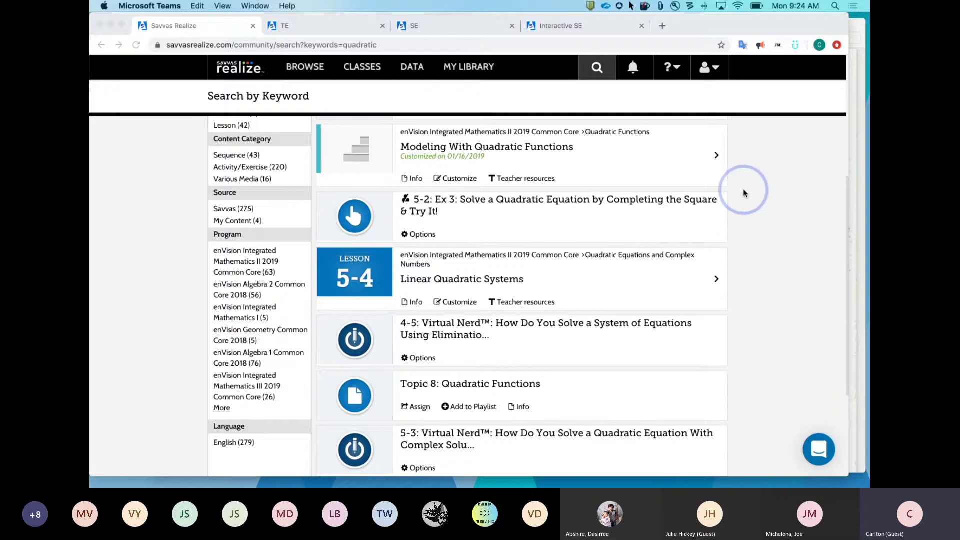
{"action": "scroll", "coordinate": [744, 190], "scroll_direction": "up", "scroll_amount": 5}
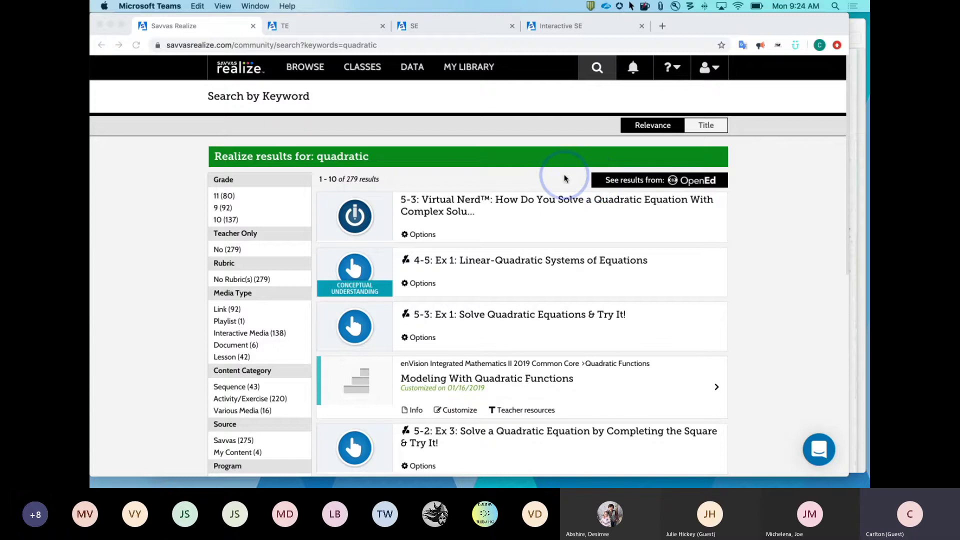
{"action": "scroll", "coordinate": [518, 246], "scroll_direction": "down", "scroll_amount": 15}
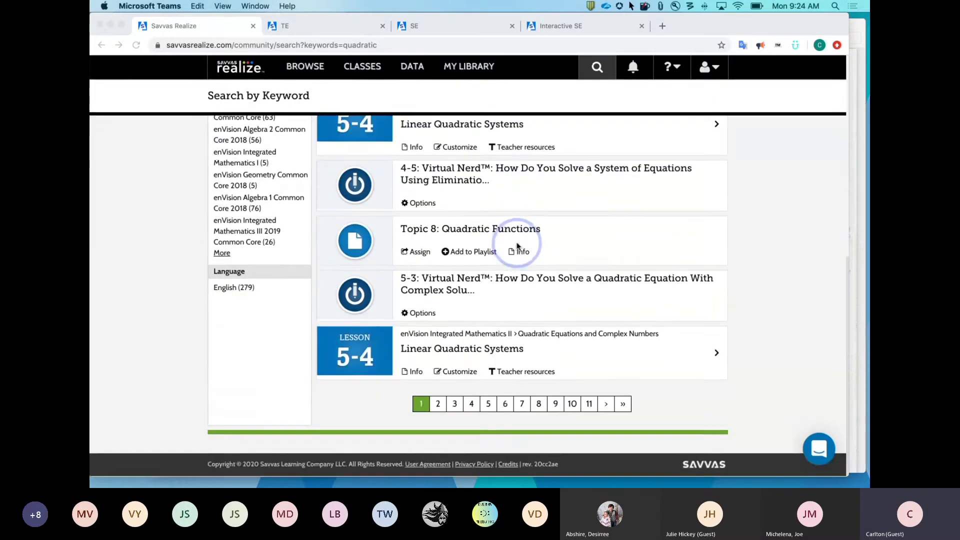
{"action": "scroll", "coordinate": [519, 246], "scroll_direction": "up", "scroll_amount": 12}
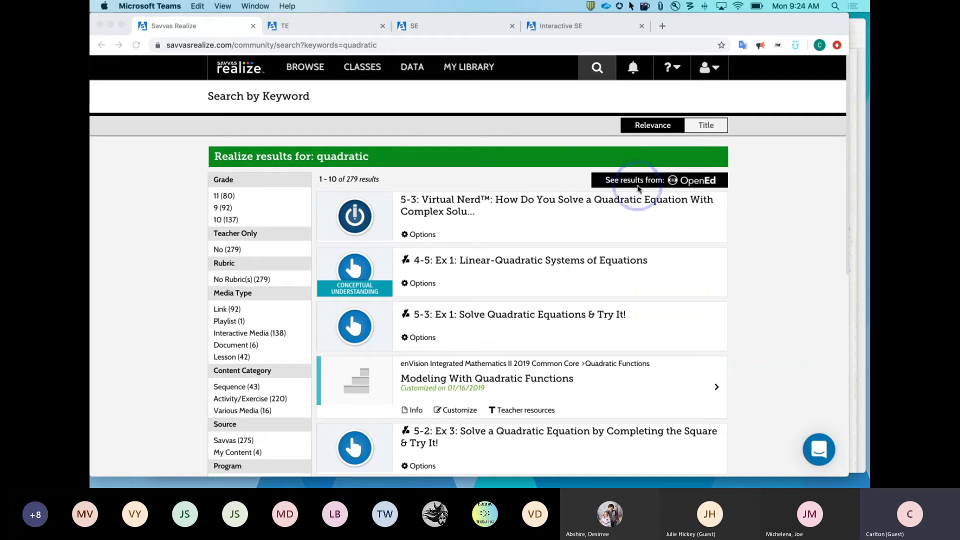
Step: Switch to the OpenEd results for quadratic and look through the first page of resources
{"action": "left_click", "coordinate": [600, 183]}
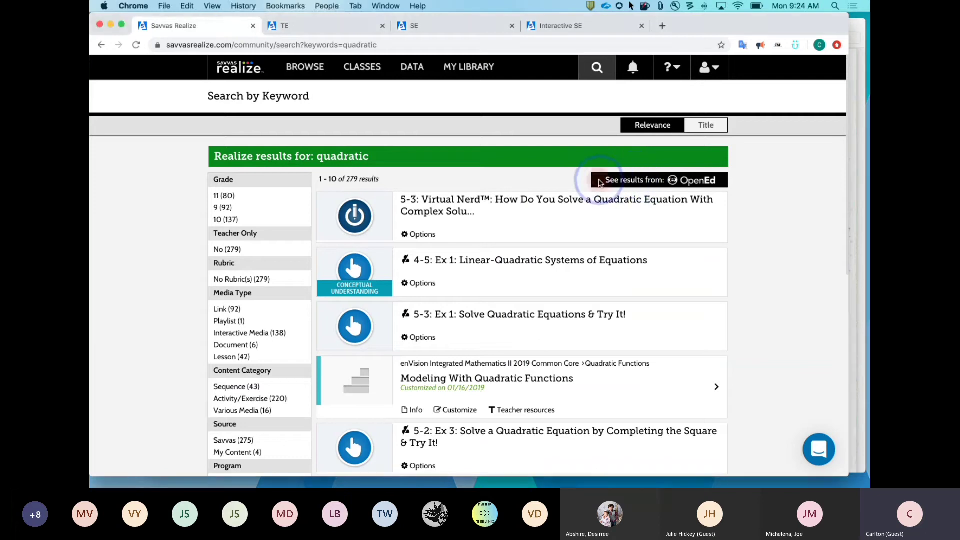
{"action": "left_click", "coordinate": [633, 182]}
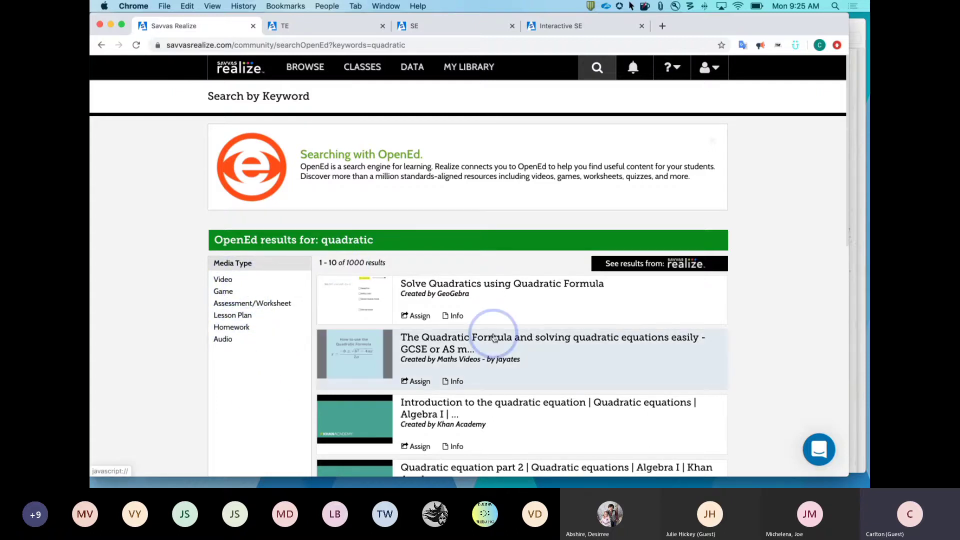
{"action": "scroll", "coordinate": [494, 337], "scroll_direction": "down", "scroll_amount": 5}
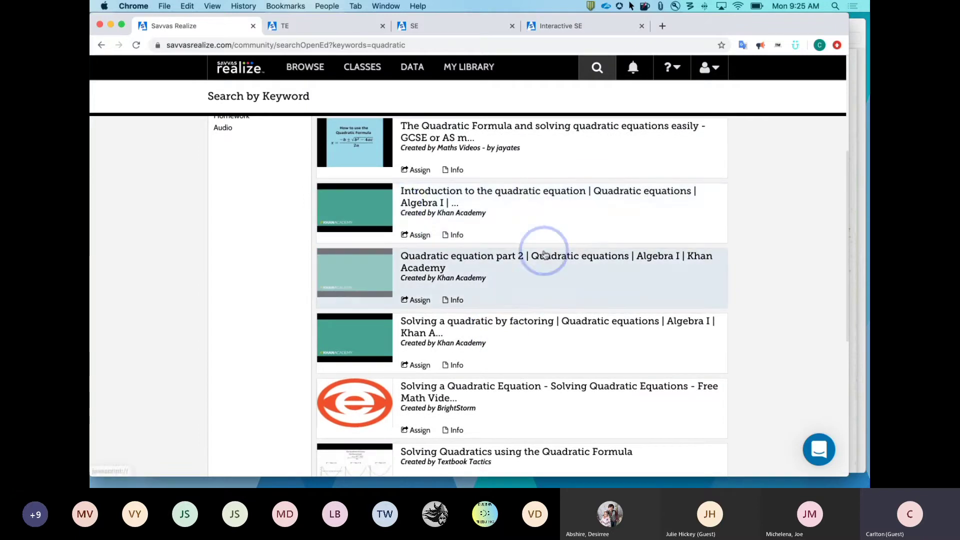
{"action": "scroll", "coordinate": [545, 253], "scroll_direction": "down", "scroll_amount": 2}
{"action": "scroll", "coordinate": [545, 253], "scroll_direction": "down", "scroll_amount": 3}
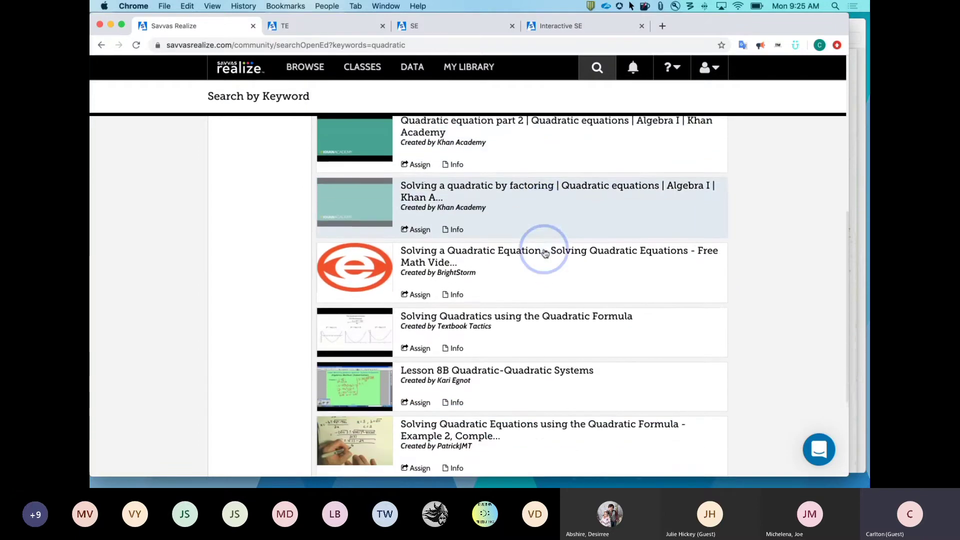
{"action": "scroll", "coordinate": [545, 253], "scroll_direction": "down", "scroll_amount": 1}
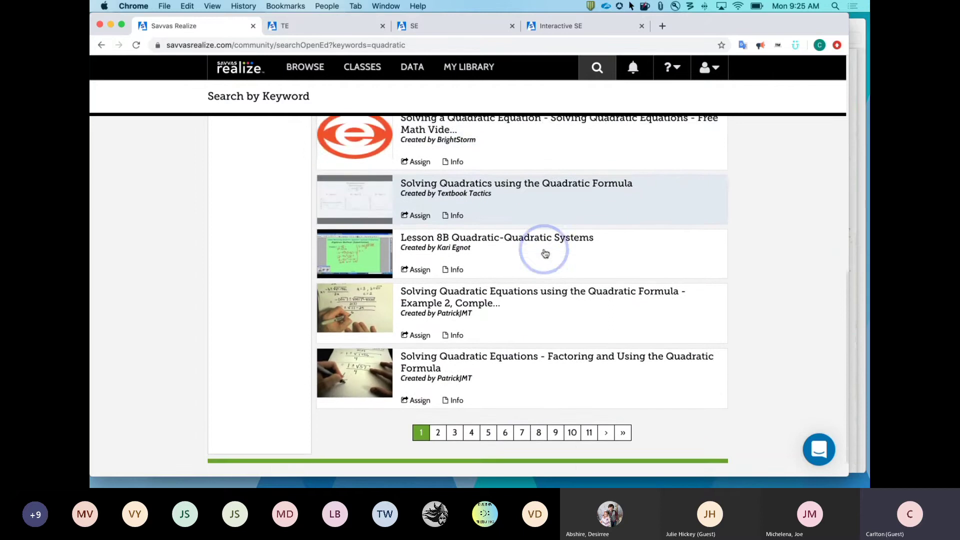
Step: Go to page 5 of the OpenEd results and review the listed resources and their Assign options
{"action": "left_click", "coordinate": [487, 408]}
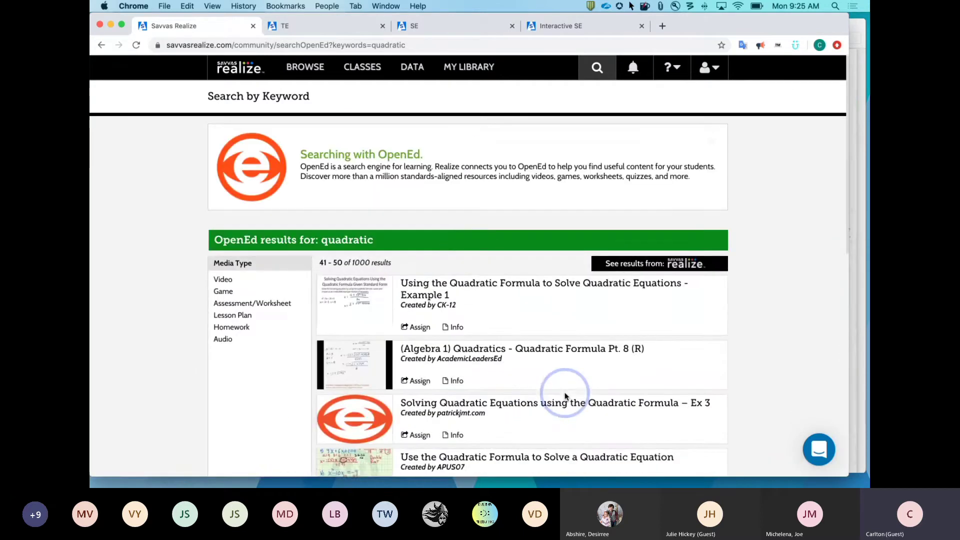
{"action": "scroll", "coordinate": [565, 396], "scroll_direction": "down", "scroll_amount": 3}
{"action": "scroll", "coordinate": [566, 398], "scroll_direction": "down", "scroll_amount": 3}
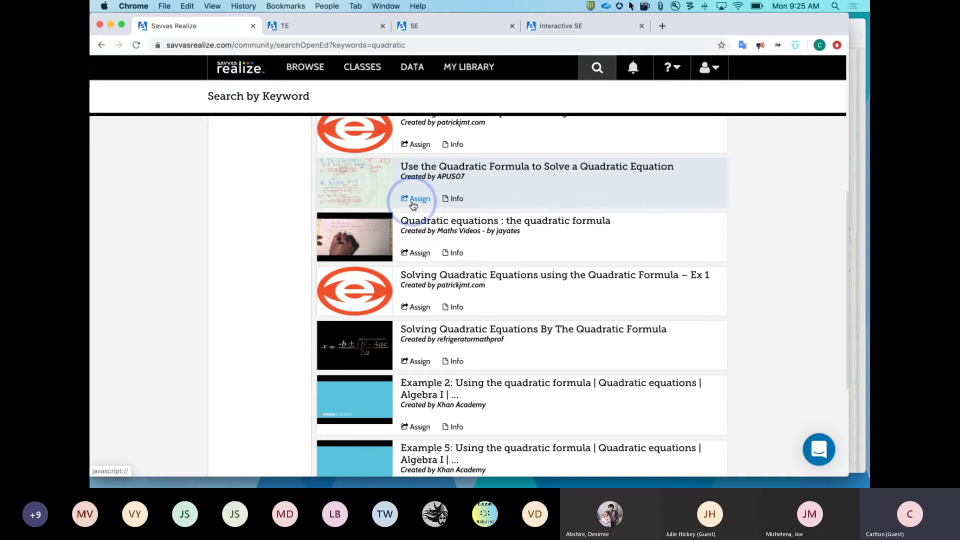
{"action": "scroll", "coordinate": [413, 205], "scroll_direction": "up", "scroll_amount": 6}
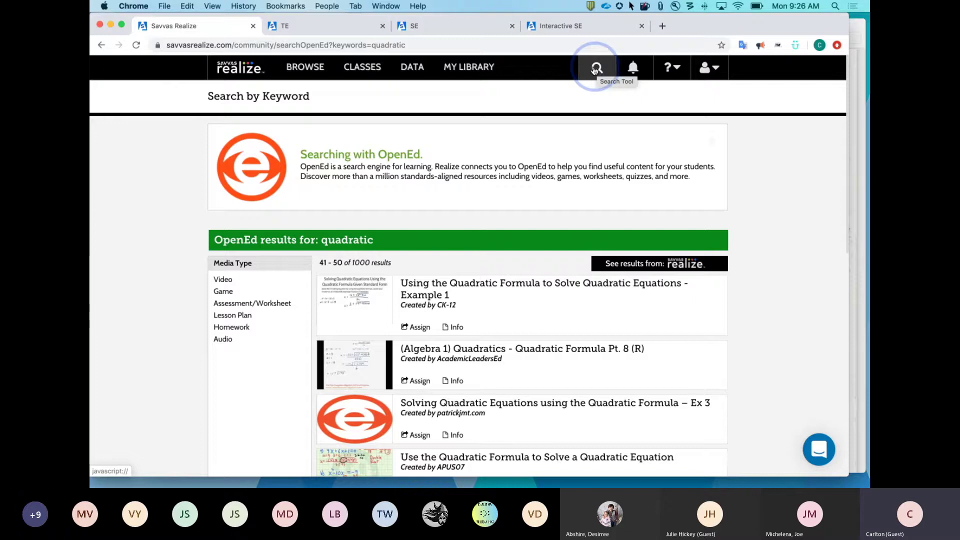
Step: Open My Library and look through the saved content, creation options and refinement categories
{"action": "left_click", "coordinate": [597, 69]}
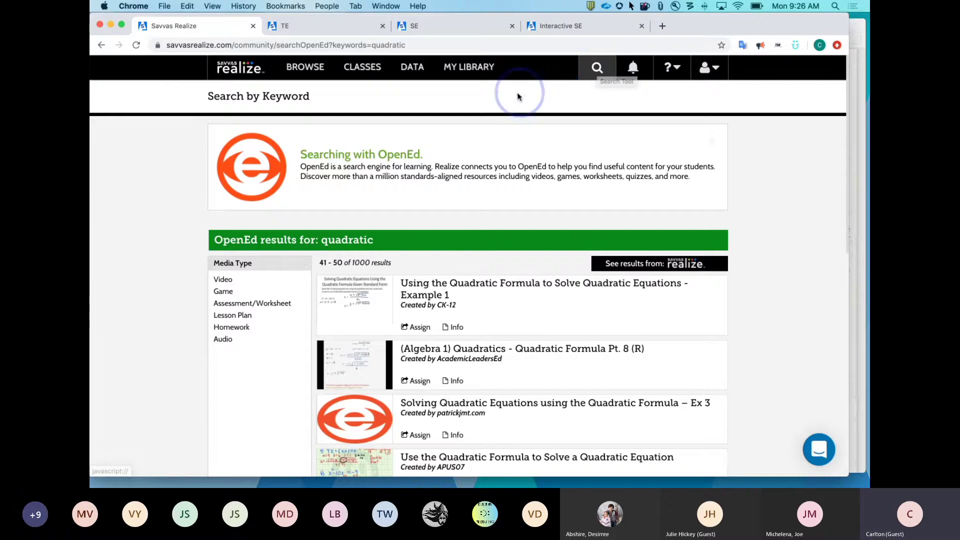
{"action": "left_click", "coordinate": [465, 69]}
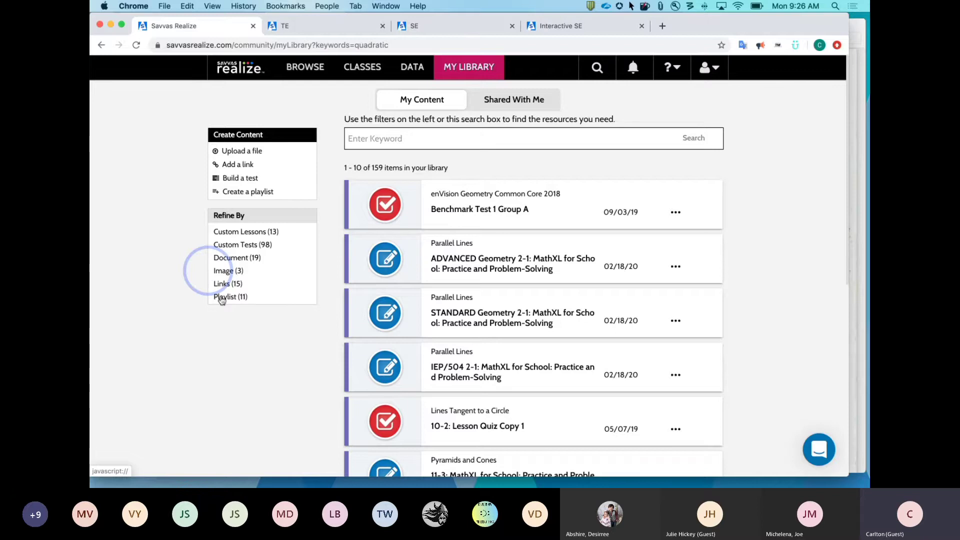
{"action": "scroll", "coordinate": [455, 342], "scroll_direction": "down", "scroll_amount": 7}
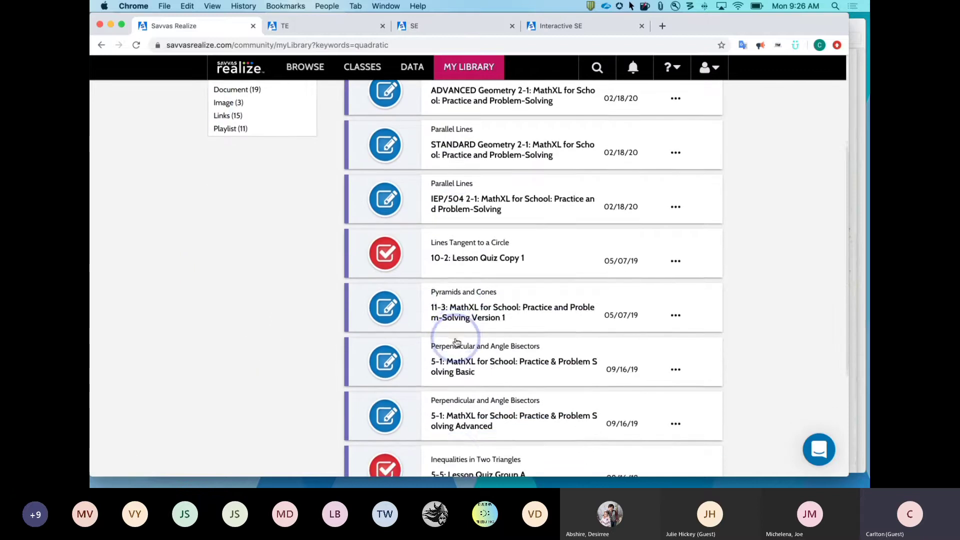
{"action": "scroll", "coordinate": [456, 342], "scroll_direction": "up", "scroll_amount": 7}
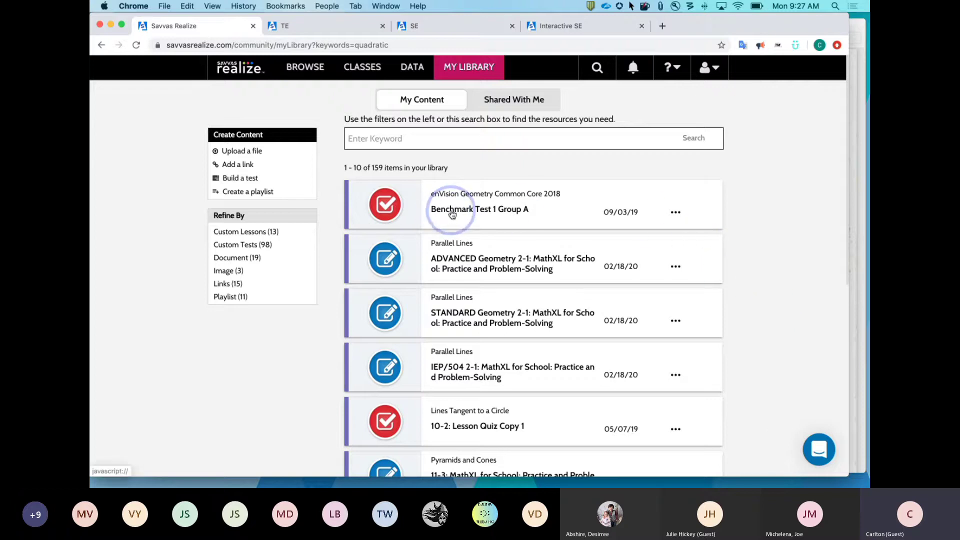
Step: Review the available actions for Benchmark Test 1 Group A and the ADVANCED Geometry 2-1 MathXL item, dismissing each list
{"action": "left_click", "coordinate": [676, 214]}
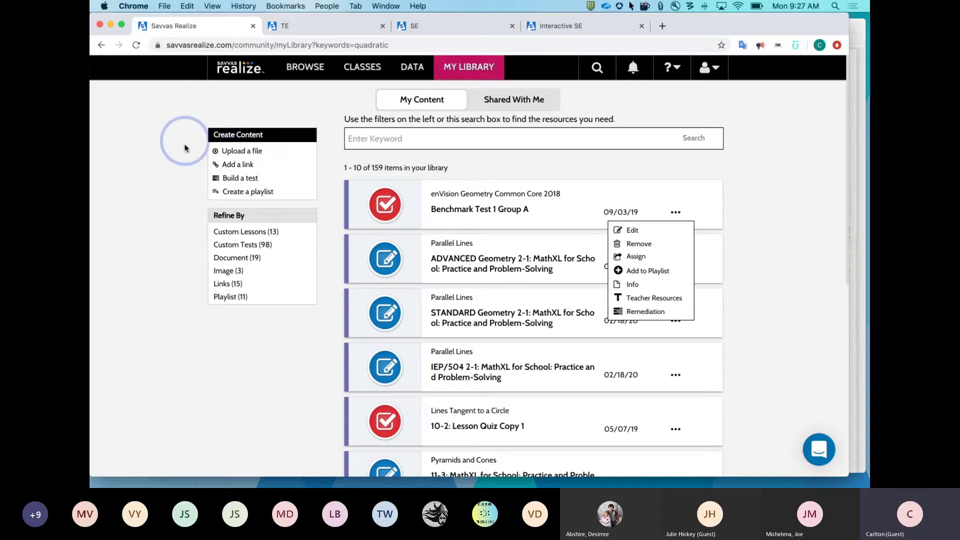
{"action": "left_click", "coordinate": [185, 180]}
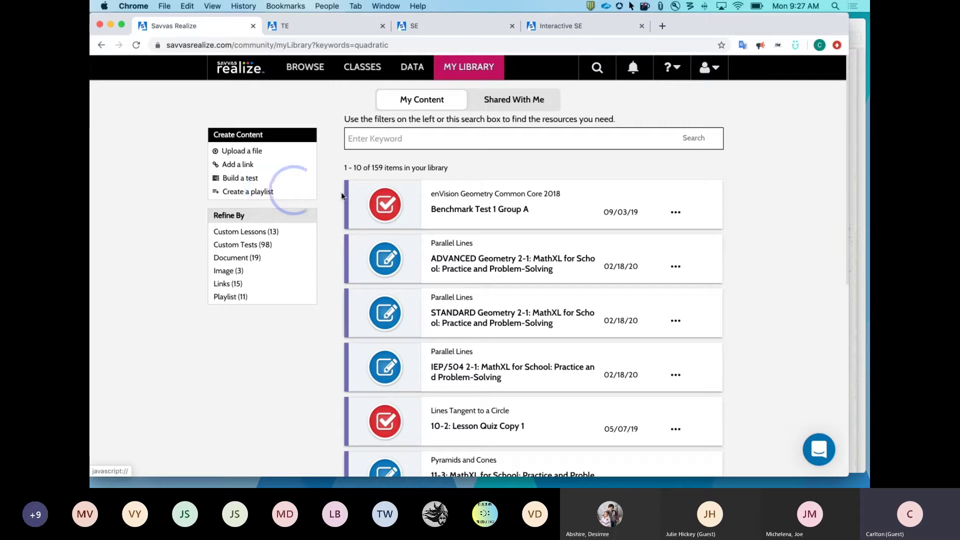
{"action": "left_click", "coordinate": [676, 266]}
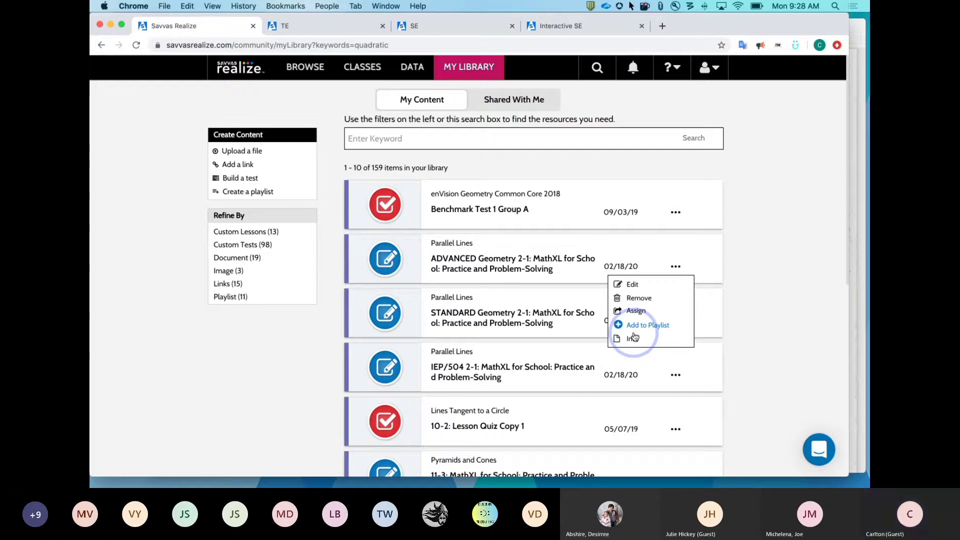
{"action": "left_click", "coordinate": [301, 379]}
{"action": "left_click", "coordinate": [385, 204]}
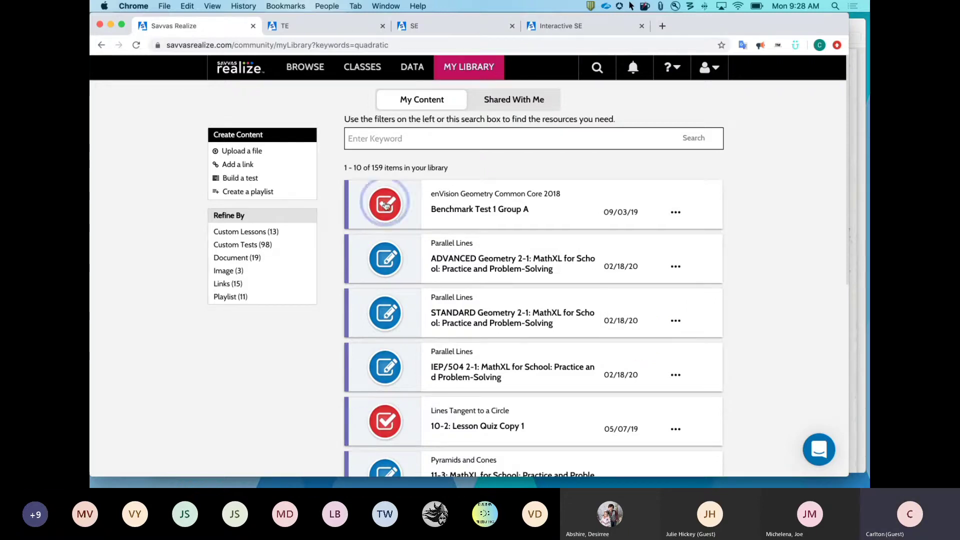
Step: Display the Shared With Me content in My Library
{"action": "left_click", "coordinate": [504, 107]}
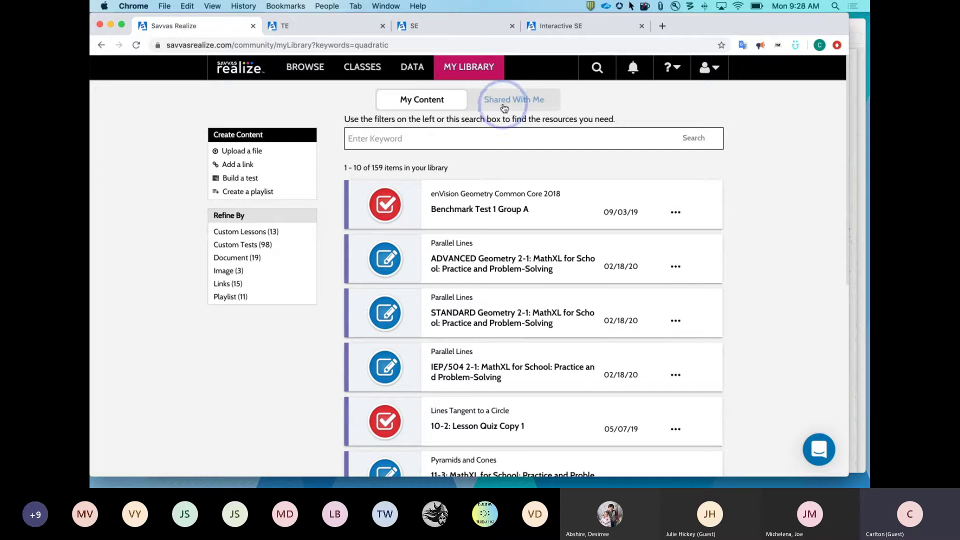
{"action": "left_click", "coordinate": [435, 100]}
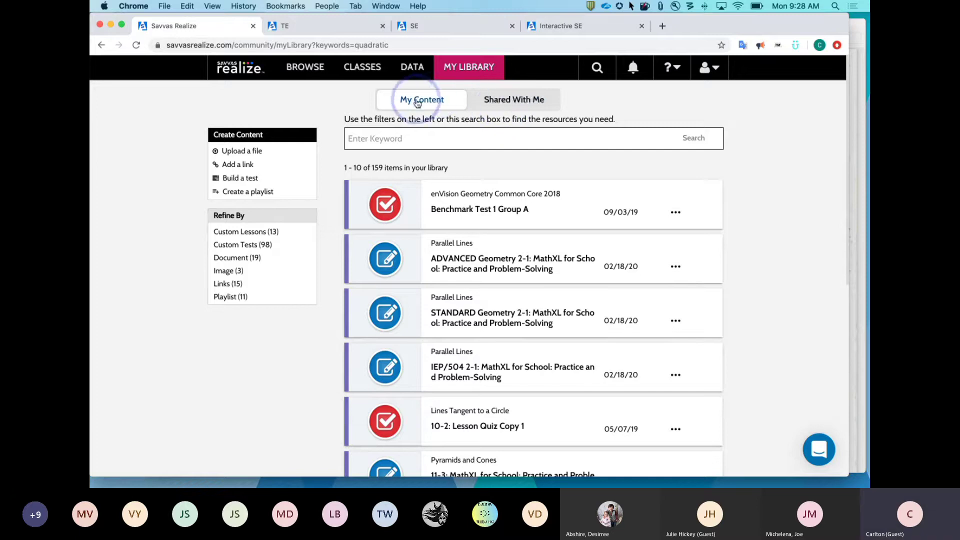
{"action": "left_click", "coordinate": [497, 98]}
{"action": "left_click", "coordinate": [532, 94]}
{"action": "left_click", "coordinate": [438, 100]}
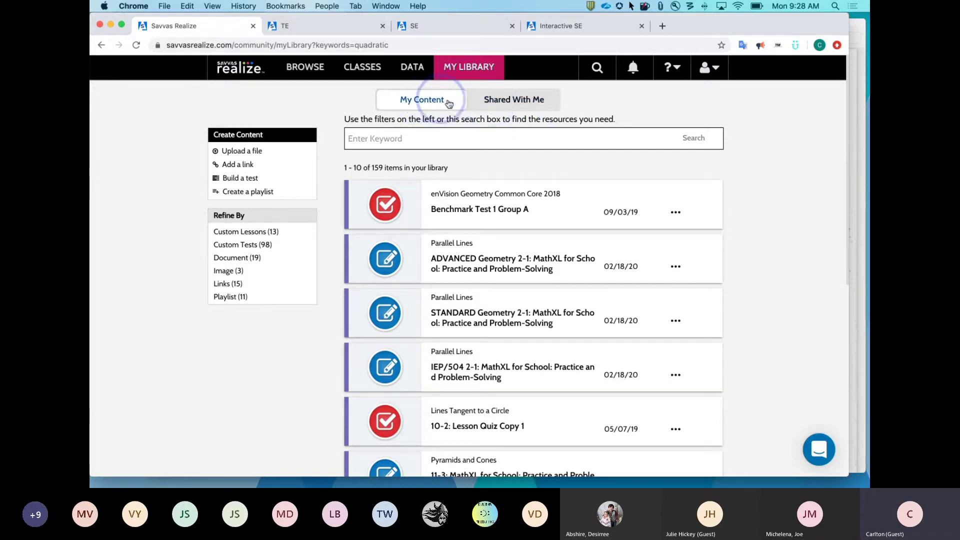
{"action": "left_click", "coordinate": [428, 102]}
{"action": "left_click", "coordinate": [421, 103]}
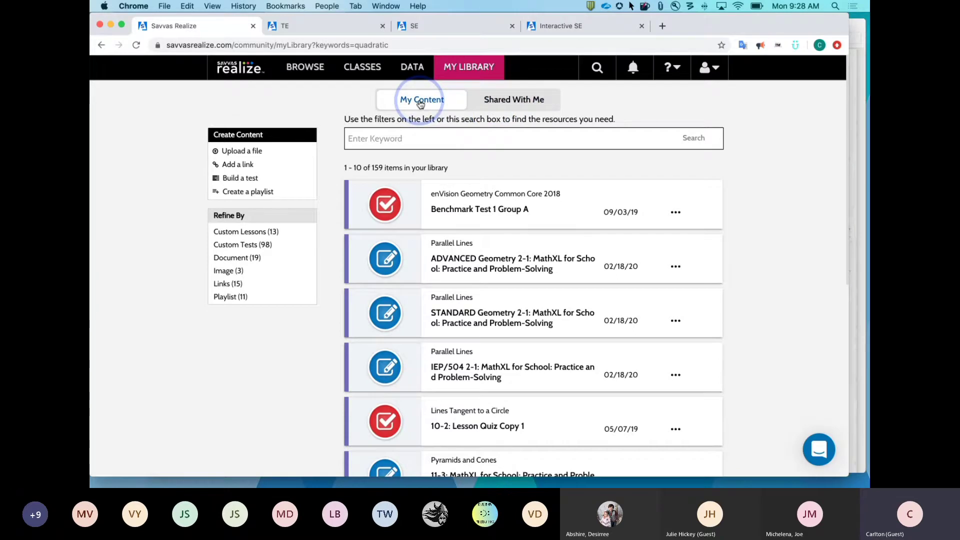
{"action": "left_click", "coordinate": [515, 98]}
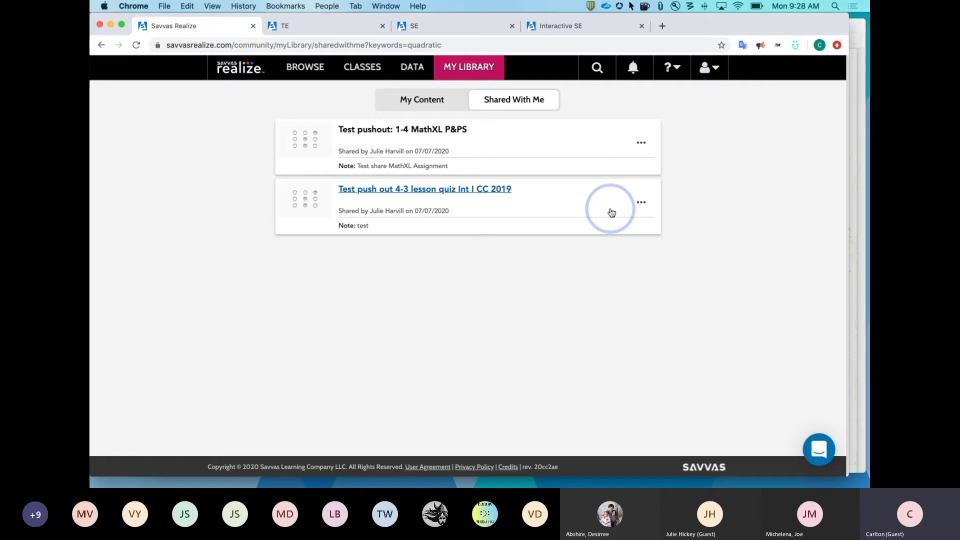
Step: Review the available actions for the shared Test push out 4-3 lesson quiz and return to My Content
{"action": "left_click", "coordinate": [641, 204]}
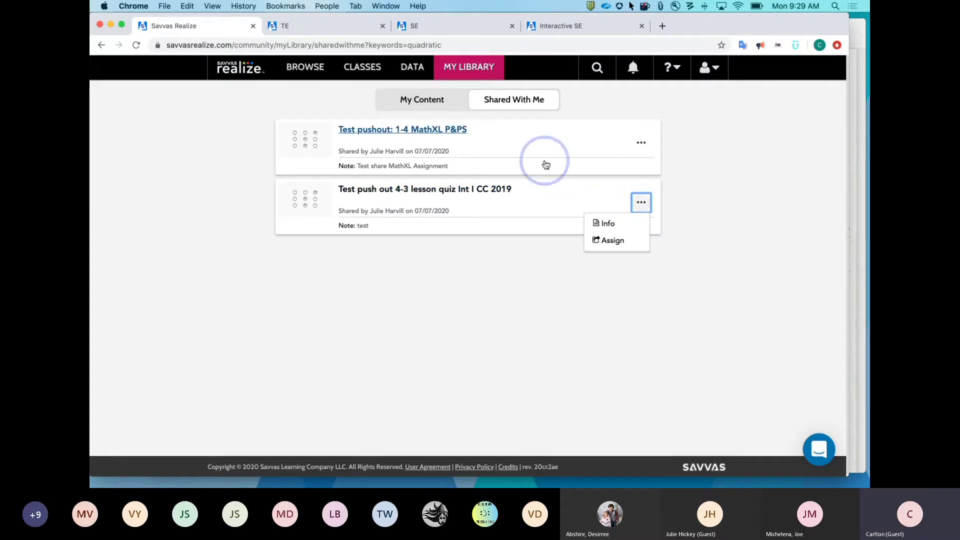
{"action": "left_click", "coordinate": [427, 104]}
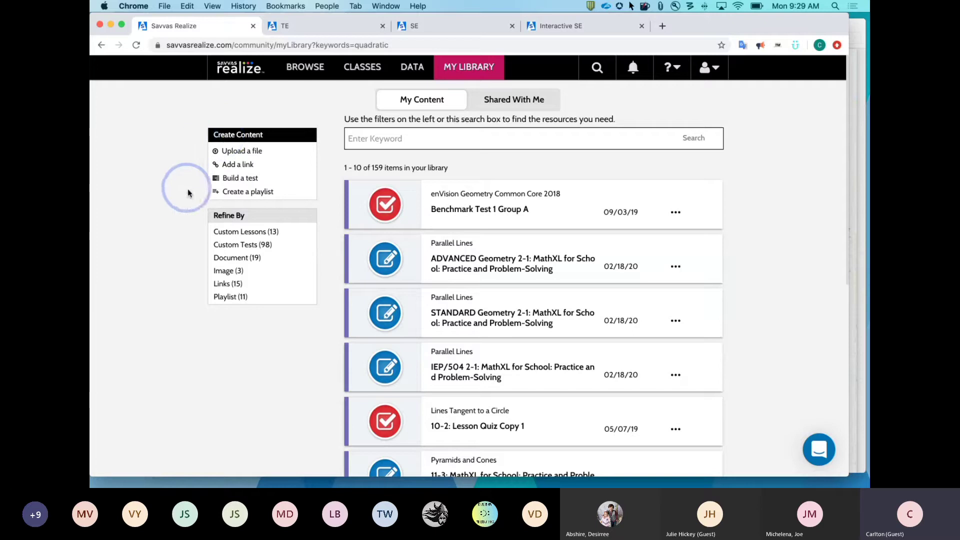
Step: Open the Build a test form, examine its title, description and program fields, and go back to the library
{"action": "left_click", "coordinate": [240, 179]}
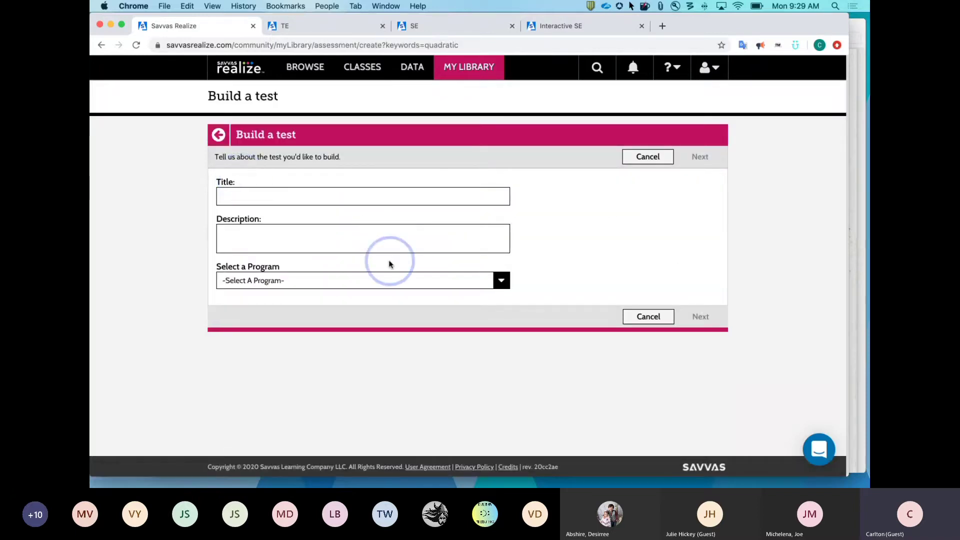
{"action": "left_click", "coordinate": [383, 241]}
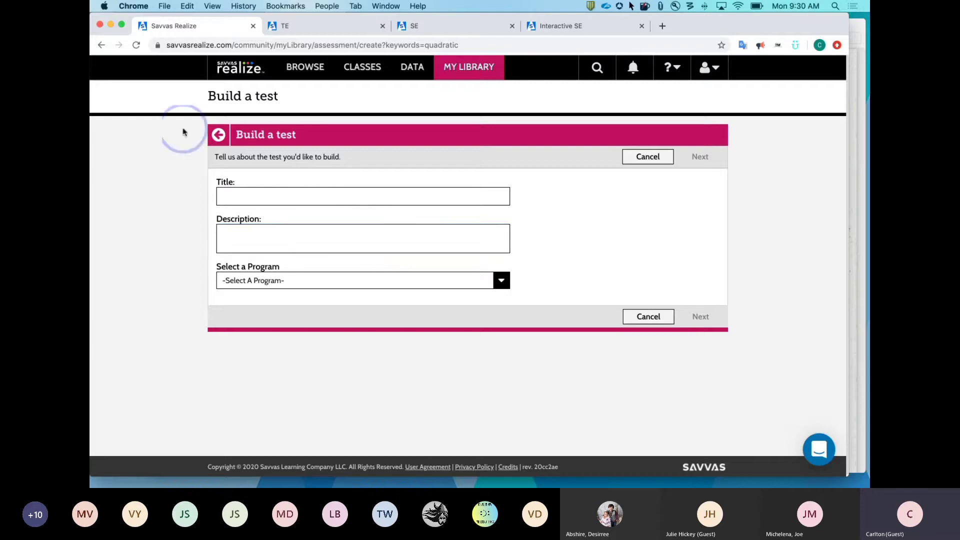
{"action": "left_click", "coordinate": [219, 135]}
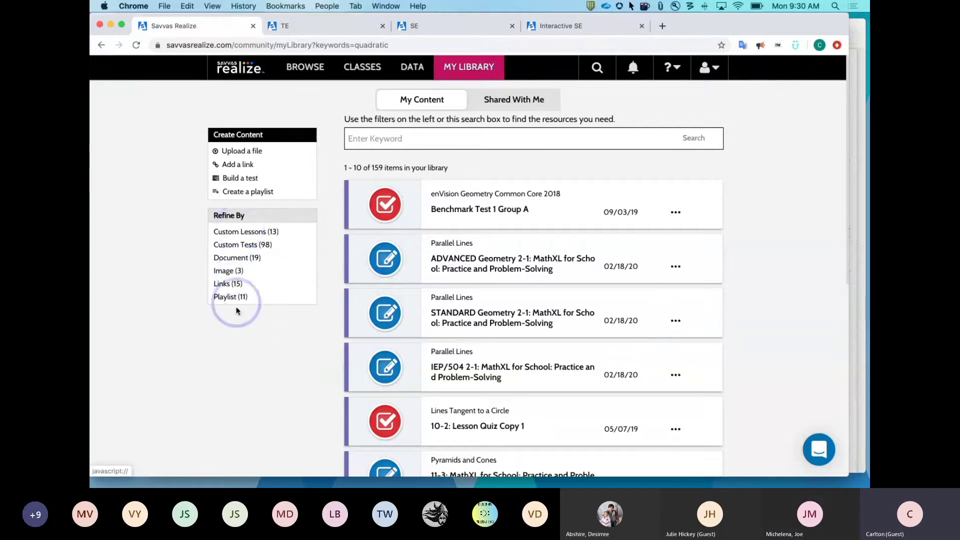
Step: Filter My Content to Document items, review them, and remove the filter
{"action": "left_click", "coordinate": [235, 261]}
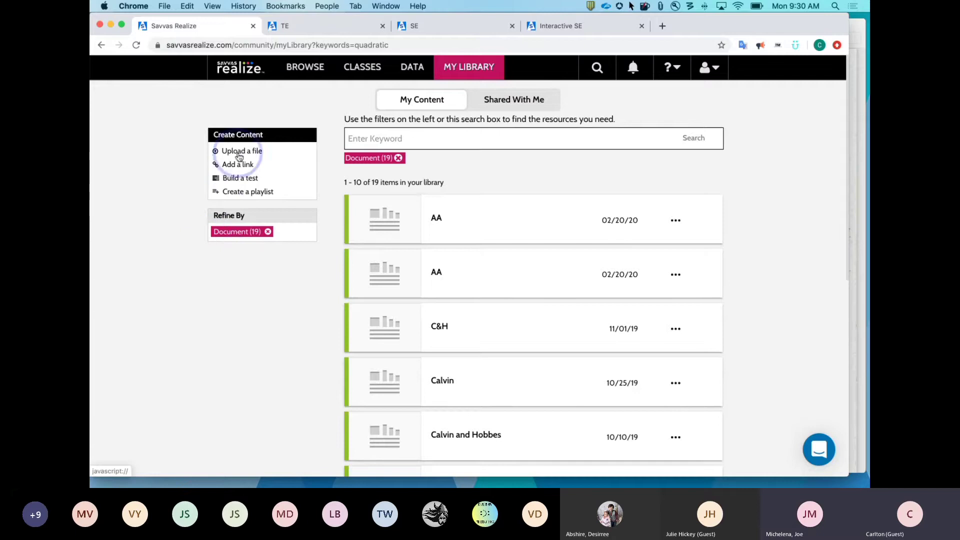
{"action": "left_click", "coordinate": [268, 231]}
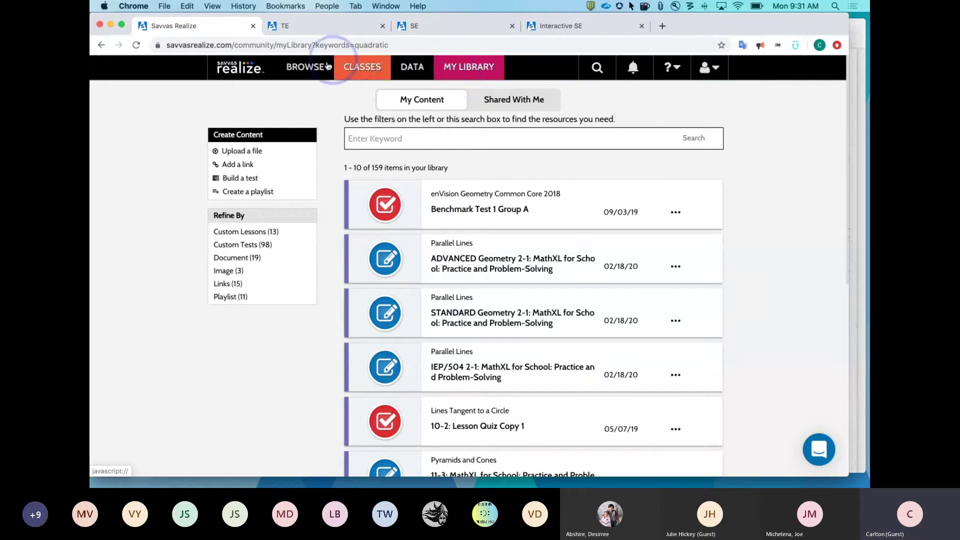
Step: Browse the favorite programs from the Realize home page and open enVision Algebra 1 Common Core 2018
{"action": "left_click", "coordinate": [233, 75]}
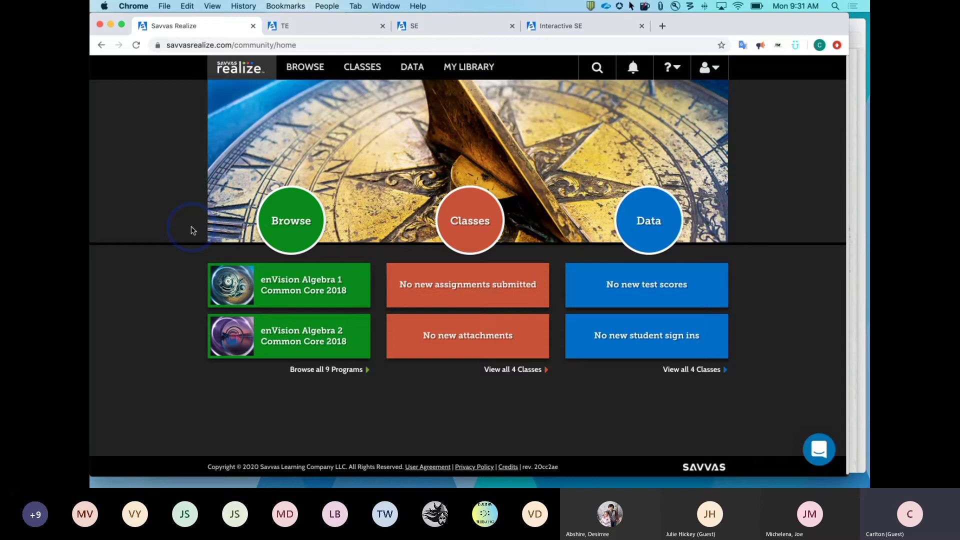
{"action": "left_click", "coordinate": [290, 225]}
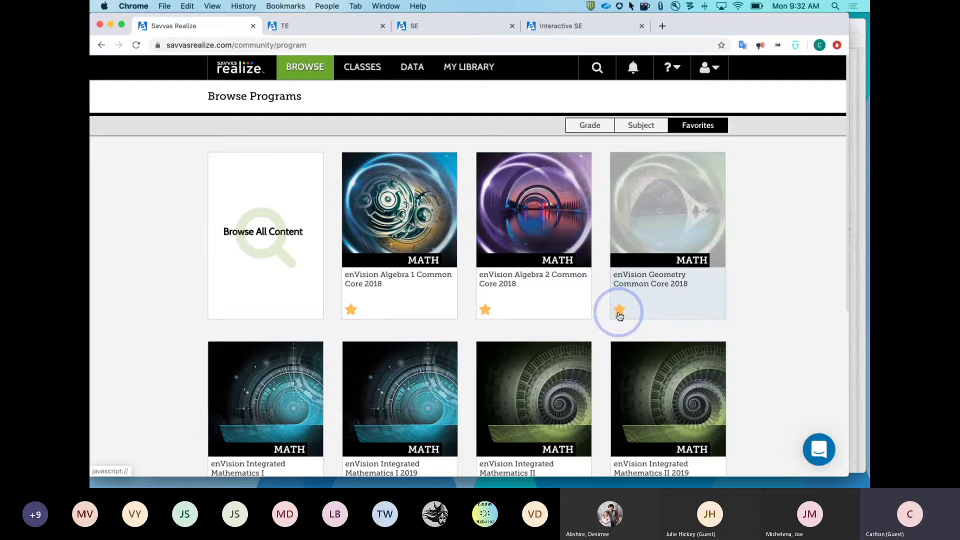
{"action": "left_click", "coordinate": [670, 296]}
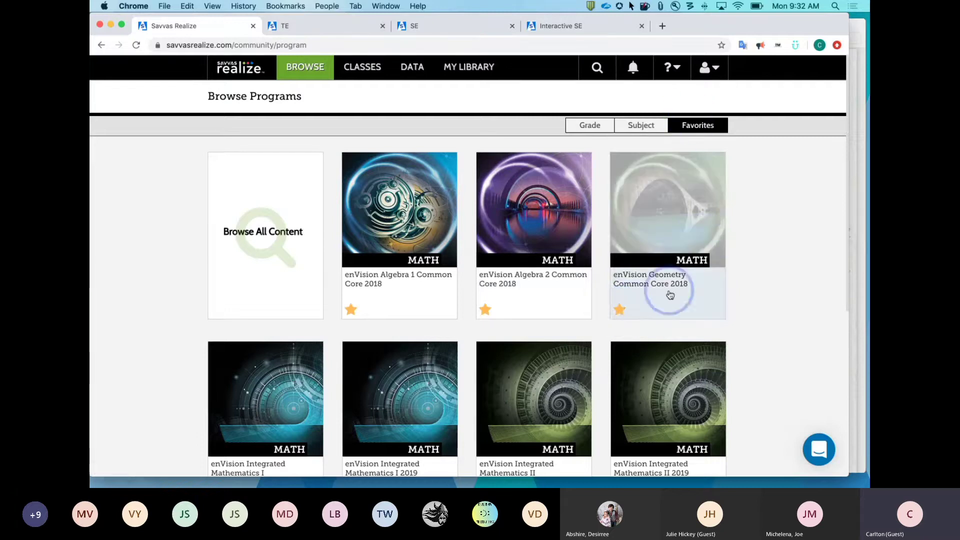
{"action": "scroll", "coordinate": [601, 337], "scroll_direction": "down", "scroll_amount": 3}
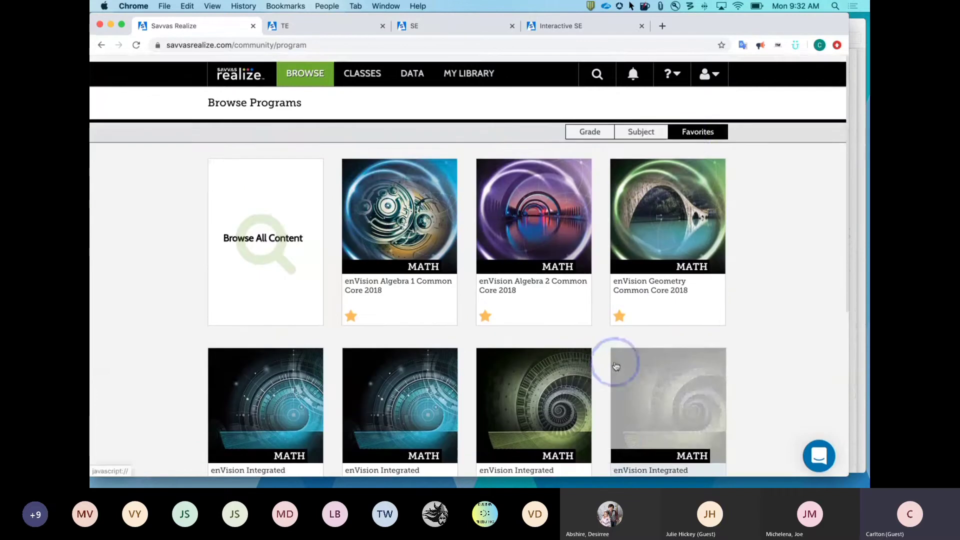
{"action": "left_click", "coordinate": [687, 126]}
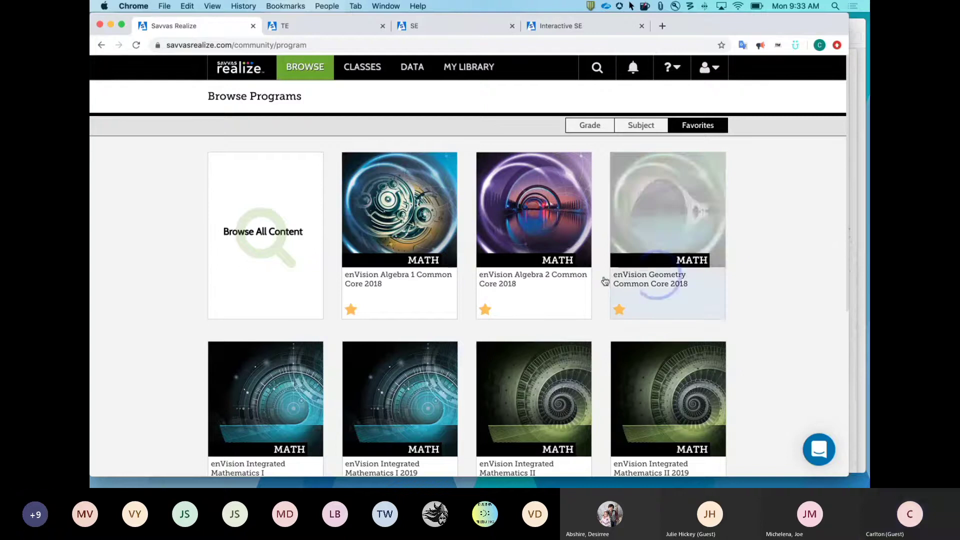
{"action": "left_click", "coordinate": [384, 215]}
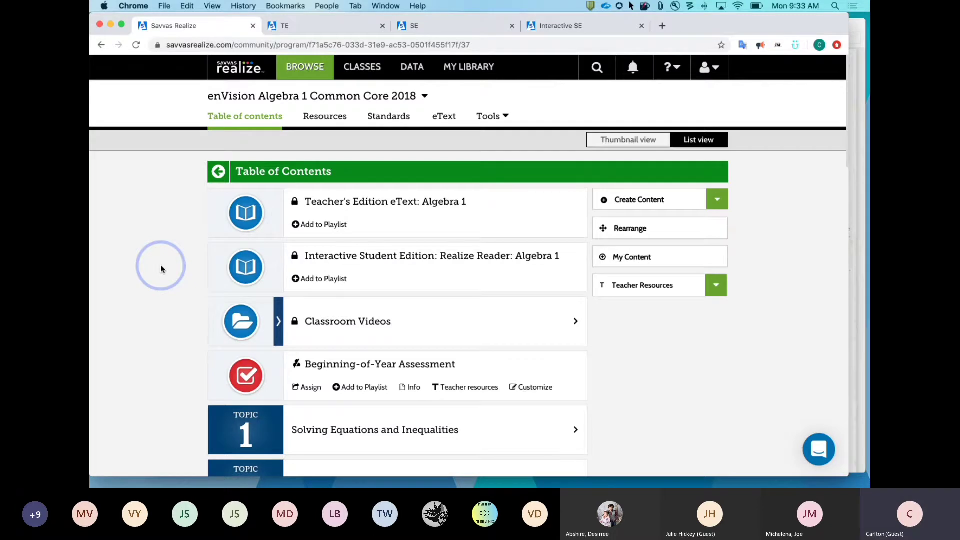
Step: Switch to Preview on Desktop 3, bring the enVision AGA P-T-L Graphic PDF forward and move its window fully into view
{"action": "mouse_move", "coordinate": [403, 483]}
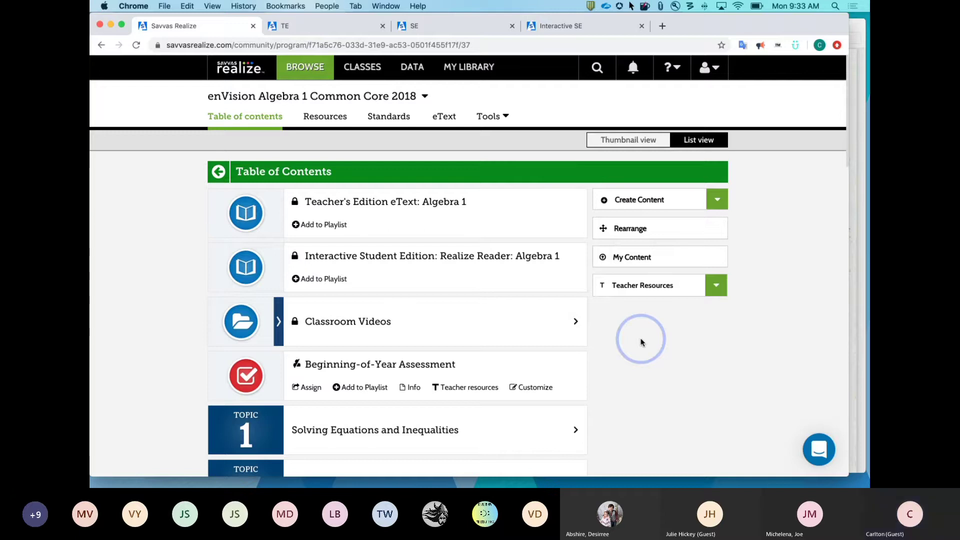
{"action": "key", "text": "ctrl+Up"}
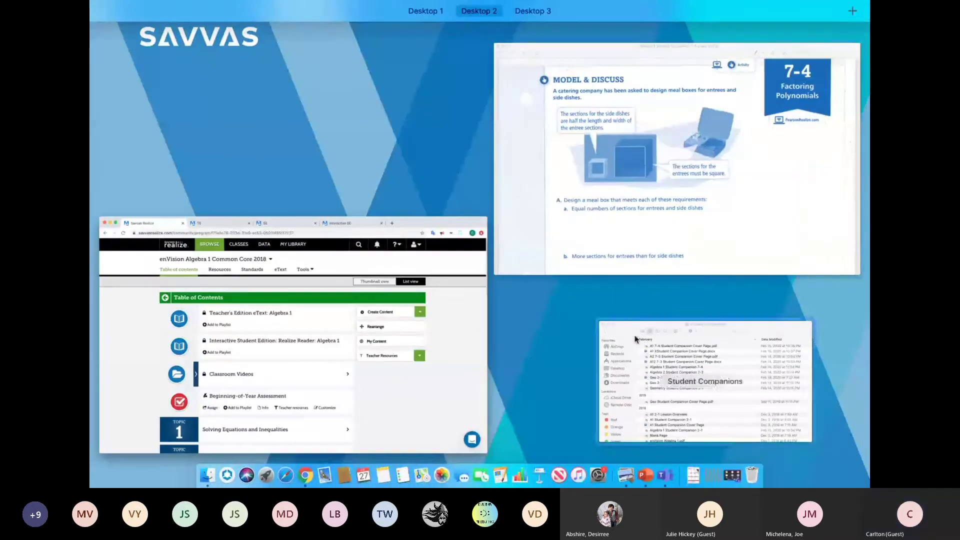
{"action": "left_click", "coordinate": [524, 17]}
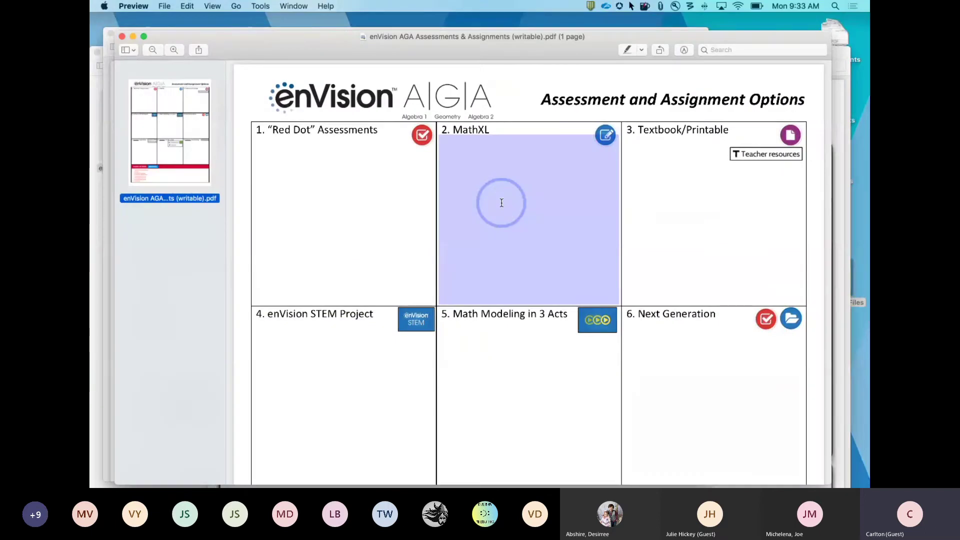
{"action": "key", "text": "super+grave"}
{"action": "key", "text": "super+grave"}
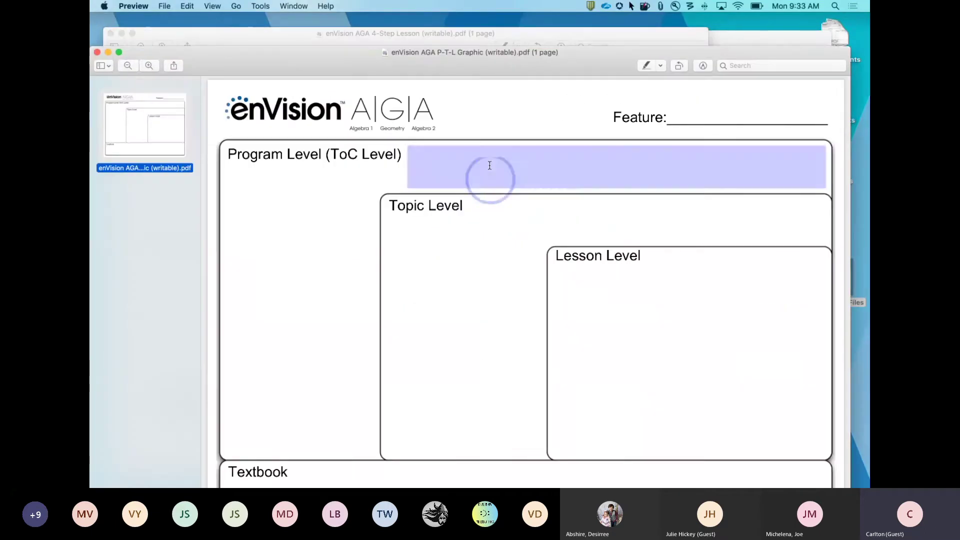
{"action": "left_click_drag", "start_coordinate": [346, 69], "coordinate": [346, 37]}
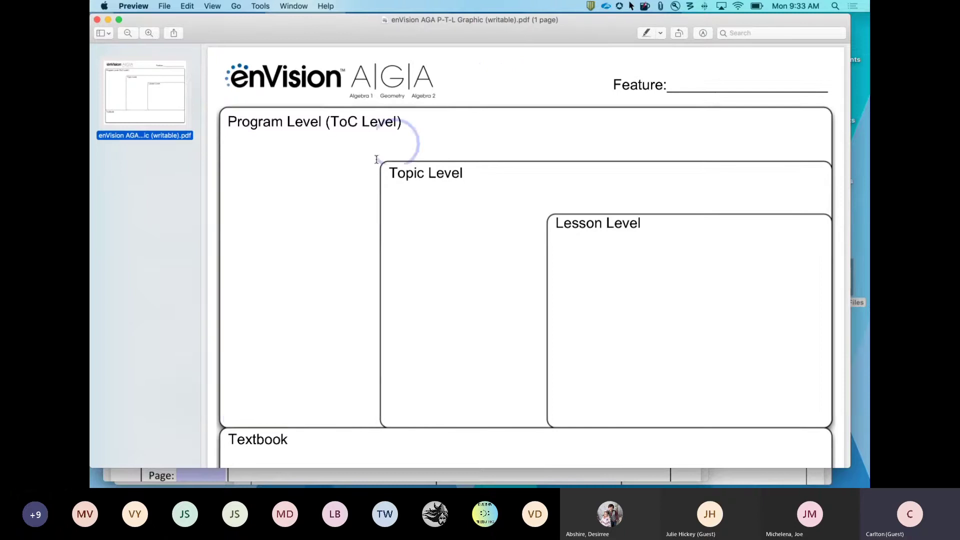
Step: Enter the sample text "lfkla;lkjadfs;lk dgaf;lk" in the Program Level box below its heading
{"action": "left_click", "coordinate": [330, 216]}
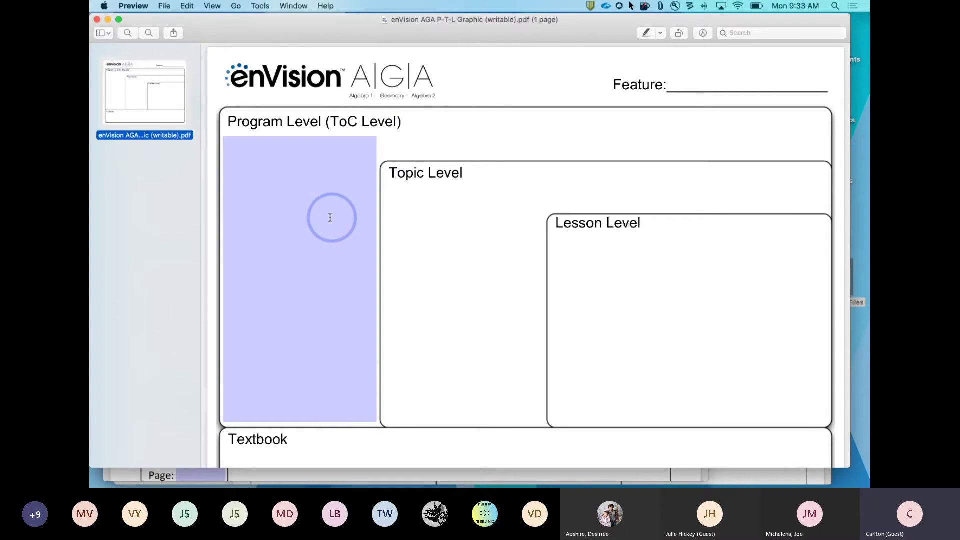
{"action": "left_click", "coordinate": [294, 198]}
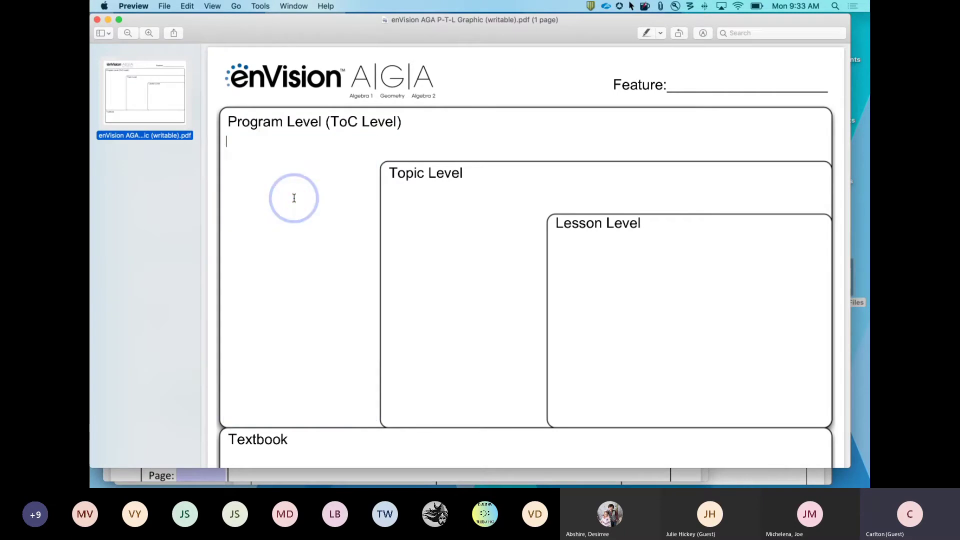
{"action": "type", "text": "lfkla;lkjadfs;lk dgaf;lk"}
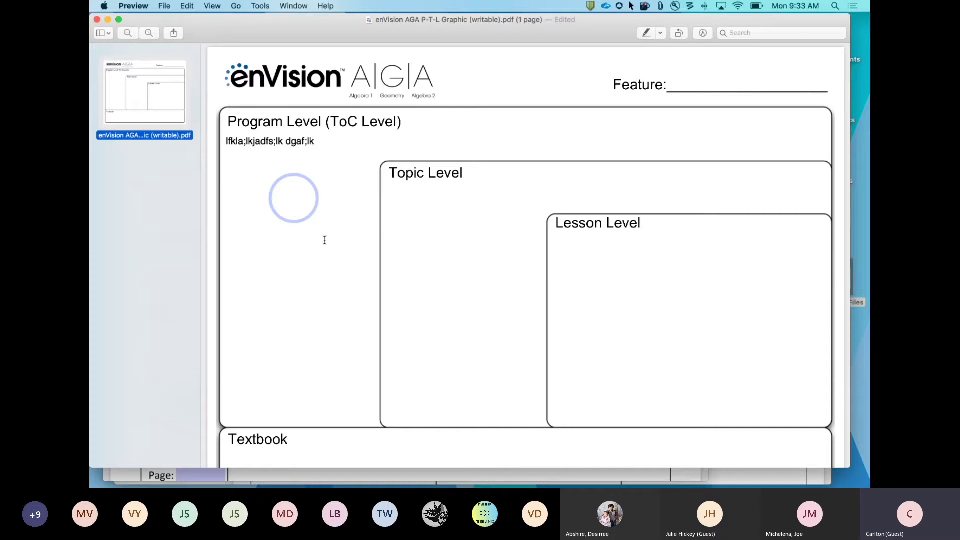
Step: Delete the sample text from the Program Level box
{"action": "left_click", "coordinate": [350, 246]}
{"action": "key", "text": "BackSpace"}
{"action": "key", "text": "BackSpace"}
{"action": "key", "text": "BackSpace"}
{"action": "key", "text": "BackSpace"}
{"action": "key", "text": "BackSpace"}
{"action": "key", "text": "BackSpace"}
{"action": "key", "text": "BackSpace"}
{"action": "key", "text": "BackSpace"}
{"action": "key", "text": "BackSpace"}
{"action": "key", "text": "BackSpace"}
{"action": "key", "text": "BackSpace"}
{"action": "key", "text": "BackSpace"}
{"action": "key", "text": "BackSpace"}
{"action": "key", "text": "BackSpace"}
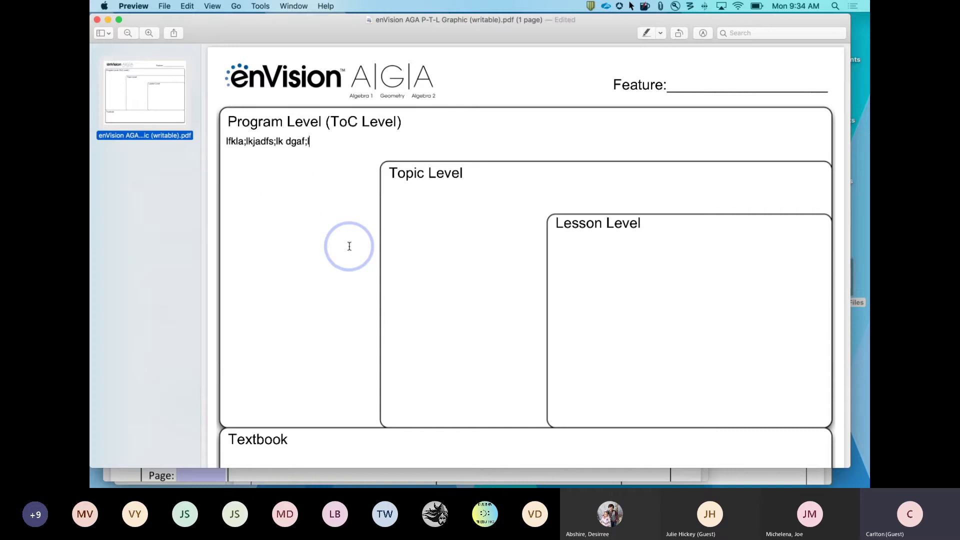
{"action": "key", "text": "BackSpace"}
{"action": "key", "text": "BackSpace"}
{"action": "key", "text": "BackSpace"}
{"action": "key", "text": "BackSpace"}
{"action": "key", "text": "BackSpace"}
{"action": "key", "text": "BackSpace"}
{"action": "key", "text": "BackSpace"}
{"action": "key", "text": "BackSpace"}
{"action": "key", "text": "BackSpace"}
{"action": "key", "text": "BackSpace"}
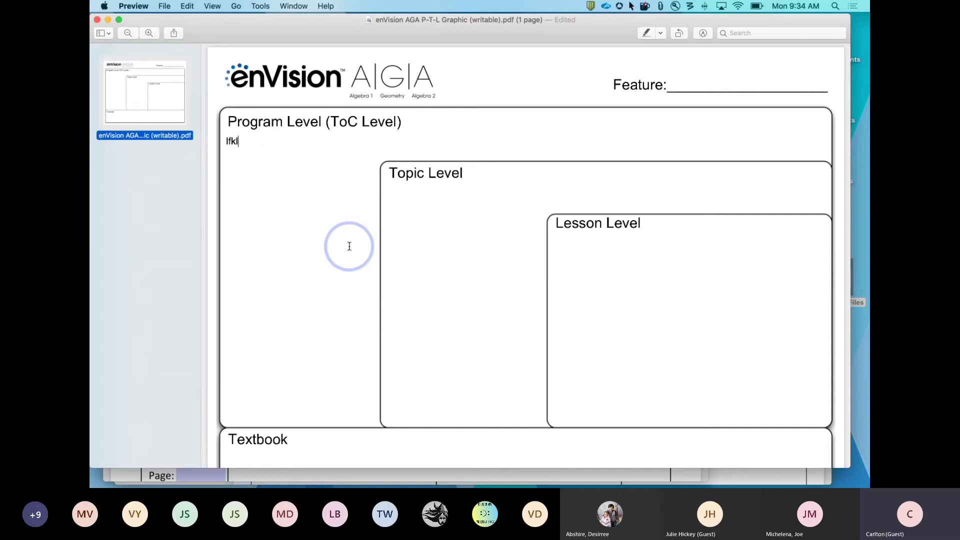
Step: Check the fillable areas beside the Program Level heading and in the Topic Level, Lesson Level and Textbook boxes
{"action": "left_click", "coordinate": [483, 139]}
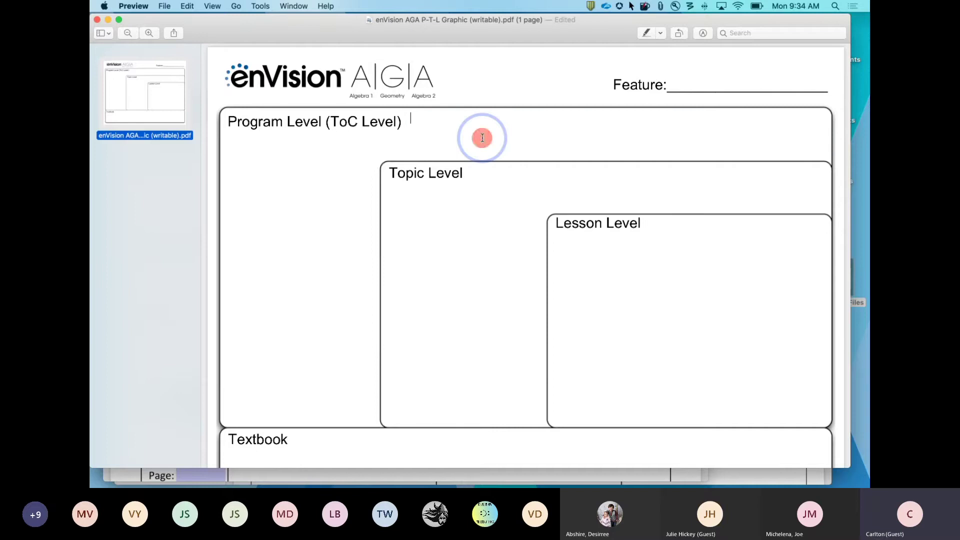
{"action": "left_click", "coordinate": [465, 223]}
{"action": "left_click", "coordinate": [681, 278]}
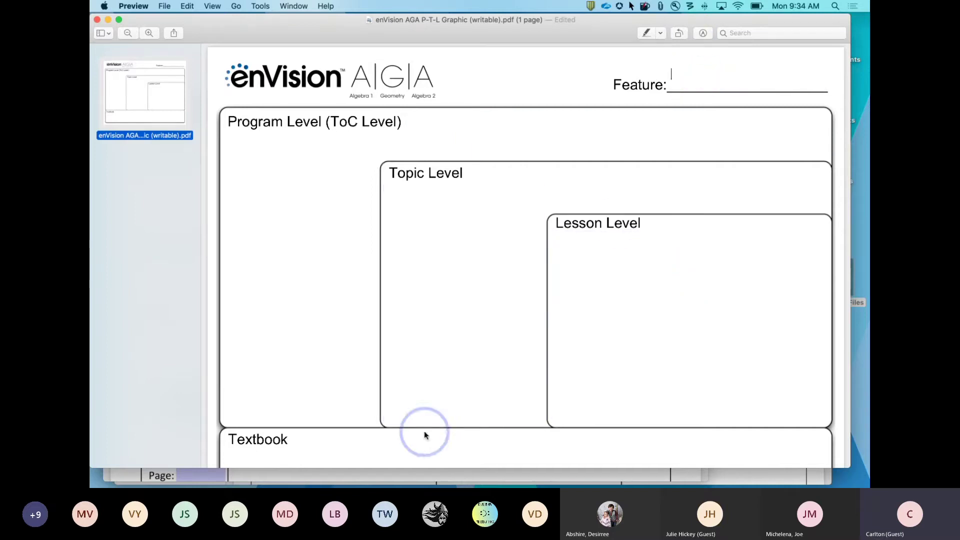
{"action": "left_click", "coordinate": [431, 452]}
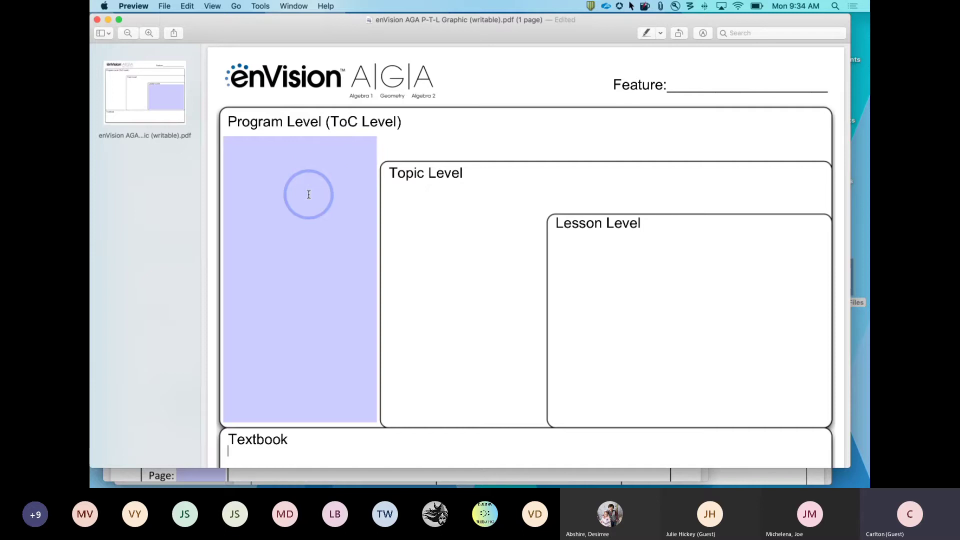
Step: Switch back to Chrome and look through the enVision Algebra 1 table of contents, including its topics and benchmark tests
{"action": "key", "text": "super+Tab"}
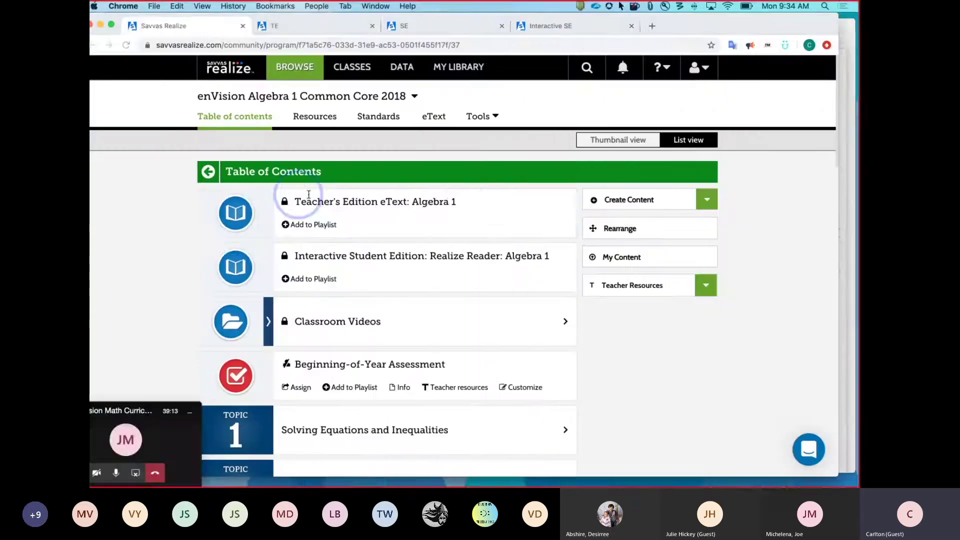
{"action": "left_click", "coordinate": [197, 198]}
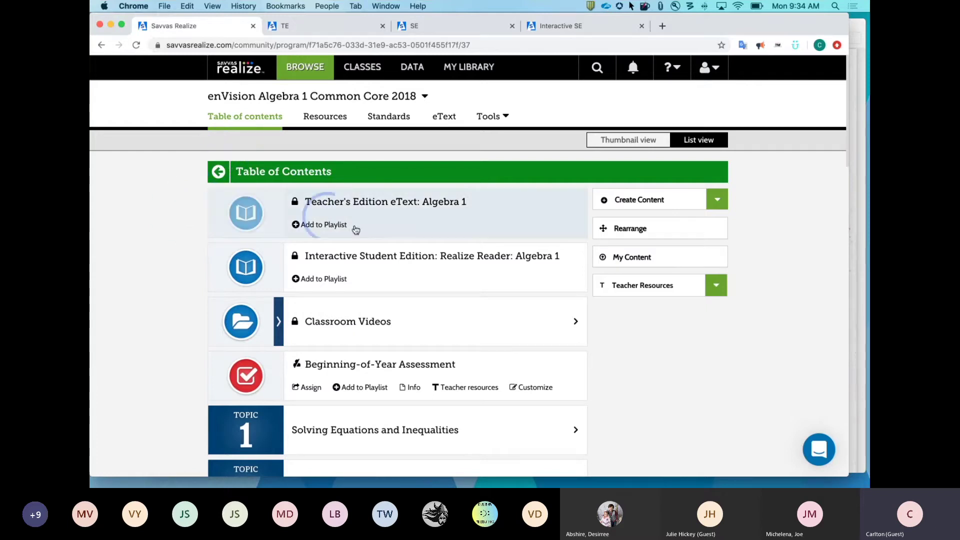
{"action": "scroll", "coordinate": [393, 241], "scroll_direction": "down", "scroll_amount": 3}
{"action": "scroll", "coordinate": [393, 241], "scroll_direction": "down", "scroll_amount": 4}
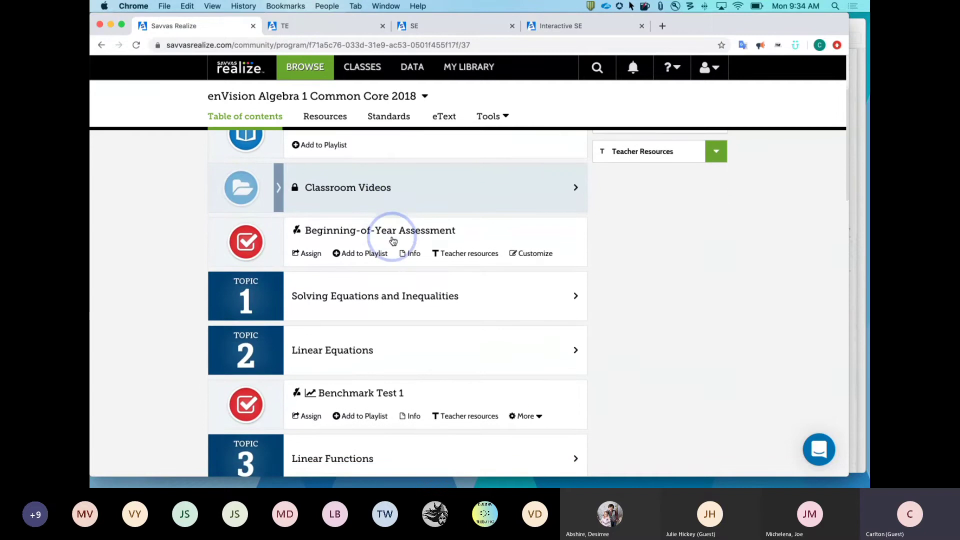
{"action": "scroll", "coordinate": [393, 241], "scroll_direction": "down", "scroll_amount": 8}
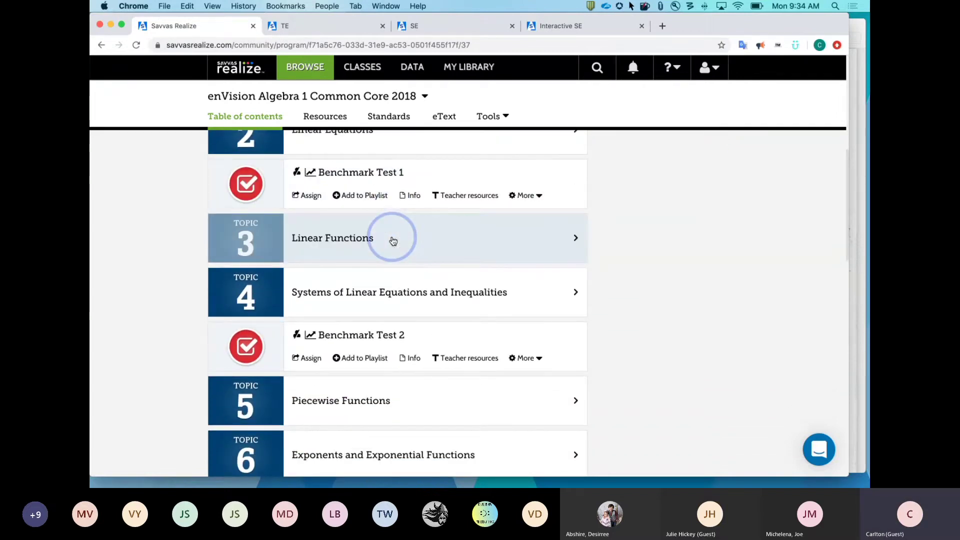
Step: Revisit the Program Level box in the Preview PDF, return to Chrome and review the Algebra 1 table of contents from its beginning
{"action": "key", "text": "ctrl+Right"}
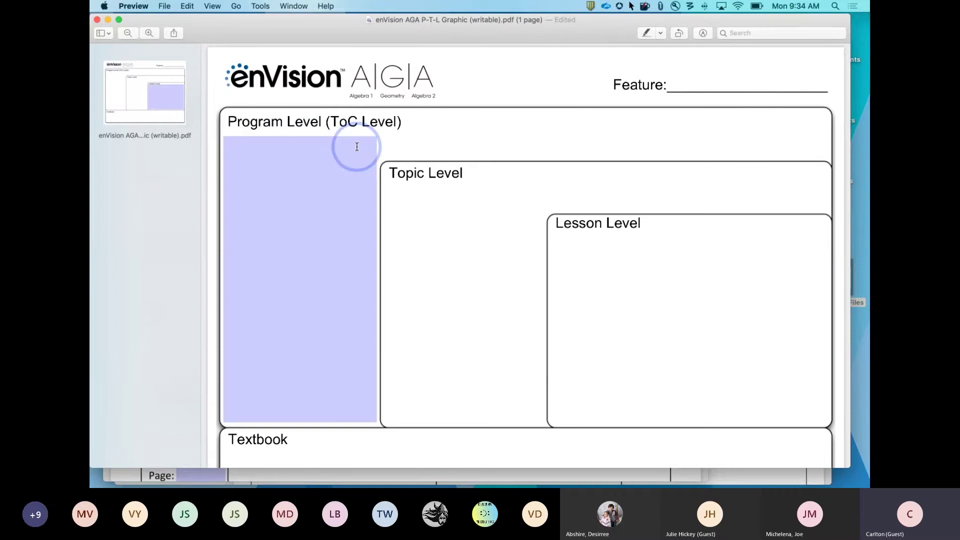
{"action": "key", "text": "super+Tab"}
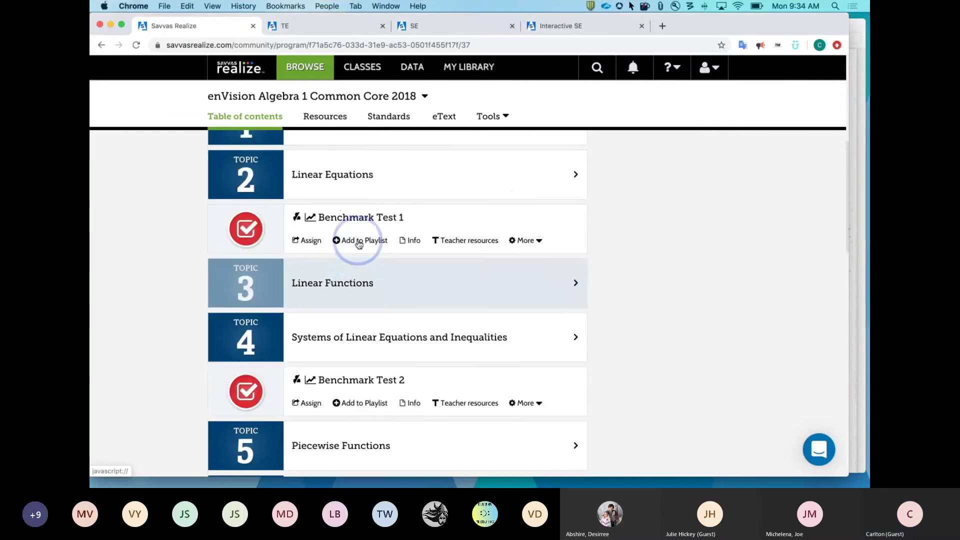
{"action": "scroll", "coordinate": [359, 244], "scroll_direction": "up", "scroll_amount": 6}
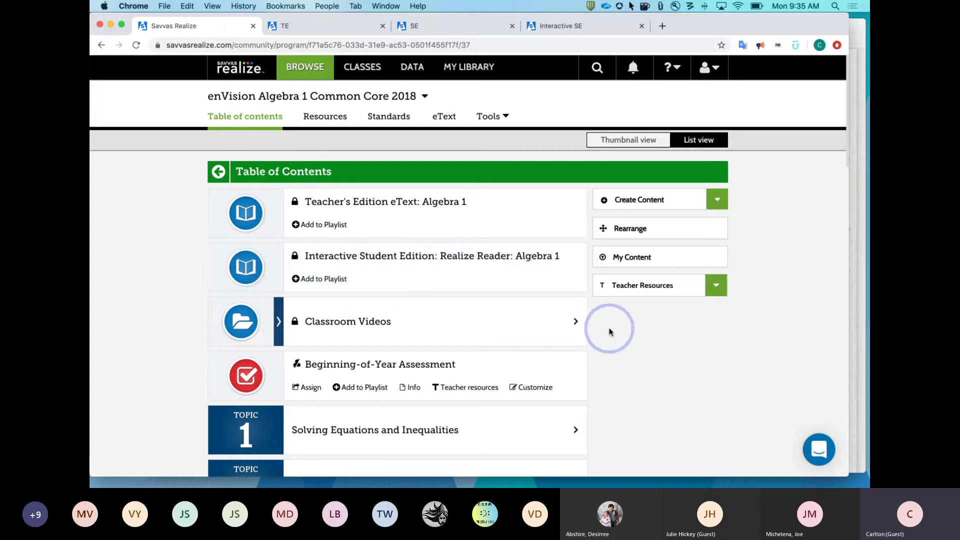
{"action": "scroll", "coordinate": [609, 332], "scroll_direction": "down", "scroll_amount": 5}
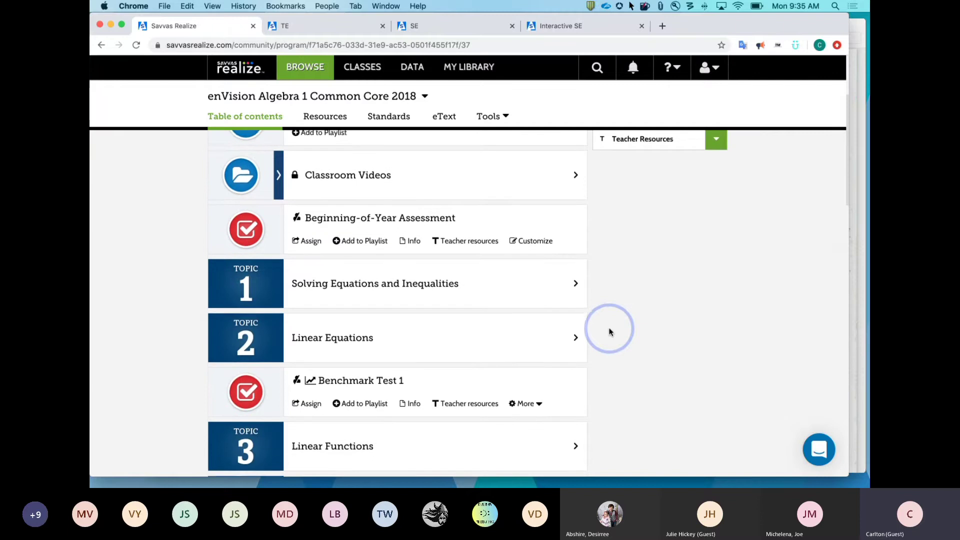
{"action": "scroll", "coordinate": [609, 332], "scroll_direction": "down", "scroll_amount": 4}
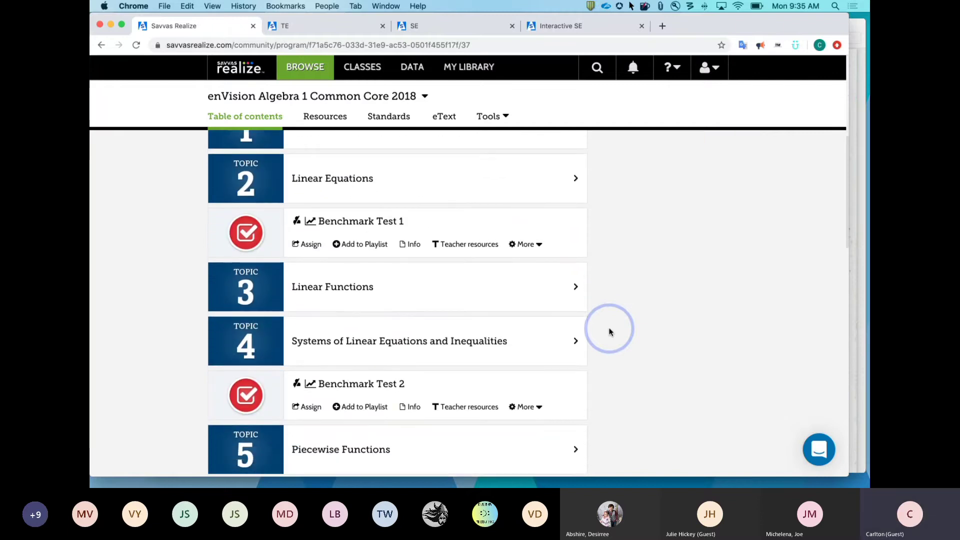
Step: Examine the remaining topics, benchmark tests and end-of-course resources in the Algebra 1 table of contents, and return to its beginning
{"action": "scroll", "coordinate": [610, 332], "scroll_direction": "down", "scroll_amount": 6}
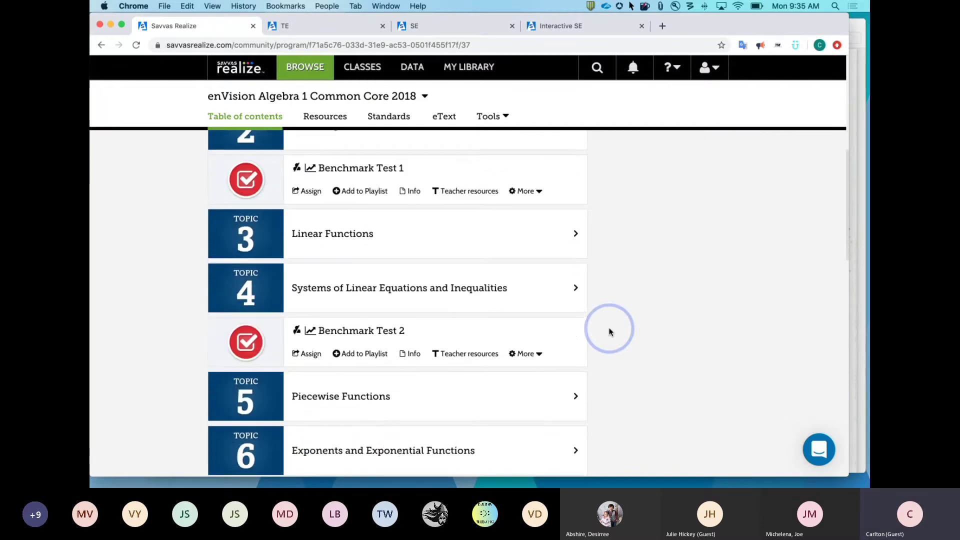
{"action": "scroll", "coordinate": [609, 332], "scroll_direction": "down", "scroll_amount": 1}
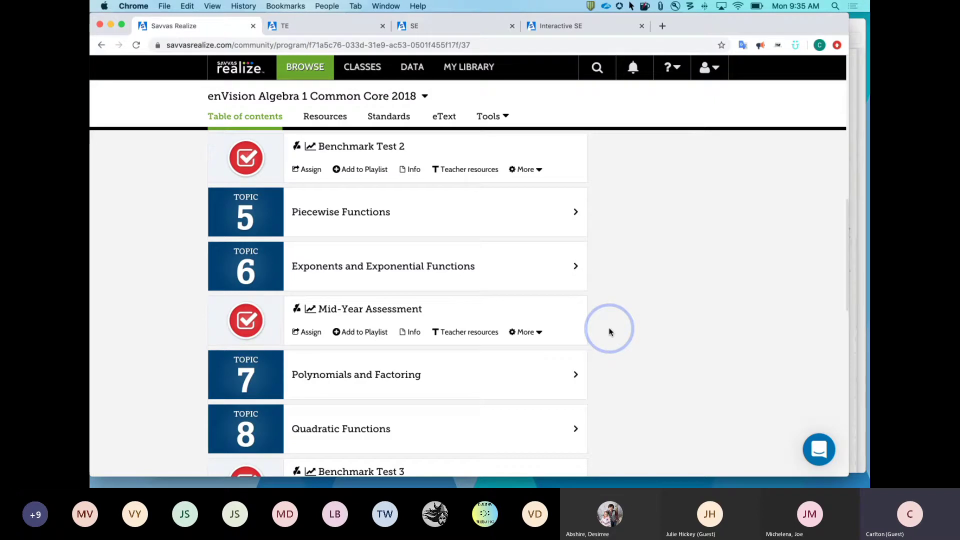
{"action": "scroll", "coordinate": [609, 332], "scroll_direction": "down", "scroll_amount": 5}
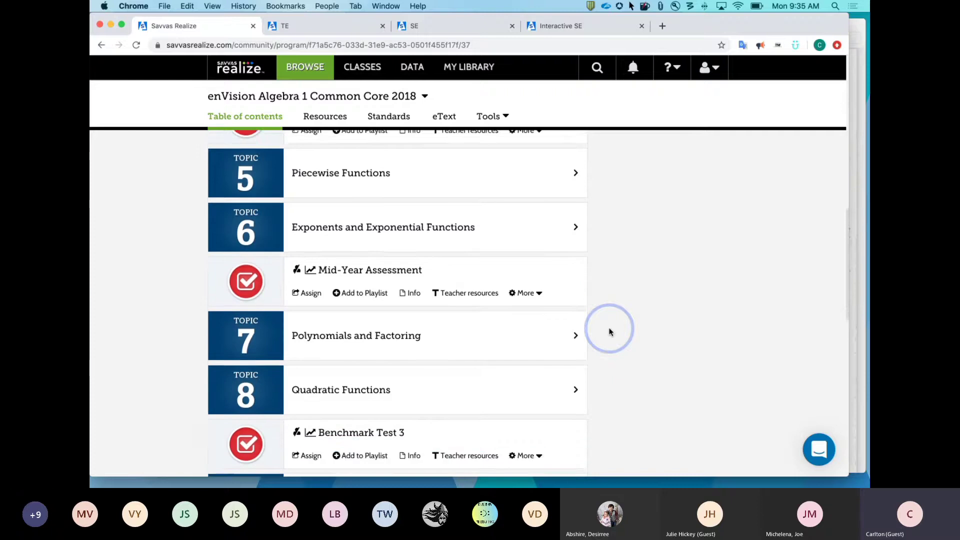
{"action": "scroll", "coordinate": [609, 331], "scroll_direction": "down", "scroll_amount": 8}
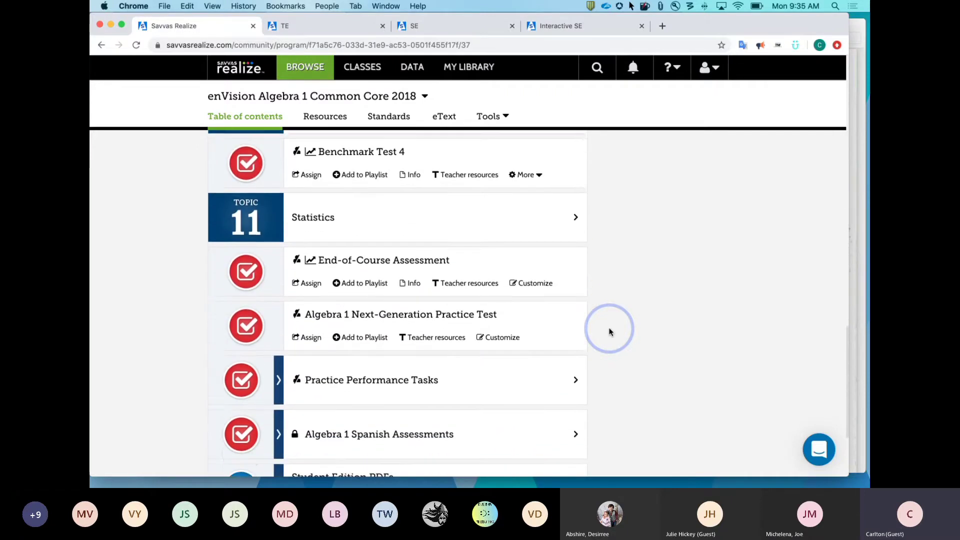
{"action": "scroll", "coordinate": [609, 332], "scroll_direction": "up", "scroll_amount": 3}
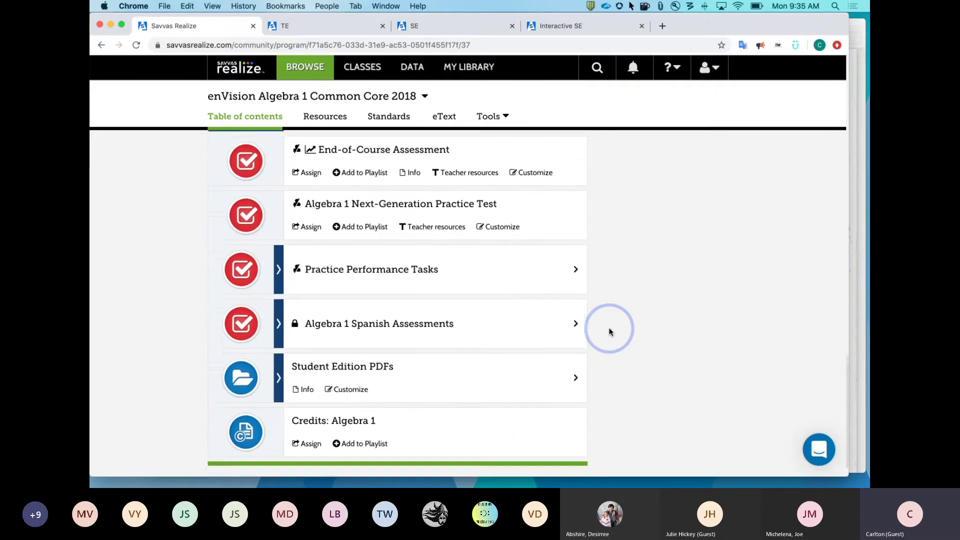
{"action": "scroll", "coordinate": [609, 332], "scroll_direction": "up", "scroll_amount": 7}
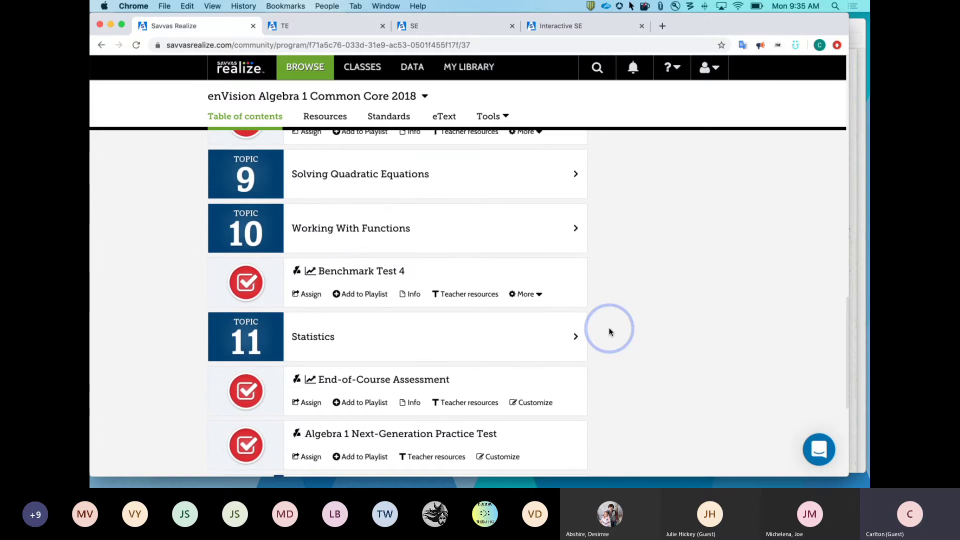
{"action": "scroll", "coordinate": [609, 332], "scroll_direction": "up", "scroll_amount": 9}
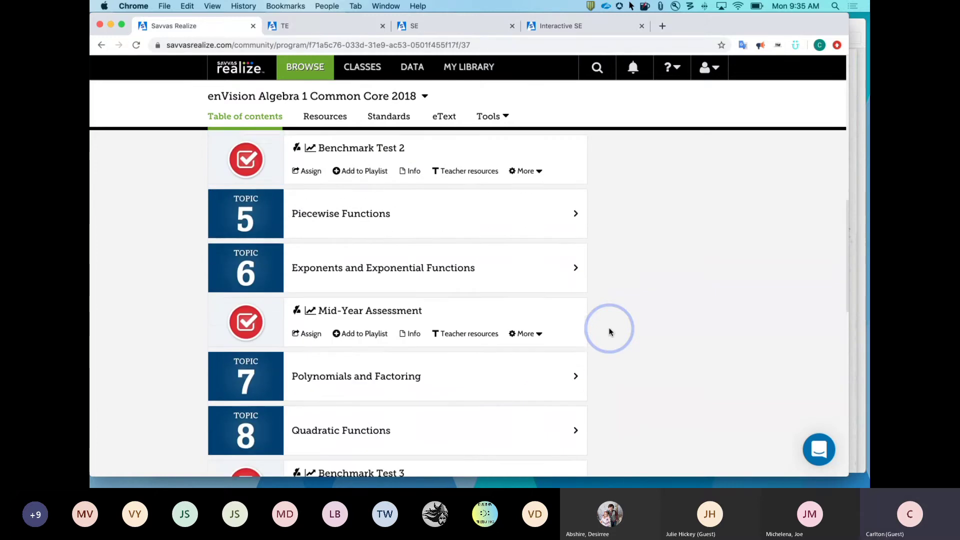
{"action": "scroll", "coordinate": [609, 331], "scroll_direction": "up", "scroll_amount": 7}
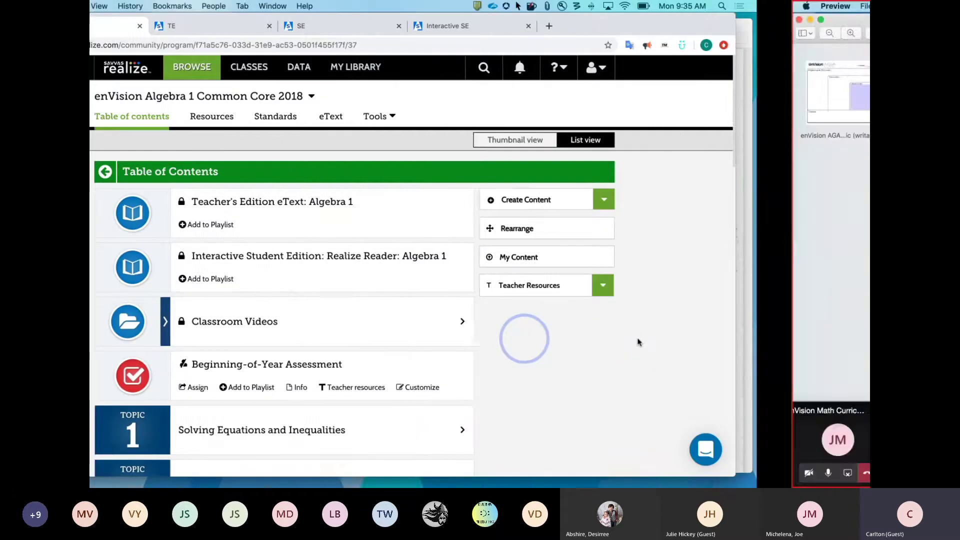
Step: Switch to the Preview PDF and enter "Teacher Resources" as the Feature on the note-taking graphic
{"action": "key", "text": "super+Tab"}
{"action": "left_click", "coordinate": [417, 143]}
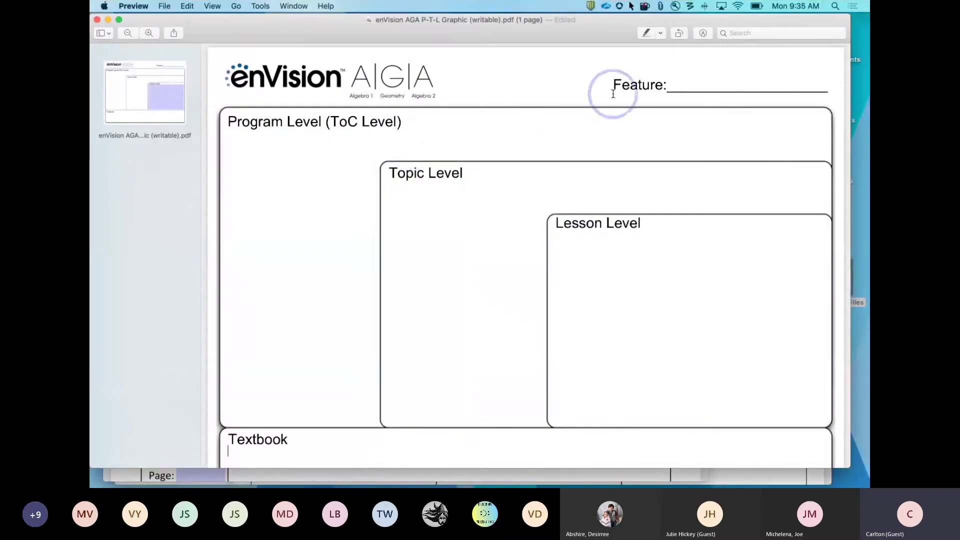
{"action": "left_click", "coordinate": [690, 86]}
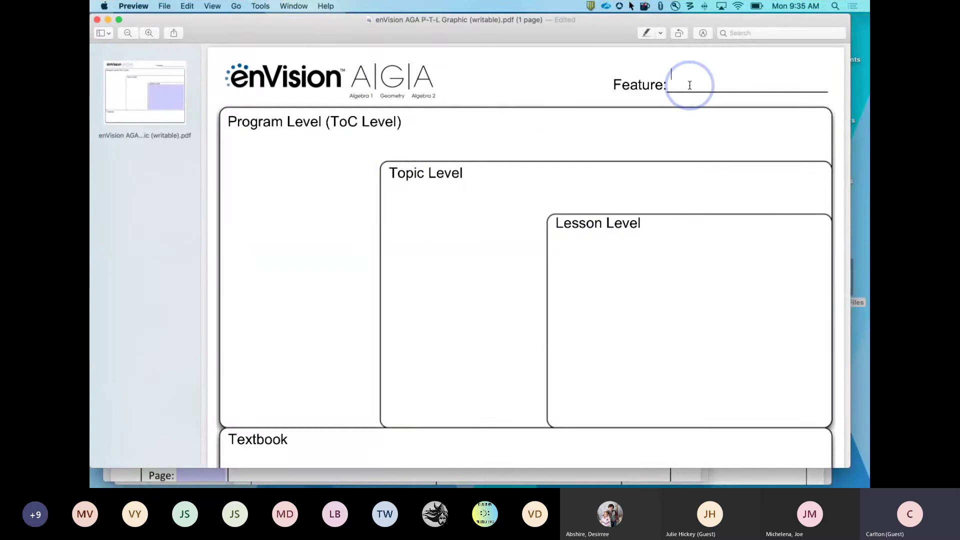
{"action": "type", "text": "Teacher "}
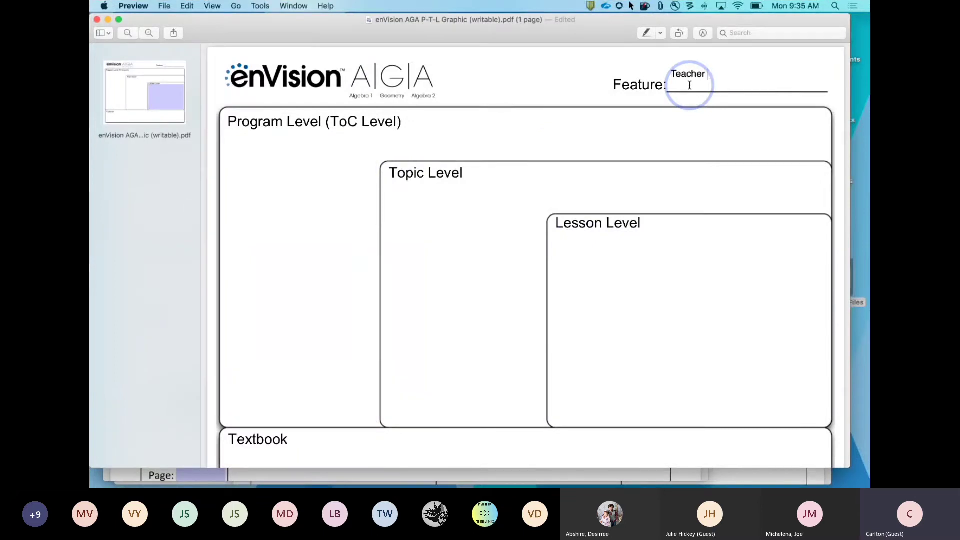
{"action": "type", "text": "Resources"}
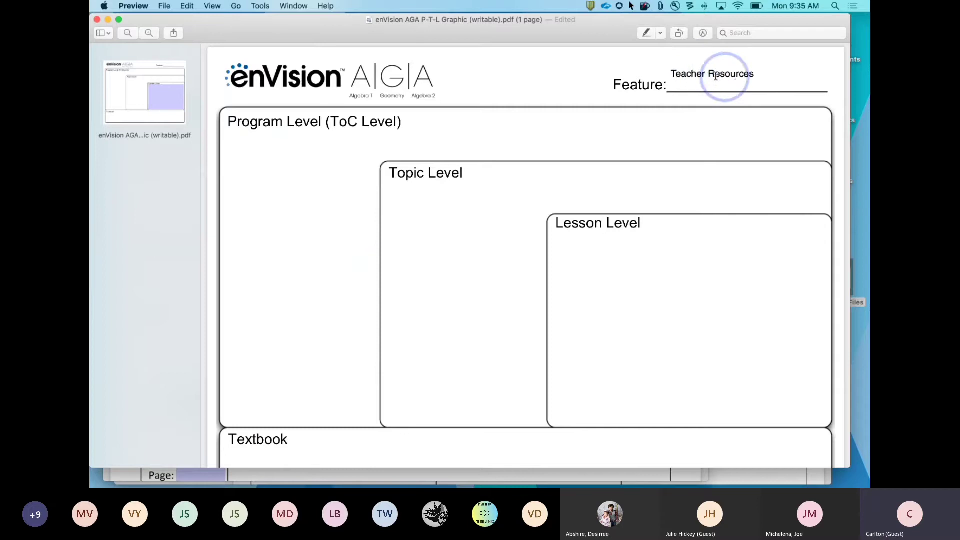
{"action": "left_click", "coordinate": [625, 122]}
Step: Switch back to Chrome, expand the program-level Teacher Resources list beside the table of contents and review its entries
{"action": "key", "text": "ctrl+Left"}
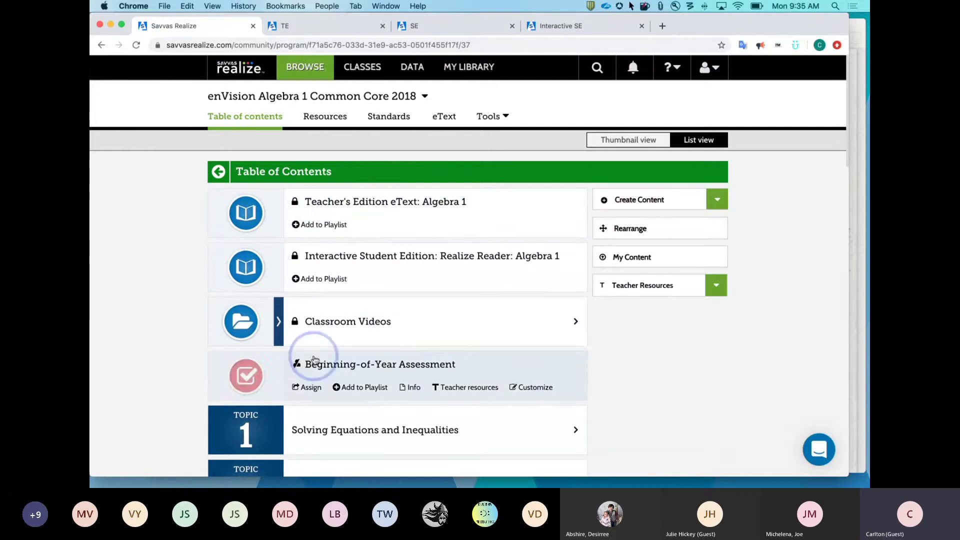
{"action": "scroll", "coordinate": [423, 273], "scroll_direction": "down", "scroll_amount": 2}
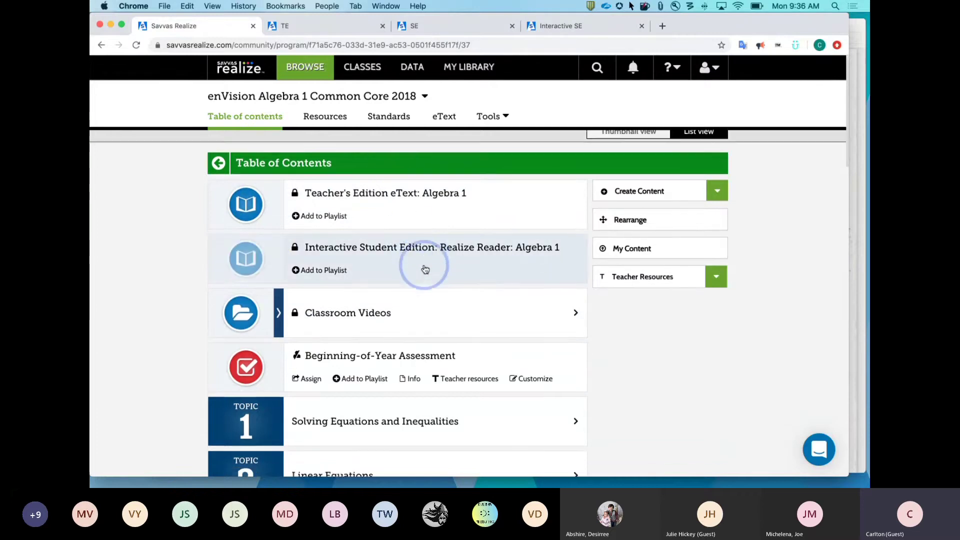
{"action": "scroll", "coordinate": [425, 269], "scroll_direction": "down", "scroll_amount": 5}
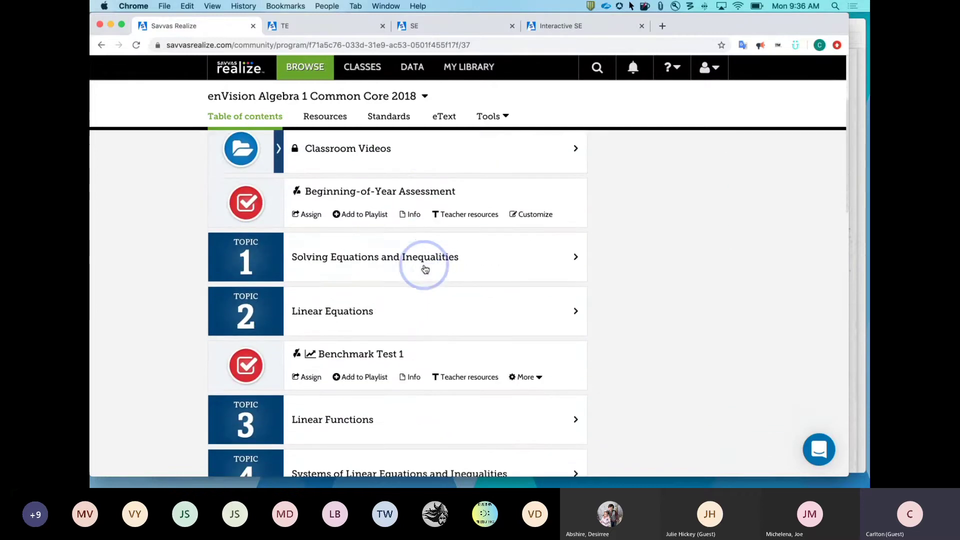
{"action": "scroll", "coordinate": [425, 269], "scroll_direction": "down", "scroll_amount": 3}
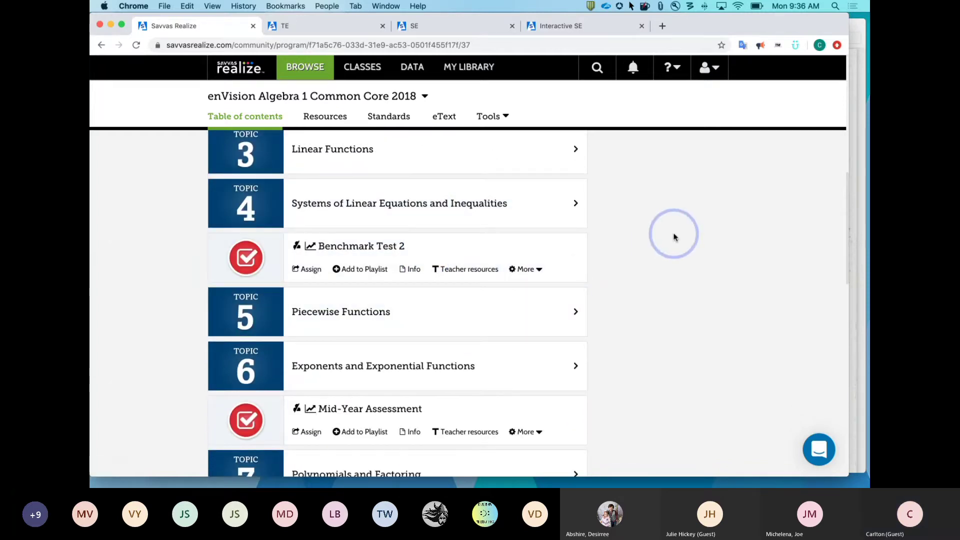
{"action": "scroll", "coordinate": [641, 263], "scroll_direction": "up", "scroll_amount": 10}
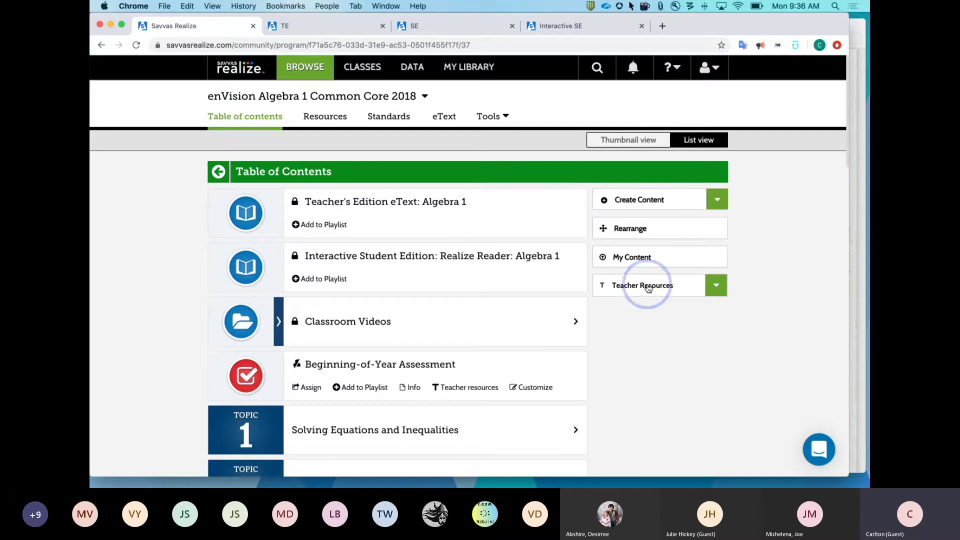
{"action": "left_click", "coordinate": [715, 289]}
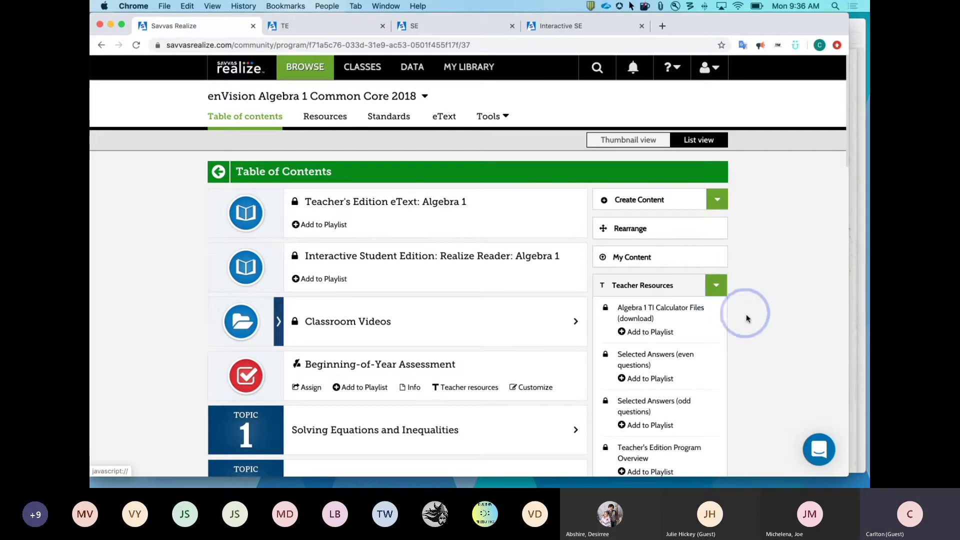
{"action": "scroll", "coordinate": [740, 310], "scroll_direction": "down", "scroll_amount": 3}
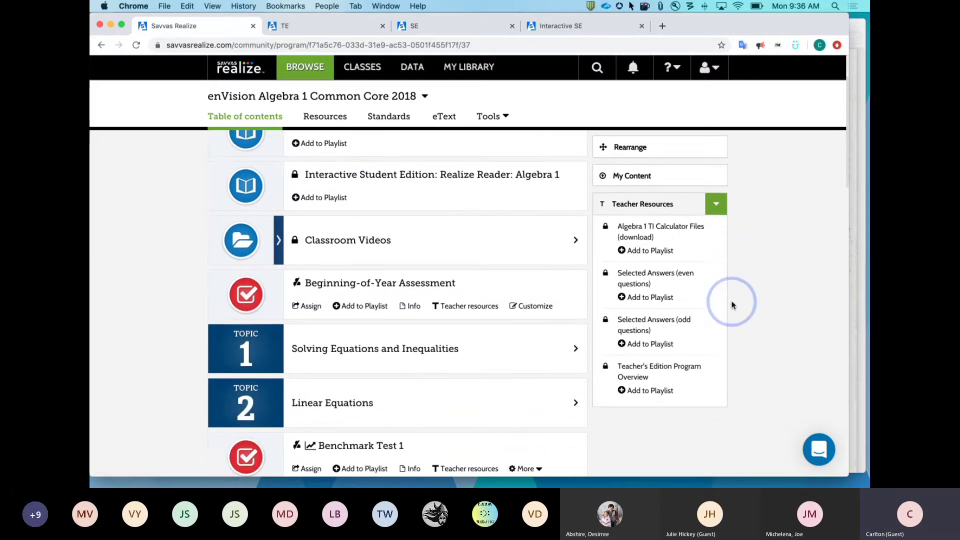
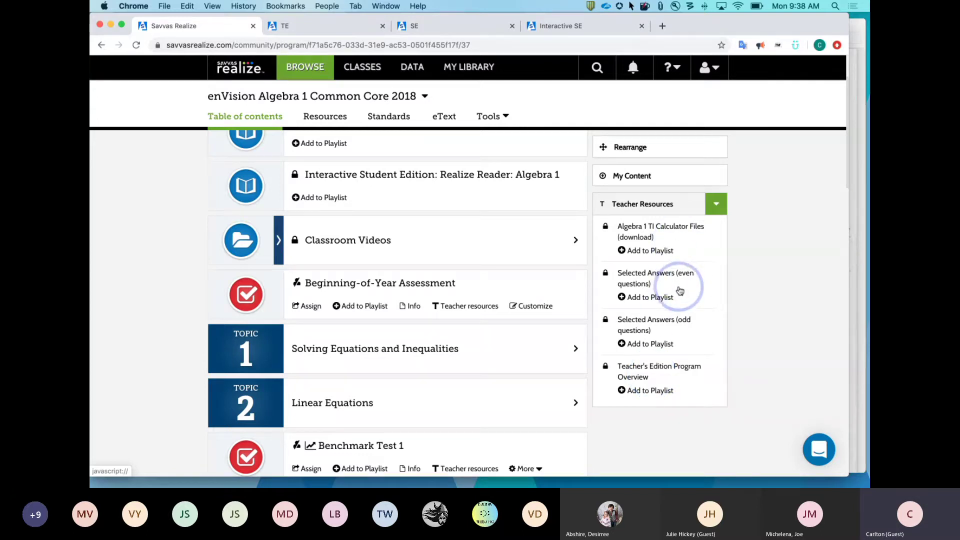
Step: Open the teacher resources for Benchmark Test 2, review the listed files and close the list
{"action": "scroll", "coordinate": [680, 291], "scroll_direction": "down", "scroll_amount": 5}
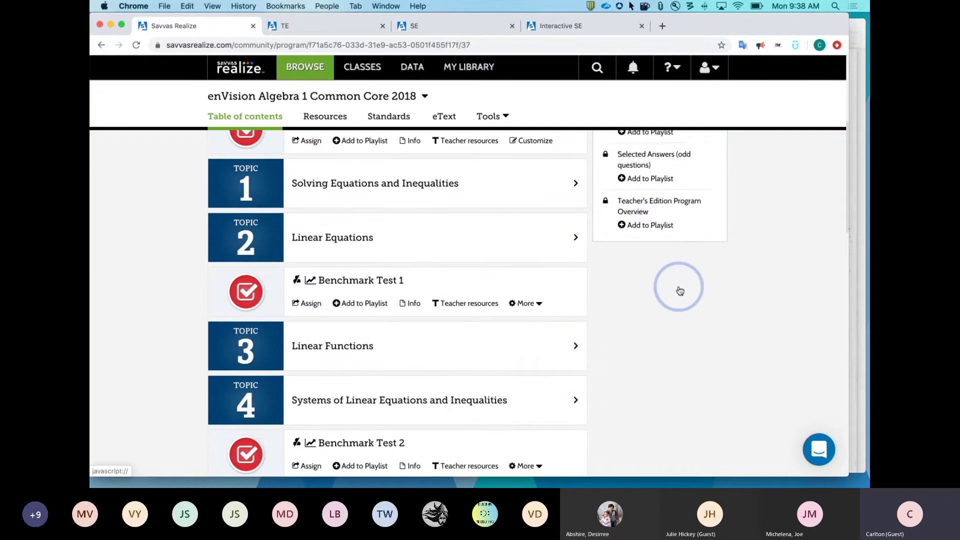
{"action": "scroll", "coordinate": [487, 197], "scroll_direction": "down", "scroll_amount": 1}
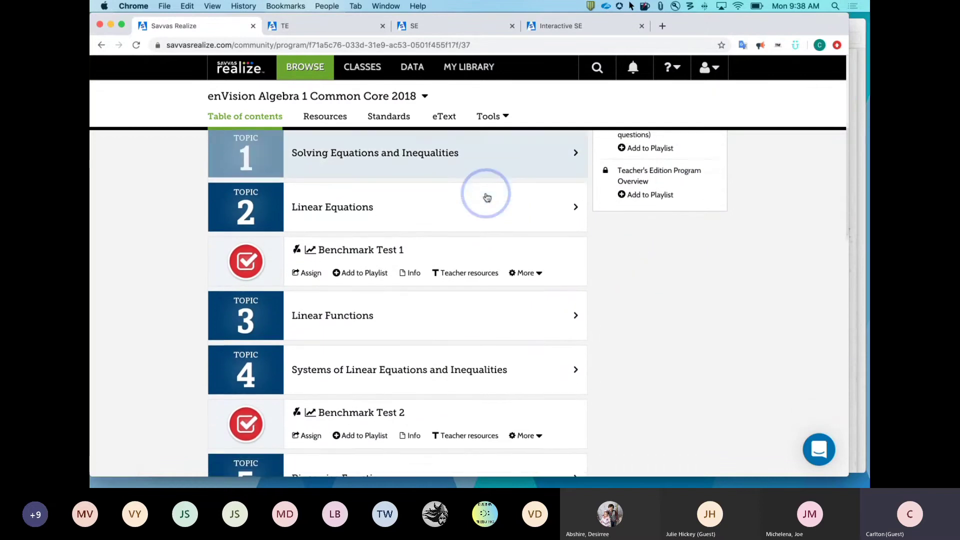
{"action": "scroll", "coordinate": [487, 197], "scroll_direction": "down", "scroll_amount": 3}
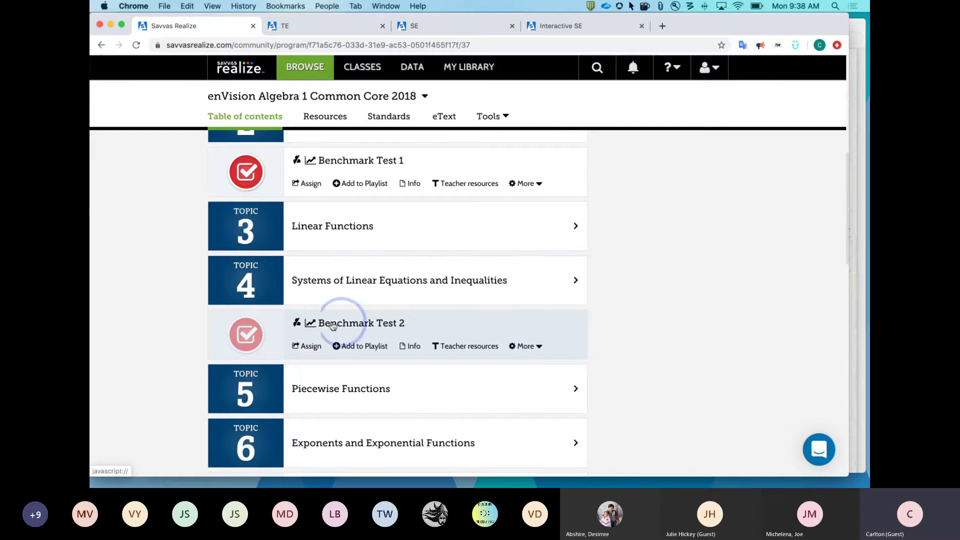
{"action": "left_click", "coordinate": [461, 347]}
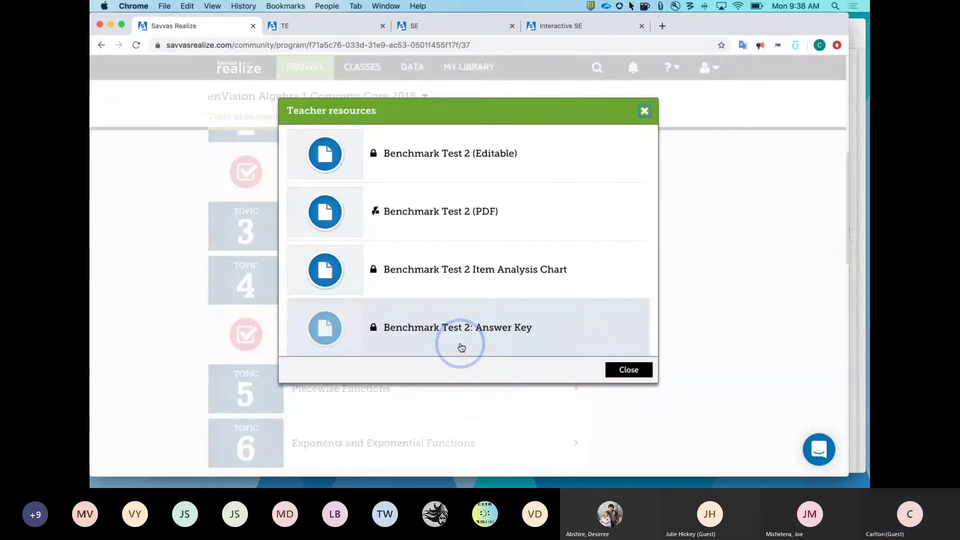
{"action": "scroll", "coordinate": [482, 307], "scroll_direction": "down", "scroll_amount": 2}
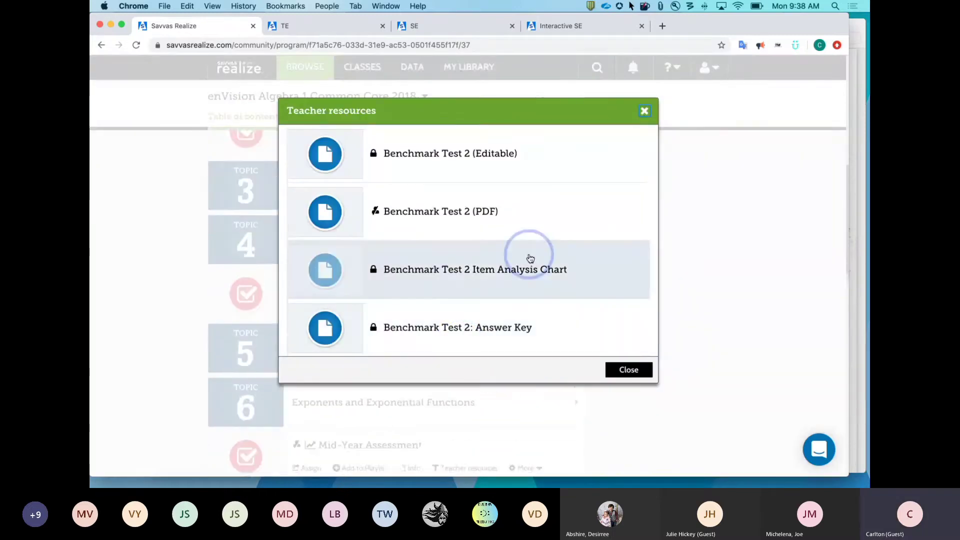
{"action": "scroll", "coordinate": [530, 258], "scroll_direction": "up", "scroll_amount": 1}
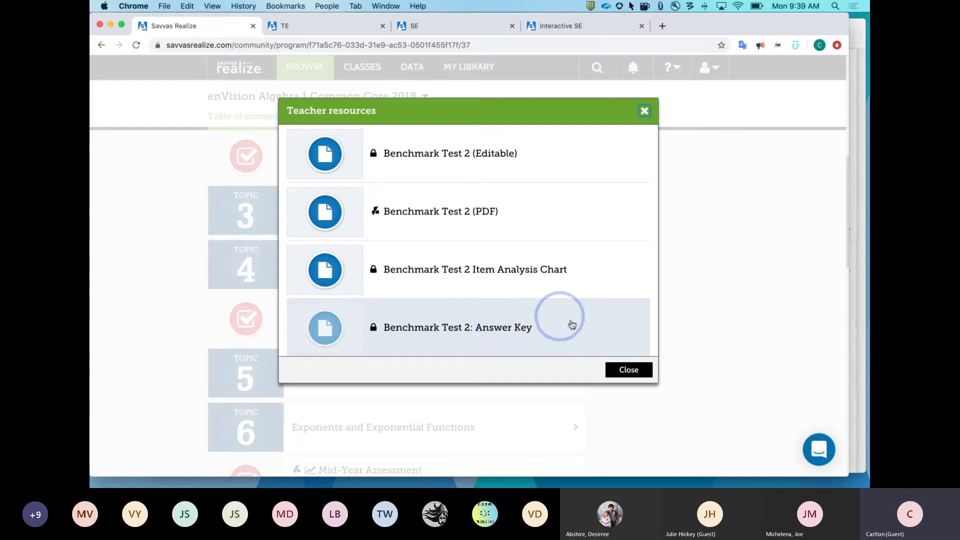
{"action": "left_click", "coordinate": [638, 370]}
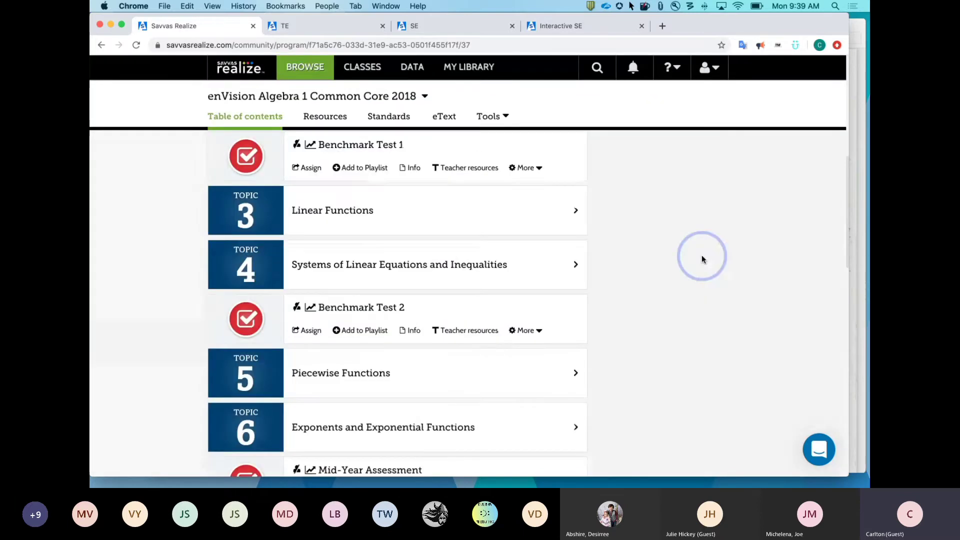
Step: Look through the table of contents to its end and back, and collapse the program-level Teacher Resources list
{"action": "scroll", "coordinate": [702, 257], "scroll_direction": "down", "scroll_amount": 5}
{"action": "scroll", "coordinate": [702, 259], "scroll_direction": "down", "scroll_amount": 6}
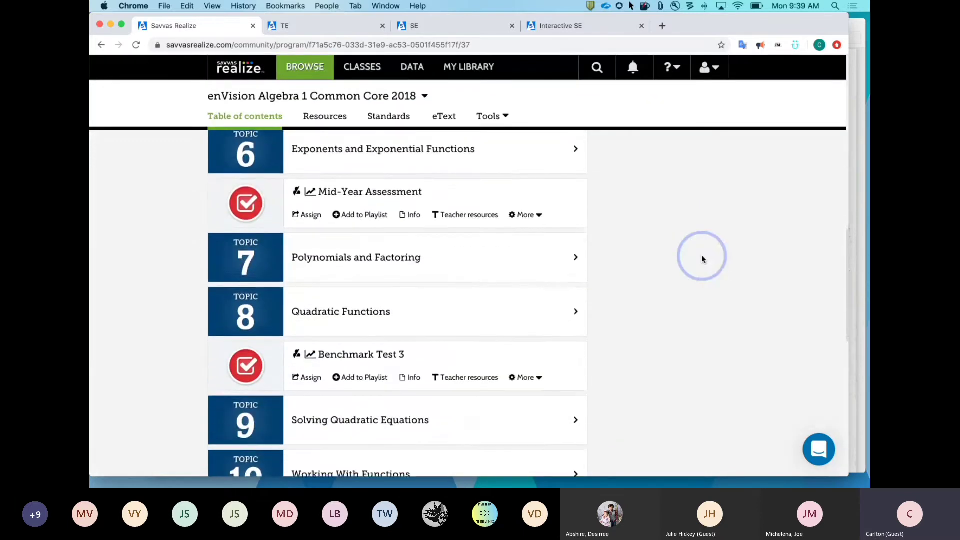
{"action": "scroll", "coordinate": [699, 243], "scroll_direction": "down", "scroll_amount": 5}
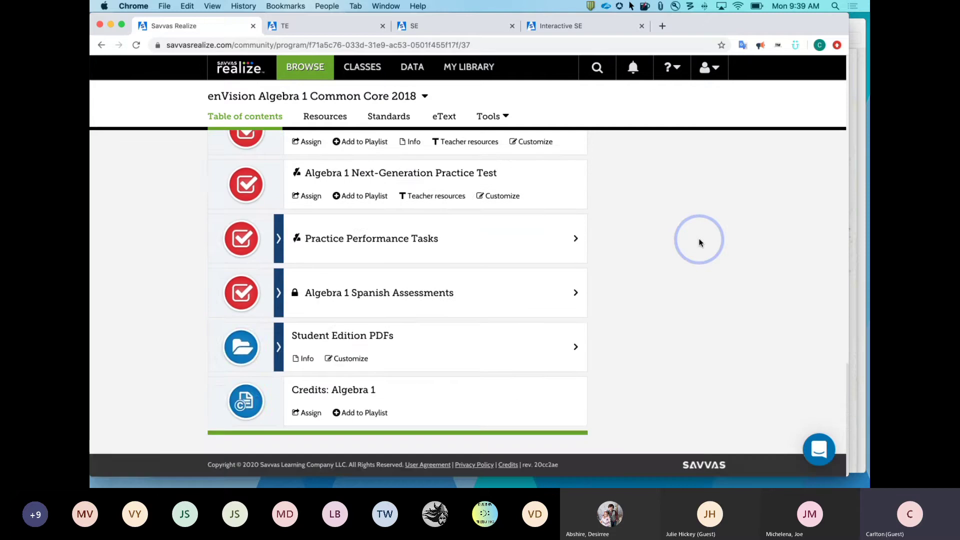
{"action": "scroll", "coordinate": [699, 243], "scroll_direction": "up", "scroll_amount": 5}
{"action": "scroll", "coordinate": [699, 242], "scroll_direction": "up", "scroll_amount": 15}
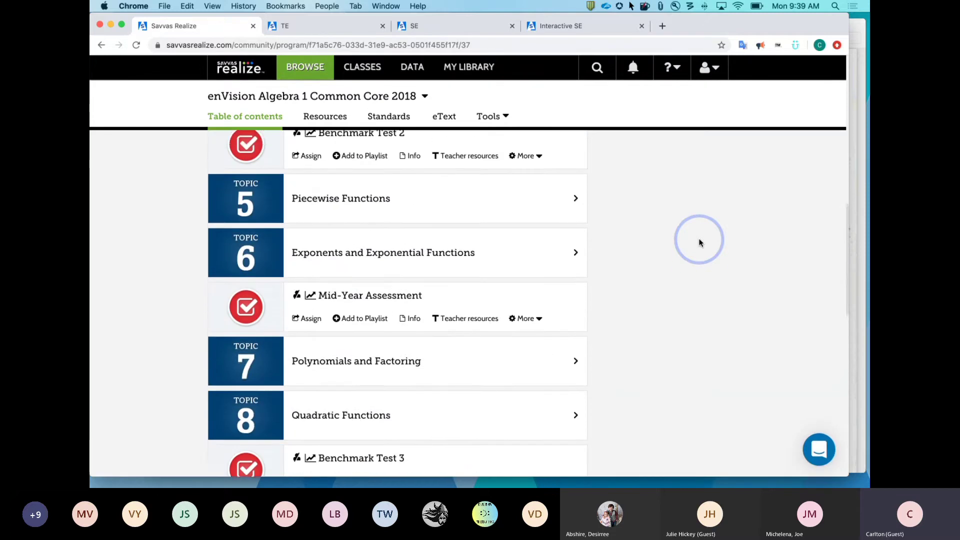
{"action": "scroll", "coordinate": [701, 244], "scroll_direction": "up", "scroll_amount": 1}
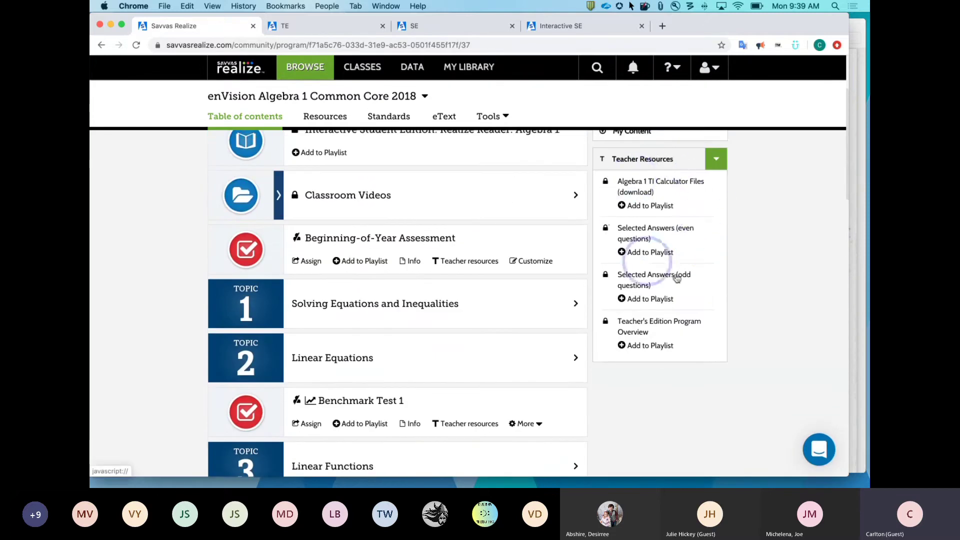
{"action": "left_click", "coordinate": [716, 161]}
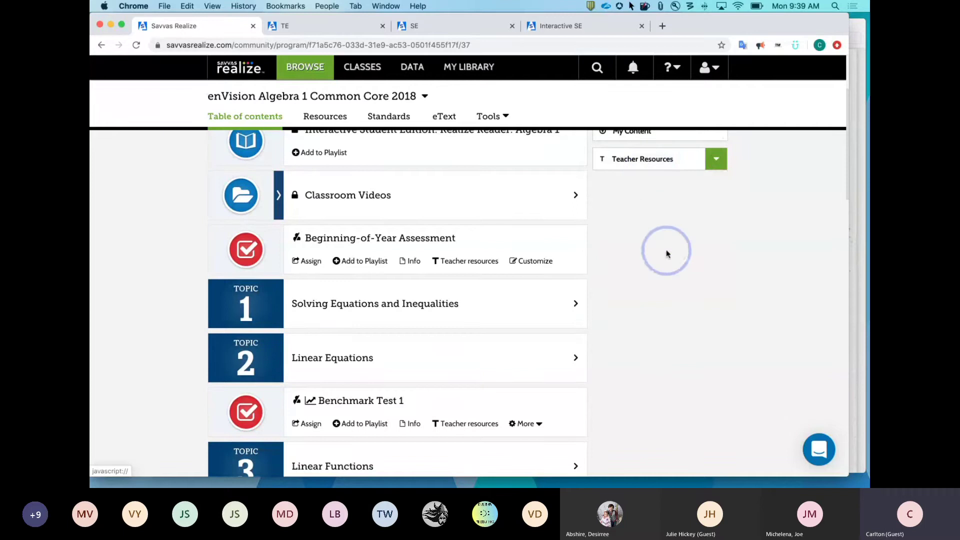
Step: Check the Teacher resources links on Benchmark Test 2, the Mid-Year Assessment and Benchmark Test 3
{"action": "scroll", "coordinate": [522, 282], "scroll_direction": "down", "scroll_amount": 2}
{"action": "scroll", "coordinate": [522, 282], "scroll_direction": "down", "scroll_amount": 3}
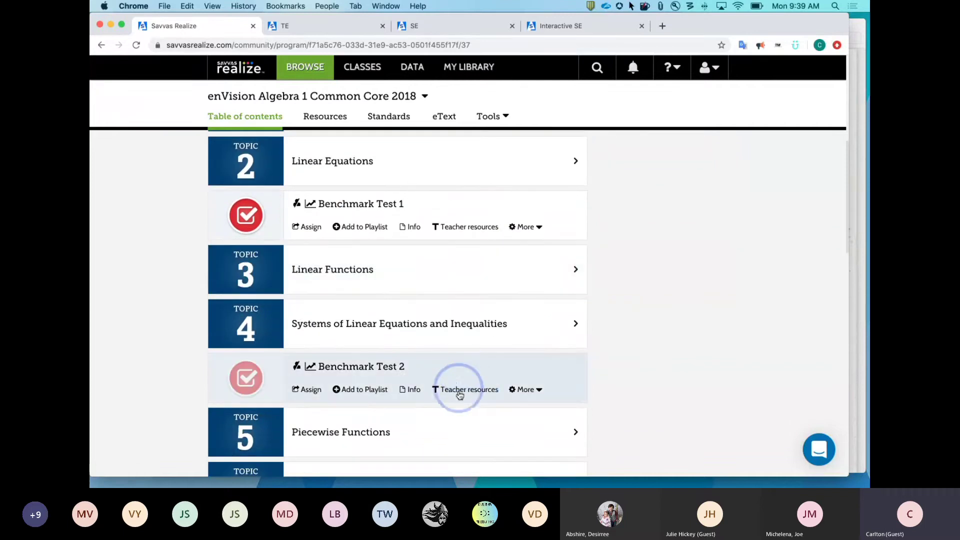
{"action": "scroll", "coordinate": [470, 388], "scroll_direction": "down", "scroll_amount": 5}
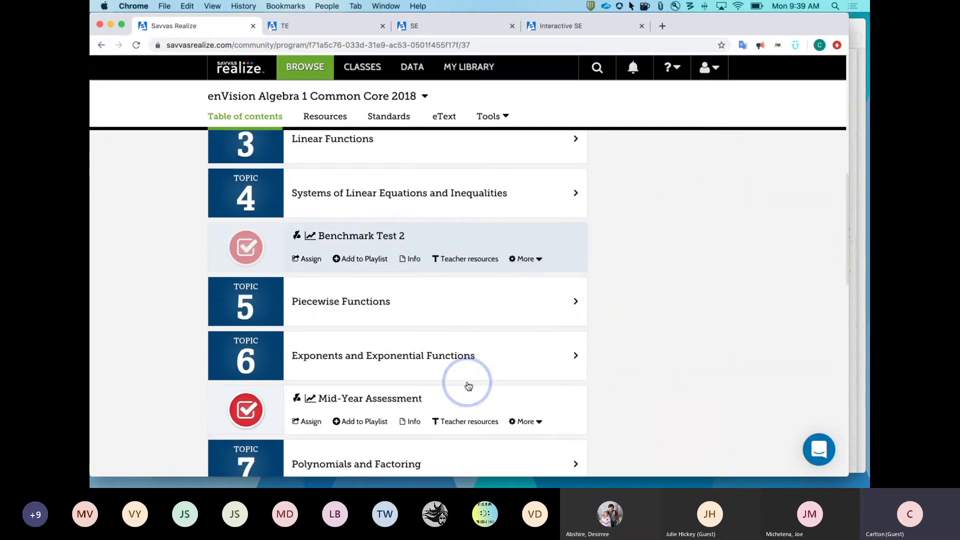
{"action": "scroll", "coordinate": [463, 347], "scroll_direction": "down", "scroll_amount": 5}
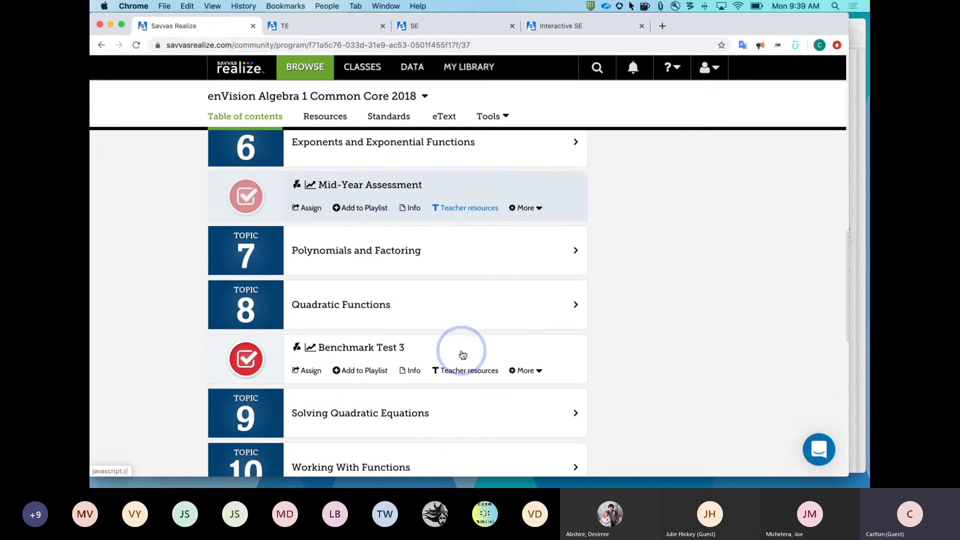
Step: Review the end of the table of contents, check the Program Level section of the graphic in Preview and return to Chrome
{"action": "scroll", "coordinate": [472, 337], "scroll_direction": "down", "scroll_amount": 10}
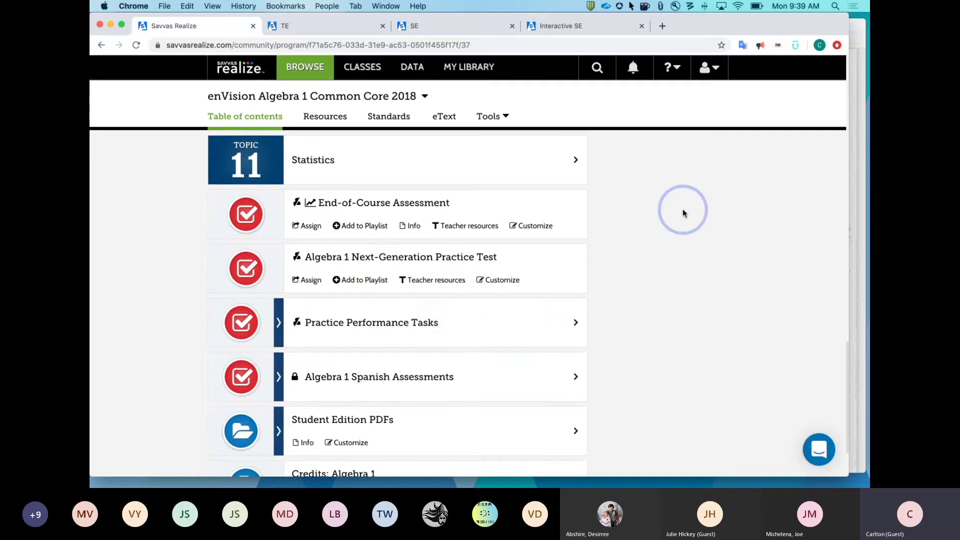
{"action": "key", "text": "super+Tab"}
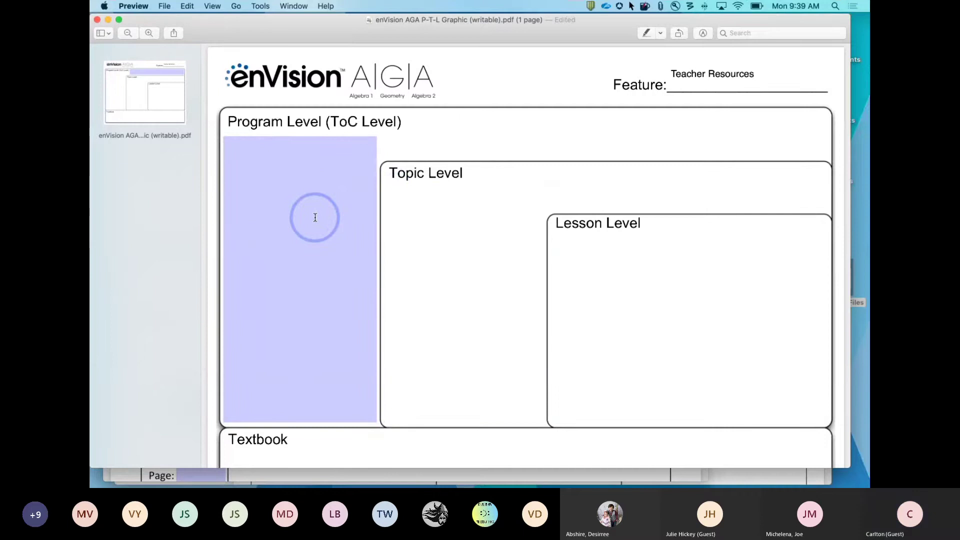
{"action": "key", "text": "super+Tab"}
Step: Open Topic 7, Polynomials and Factoring, from the program's table of contents
{"action": "scroll", "coordinate": [624, 264], "scroll_direction": "up", "scroll_amount": 3}
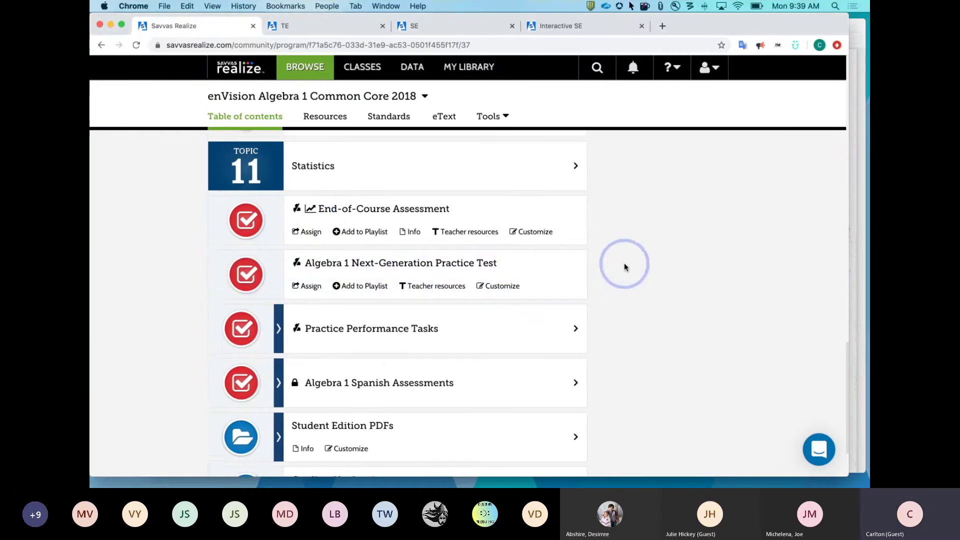
{"action": "scroll", "coordinate": [624, 263], "scroll_direction": "up", "scroll_amount": 15}
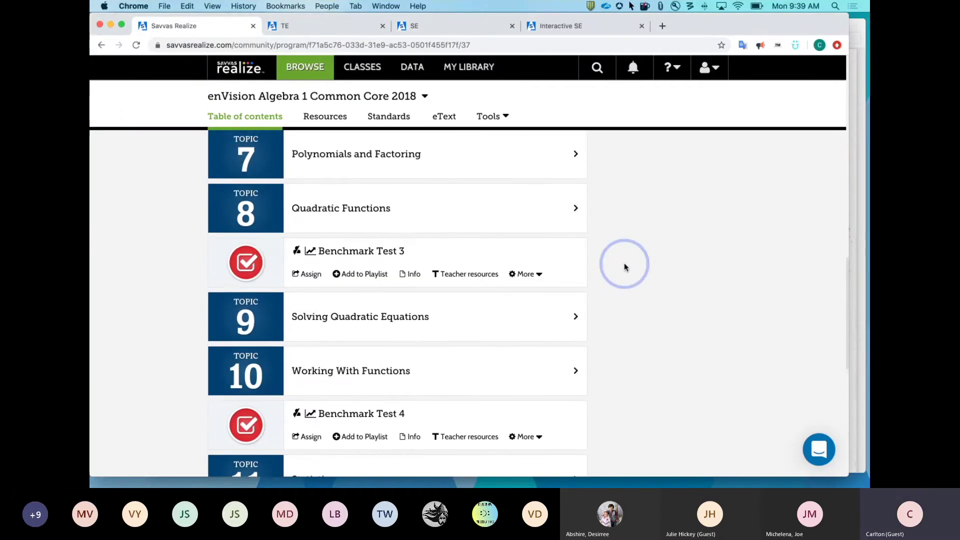
{"action": "scroll", "coordinate": [624, 263], "scroll_direction": "down", "scroll_amount": 3}
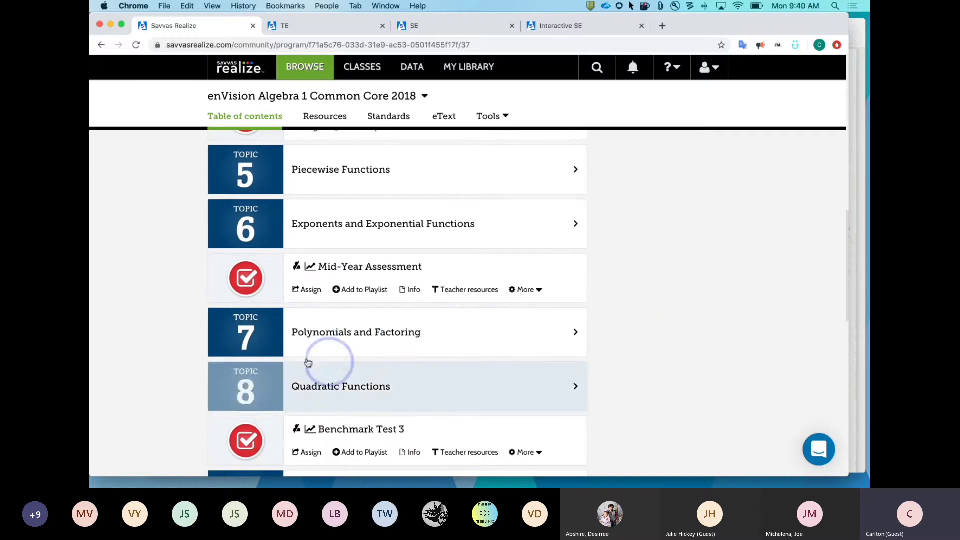
{"action": "left_click", "coordinate": [231, 334]}
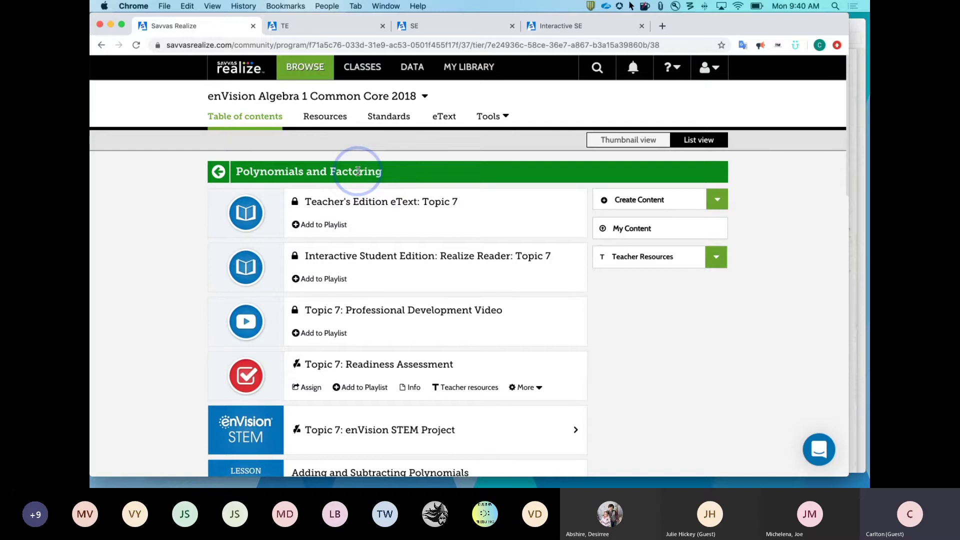
Step: Check the Topic Level section of the graphic in Preview, return to Chrome and expand the Topic 7 Teacher Resources list
{"action": "key", "text": "ctrl+Right"}
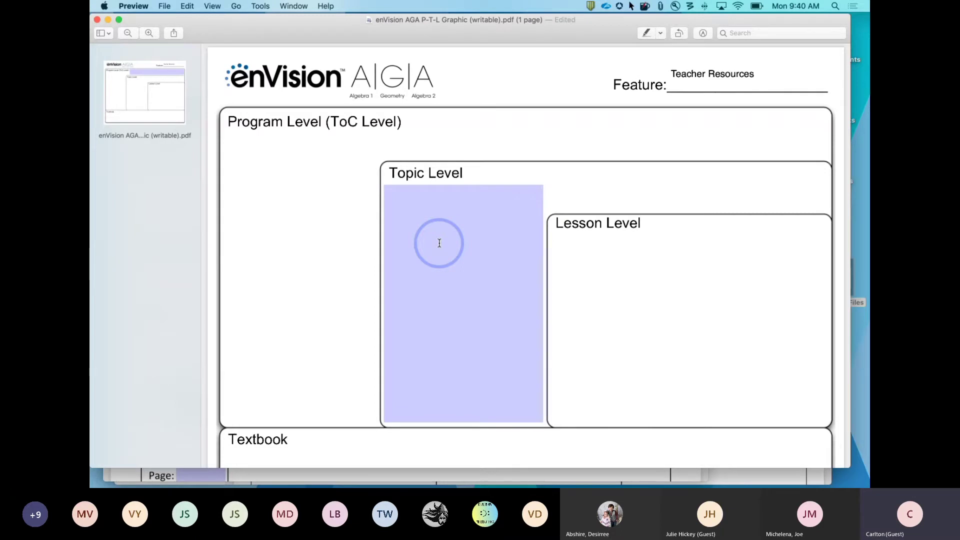
{"action": "key", "text": "ctrl+Left"}
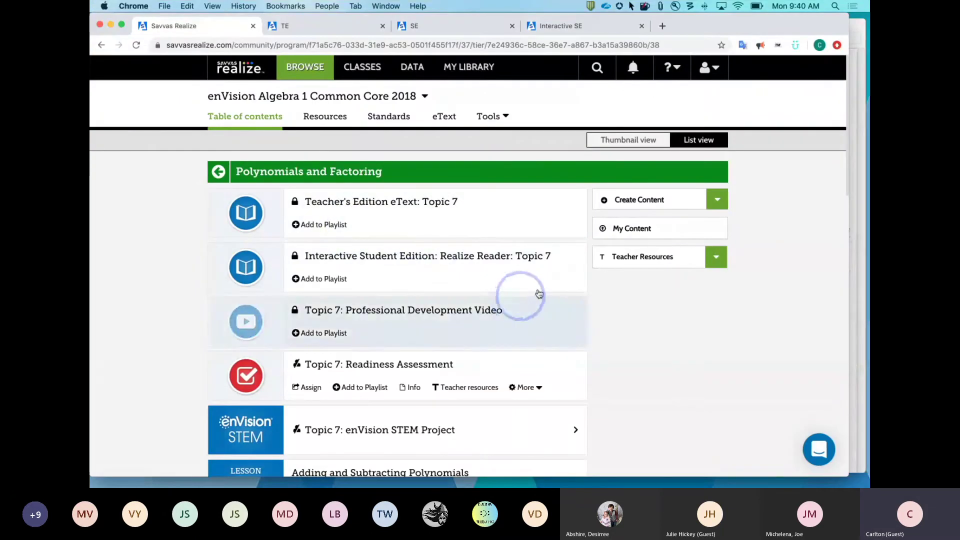
{"action": "left_click", "coordinate": [716, 258]}
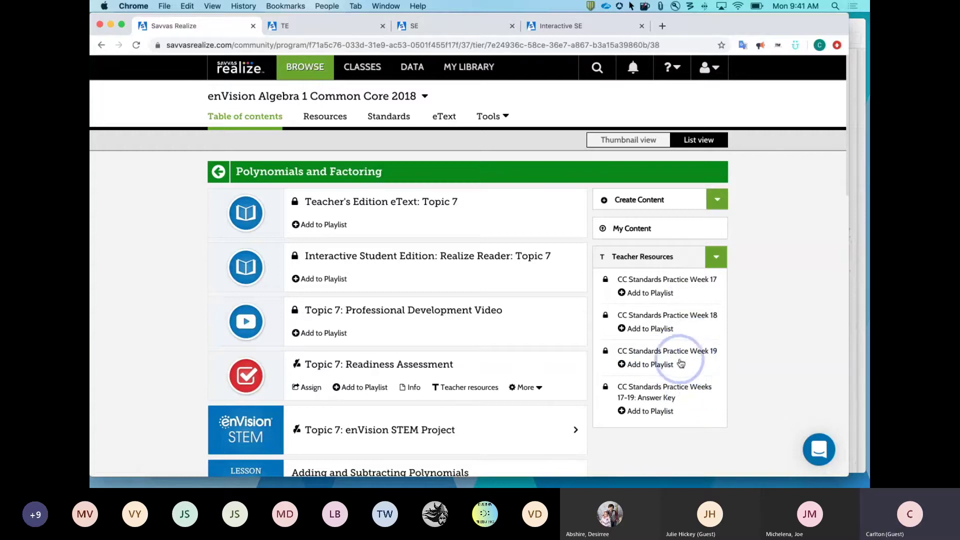
Step: Look through the Topic 7 contents to the end and back, checking which lessons and assessments have Teacher resources links
{"action": "scroll", "coordinate": [551, 395], "scroll_direction": "down", "scroll_amount": 1}
{"action": "scroll", "coordinate": [552, 395], "scroll_direction": "down", "scroll_amount": 5}
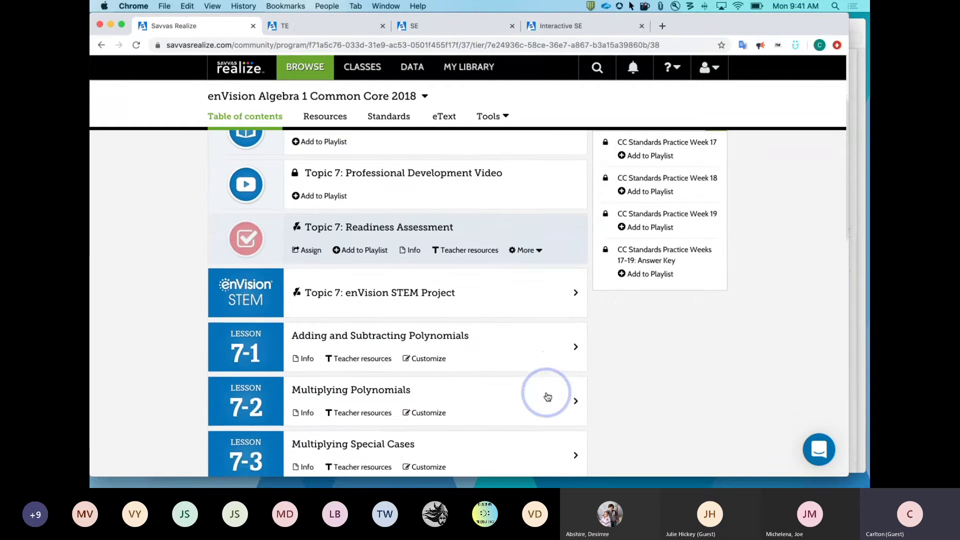
{"action": "scroll", "coordinate": [549, 396], "scroll_direction": "down", "scroll_amount": 6}
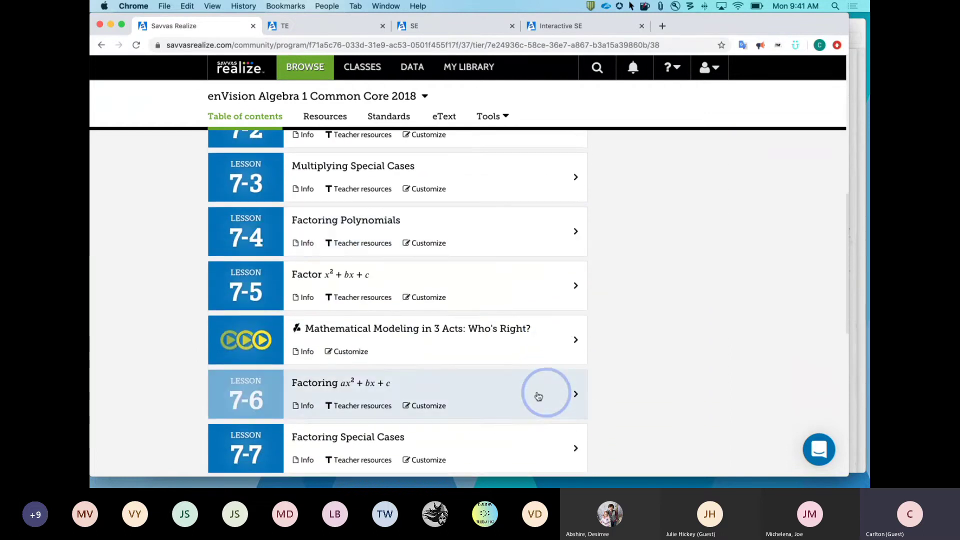
{"action": "scroll", "coordinate": [448, 342], "scroll_direction": "down", "scroll_amount": 4}
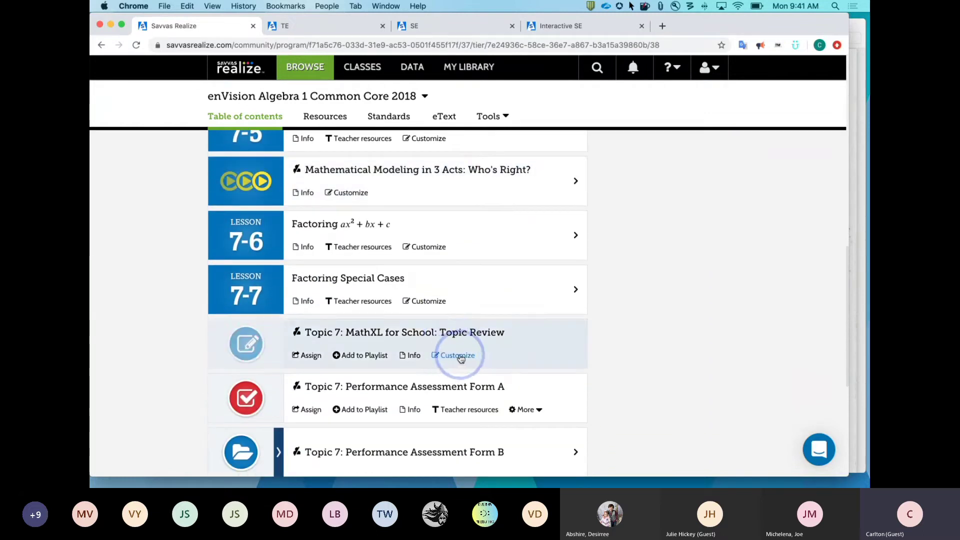
{"action": "scroll", "coordinate": [462, 410], "scroll_direction": "down", "scroll_amount": 2}
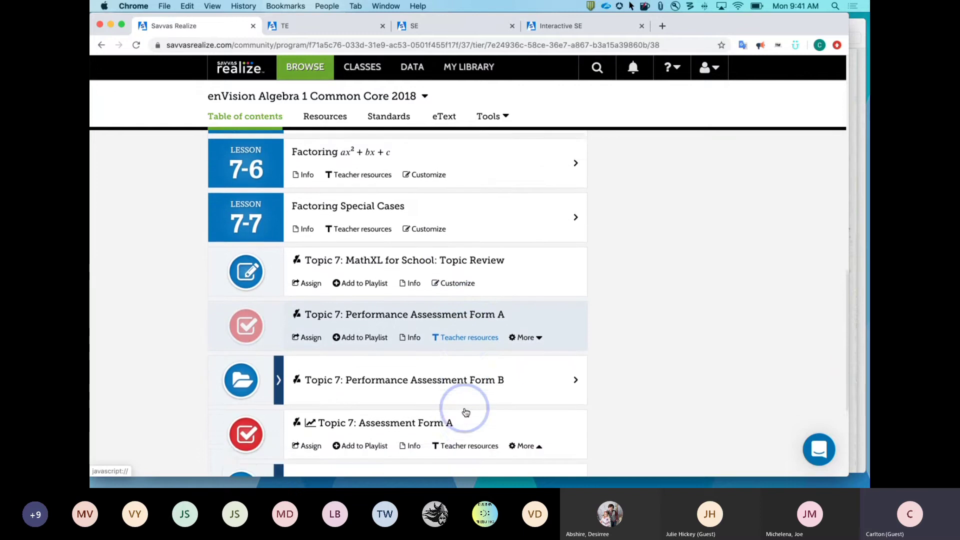
{"action": "scroll", "coordinate": [650, 295], "scroll_direction": "down", "scroll_amount": 4}
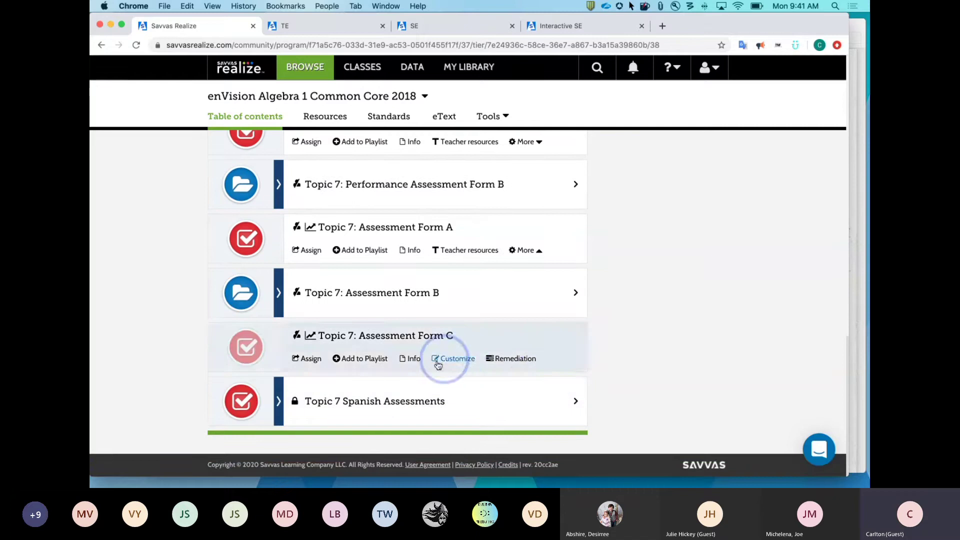
{"action": "scroll", "coordinate": [691, 320], "scroll_direction": "up", "scroll_amount": 15}
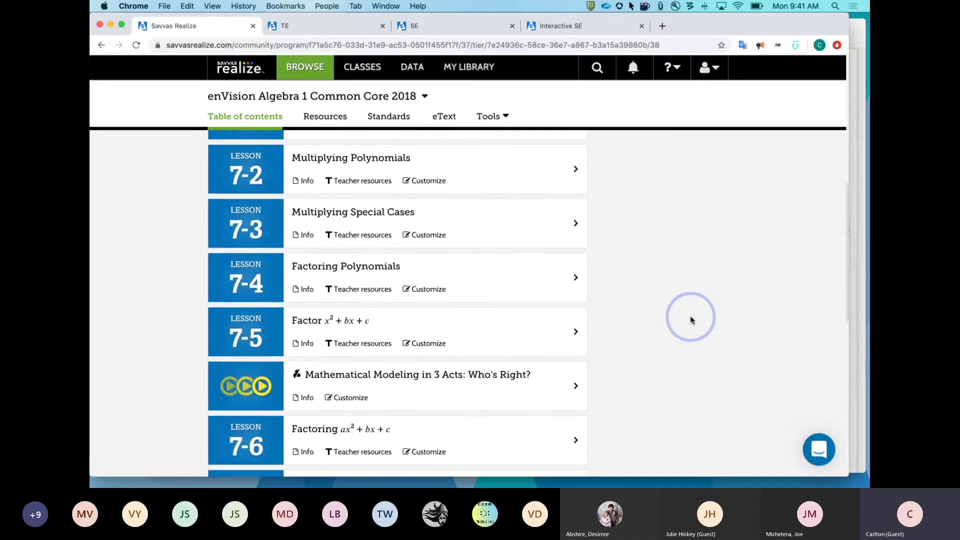
{"action": "scroll", "coordinate": [692, 318], "scroll_direction": "up", "scroll_amount": 3}
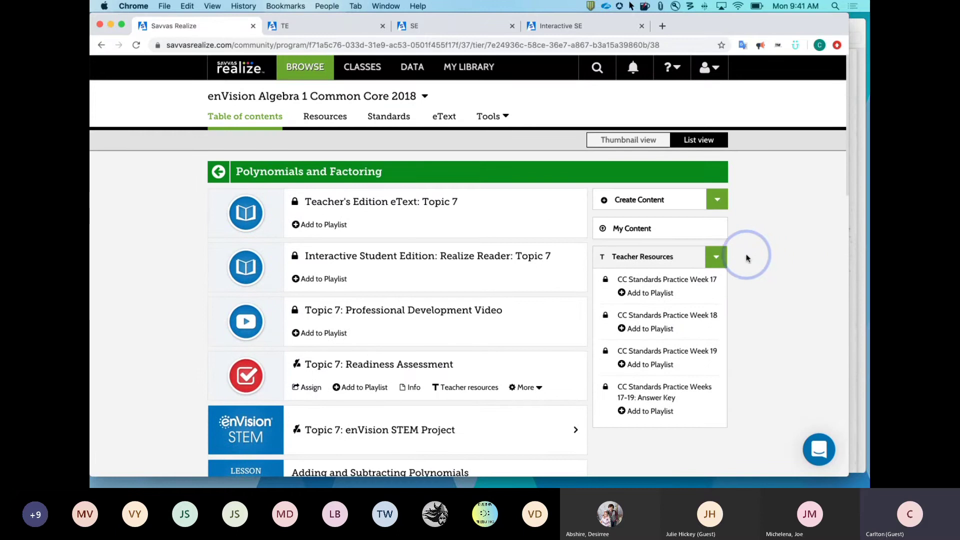
Step: Check the Lesson Level section of the graphic in Preview, return to Chrome and open Lesson 7-4, Factoring Polynomials
{"action": "key", "text": "ctrl+Right"}
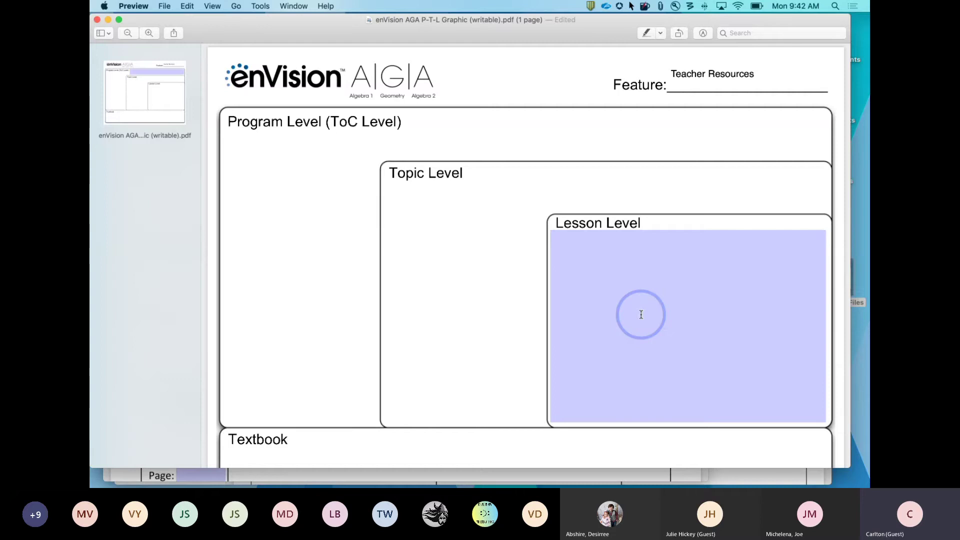
{"action": "key", "text": "ctrl+Left"}
{"action": "scroll", "coordinate": [440, 350], "scroll_direction": "down", "scroll_amount": 5}
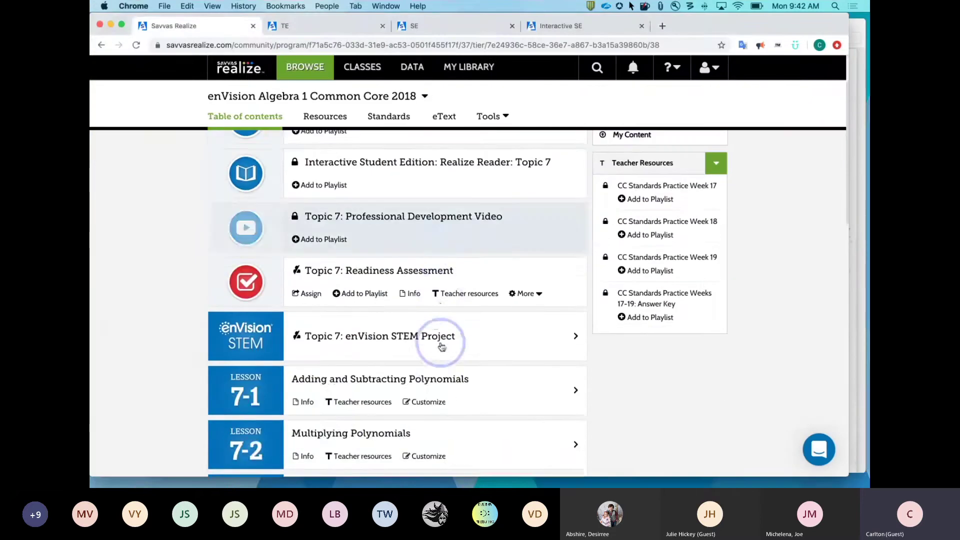
{"action": "scroll", "coordinate": [442, 346], "scroll_direction": "down", "scroll_amount": 2}
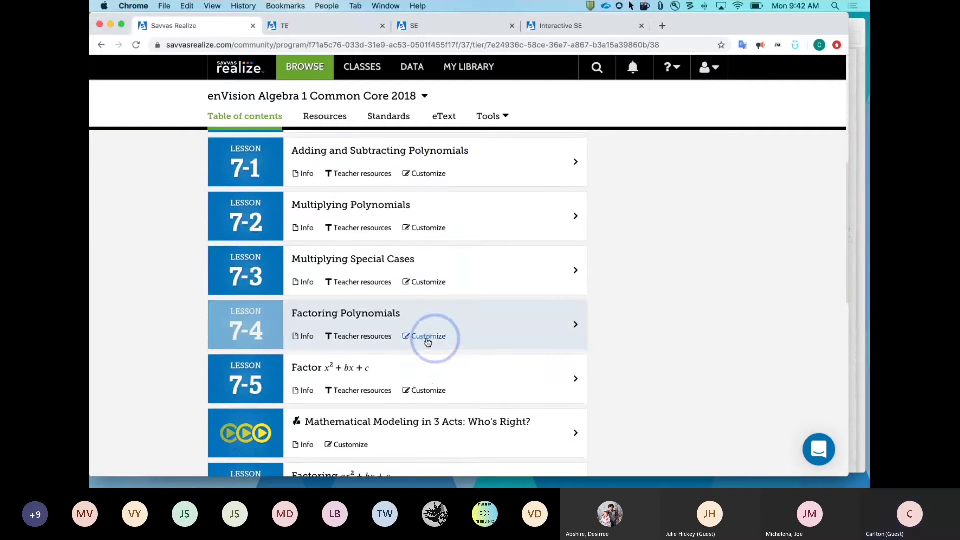
{"action": "left_click", "coordinate": [246, 322]}
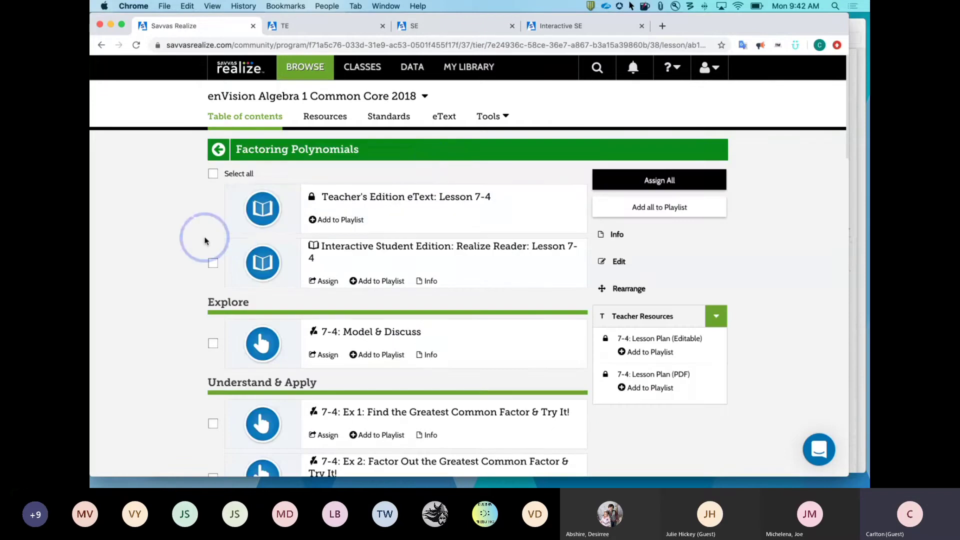
Step: Collapse and re-expand the Teacher Resources list of Lesson 7-4 to review its lesson plan entries
{"action": "scroll", "coordinate": [204, 241], "scroll_direction": "down", "scroll_amount": 3}
{"action": "scroll", "coordinate": [204, 241], "scroll_direction": "up", "scroll_amount": 2}
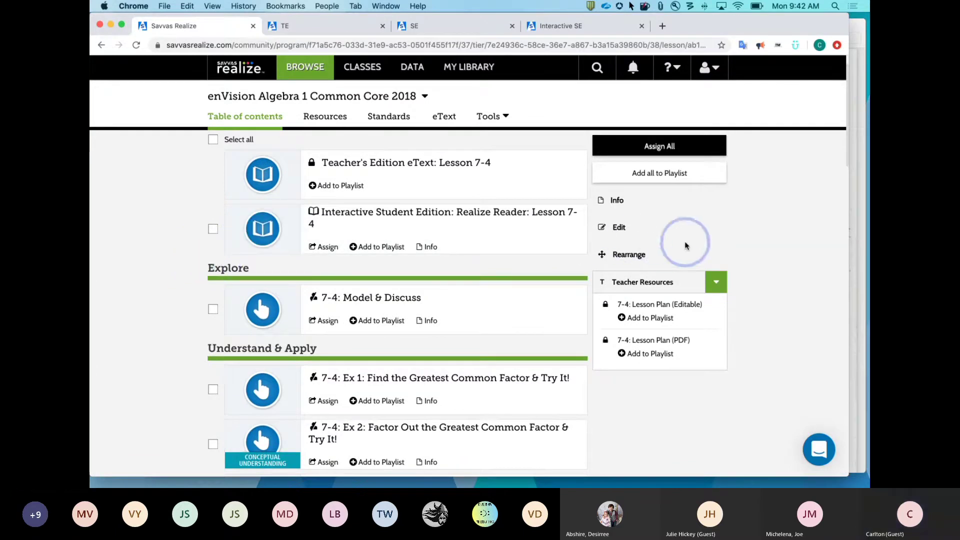
{"action": "left_click", "coordinate": [715, 283]}
{"action": "left_click", "coordinate": [715, 283]}
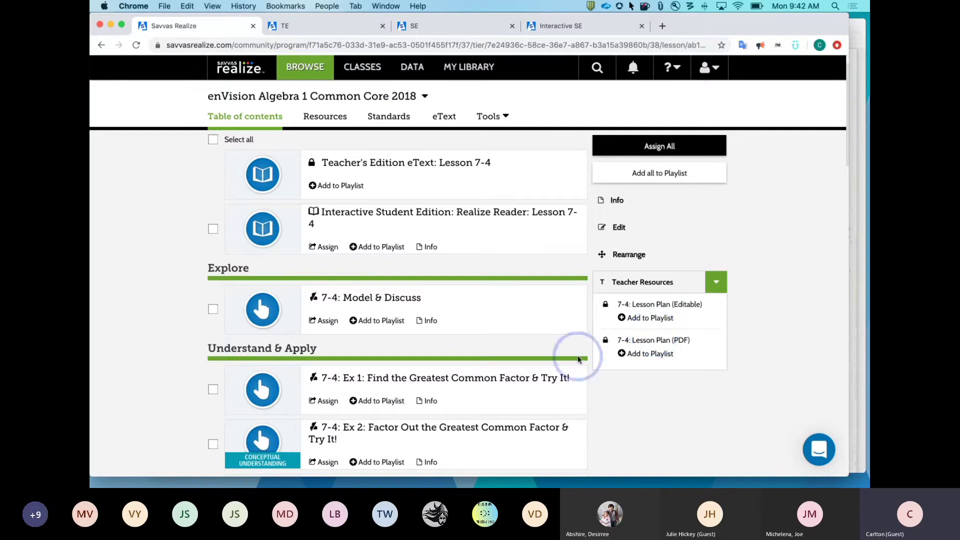
Step: Look through the Lesson 7-4 contents to the Spanish content and back, checking which items have Teacher Resources links
{"action": "scroll", "coordinate": [547, 407], "scroll_direction": "down", "scroll_amount": 3}
{"action": "scroll", "coordinate": [547, 410], "scroll_direction": "down", "scroll_amount": 10}
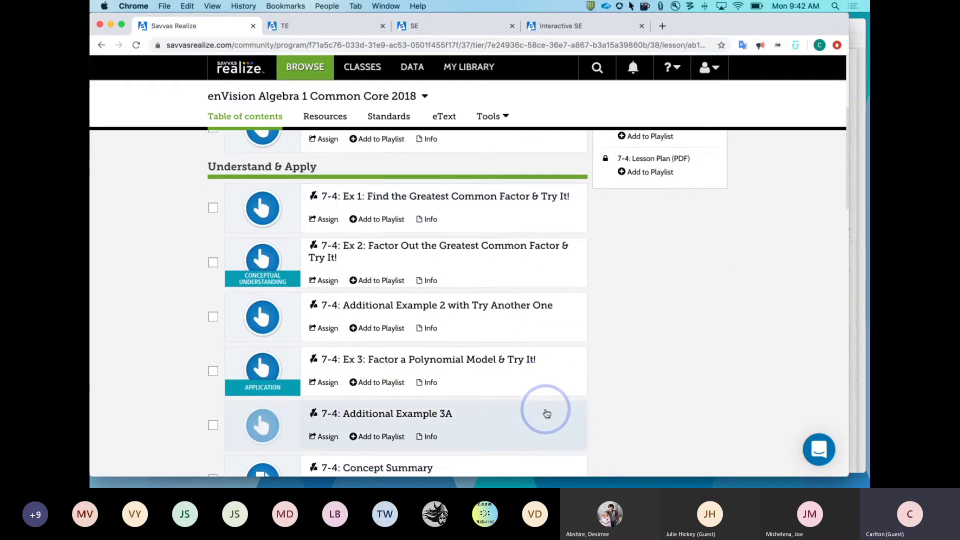
{"action": "scroll", "coordinate": [547, 413], "scroll_direction": "down", "scroll_amount": 5}
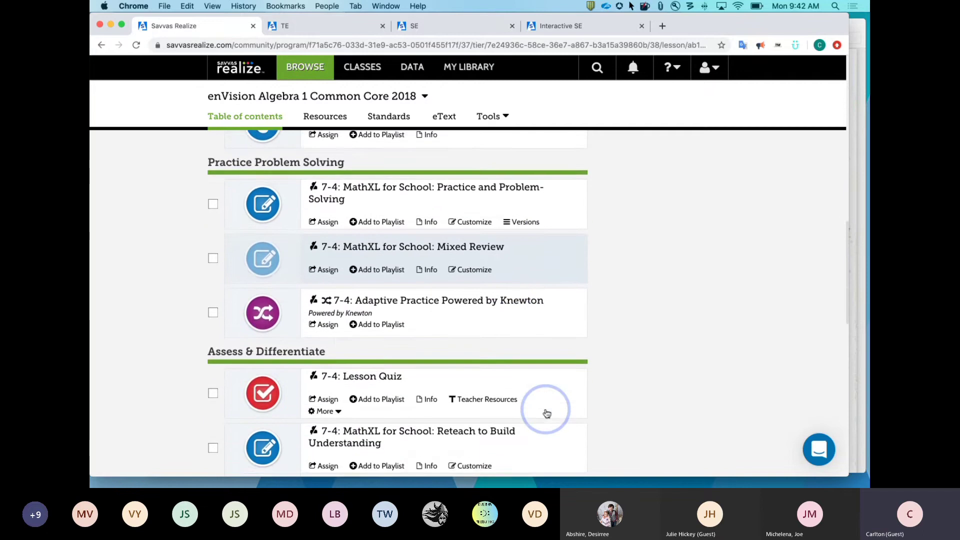
{"action": "scroll", "coordinate": [547, 409], "scroll_direction": "up", "scroll_amount": 2}
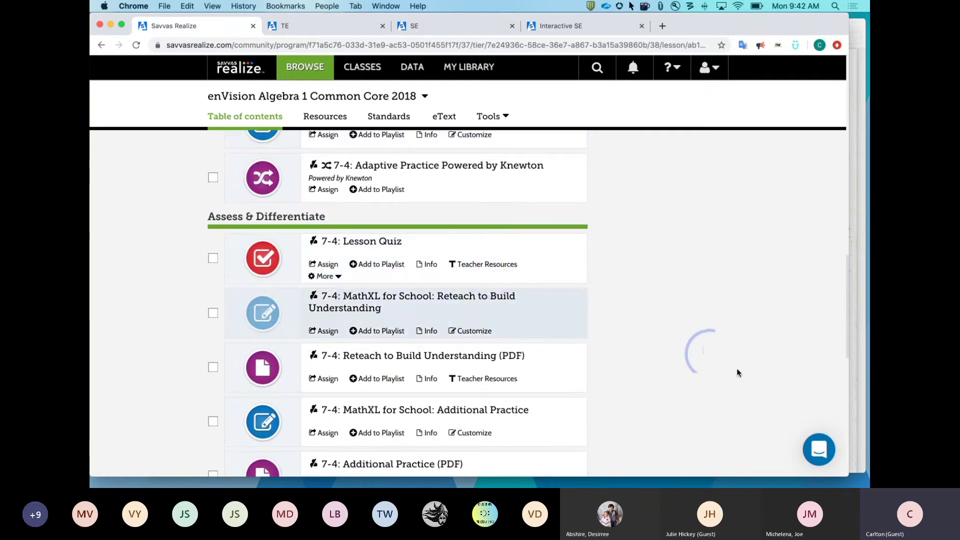
{"action": "scroll", "coordinate": [735, 365], "scroll_direction": "down", "scroll_amount": 7}
{"action": "scroll", "coordinate": [736, 369], "scroll_direction": "down", "scroll_amount": 3}
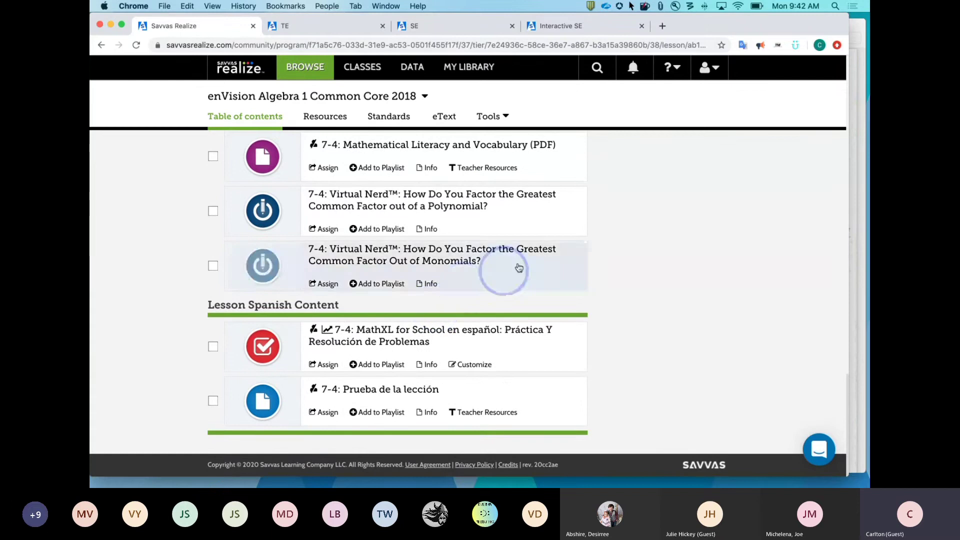
{"action": "scroll", "coordinate": [600, 281], "scroll_direction": "up", "scroll_amount": 7}
{"action": "scroll", "coordinate": [600, 282], "scroll_direction": "up", "scroll_amount": 12}
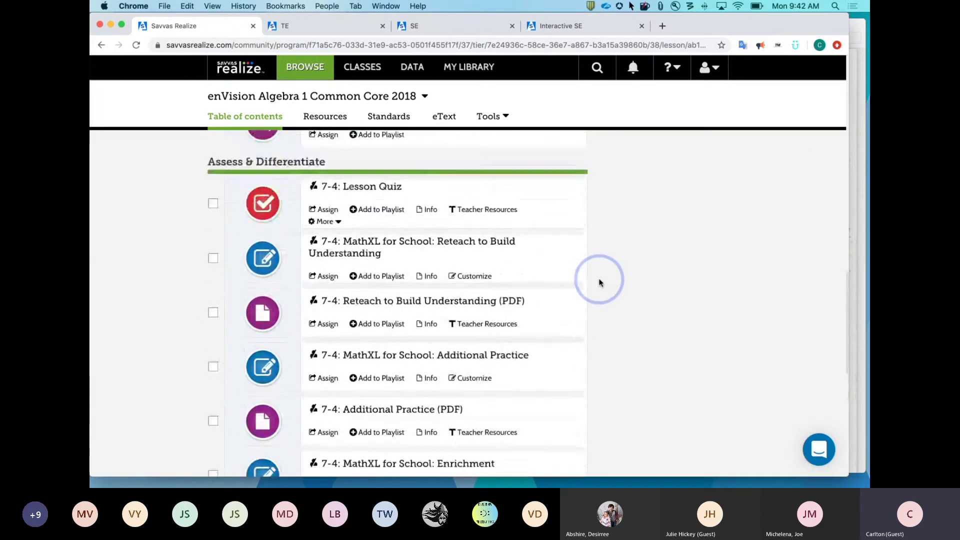
{"action": "scroll", "coordinate": [600, 282], "scroll_direction": "up", "scroll_amount": 7}
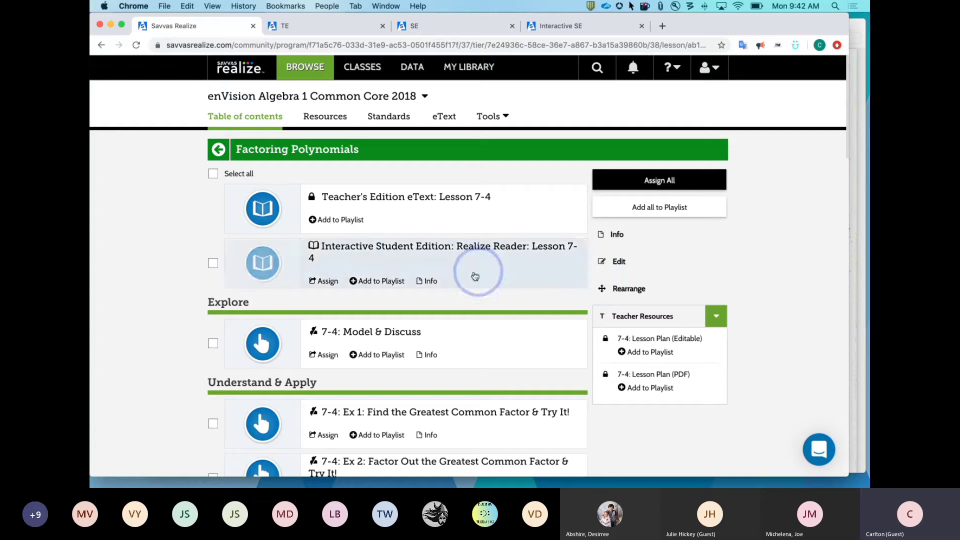
Step: Return to the program's table of contents and look through its topics and benchmark tests
{"action": "left_click", "coordinate": [238, 119]}
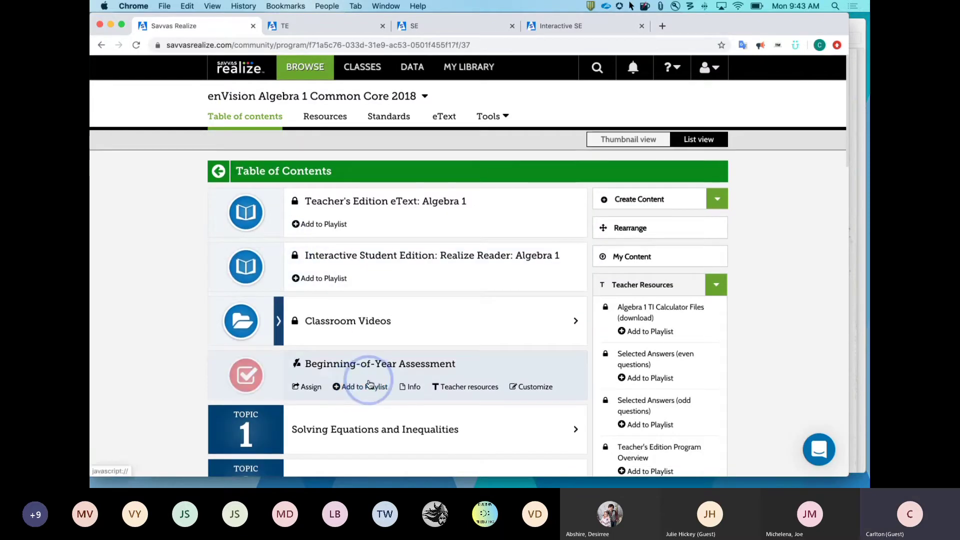
{"action": "scroll", "coordinate": [368, 385], "scroll_direction": "down", "scroll_amount": 5}
{"action": "scroll", "coordinate": [370, 384], "scroll_direction": "down", "scroll_amount": 9}
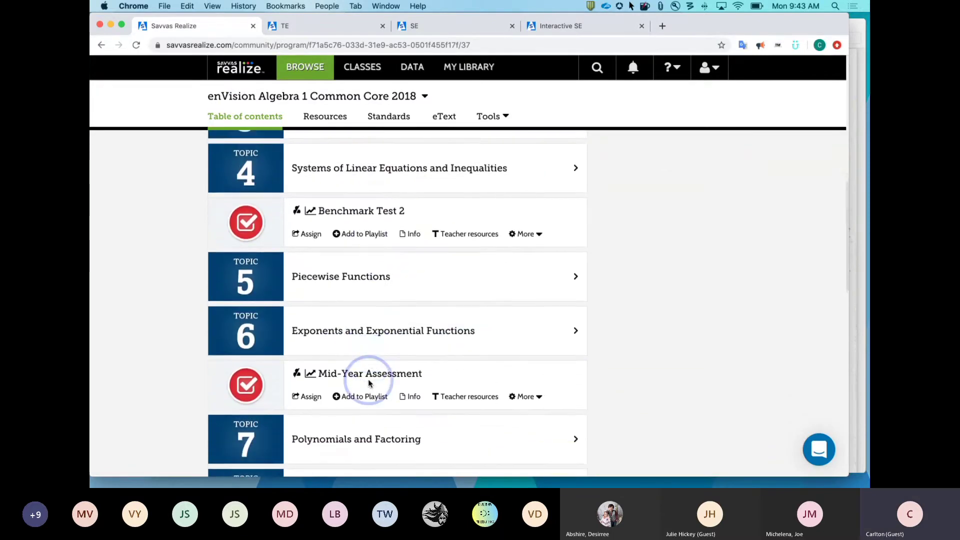
{"action": "scroll", "coordinate": [370, 384], "scroll_direction": "down", "scroll_amount": 9}
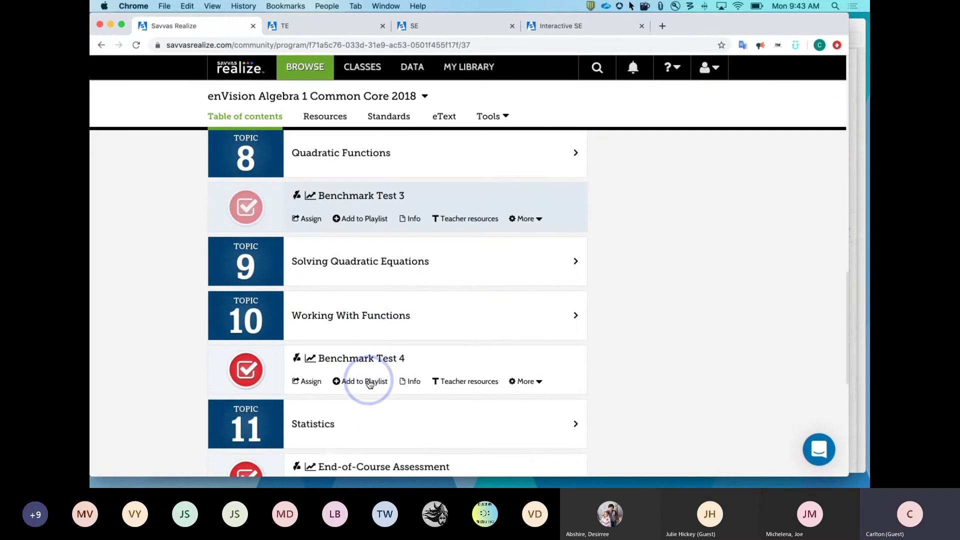
{"action": "scroll", "coordinate": [369, 383], "scroll_direction": "up", "scroll_amount": 15}
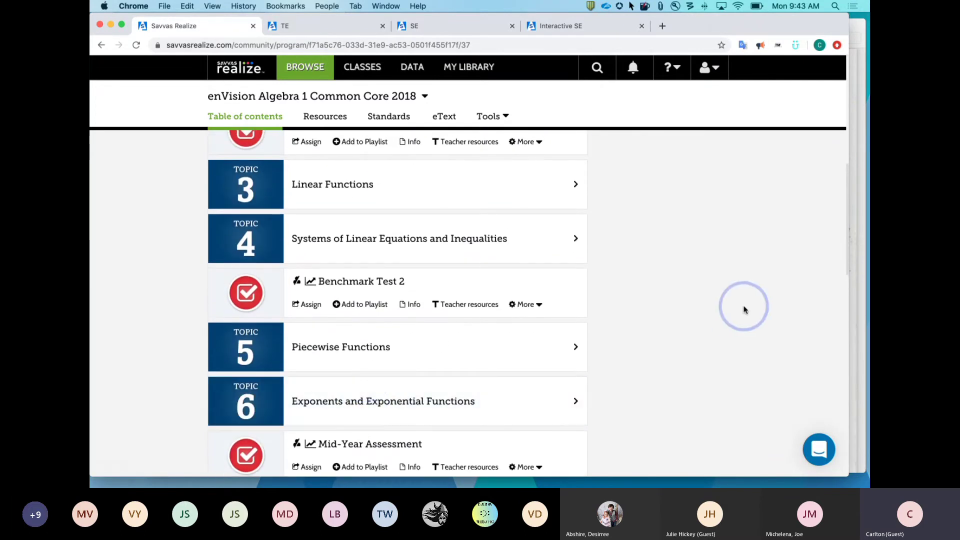
{"action": "scroll", "coordinate": [743, 309], "scroll_direction": "up", "scroll_amount": 2}
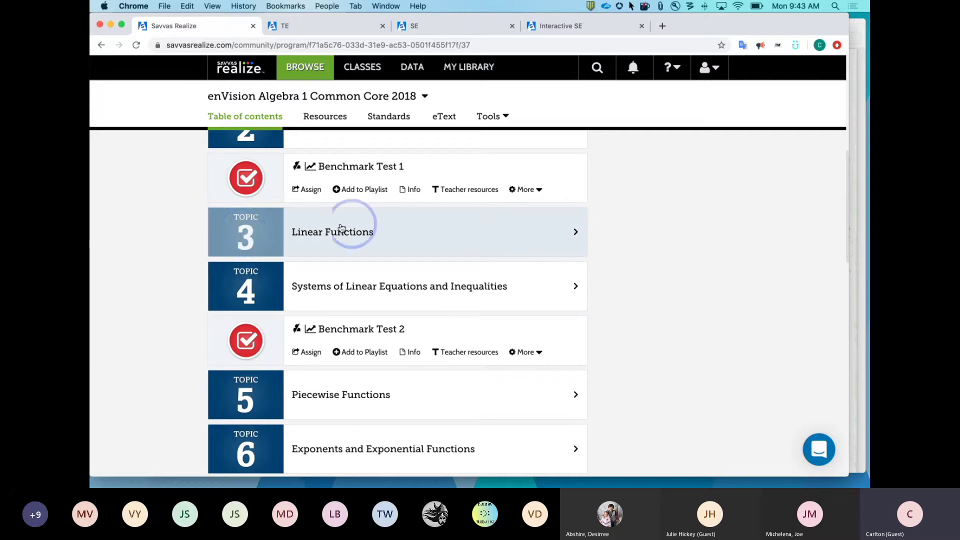
Step: Open Topic 3, Linear Functions, and go into Lesson 3-3, Transforming Linear Functions, to see its teacher resources
{"action": "left_click", "coordinate": [242, 235]}
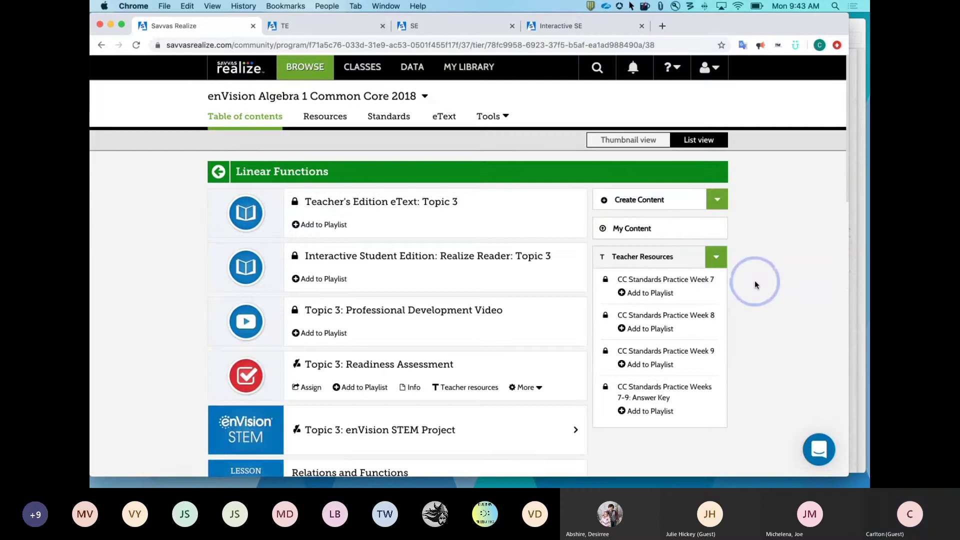
{"action": "scroll", "coordinate": [755, 281], "scroll_direction": "down", "scroll_amount": 5}
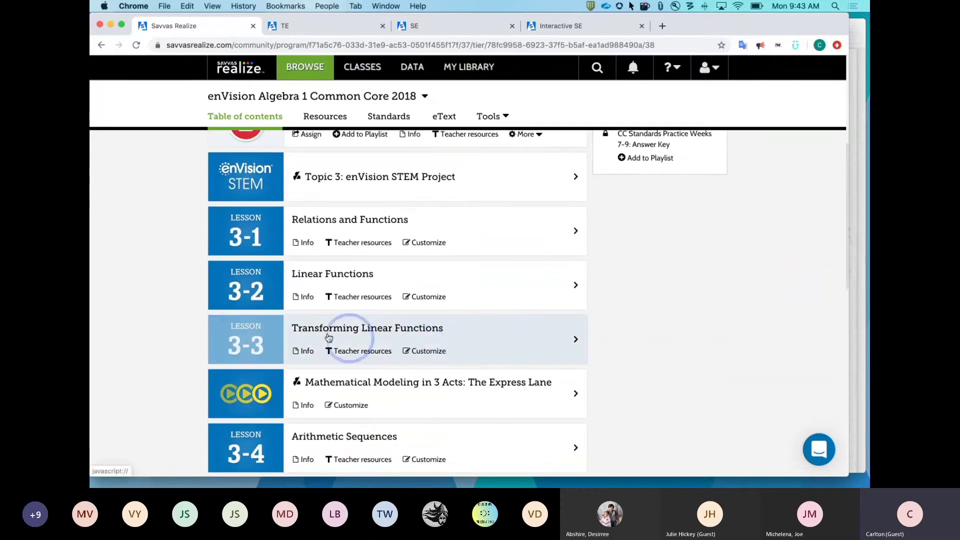
{"action": "left_click", "coordinate": [244, 336]}
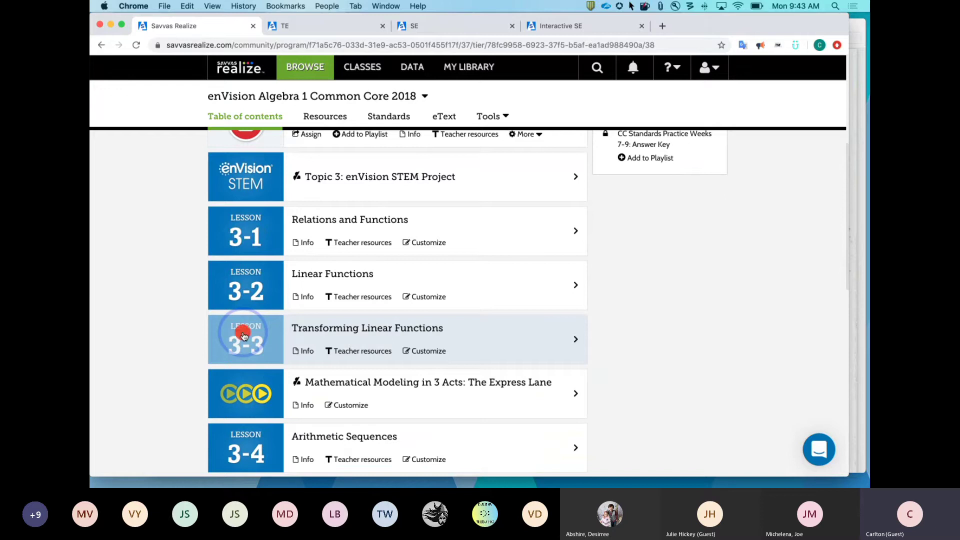
{"action": "left_click", "coordinate": [245, 336]}
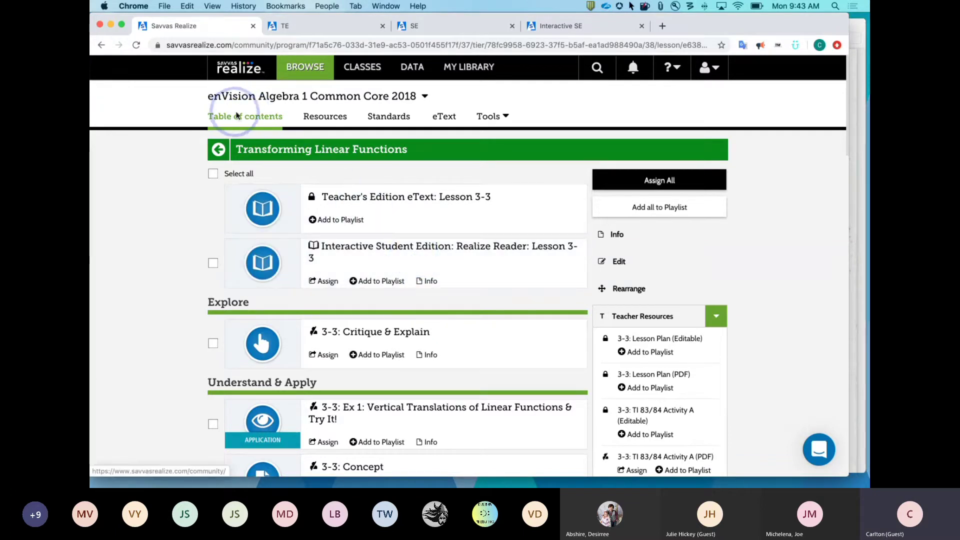
Step: Go back from Lesson 3-3 through the Topic 3 contents to the program's table of contents
{"action": "left_click", "coordinate": [218, 150]}
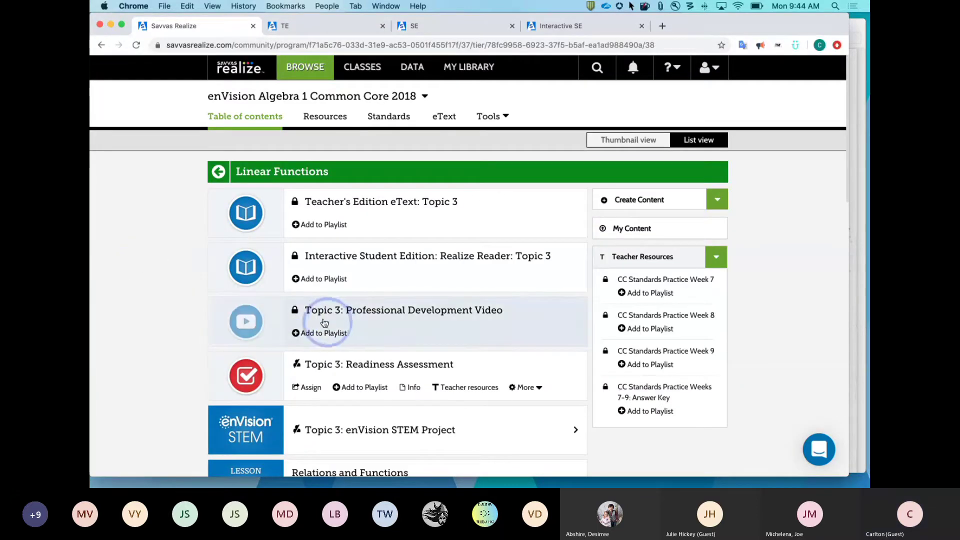
{"action": "scroll", "coordinate": [321, 320], "scroll_direction": "down", "scroll_amount": 2}
{"action": "scroll", "coordinate": [350, 360], "scroll_direction": "up", "scroll_amount": 2}
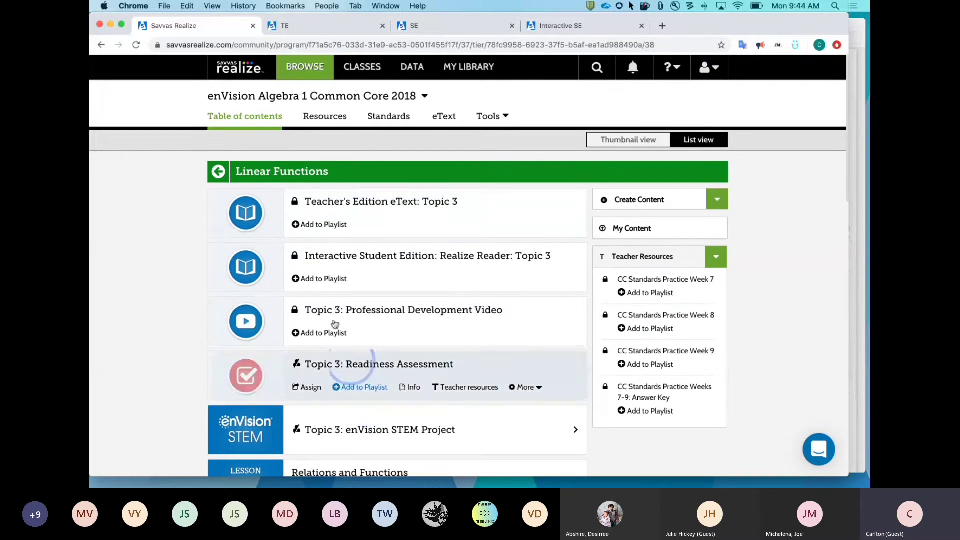
{"action": "left_click", "coordinate": [219, 173]}
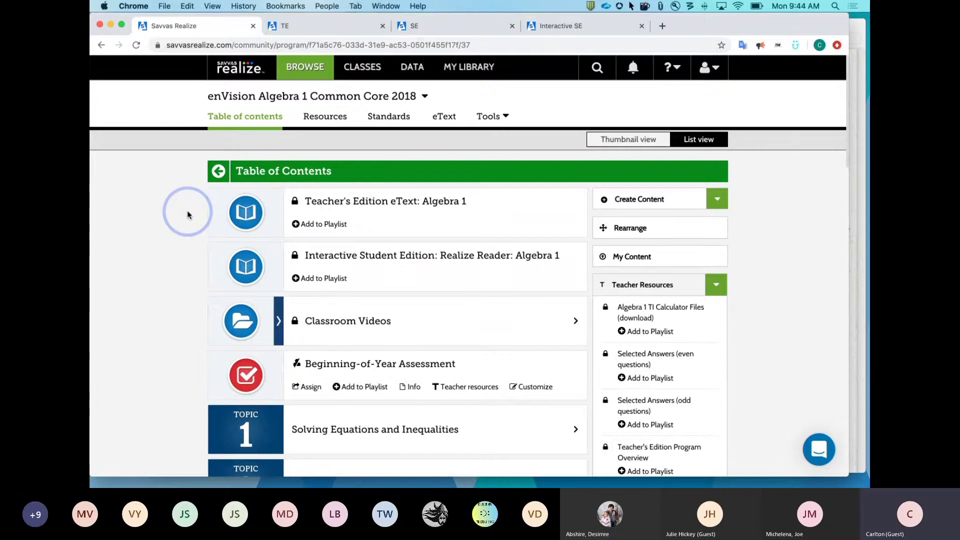
Step: Check the Teacher Resources note-taking graphic in Preview and return to the table of contents in Chrome
{"action": "key", "text": "ctrl+Right"}
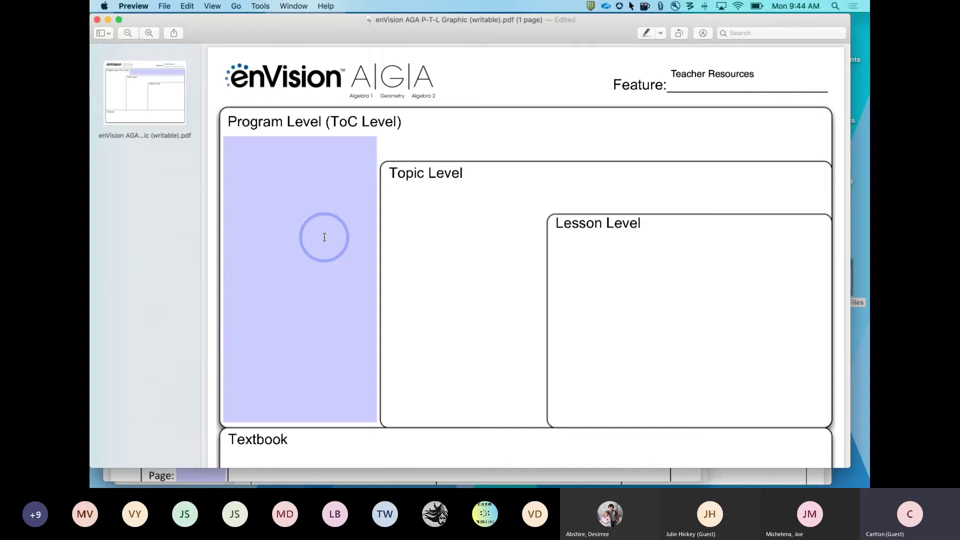
{"action": "key", "text": "ctrl+Left"}
{"action": "left_click", "coordinate": [152, 218]}
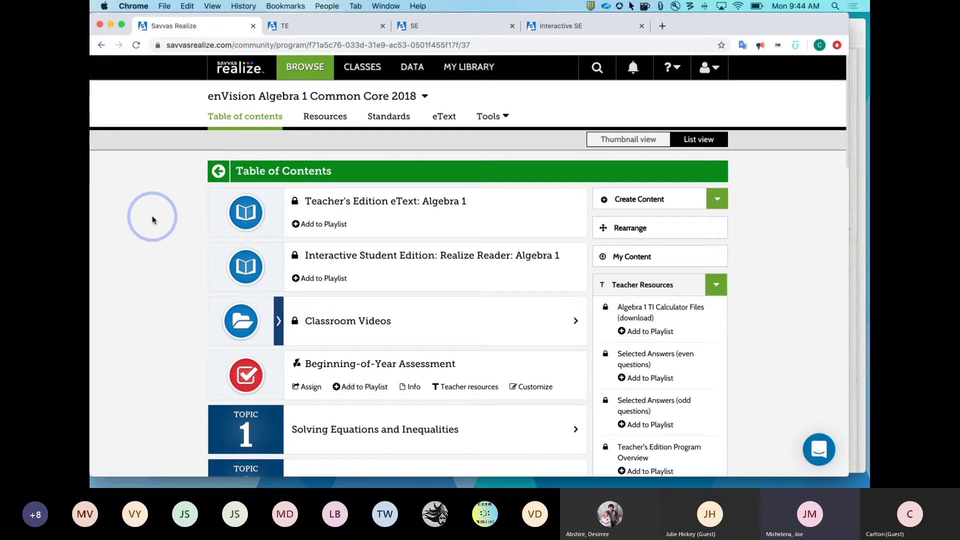
{"action": "right_click", "coordinate": [177, 288]}
{"action": "left_click", "coordinate": [170, 275]}
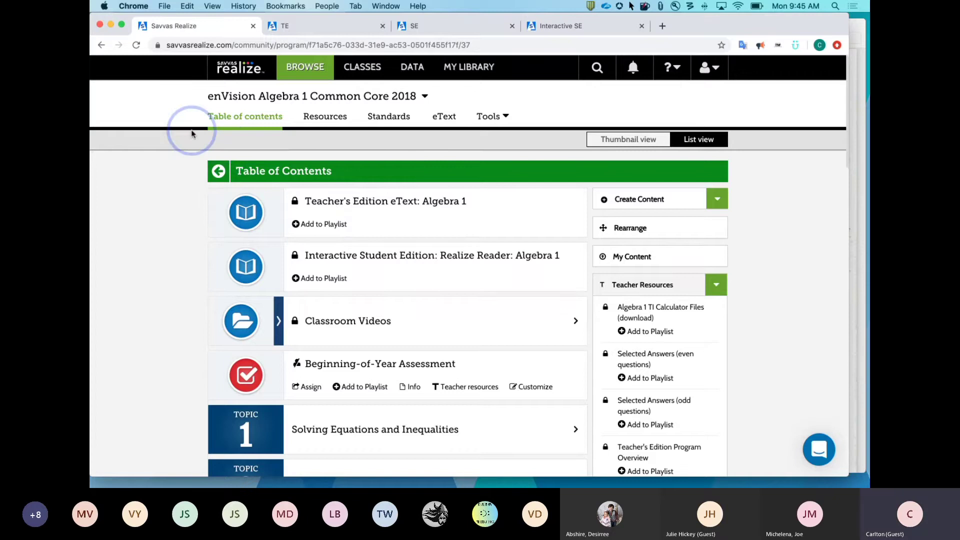
Step: Open the program's Math Tools and view the options offered under 2D Geometric Constructor
{"action": "left_click", "coordinate": [490, 120]}
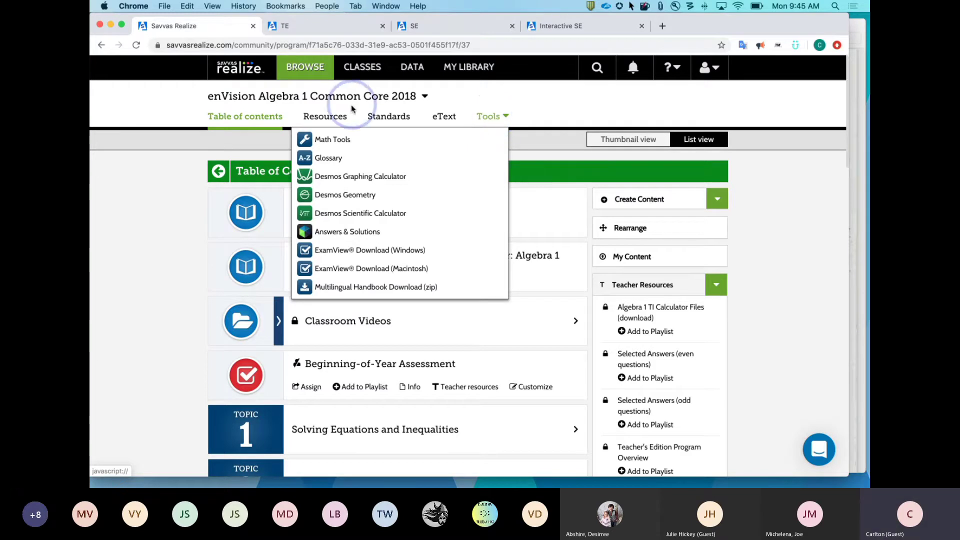
{"action": "left_click", "coordinate": [330, 139]}
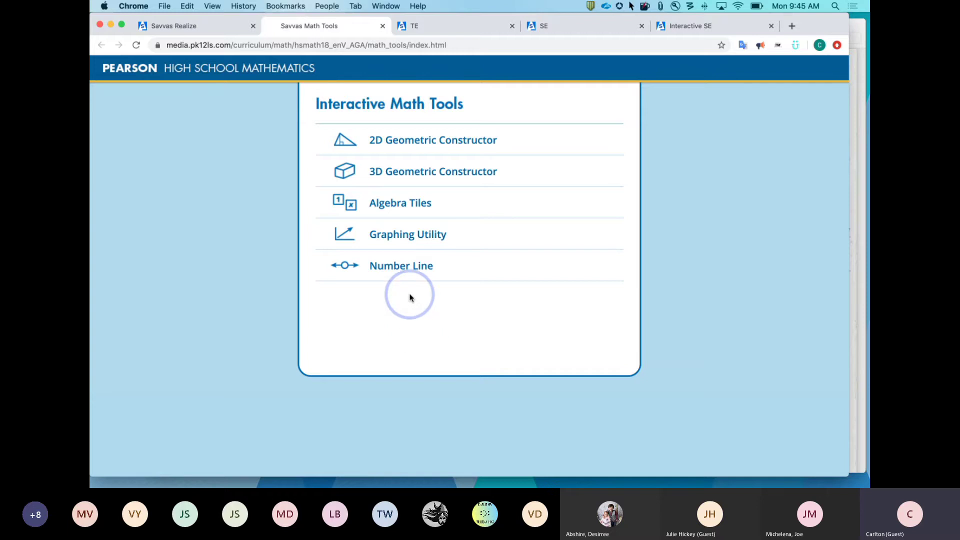
{"action": "left_click", "coordinate": [432, 146]}
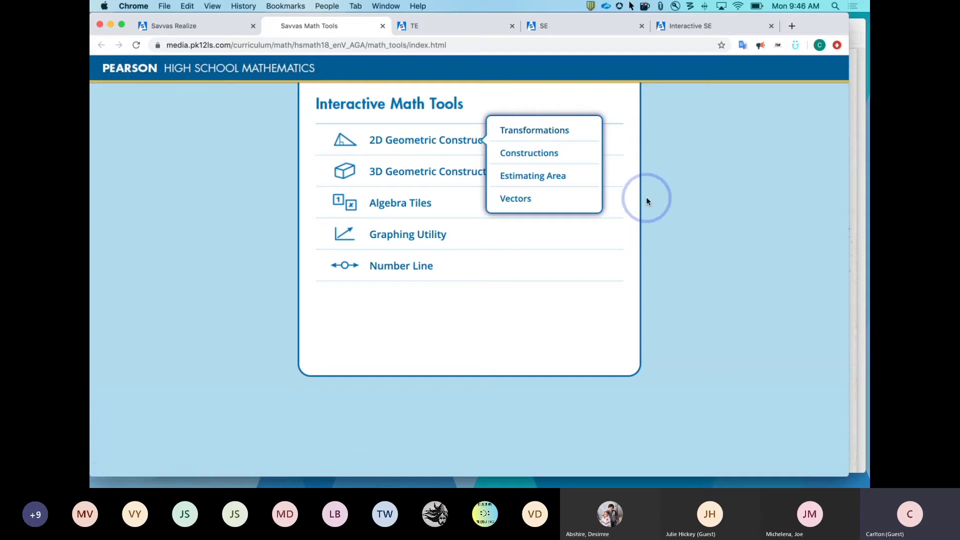
{"action": "left_click", "coordinate": [679, 237]}
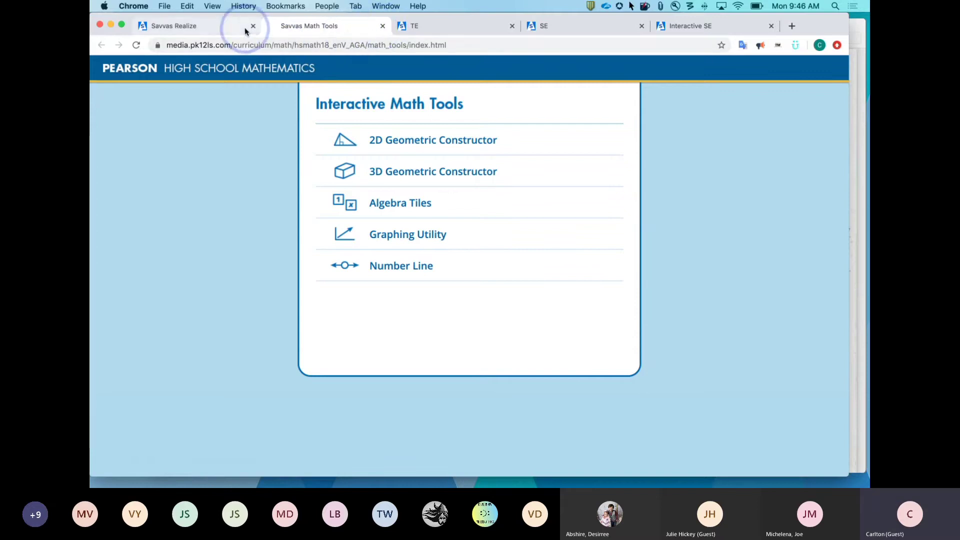
Step: Close the Savvas Math Tools page and return to the program's table of contents
{"action": "left_click", "coordinate": [216, 24]}
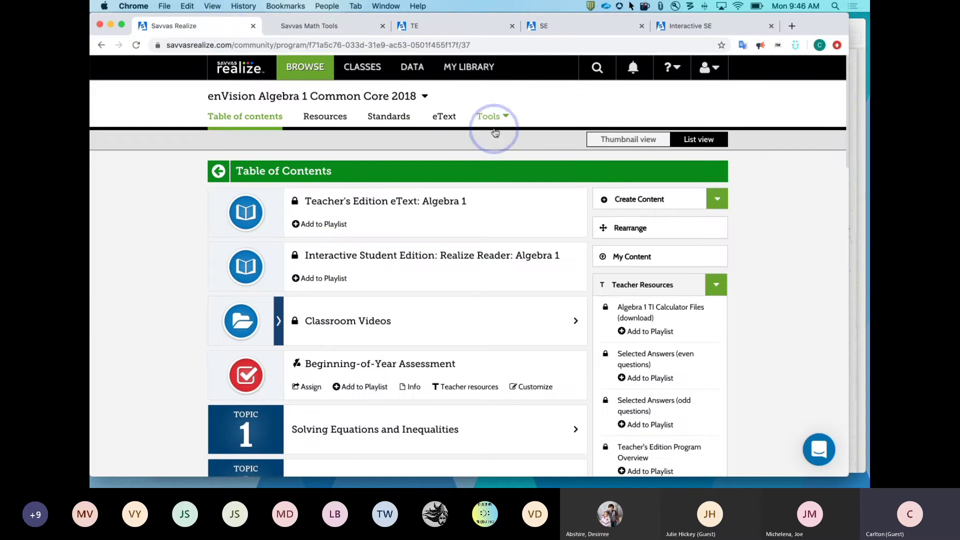
{"action": "left_click", "coordinate": [309, 26]}
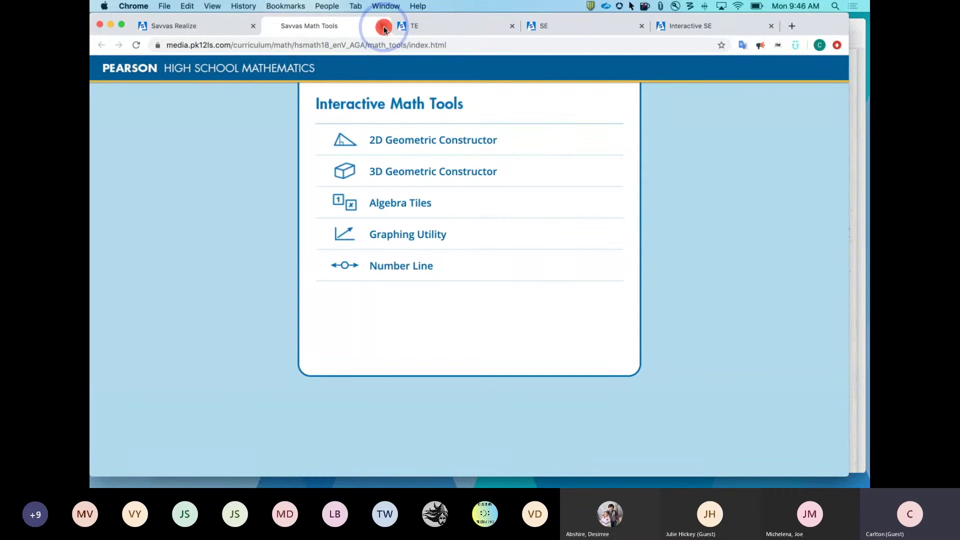
{"action": "left_click", "coordinate": [383, 26]}
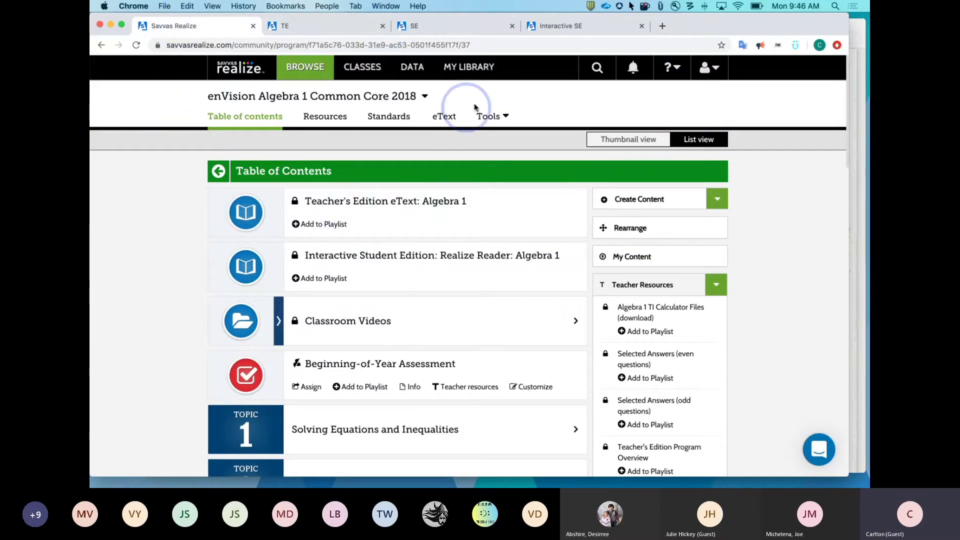
Step: Look through the program's tools, including the glossary and Desmos calculators, and open Answers & Solutions
{"action": "left_click", "coordinate": [497, 122]}
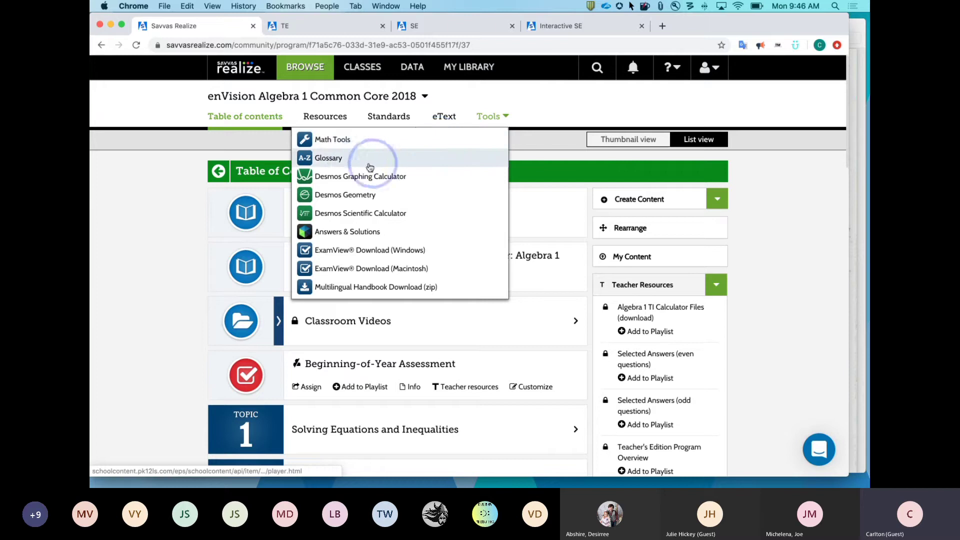
{"action": "left_click", "coordinate": [352, 165]}
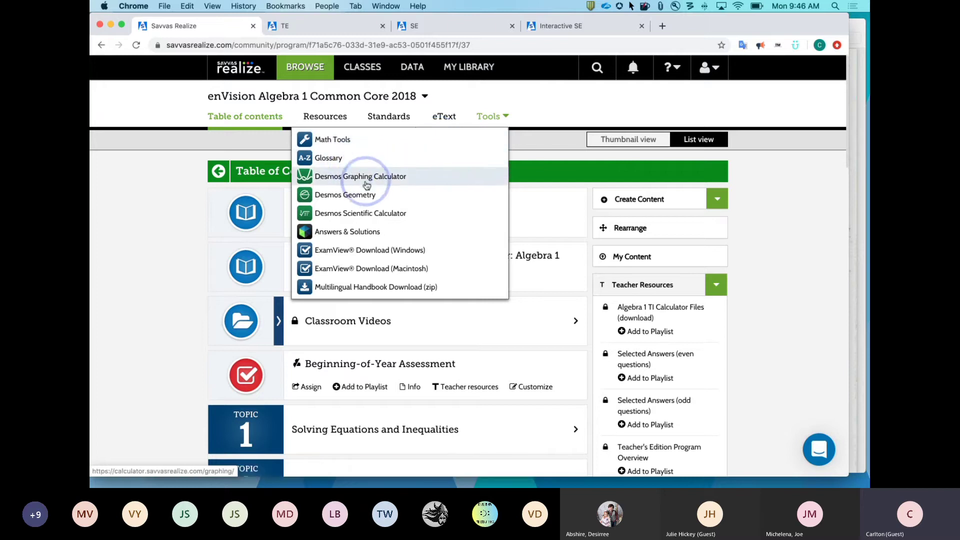
{"action": "left_click", "coordinate": [369, 180]}
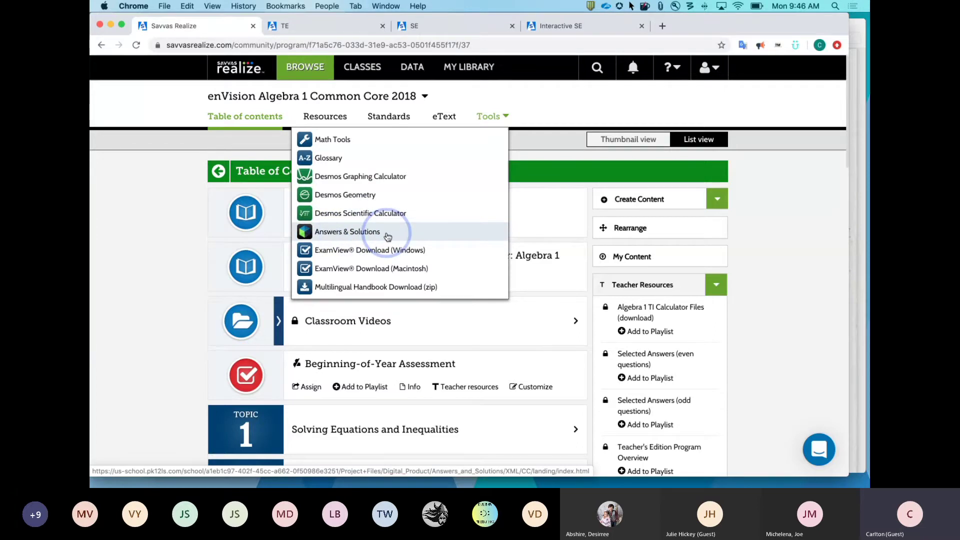
{"action": "left_click", "coordinate": [345, 231]}
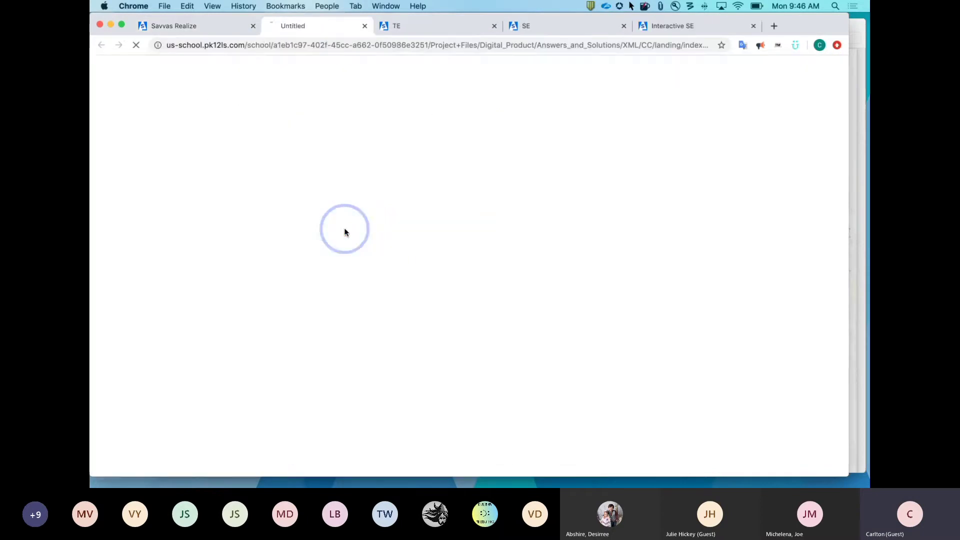
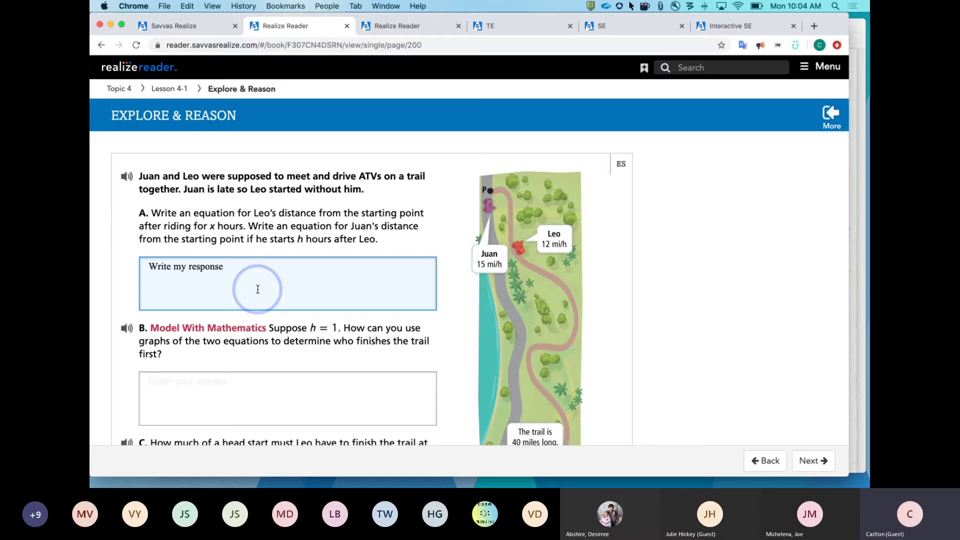
Step: Look through the Lesson 4-1 Explore & Reason questions, then expand the math keypad and minimize it again
{"action": "scroll", "coordinate": [257, 289], "scroll_direction": "down", "scroll_amount": 5}
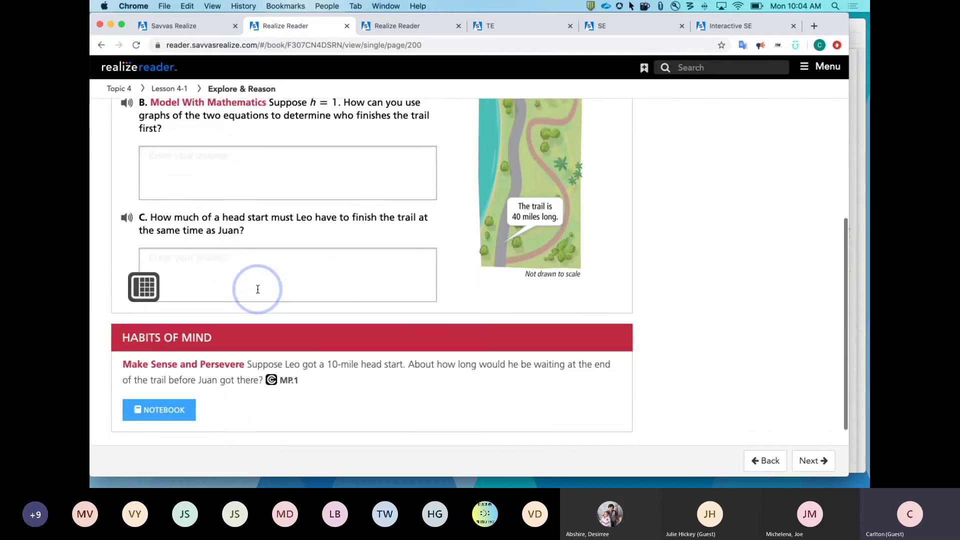
{"action": "scroll", "coordinate": [257, 289], "scroll_direction": "down", "scroll_amount": 1}
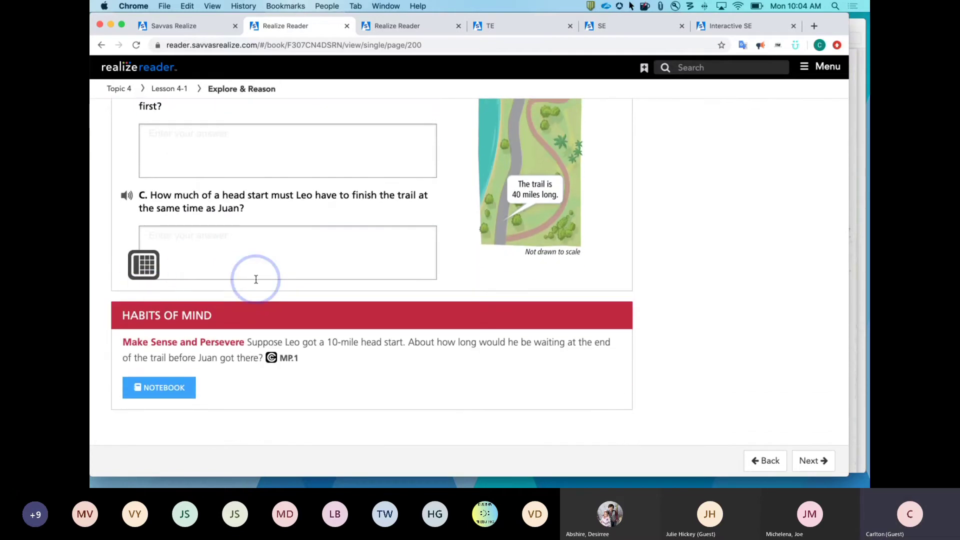
{"action": "scroll", "coordinate": [256, 279], "scroll_direction": "up", "scroll_amount": 5}
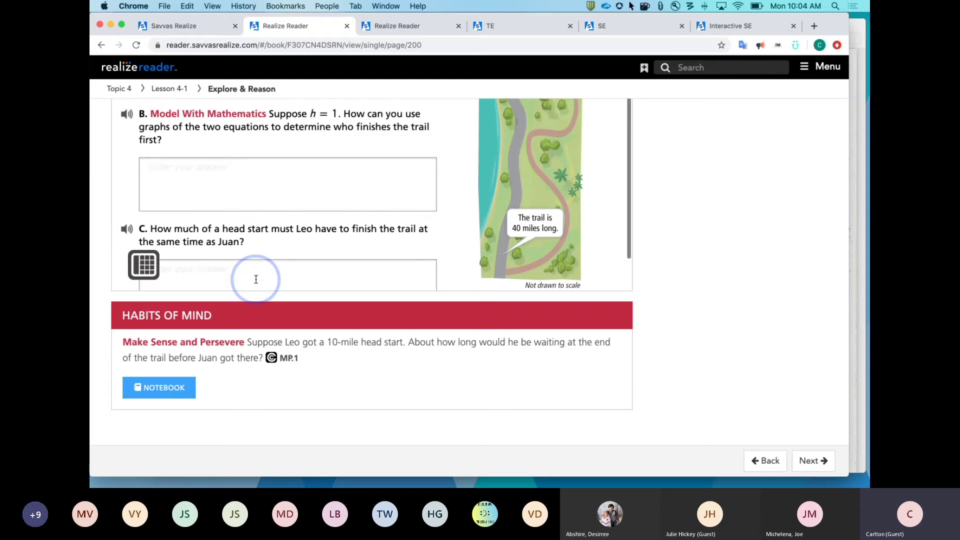
{"action": "scroll", "coordinate": [256, 279], "scroll_direction": "down", "scroll_amount": 5}
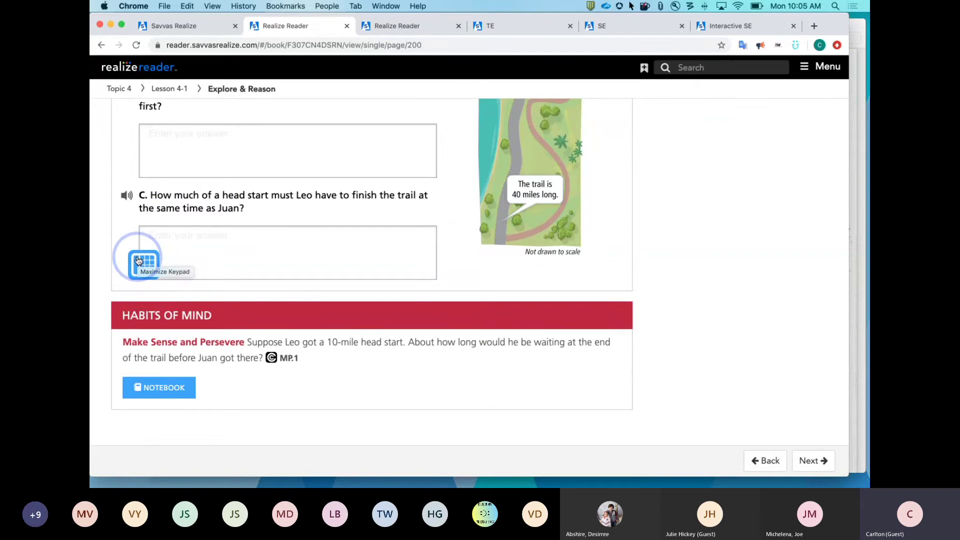
{"action": "left_click", "coordinate": [140, 269]}
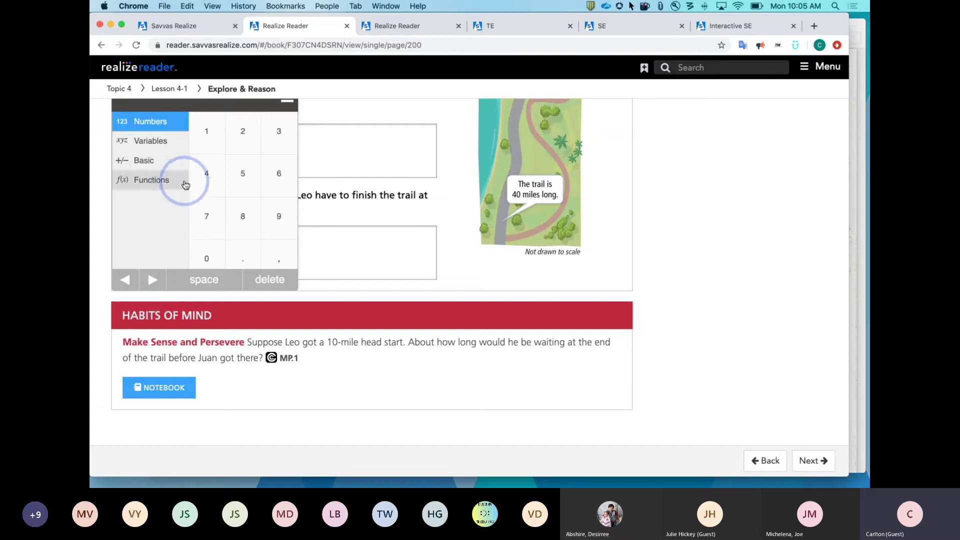
{"action": "left_click", "coordinate": [288, 105]}
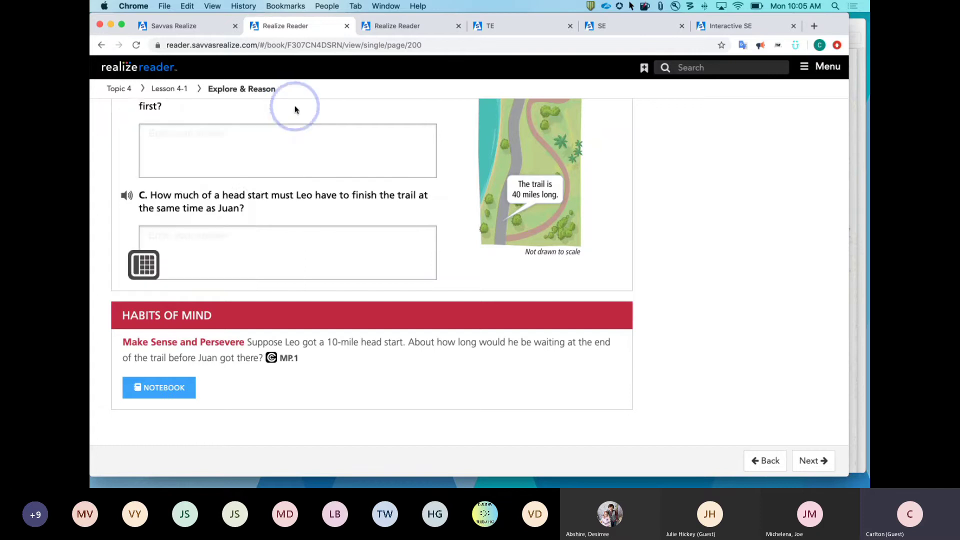
Step: Advance to Example 1 of Lesson 4-1, then read its Study Tip and close it
{"action": "left_click", "coordinate": [815, 459]}
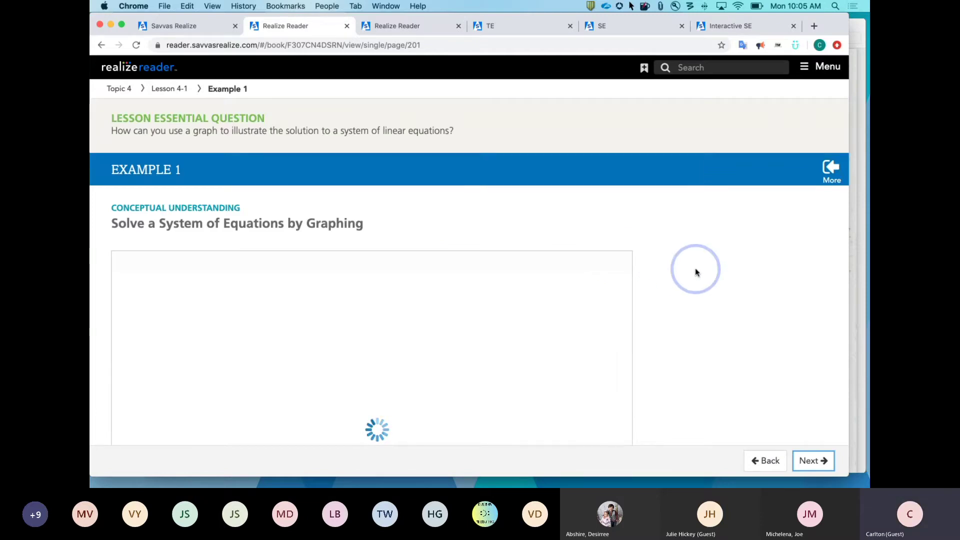
{"action": "scroll", "coordinate": [695, 272], "scroll_direction": "down", "scroll_amount": 5}
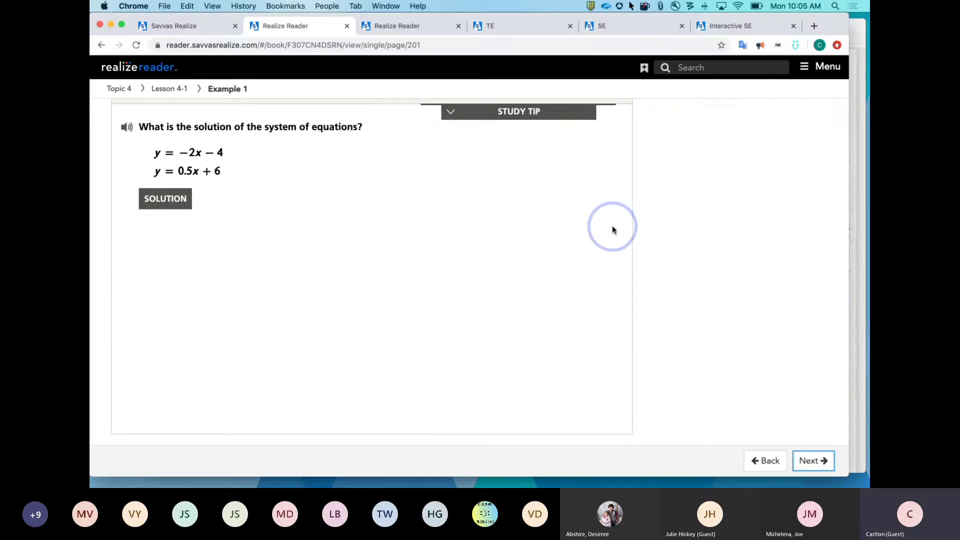
{"action": "scroll", "coordinate": [735, 212], "scroll_direction": "up", "scroll_amount": 3}
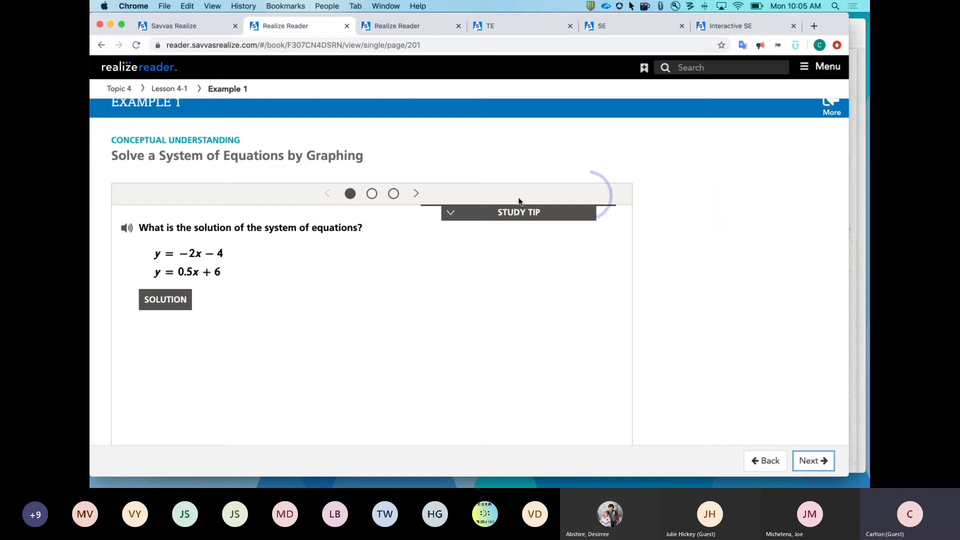
{"action": "left_click", "coordinate": [460, 213]}
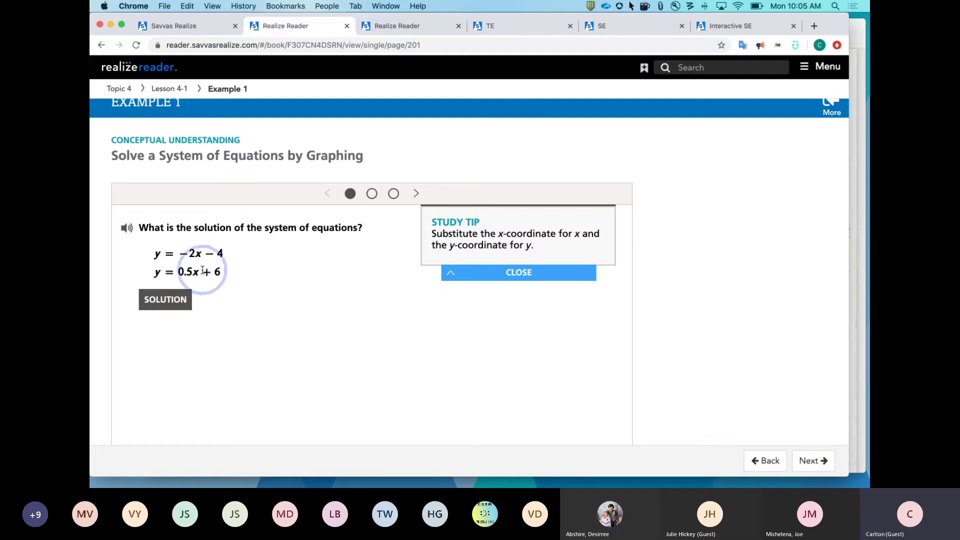
{"action": "left_click", "coordinate": [513, 272]}
Step: Reveal the solution of Example 1 and show the Step 1 graph of the system of equations
{"action": "left_click", "coordinate": [150, 300]}
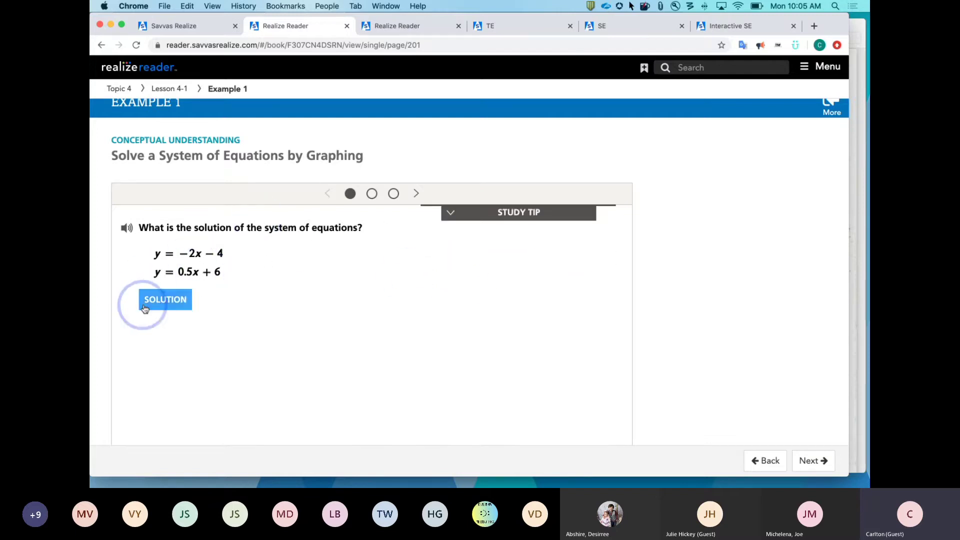
{"action": "scroll", "coordinate": [334, 251], "scroll_direction": "down", "scroll_amount": 1}
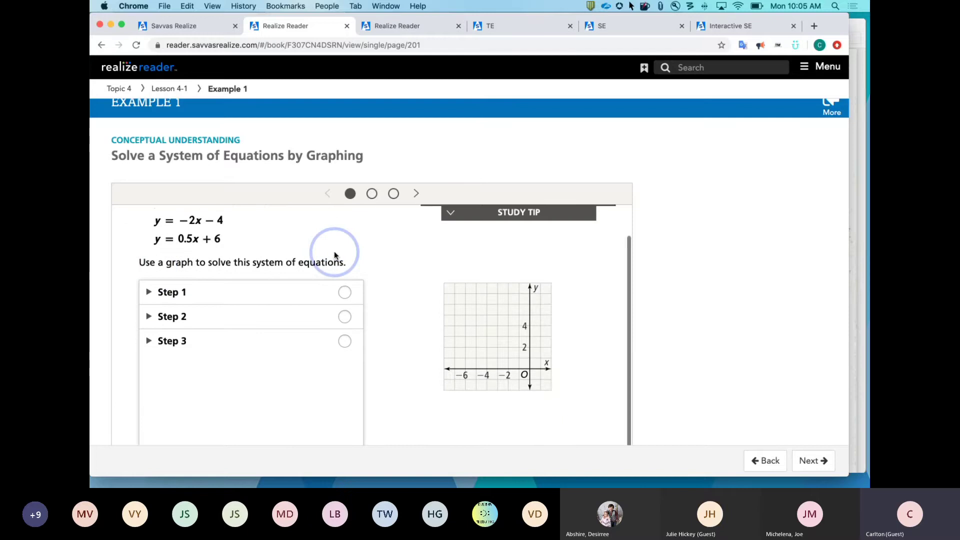
{"action": "left_click", "coordinate": [344, 292]}
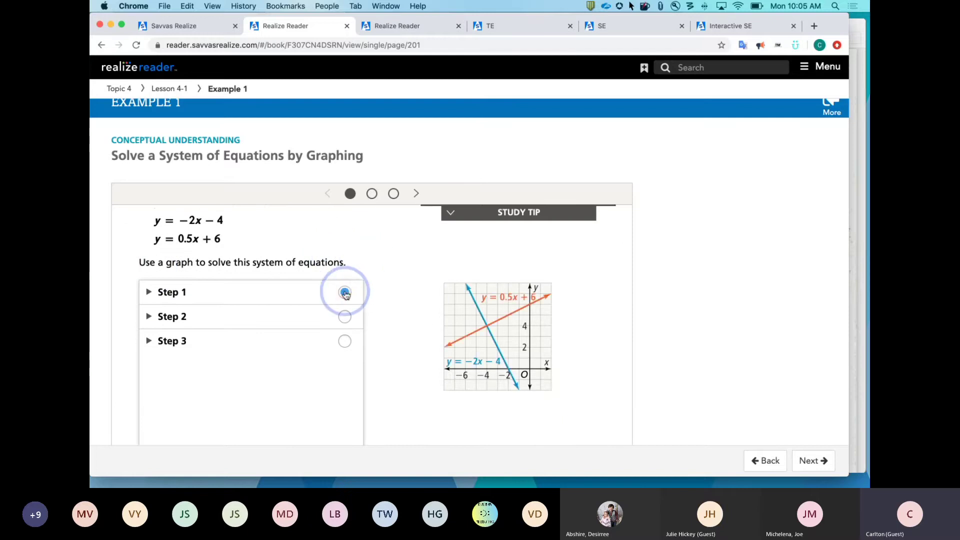
Step: Expand the explanations of Steps 1 to 3 in the Example 1 solution and show the Step 2 and Step 3 graph annotations
{"action": "scroll", "coordinate": [631, 286], "scroll_direction": "down", "scroll_amount": 3}
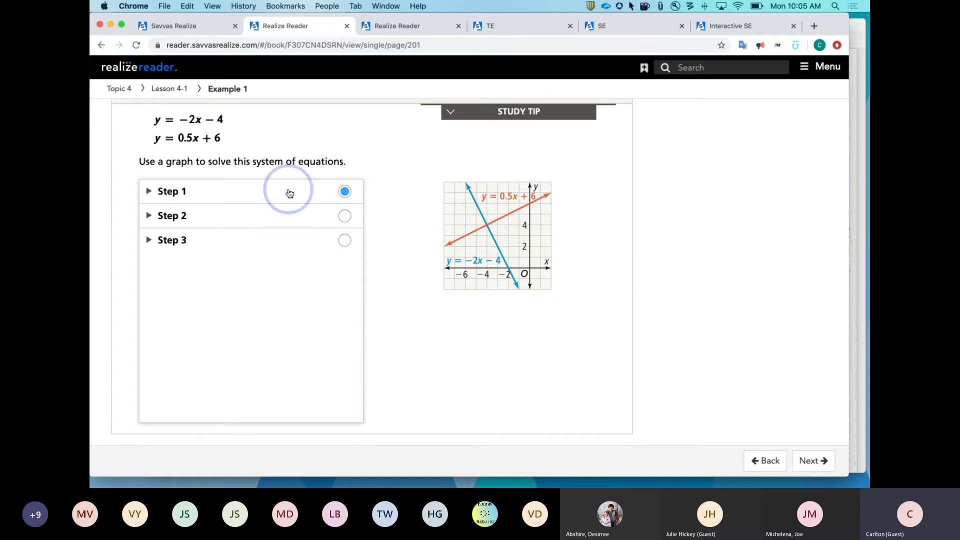
{"action": "left_click", "coordinate": [151, 193]}
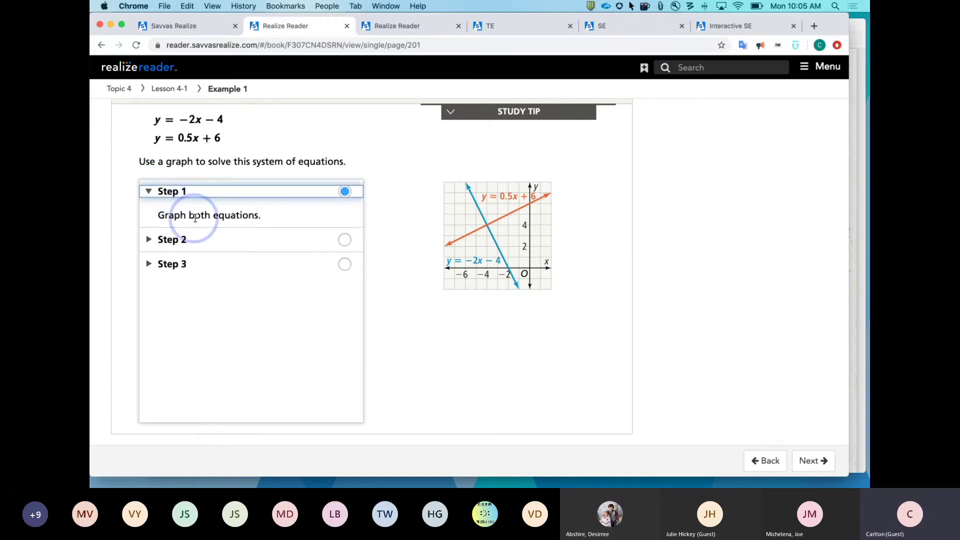
{"action": "left_click", "coordinate": [148, 241]}
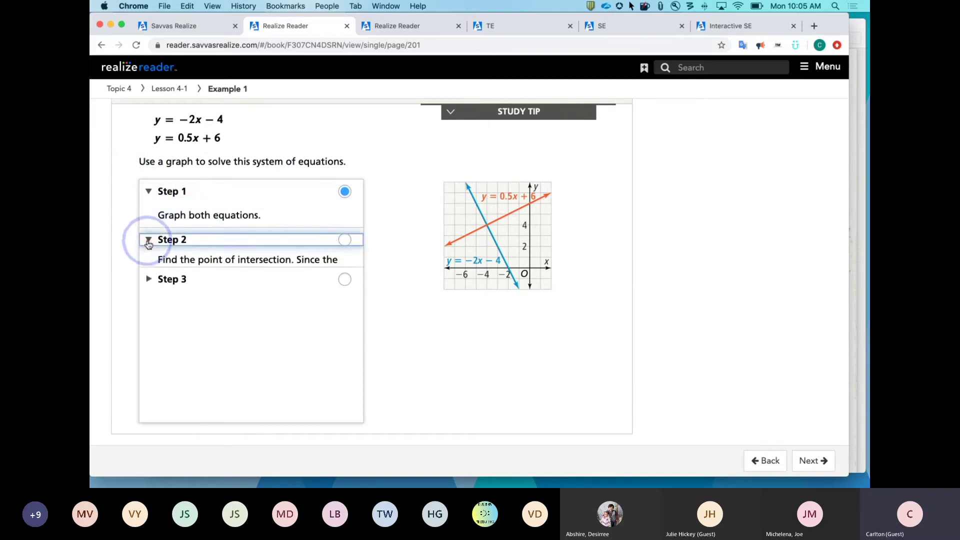
{"action": "left_click", "coordinate": [345, 240]}
{"action": "left_click", "coordinate": [149, 313]}
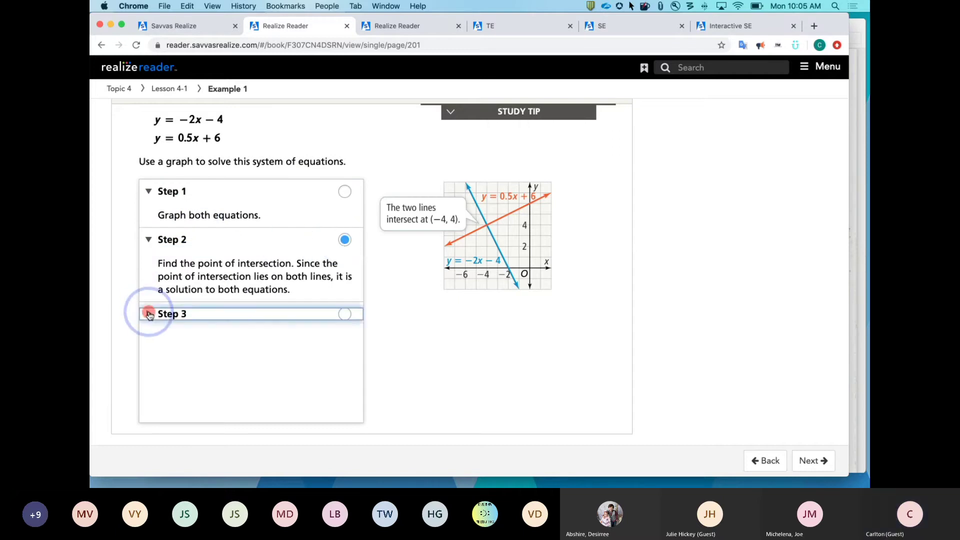
{"action": "scroll", "coordinate": [354, 322], "scroll_direction": "down", "scroll_amount": 1}
{"action": "scroll", "coordinate": [353, 323], "scroll_direction": "down", "scroll_amount": 2}
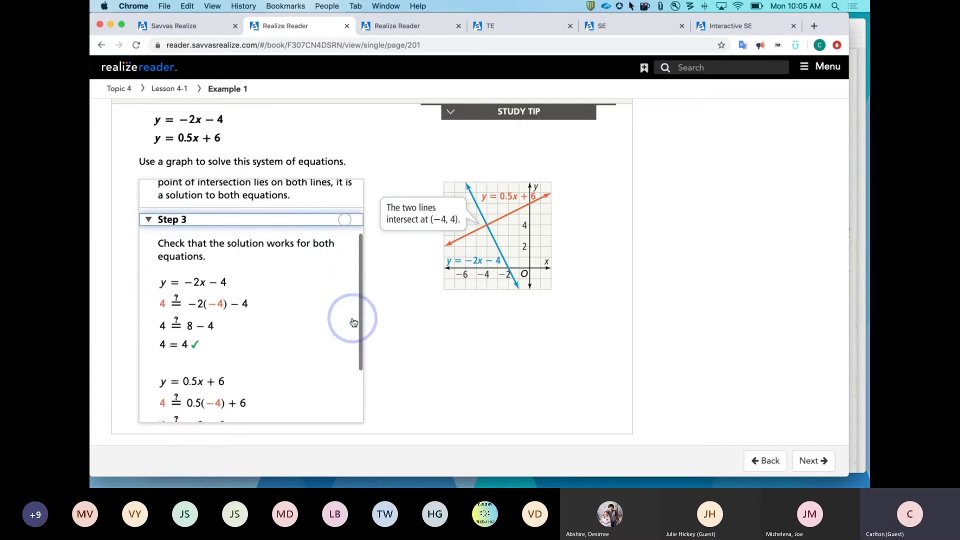
{"action": "left_click", "coordinate": [345, 214]}
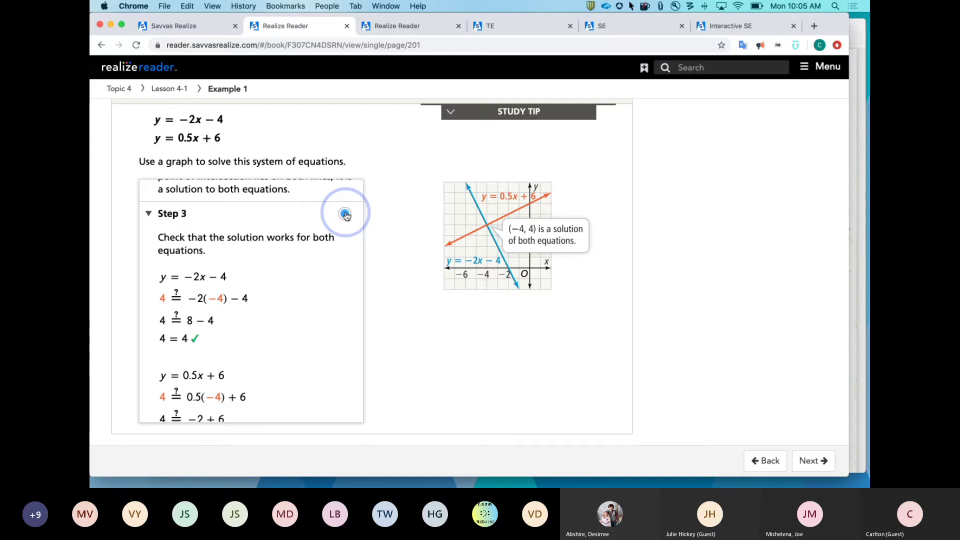
{"action": "left_click", "coordinate": [450, 306]}
{"action": "scroll", "coordinate": [452, 306], "scroll_direction": "up", "scroll_amount": 1}
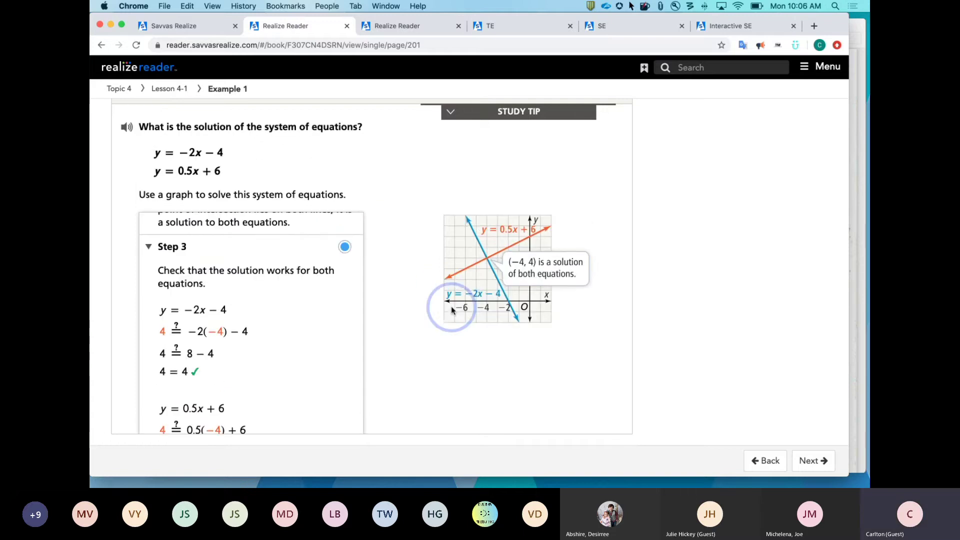
{"action": "left_click", "coordinate": [729, 326]}
Step: Go to Try It! 1a of Example 1 and open the expression list of its graph
{"action": "scroll", "coordinate": [729, 326], "scroll_direction": "up", "scroll_amount": 5}
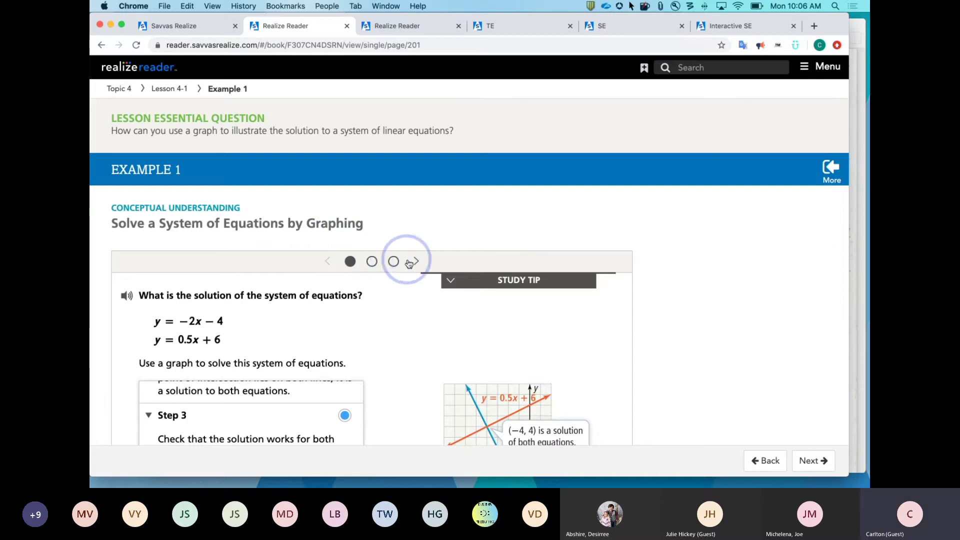
{"action": "left_click", "coordinate": [374, 262]}
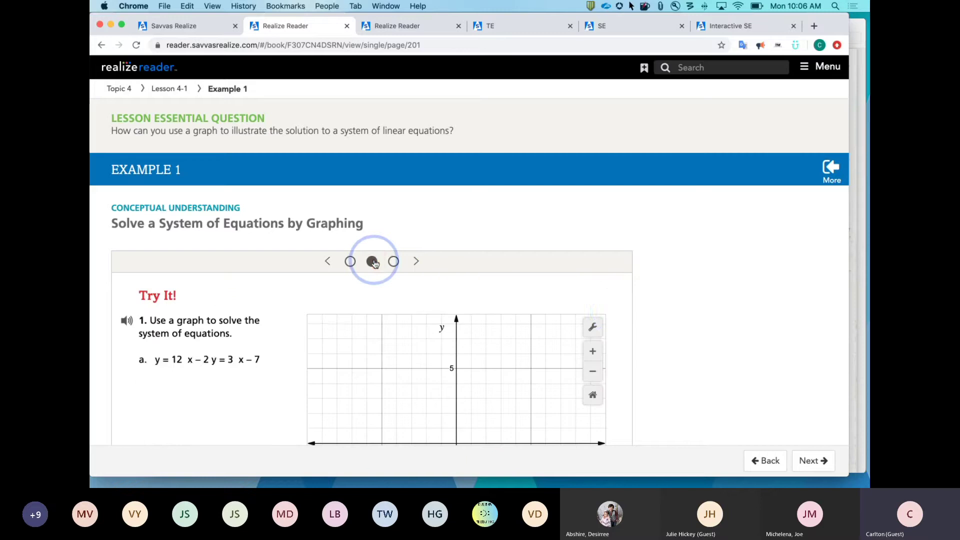
{"action": "scroll", "coordinate": [614, 310], "scroll_direction": "down", "scroll_amount": 1}
{"action": "scroll", "coordinate": [685, 306], "scroll_direction": "down", "scroll_amount": 5}
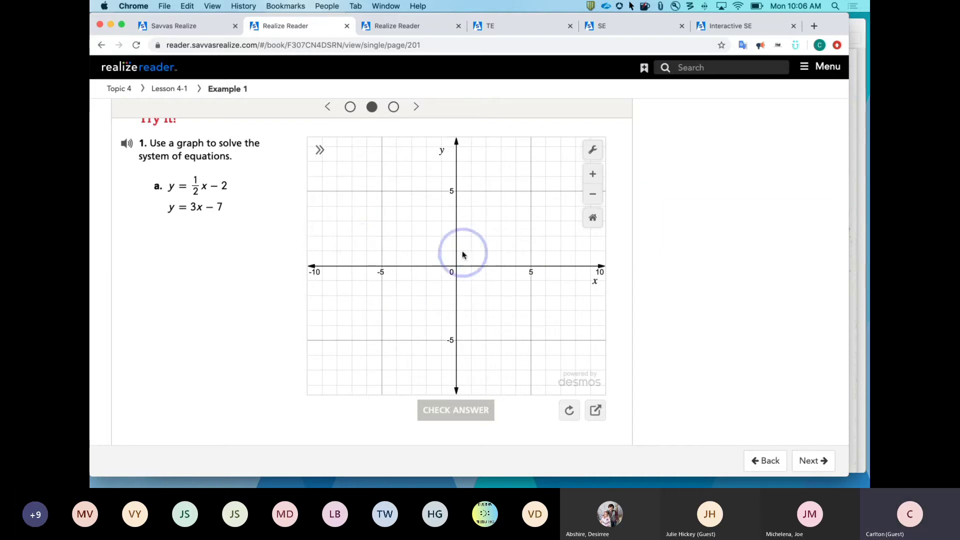
{"action": "left_click", "coordinate": [320, 150]}
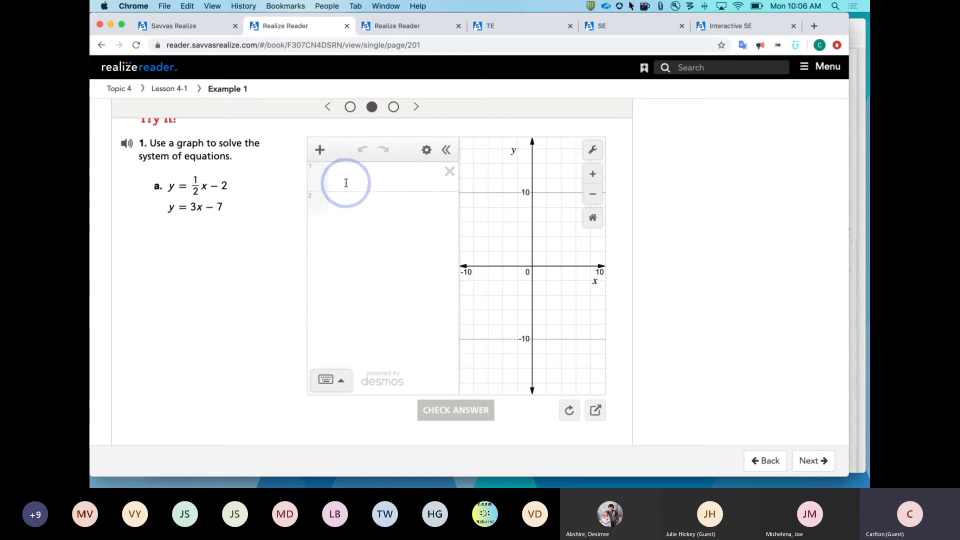
Step: Graph the first equation of Try It! 1a, y = 1/2x − 2
{"action": "left_click", "coordinate": [348, 182]}
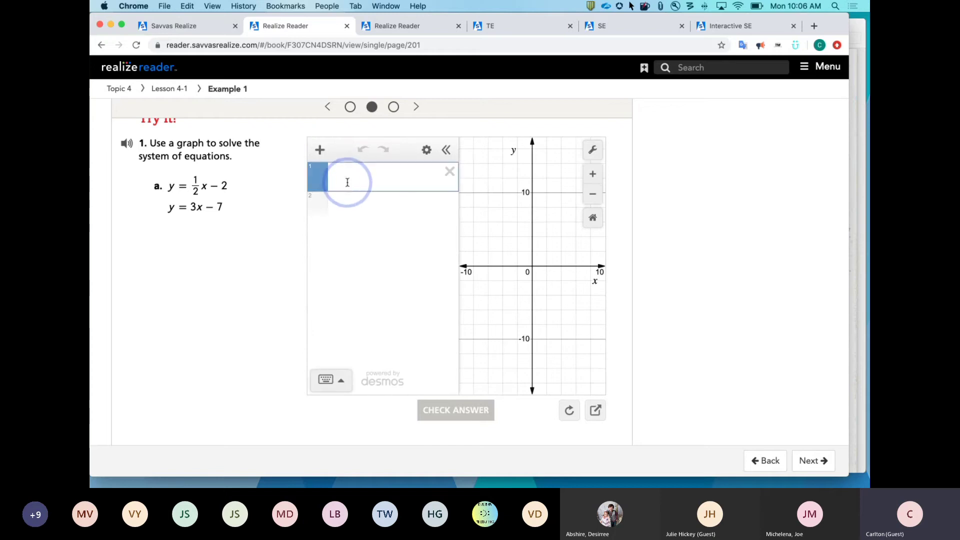
{"action": "type", "text": "y="}
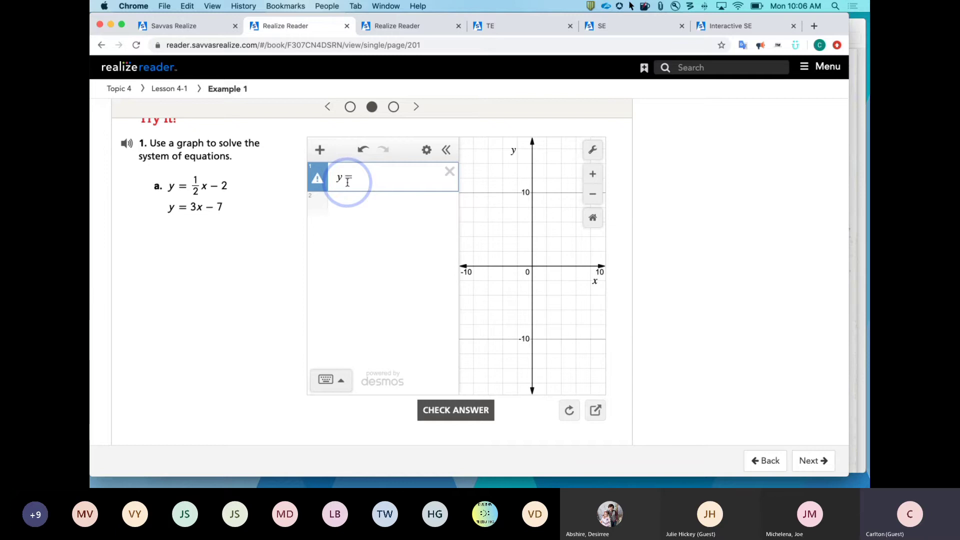
{"action": "type", "text": "1/2"}
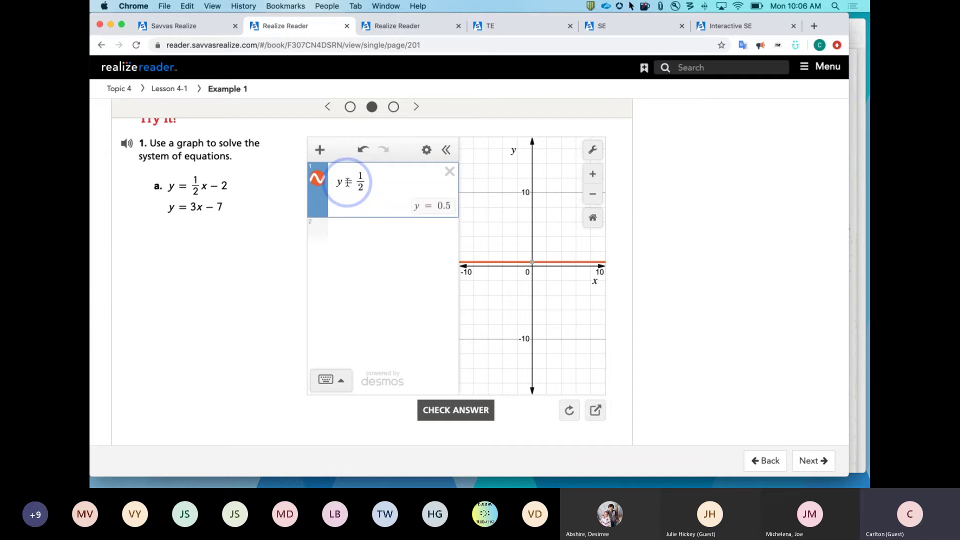
{"action": "key", "text": "Right"}
{"action": "type", "text": "x-"}
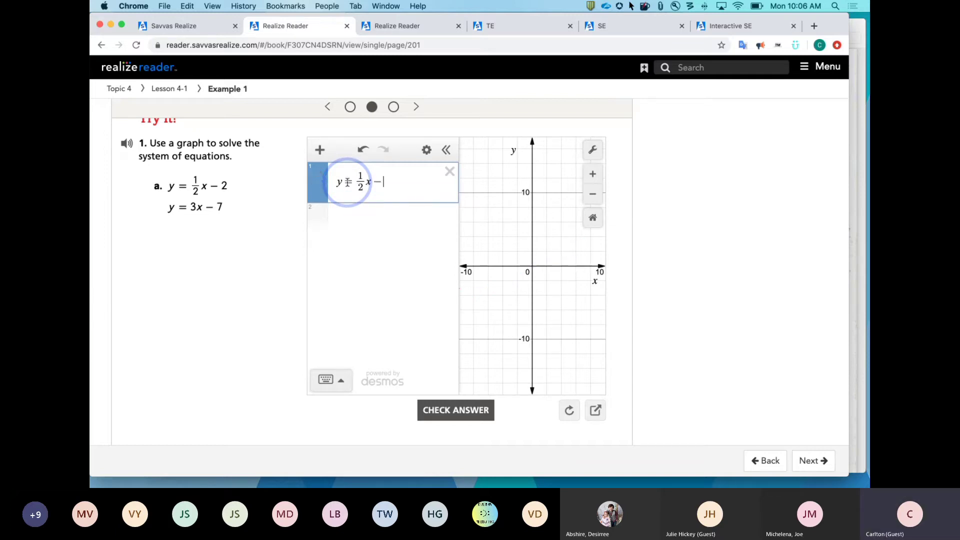
{"action": "type", "text": "2"}
{"action": "key", "text": "Return"}
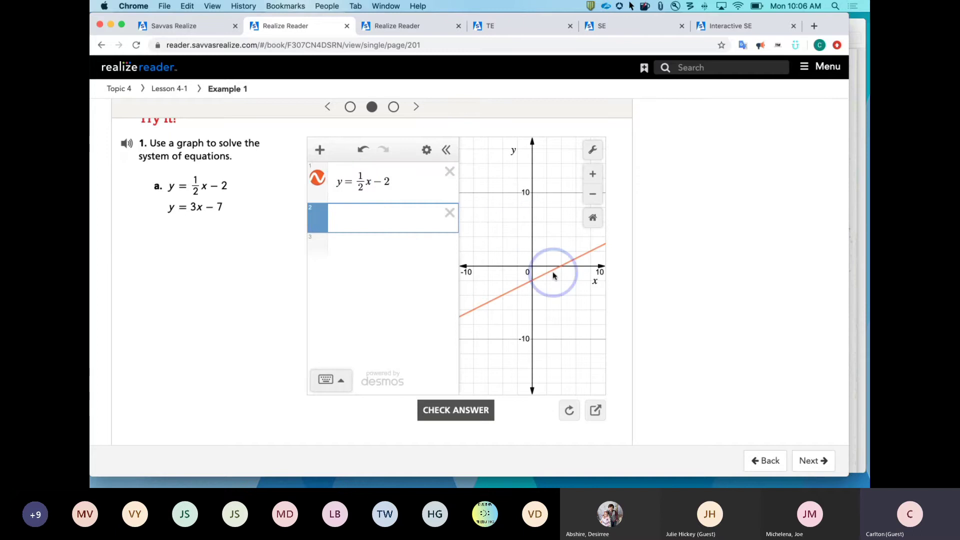
Step: Graph the second equation, y = 3x − 7, and collapse the expression list
{"action": "type", "text": "y"}
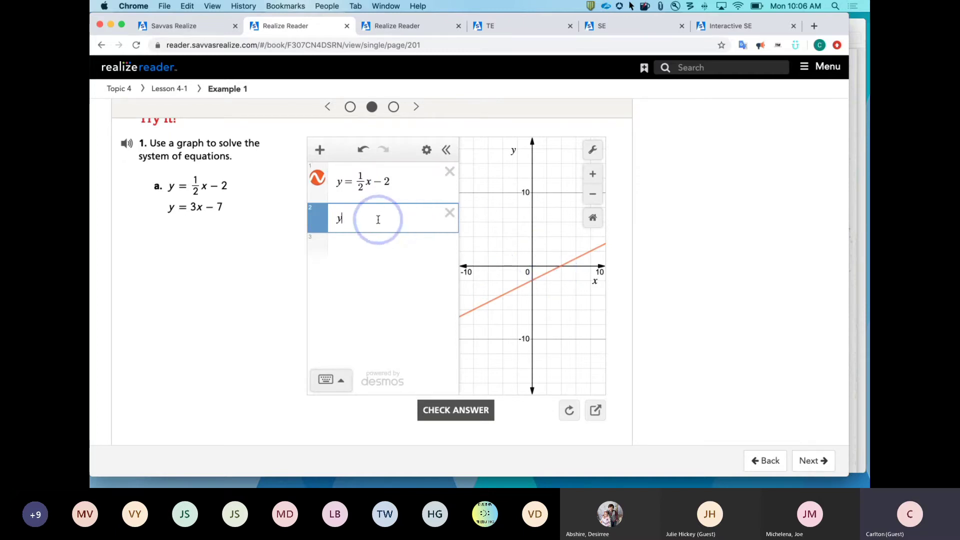
{"action": "type", "text": "="}
{"action": "type", "text": "3x-7"}
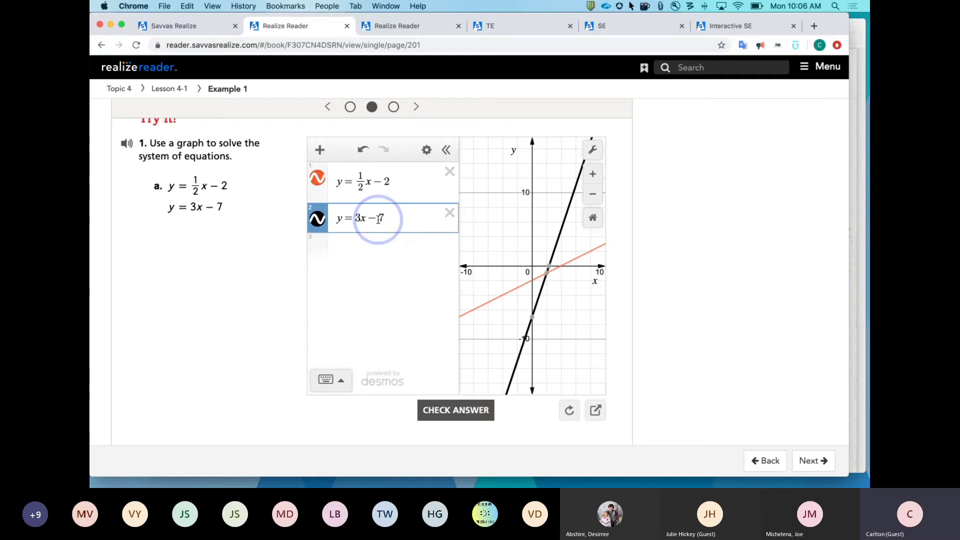
{"action": "key", "text": "Return"}
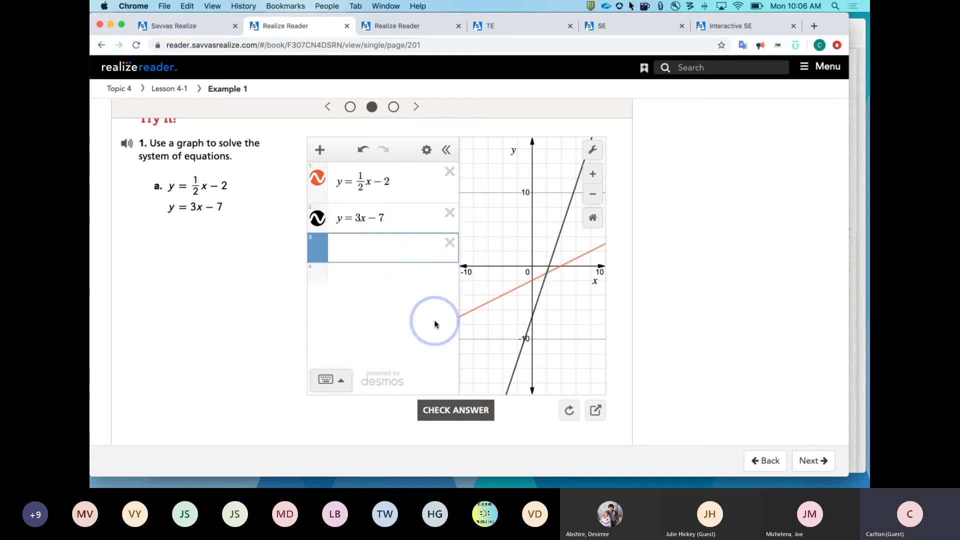
{"action": "left_click", "coordinate": [446, 149]}
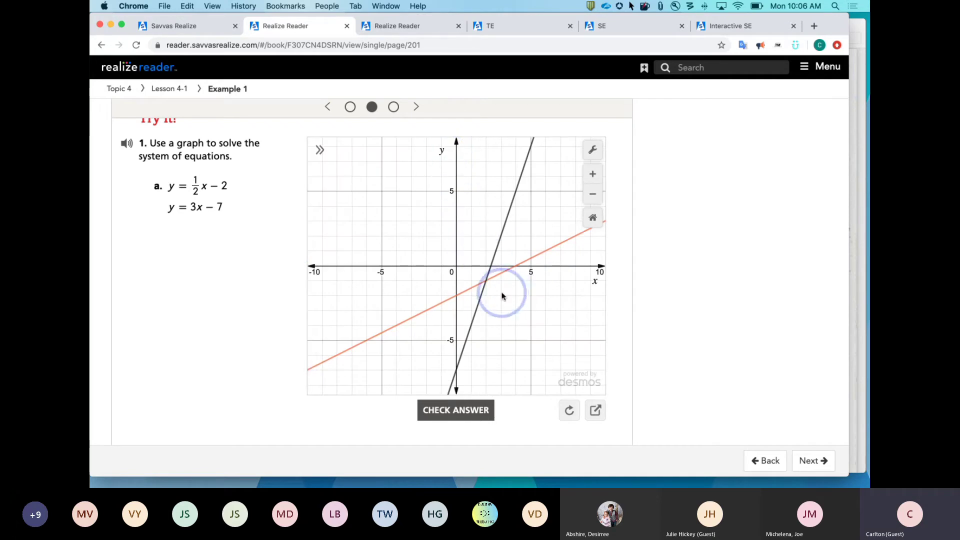
Step: Mark the intersection point of the two lines on the graph and check the answer
{"action": "scroll", "coordinate": [508, 283], "scroll_direction": "up", "scroll_amount": 5}
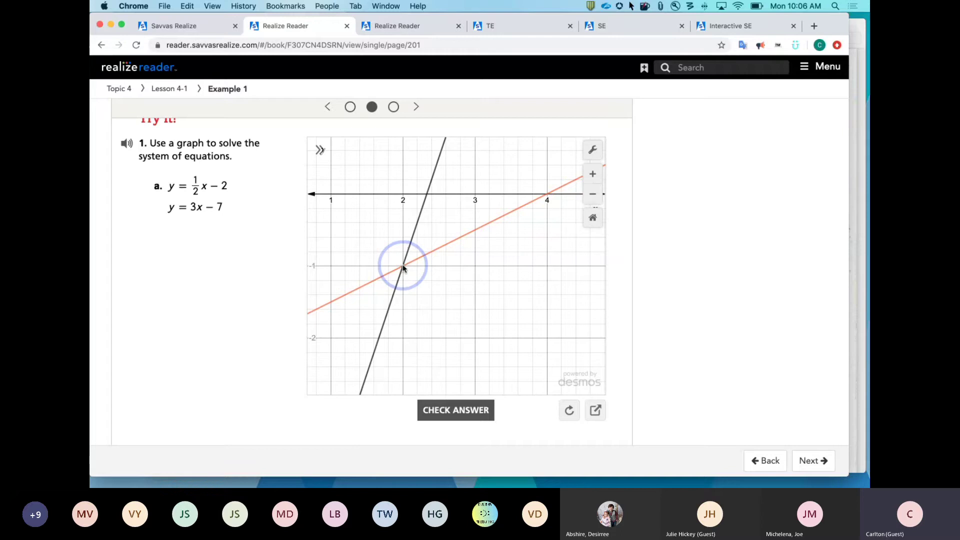
{"action": "left_click", "coordinate": [401, 267]}
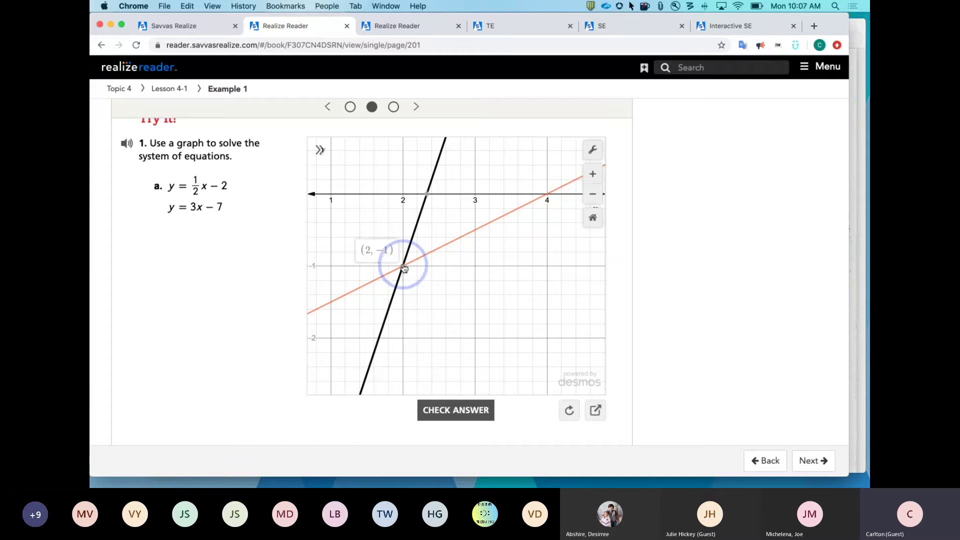
{"action": "left_click", "coordinate": [403, 268]}
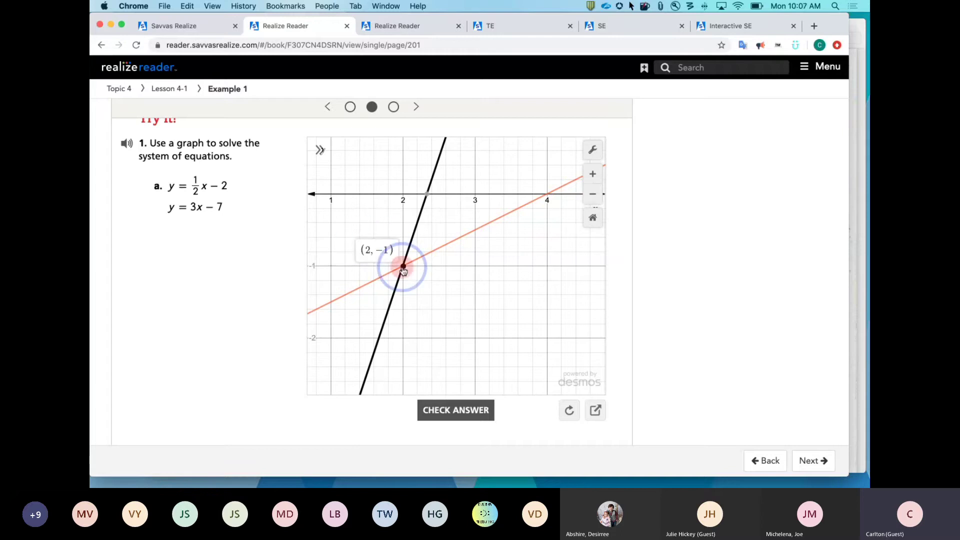
{"action": "left_click", "coordinate": [455, 410]}
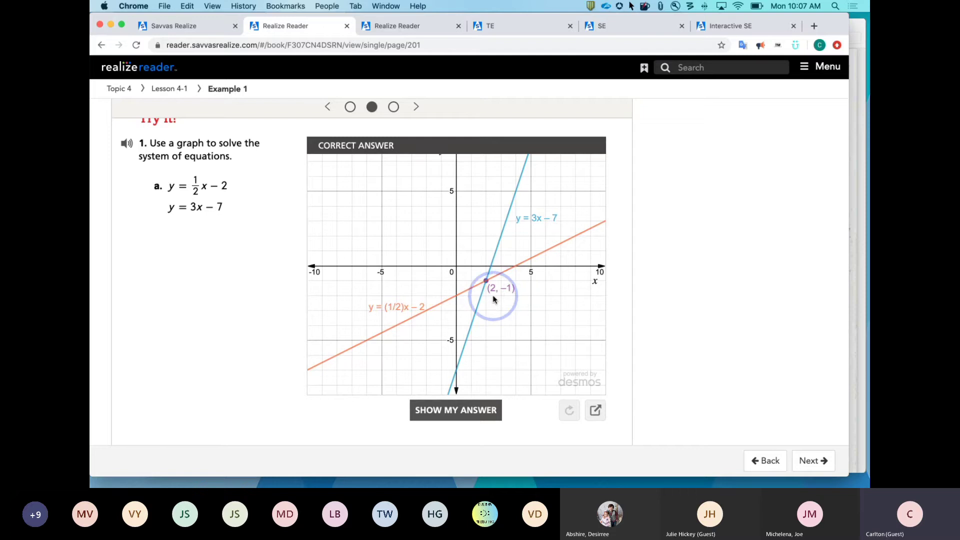
Step: View Try It! 1b of Example 1, then advance to Example 2 of Lesson 4-1
{"action": "left_click", "coordinate": [394, 108]}
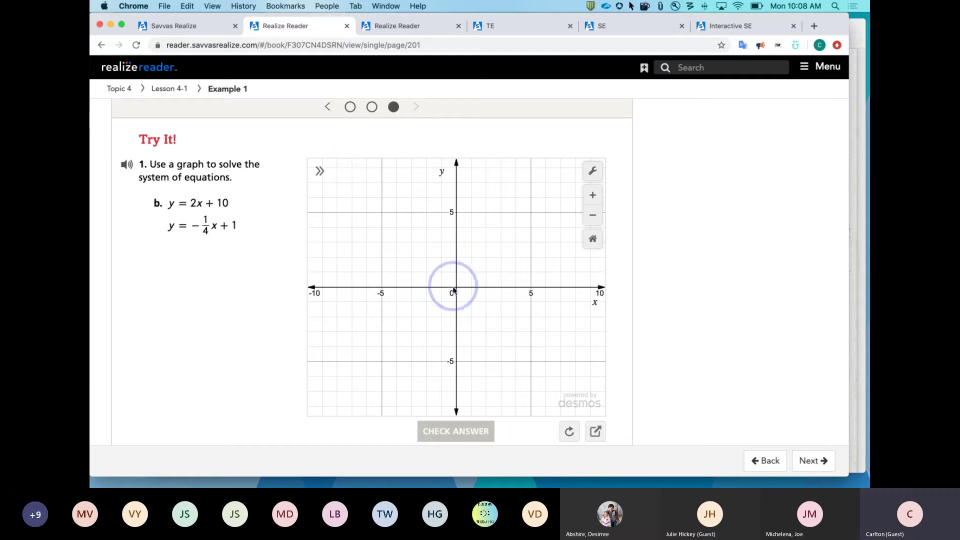
{"action": "scroll", "coordinate": [660, 326], "scroll_direction": "down", "scroll_amount": 1}
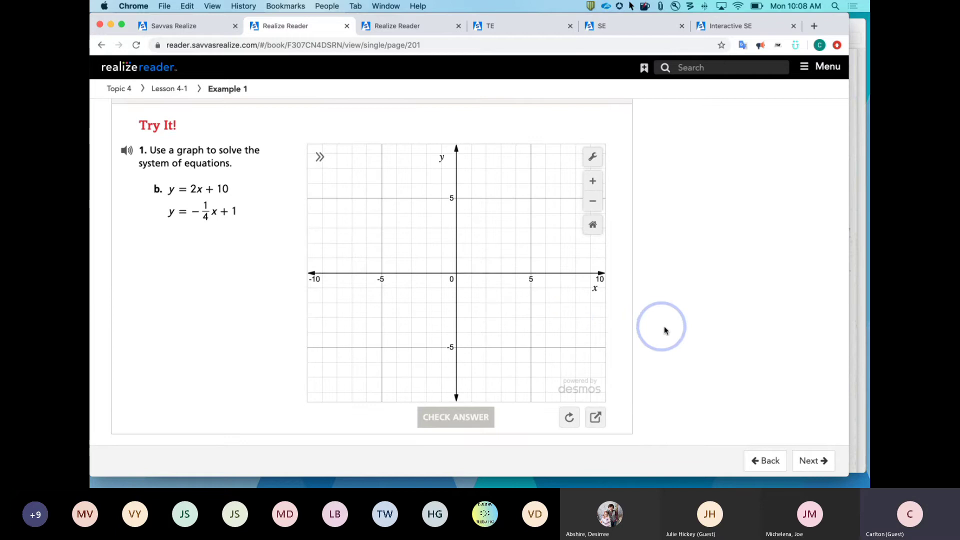
{"action": "scroll", "coordinate": [733, 337], "scroll_direction": "up", "scroll_amount": 5}
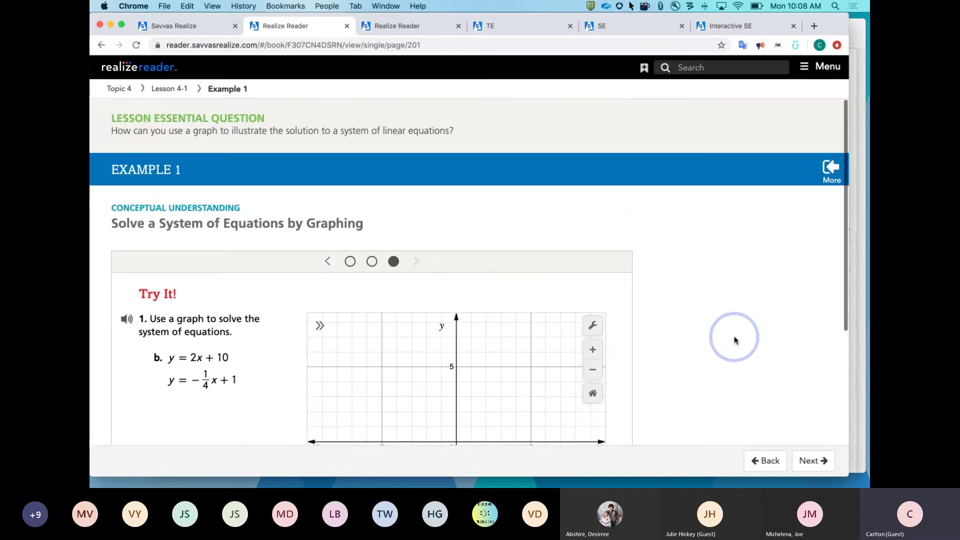
{"action": "left_click", "coordinate": [812, 461]}
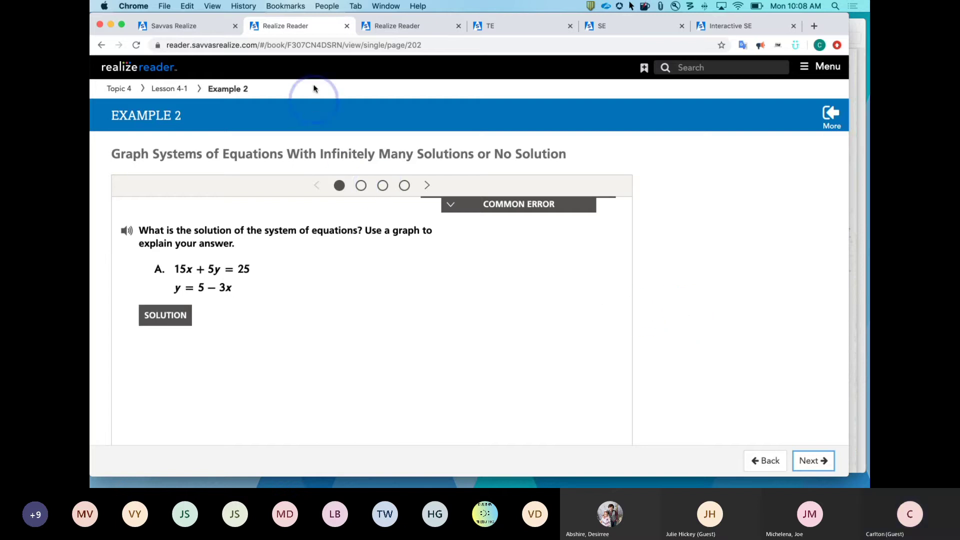
Step: Return to Savvas Realize, exit the Interactive Student Edition, and expand the NGA Center CCSSO Mathematics K-12 2010 list in the program's standards
{"action": "left_click", "coordinate": [193, 26]}
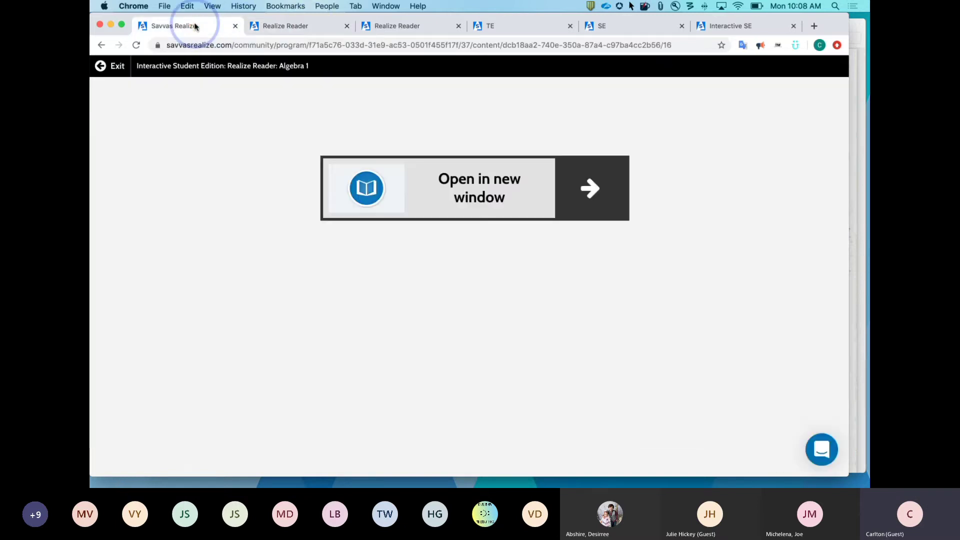
{"action": "left_click", "coordinate": [111, 65]}
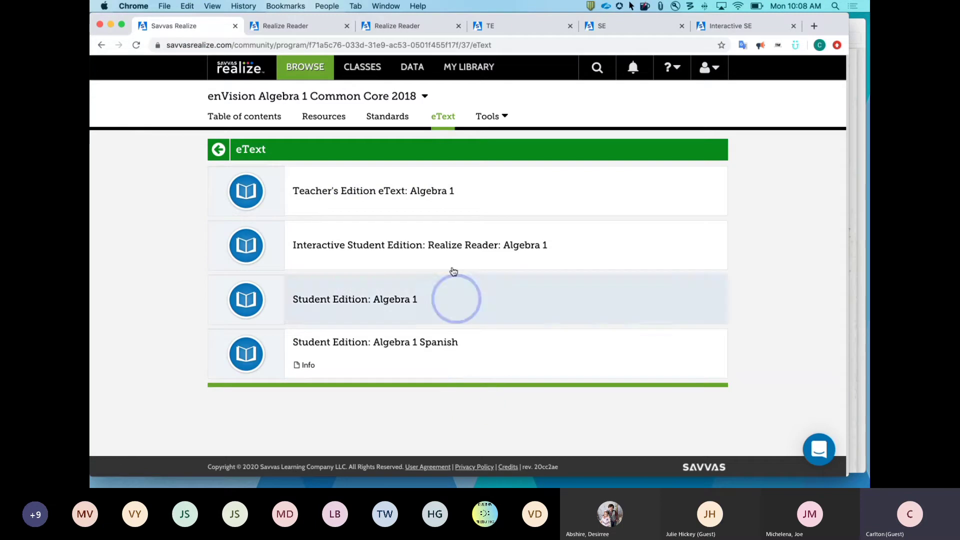
{"action": "left_click", "coordinate": [393, 118]}
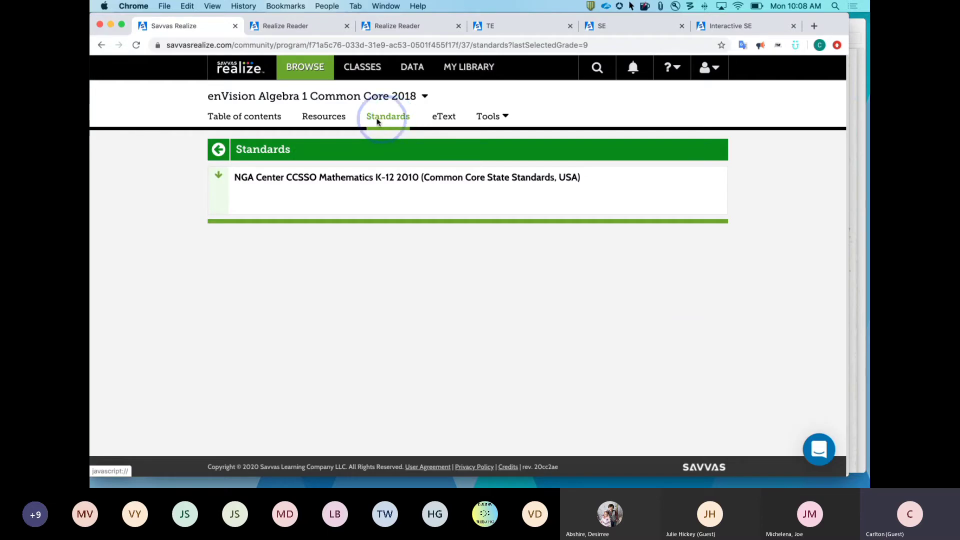
{"action": "left_click", "coordinate": [220, 183]}
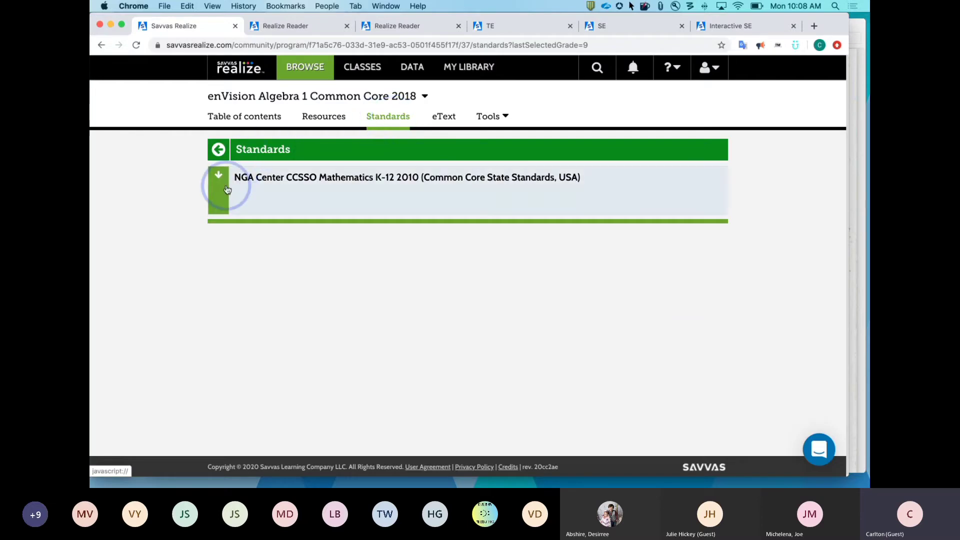
{"action": "left_click", "coordinate": [390, 116]}
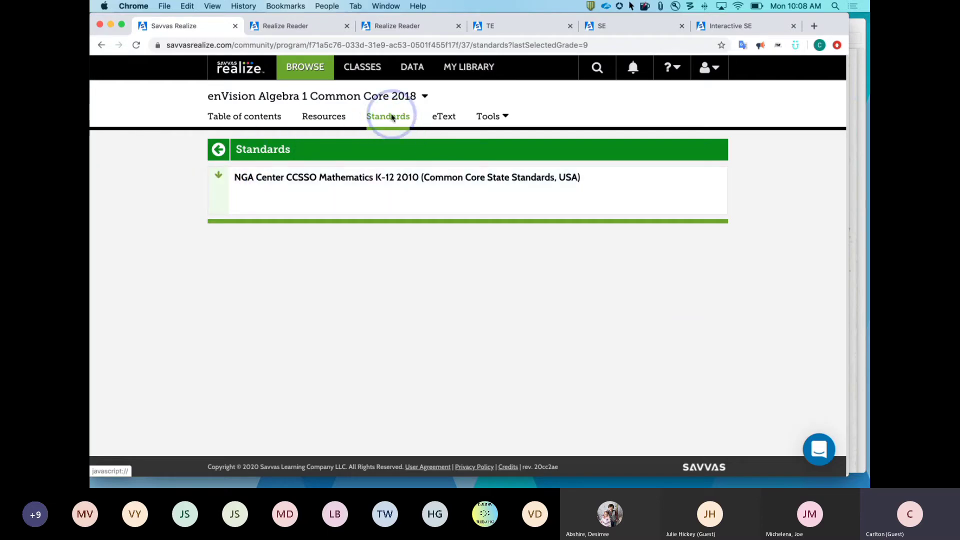
{"action": "left_click", "coordinate": [394, 122]}
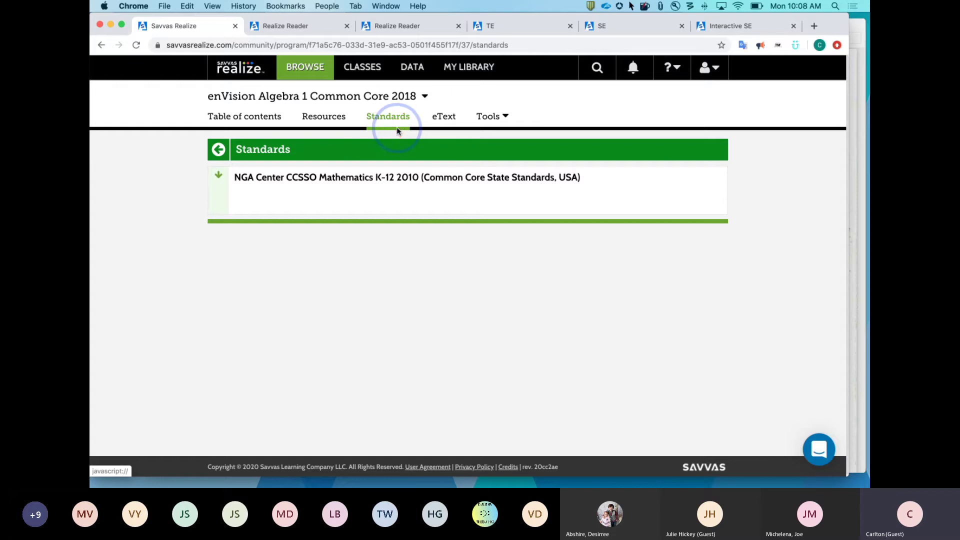
{"action": "left_click", "coordinate": [221, 182]}
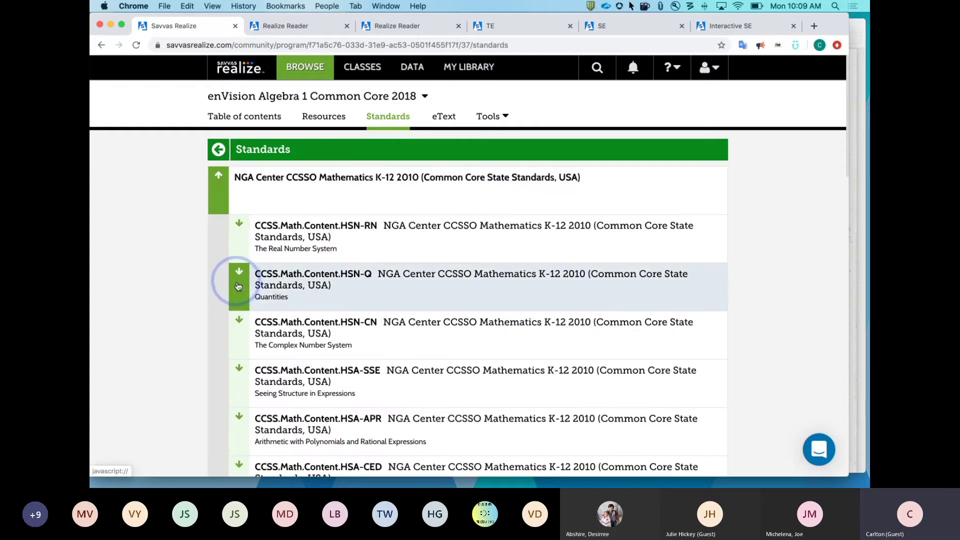
Step: Expand the Quantities standard HSN-Q down to HSN-Q.A and open the lessons aligned to CCSS.Math.Content.HSN-Q.A.1
{"action": "left_click", "coordinate": [239, 286]}
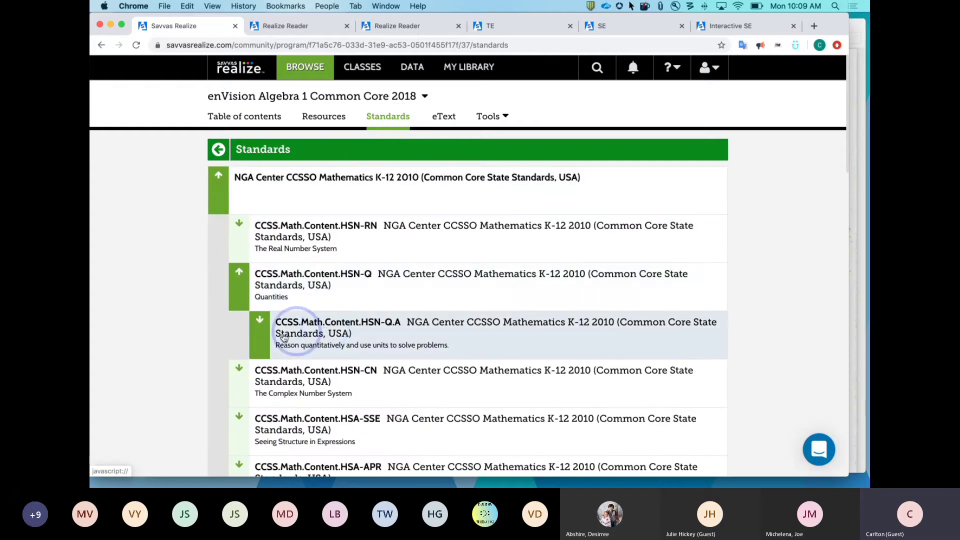
{"action": "left_click", "coordinate": [264, 333]}
{"action": "scroll", "coordinate": [264, 329], "scroll_direction": "down", "scroll_amount": 2}
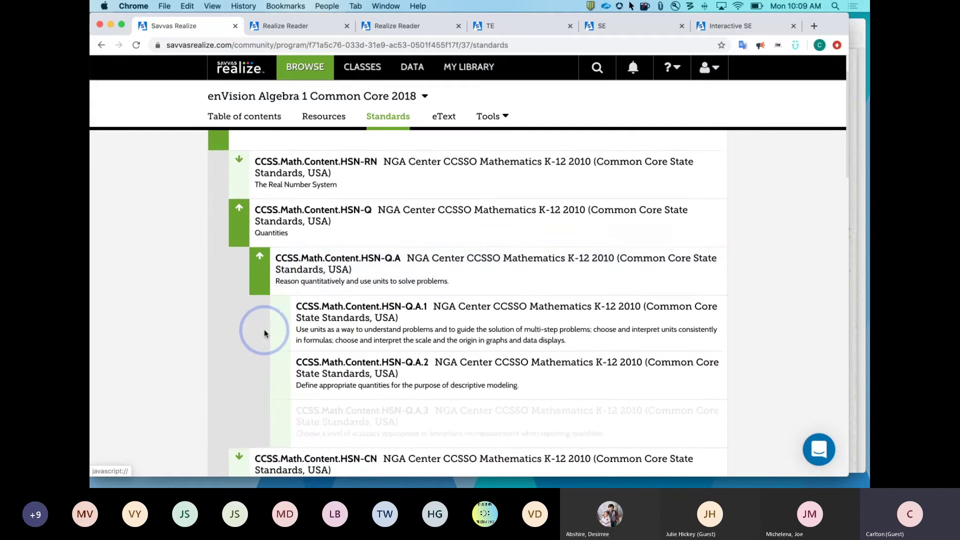
{"action": "left_click", "coordinate": [240, 210]}
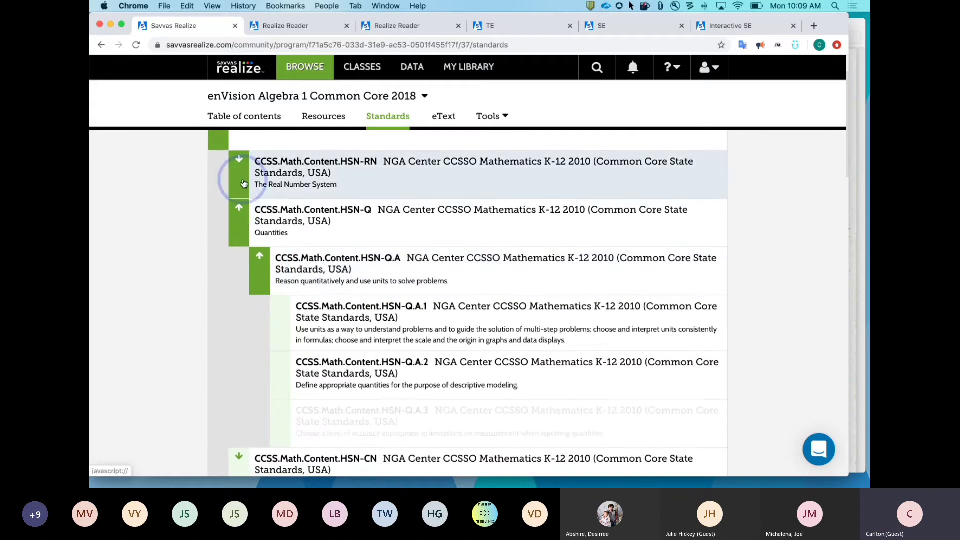
{"action": "left_click", "coordinate": [259, 271]}
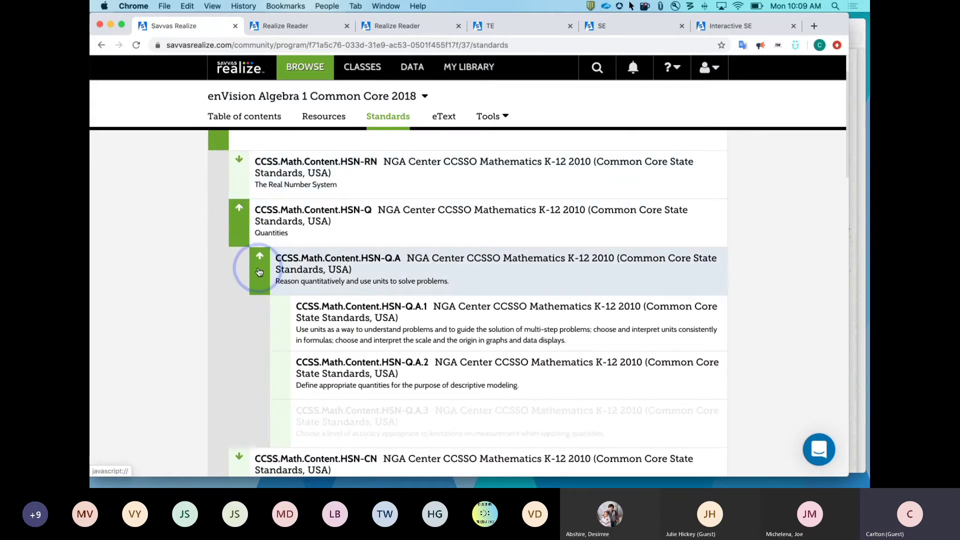
{"action": "left_click", "coordinate": [343, 318]}
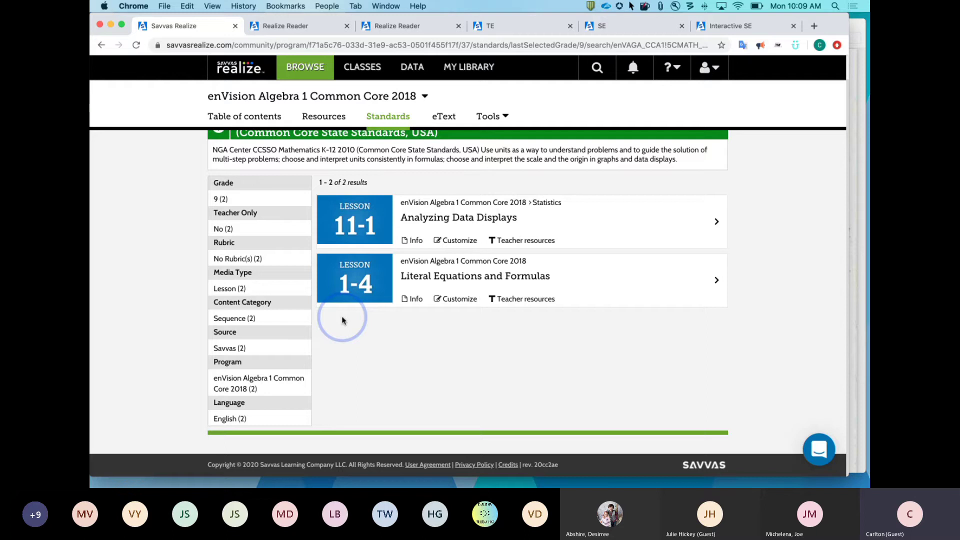
{"action": "scroll", "coordinate": [342, 320], "scroll_direction": "up", "scroll_amount": 1}
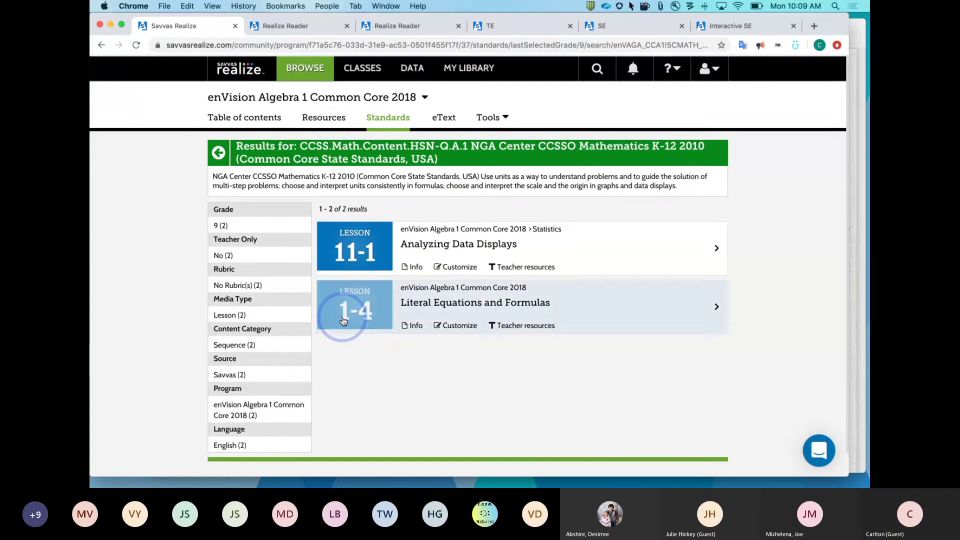
Step: Search the program's resources for "quiz"
{"action": "left_click", "coordinate": [334, 119]}
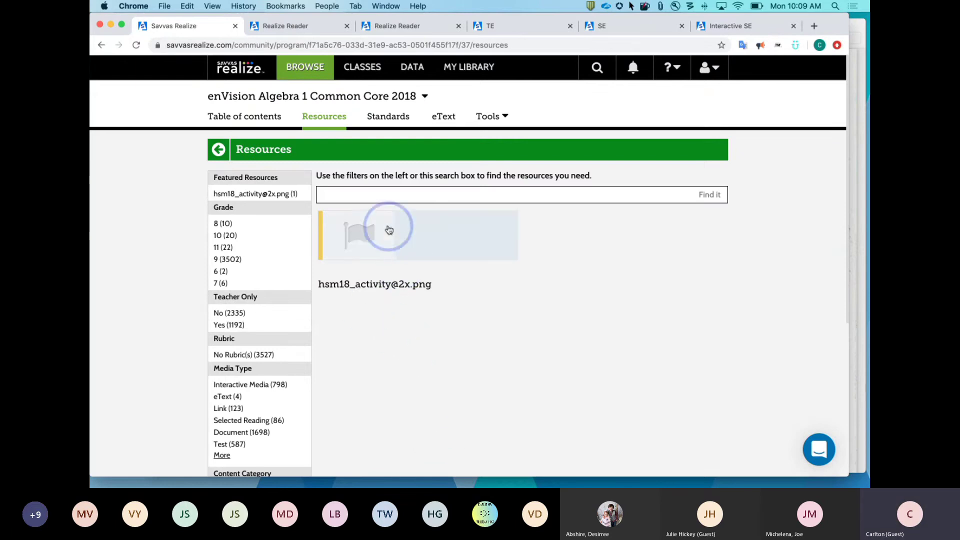
{"action": "left_click", "coordinate": [381, 196]}
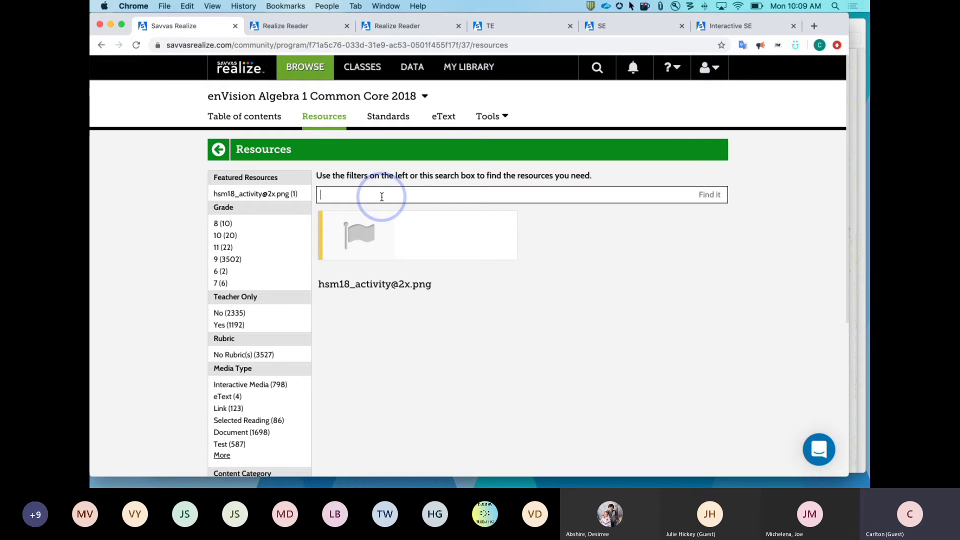
{"action": "type", "text": "quiz"}
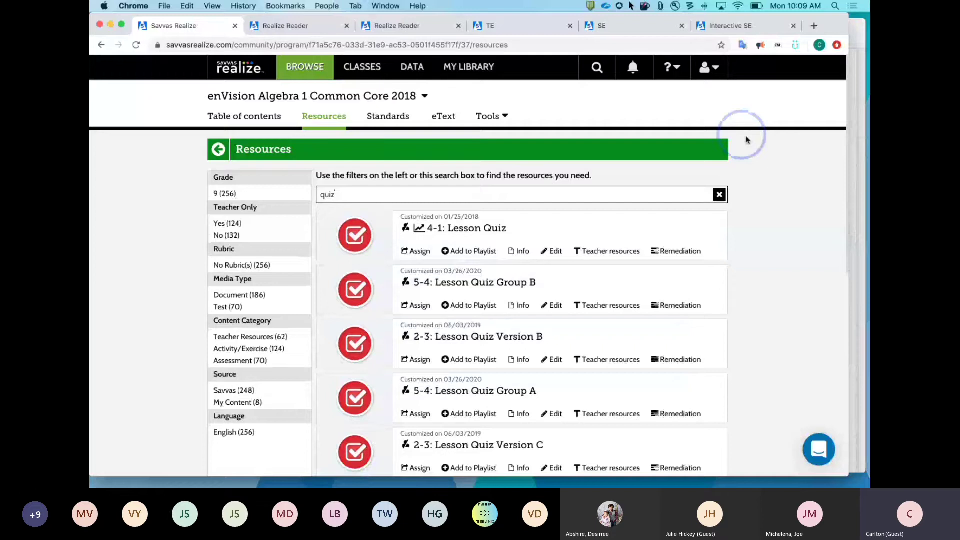
Step: Clear the resource search and search the program's resources for "project" instead
{"action": "left_click", "coordinate": [719, 194]}
{"action": "left_click", "coordinate": [558, 196]}
{"action": "type", "text": "pr"}
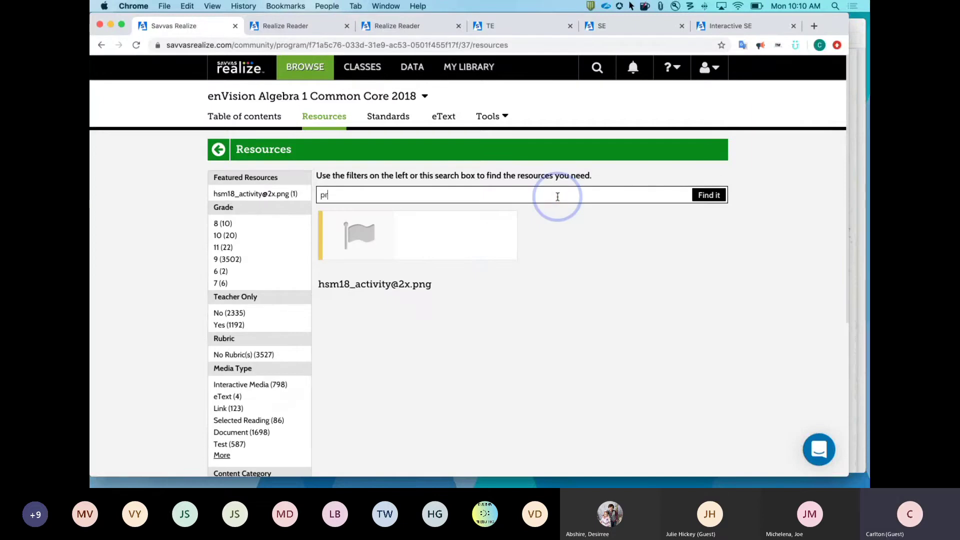
{"action": "type", "text": "oject"}
{"action": "key", "text": "Return"}
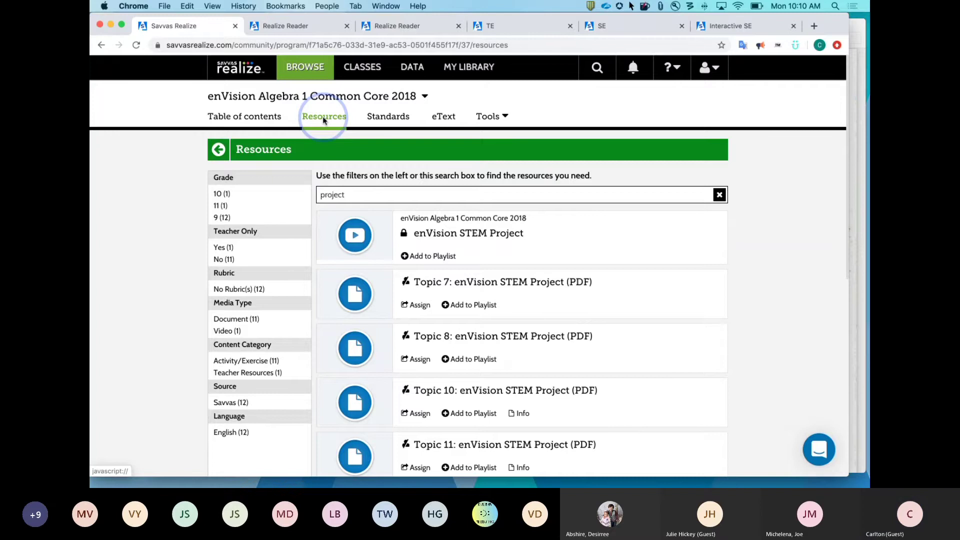
Step: From the table of contents, open Topic 2 Linear Equations, then Lesson 2-2 Point-Slope Form, and view its content through Practice Problem Solving
{"action": "left_click", "coordinate": [252, 121]}
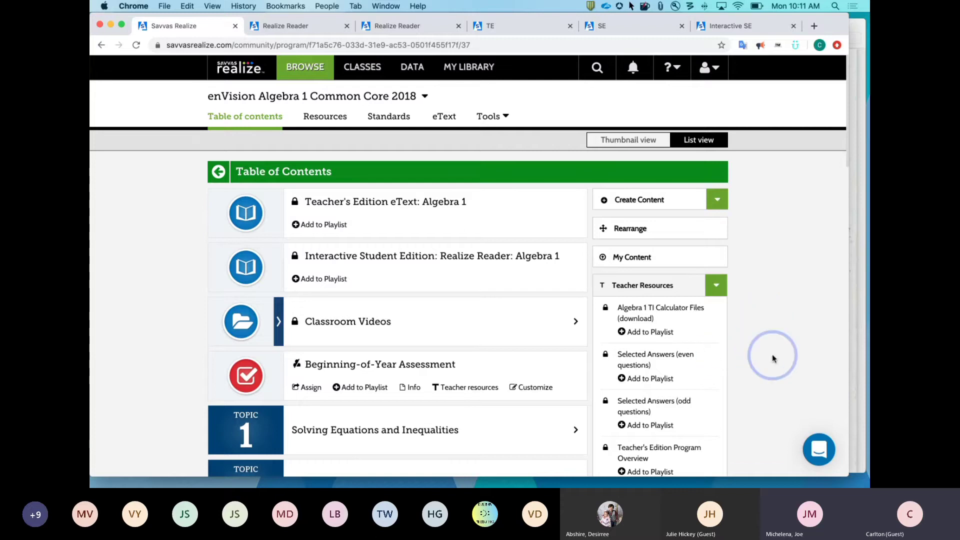
{"action": "scroll", "coordinate": [772, 355], "scroll_direction": "down", "scroll_amount": 4}
{"action": "scroll", "coordinate": [773, 355], "scroll_direction": "down", "scroll_amount": 1}
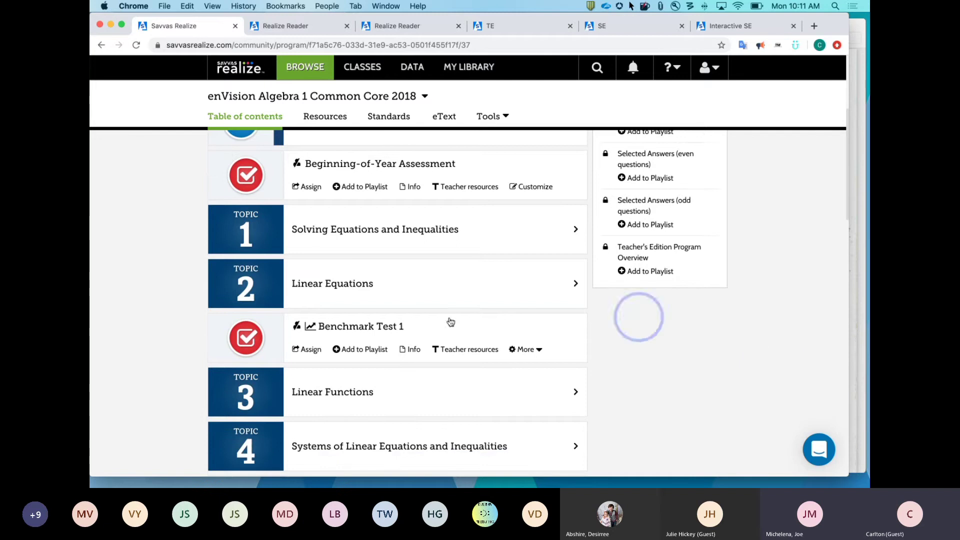
{"action": "left_click", "coordinate": [239, 288]}
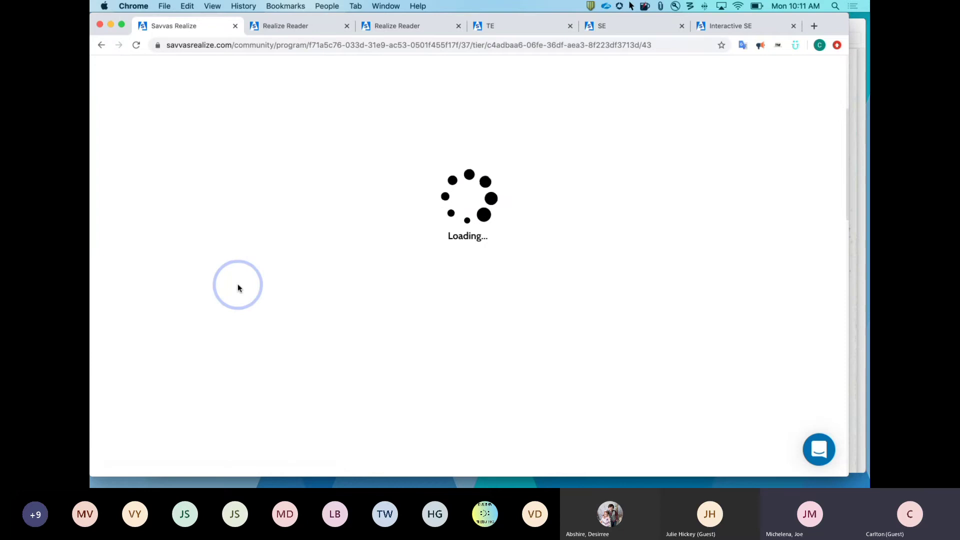
{"action": "scroll", "coordinate": [193, 272], "scroll_direction": "down", "scroll_amount": 5}
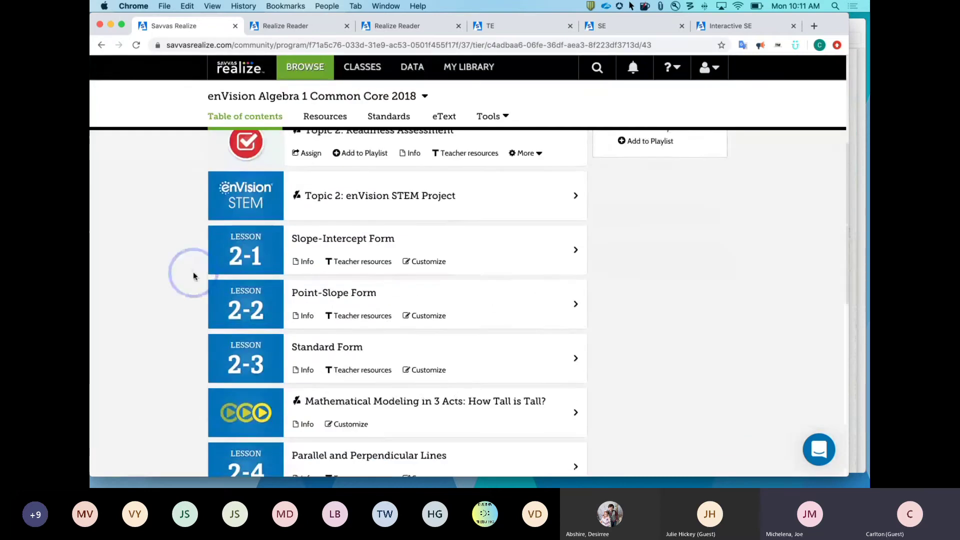
{"action": "left_click", "coordinate": [233, 303]}
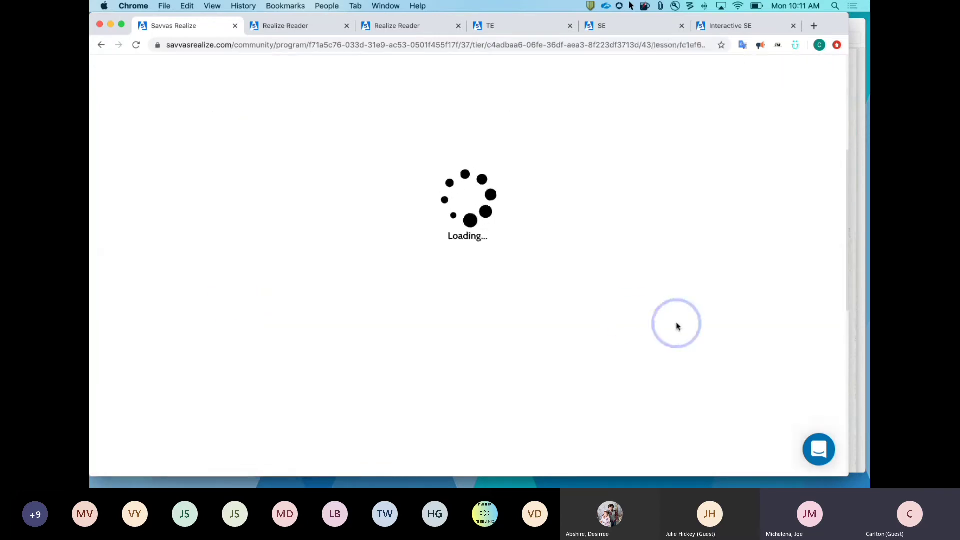
{"action": "scroll", "coordinate": [678, 327], "scroll_direction": "down", "scroll_amount": 10}
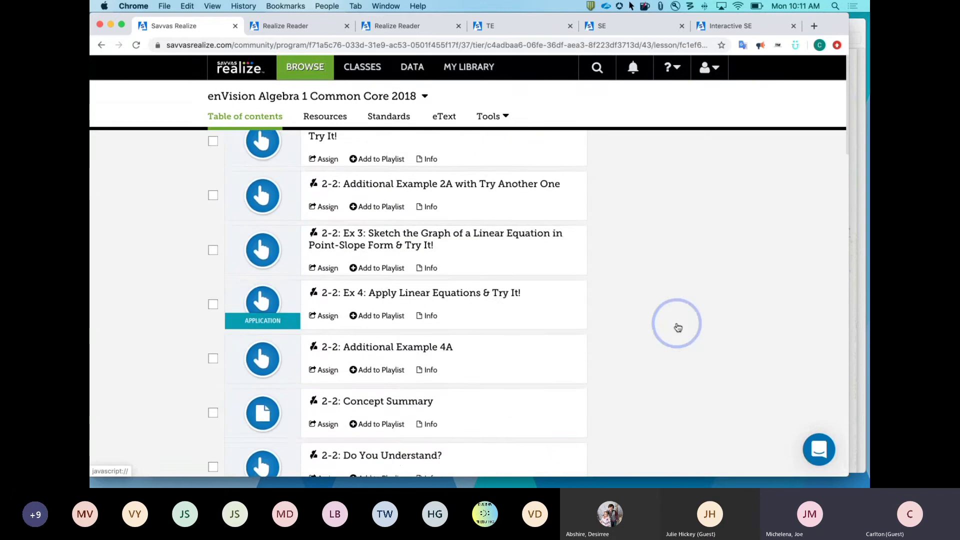
{"action": "scroll", "coordinate": [678, 327], "scroll_direction": "down", "scroll_amount": 4}
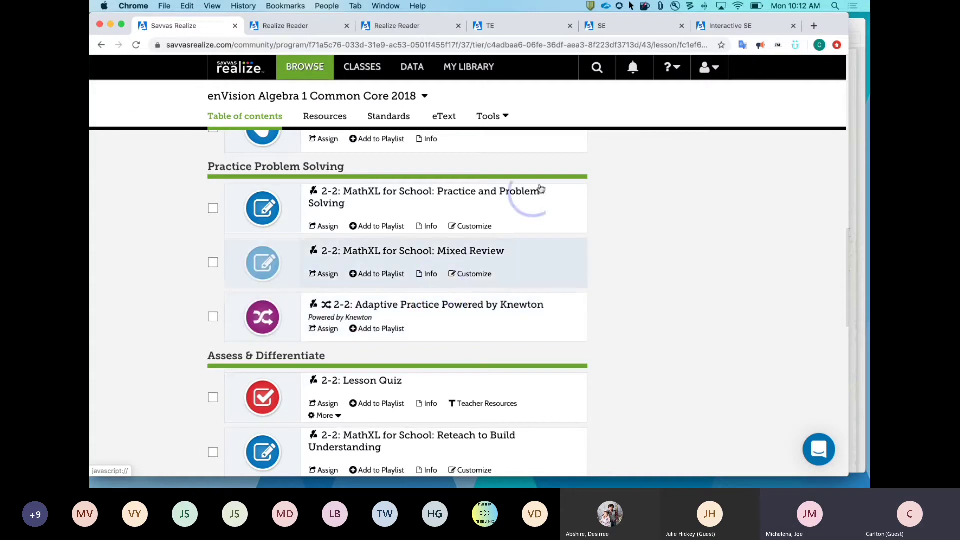
Step: Search all Realize content for "fractions", replacing the previous search term
{"action": "left_click", "coordinate": [597, 71]}
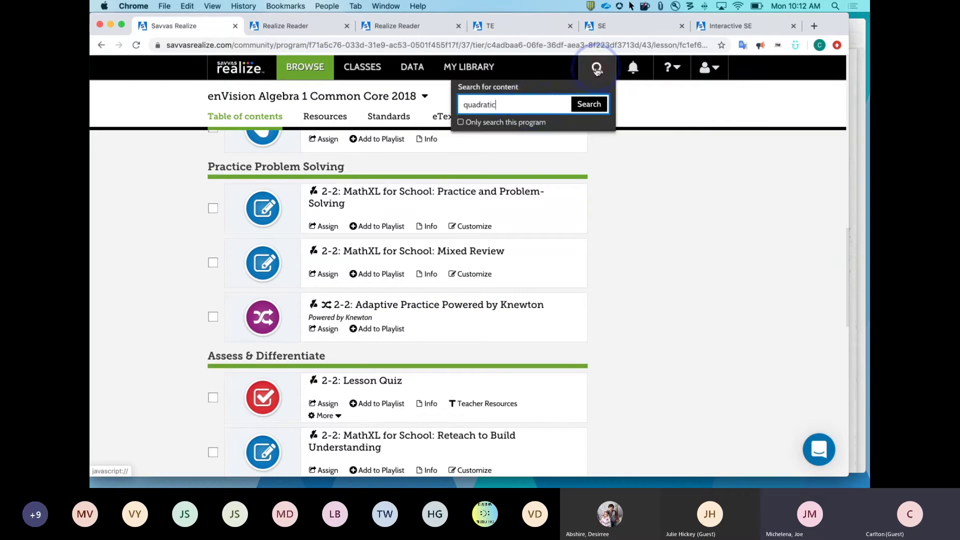
{"action": "double_click", "coordinate": [531, 105]}
{"action": "type", "text": "f"}
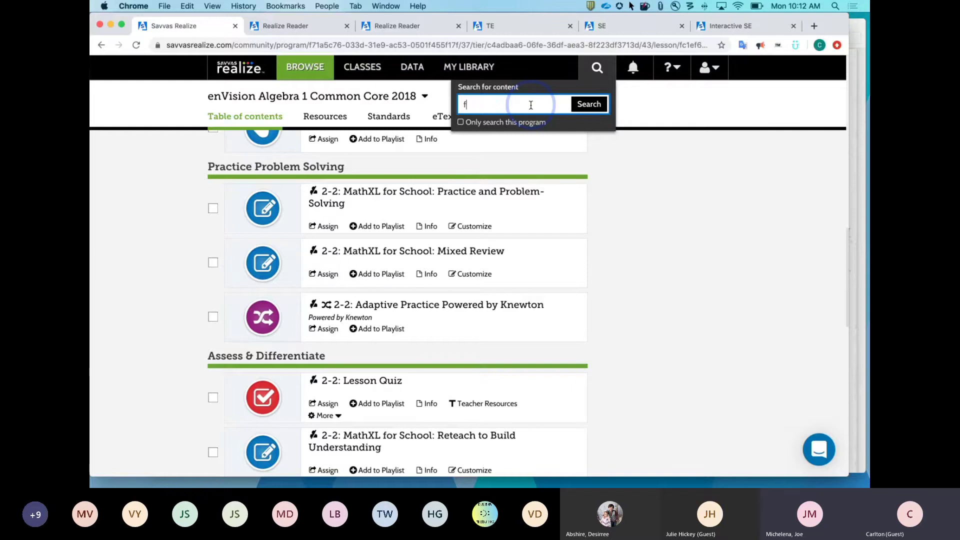
{"action": "type", "text": "ractions"}
{"action": "key", "text": "Return"}
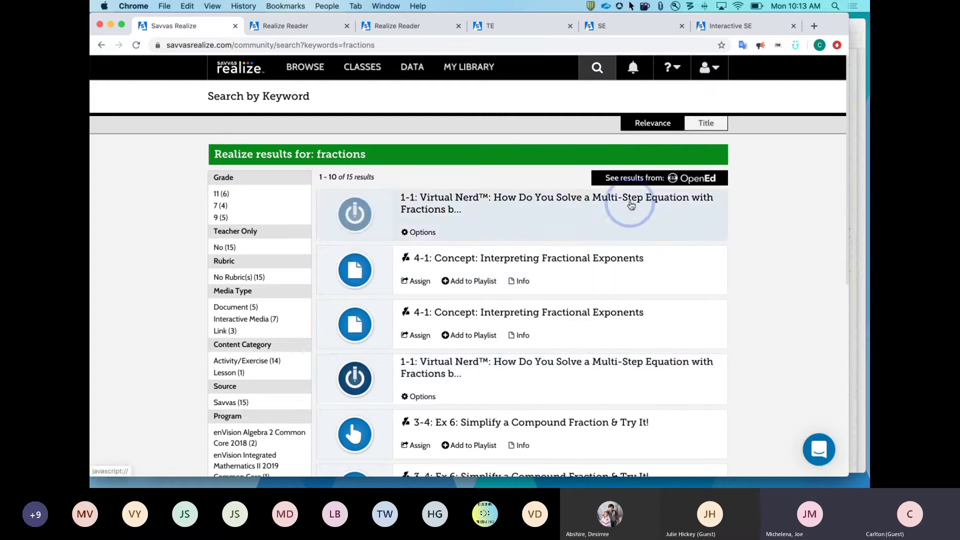
Step: Show the OpenEd results for fractions and look through the listed resources
{"action": "left_click", "coordinate": [679, 179]}
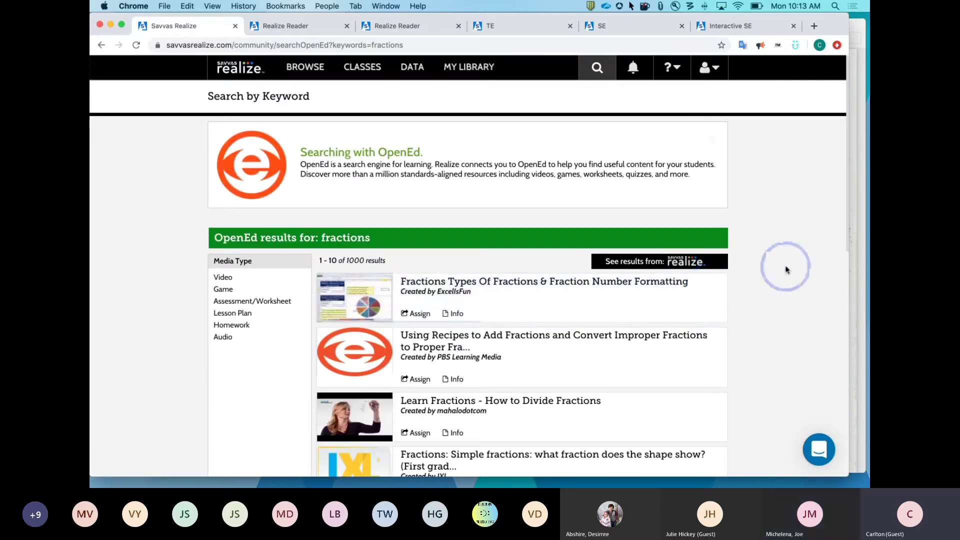
{"action": "scroll", "coordinate": [786, 269], "scroll_direction": "down", "scroll_amount": 1}
{"action": "scroll", "coordinate": [786, 269], "scroll_direction": "down", "scroll_amount": 8}
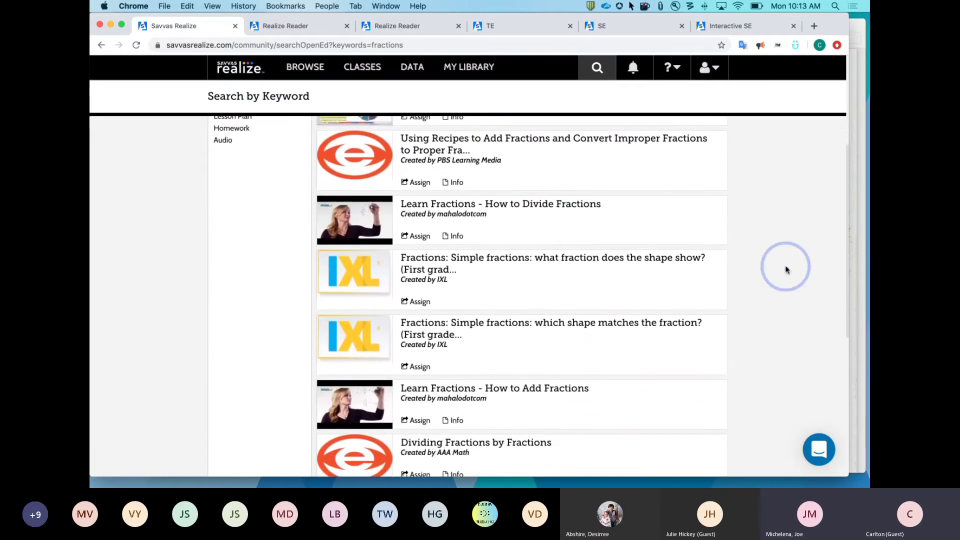
{"action": "scroll", "coordinate": [785, 270], "scroll_direction": "down", "scroll_amount": 1}
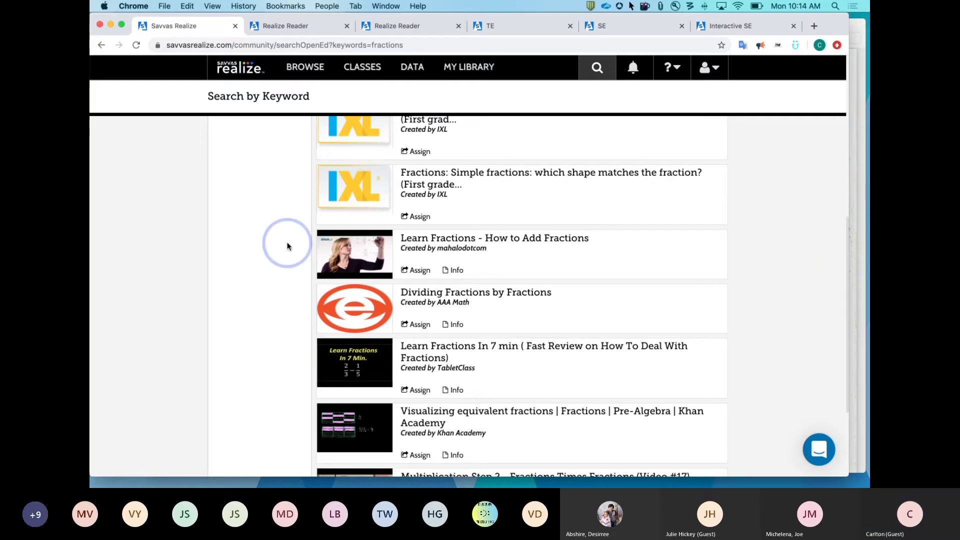
{"action": "scroll", "coordinate": [286, 244], "scroll_direction": "up", "scroll_amount": 10}
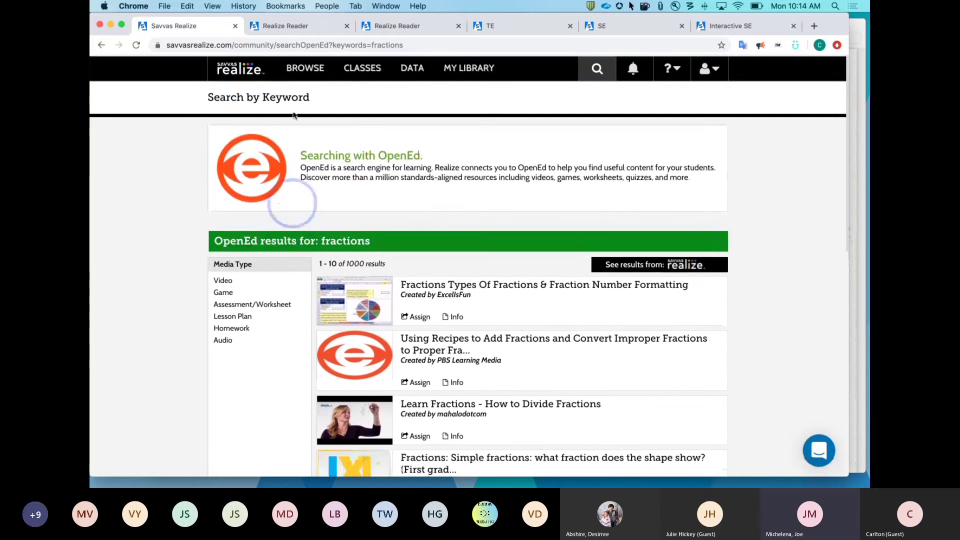
Step: Return to the Realize home page and launch the Smart Countdown Timer app
{"action": "left_click", "coordinate": [245, 75]}
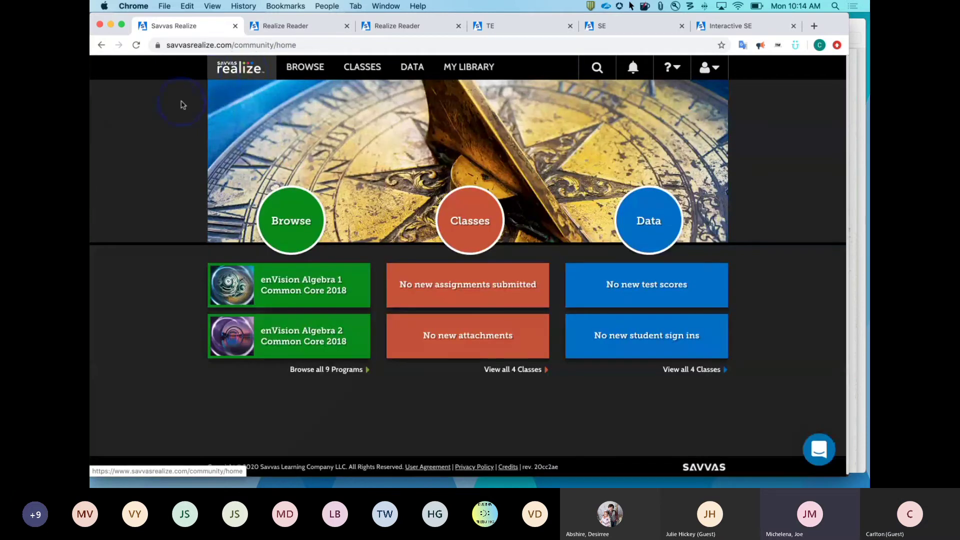
{"action": "mouse_move", "coordinate": [508, 477]}
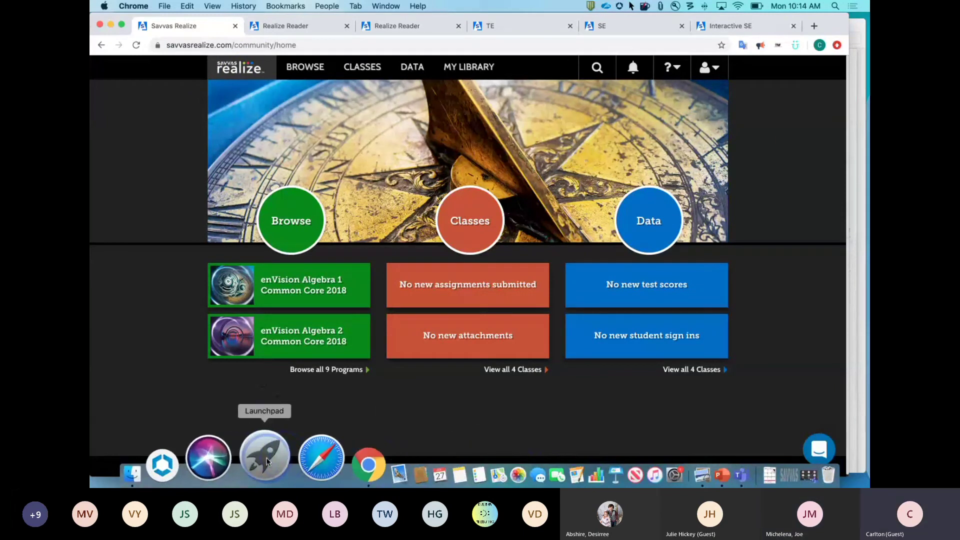
{"action": "left_click", "coordinate": [266, 461]}
{"action": "scroll", "coordinate": [494, 356], "scroll_direction": "right", "scroll_amount": 3}
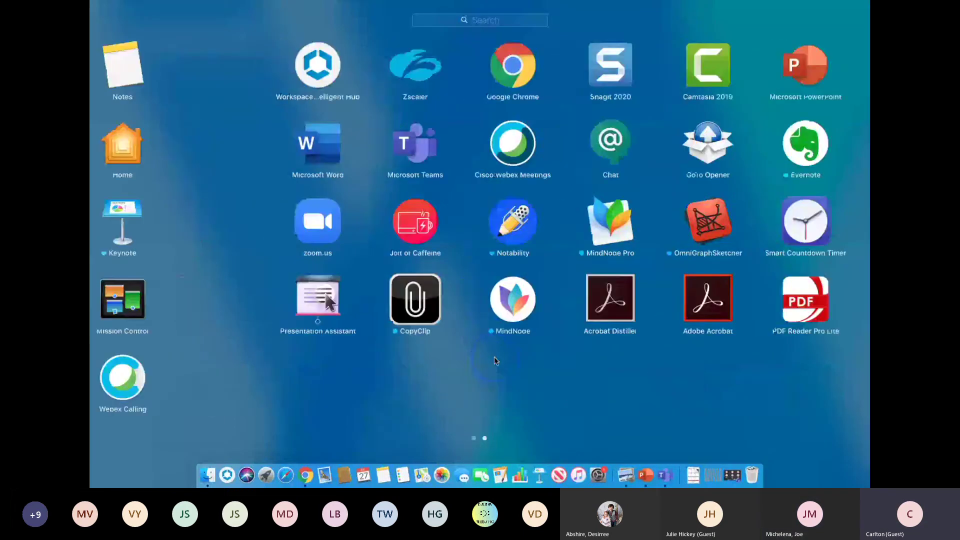
{"action": "left_click", "coordinate": [675, 220]}
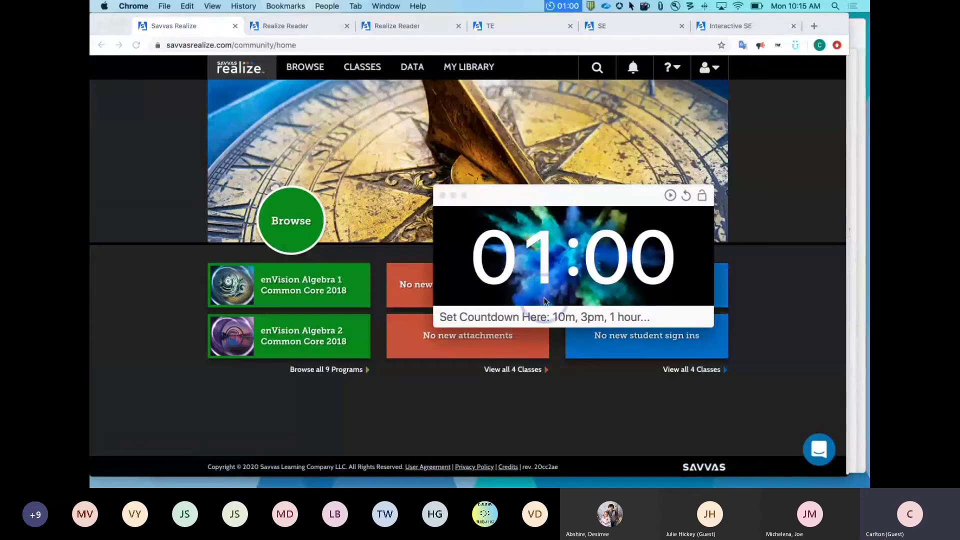
Step: Set the countdown to 5 minutes, start it, and enlarge the timer window
{"action": "left_click", "coordinate": [505, 315]}
{"action": "type", "text": "5"}
{"action": "key", "text": "Return"}
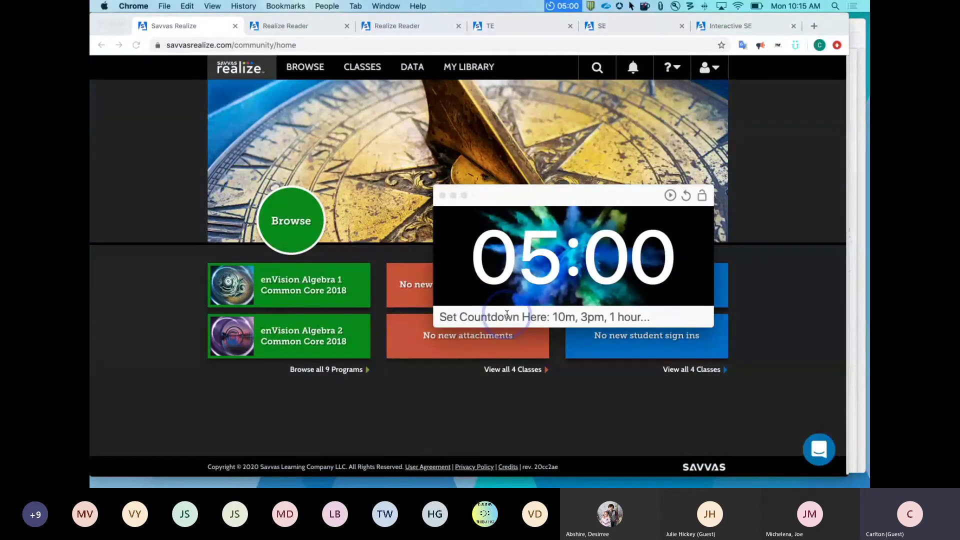
{"action": "left_click", "coordinate": [671, 195]}
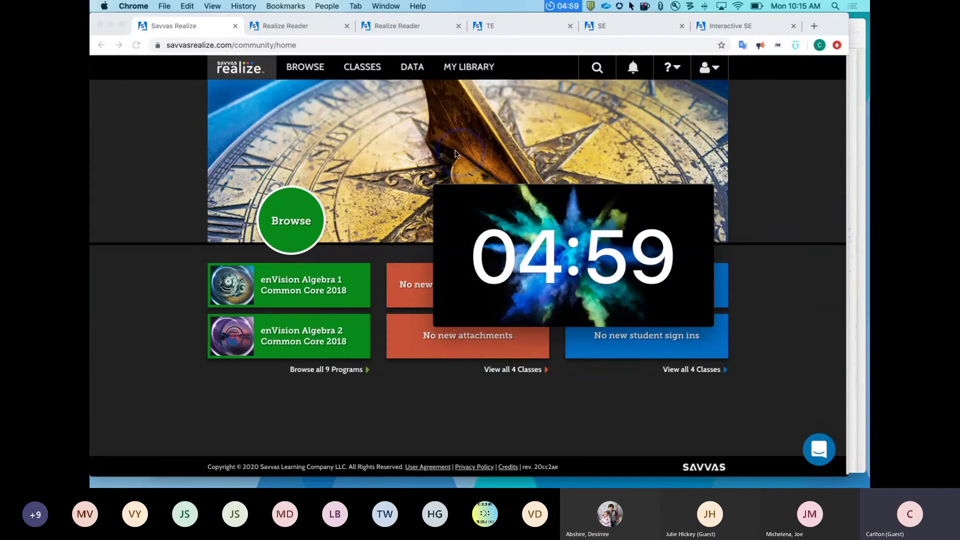
{"action": "mouse_move", "coordinate": [436, 195]}
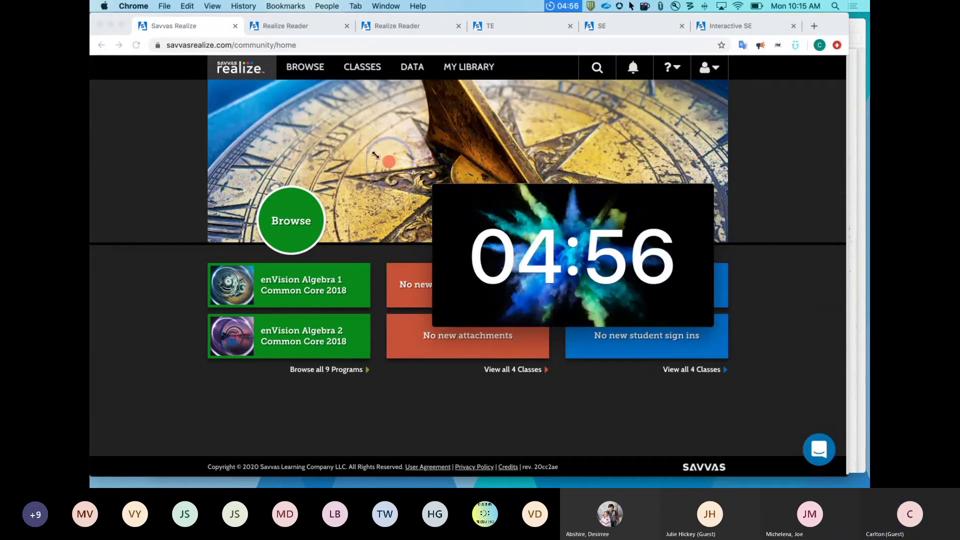
{"action": "left_click_drag", "start_coordinate": [434, 184], "coordinate": [165, 88]}
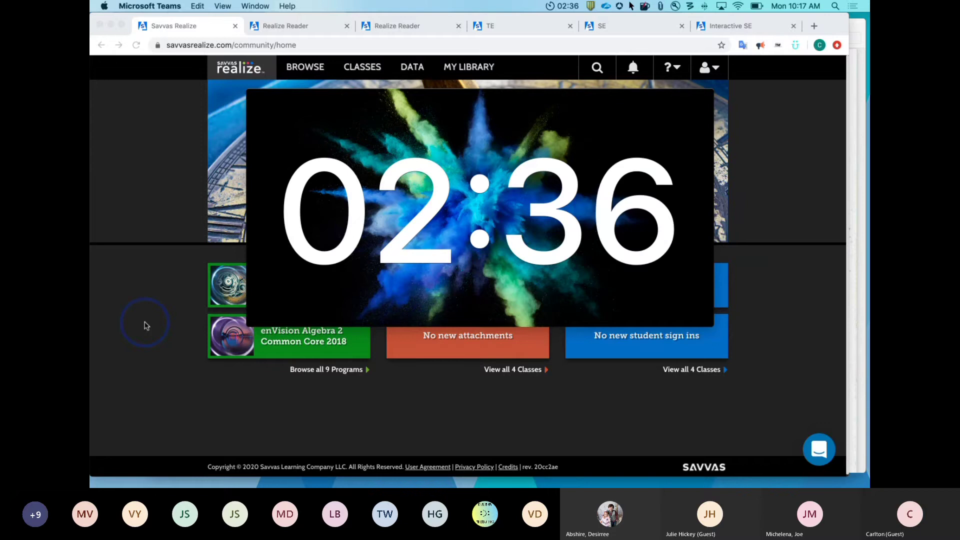
Step: Switch to the PowerPoint slide show and advance from the SavvasRealize.com sign-in slide to the CCSSM Shifts slide
{"action": "key", "text": "super+Tab"}
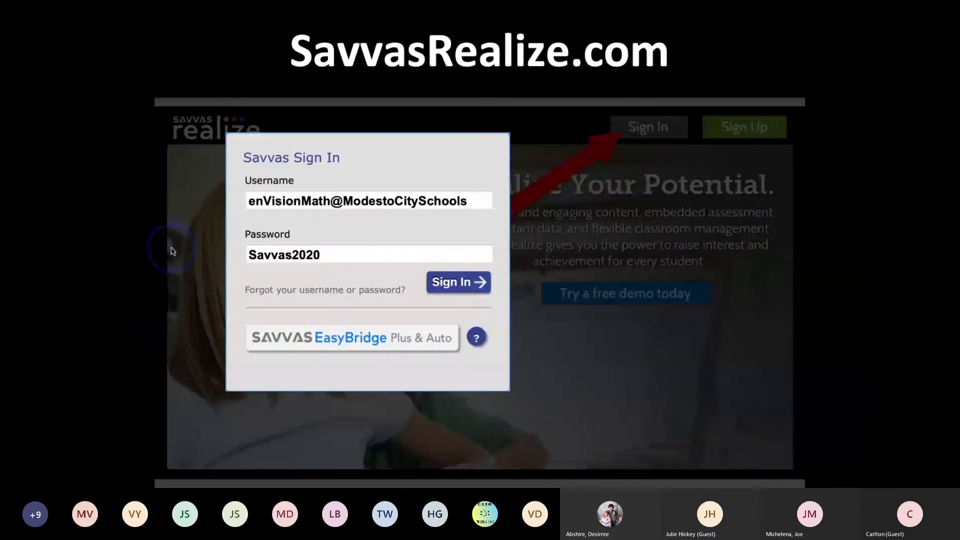
{"action": "left_click", "coordinate": [148, 251]}
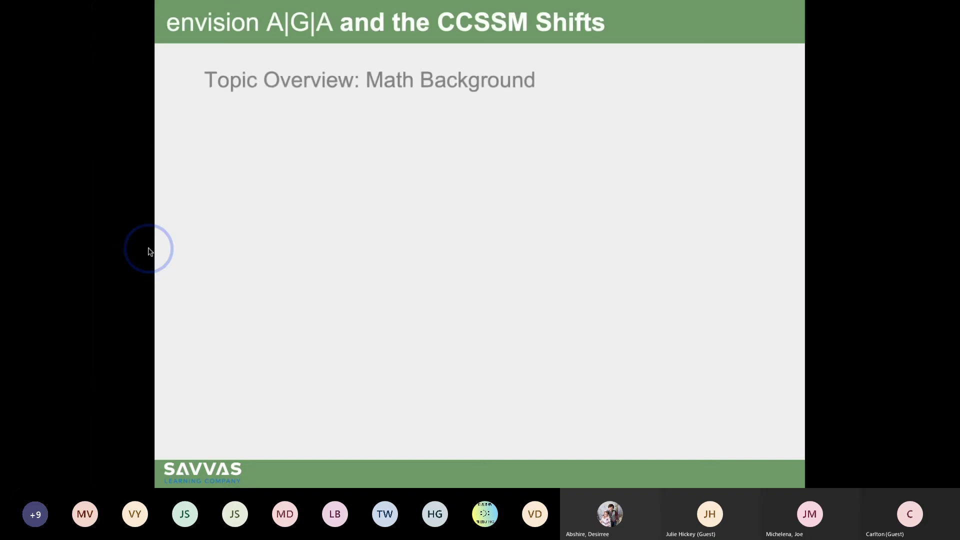
Step: Exit the slide show and look through the slides that follow the CCSSM Shifts slide
{"action": "key", "text": "Escape"}
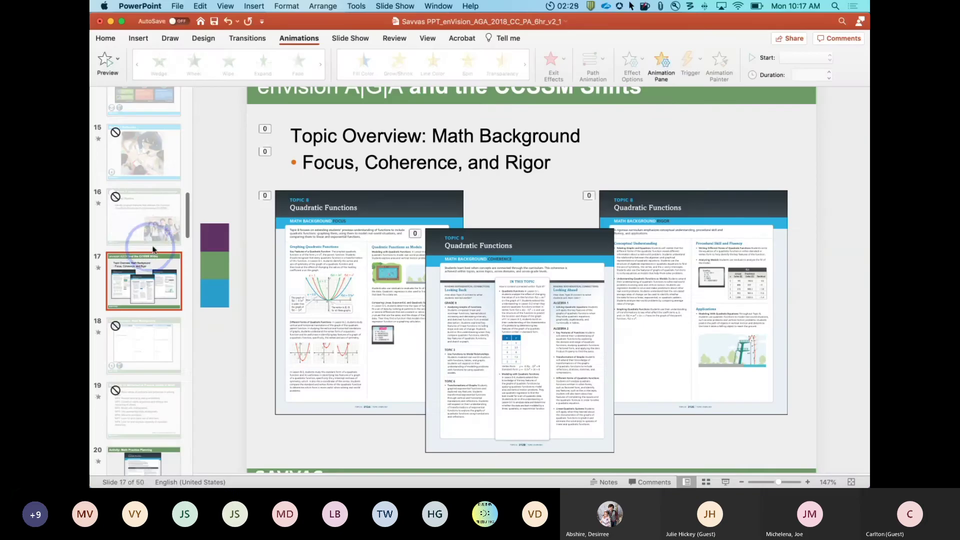
{"action": "scroll", "coordinate": [140, 237], "scroll_direction": "down", "scroll_amount": 5}
{"action": "scroll", "coordinate": [139, 239], "scroll_direction": "down", "scroll_amount": 5}
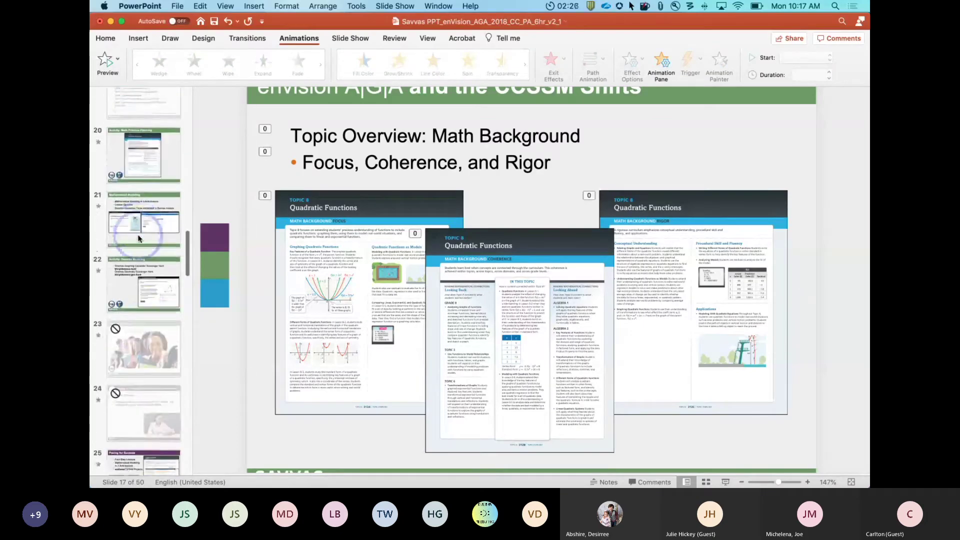
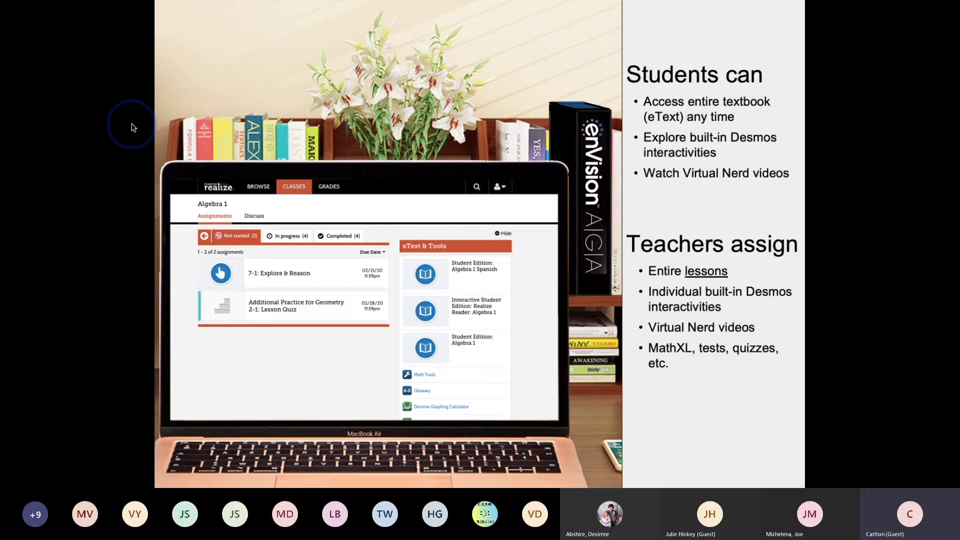
Step: Switch to Savvas Realize in Chrome and open the enVision Algebra 1 Common Core 2018 program
{"action": "key", "text": "ctrl+Right"}
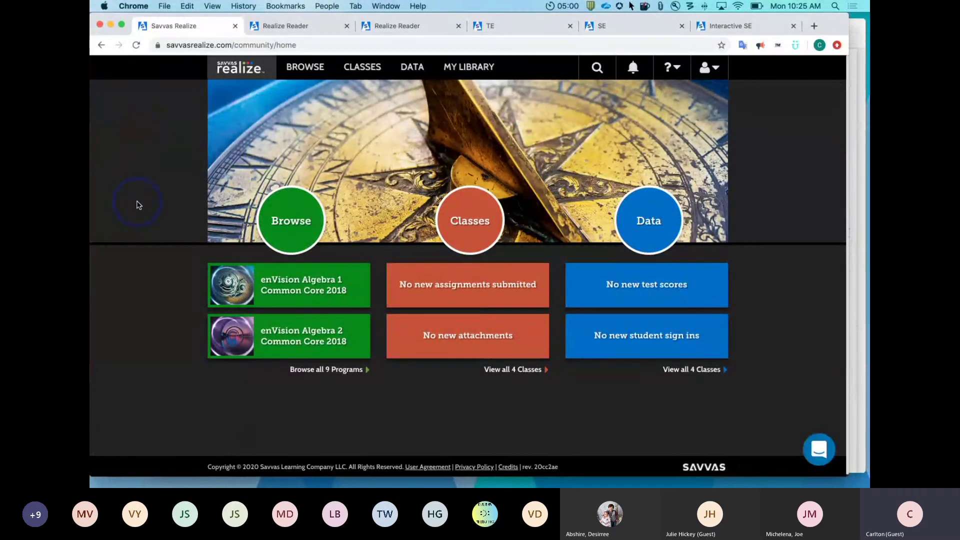
{"action": "left_click", "coordinate": [303, 231]}
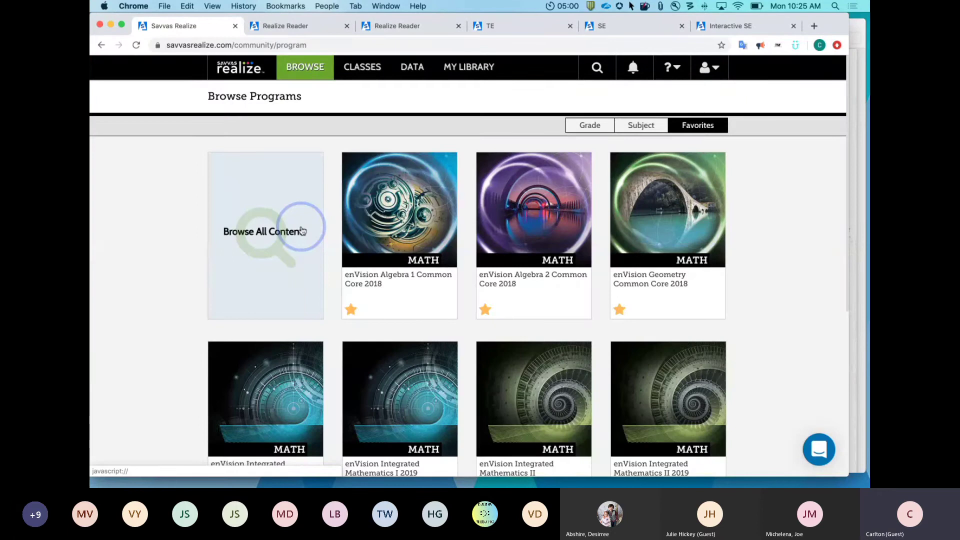
{"action": "left_click", "coordinate": [423, 224]}
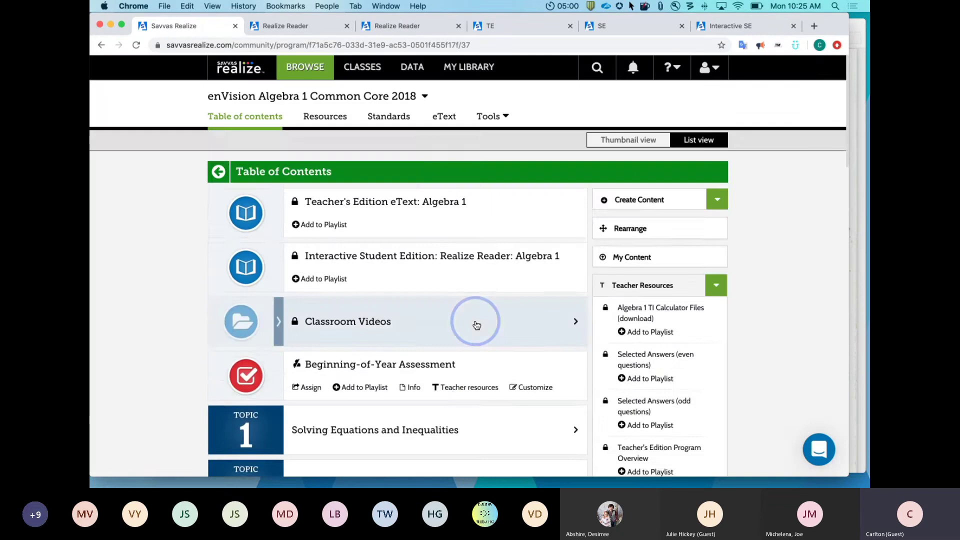
Step: Open Topic 7, Polynomials and Factoring, and go to Lesson 7-4, Factoring Polynomials
{"action": "scroll", "coordinate": [477, 324], "scroll_direction": "down", "scroll_amount": 3}
{"action": "scroll", "coordinate": [476, 324], "scroll_direction": "down", "scroll_amount": 12}
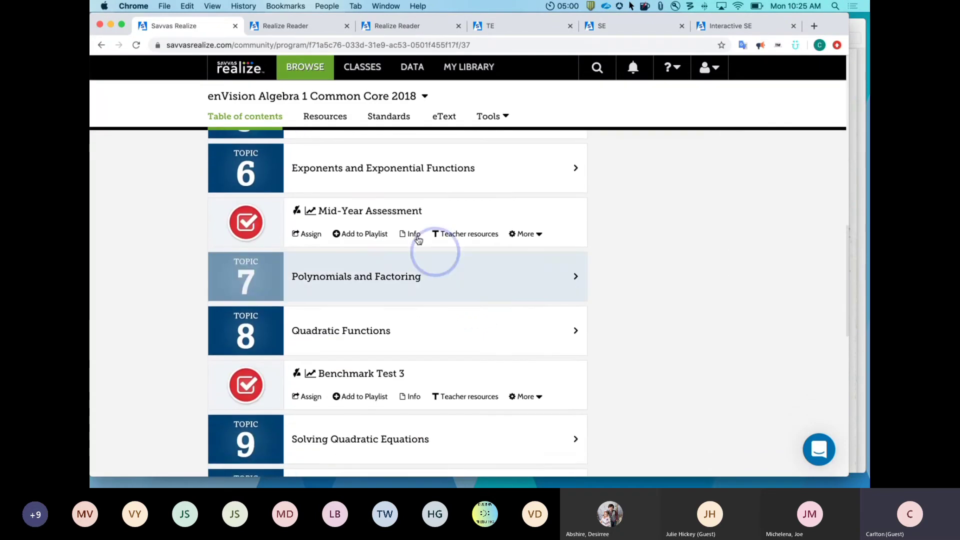
{"action": "left_click", "coordinate": [253, 269]}
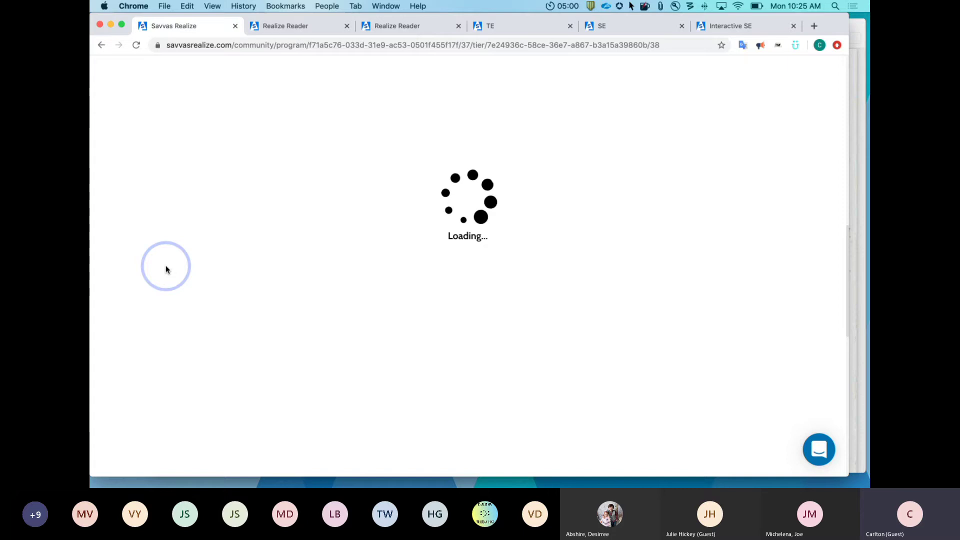
{"action": "scroll", "coordinate": [166, 265], "scroll_direction": "down", "scroll_amount": 8}
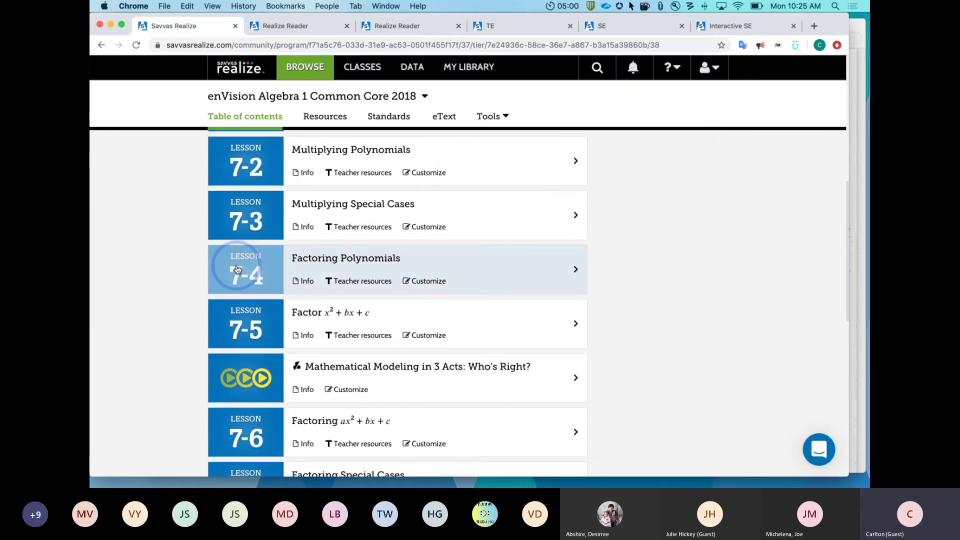
{"action": "left_click", "coordinate": [237, 269]}
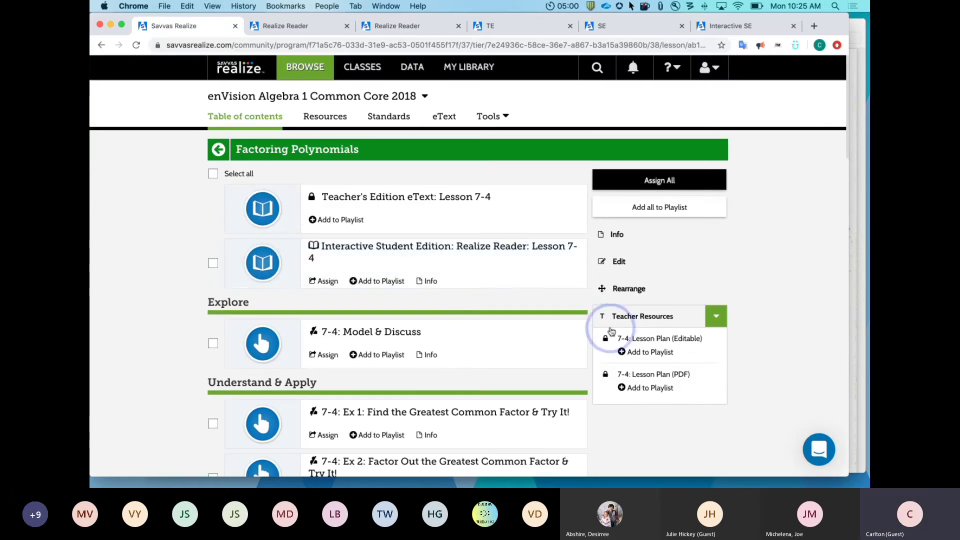
Step: Open the 7-4: Model & Discuss activity from the Explore section and dismiss the Look Up notice
{"action": "scroll", "coordinate": [597, 298], "scroll_direction": "down", "scroll_amount": 4}
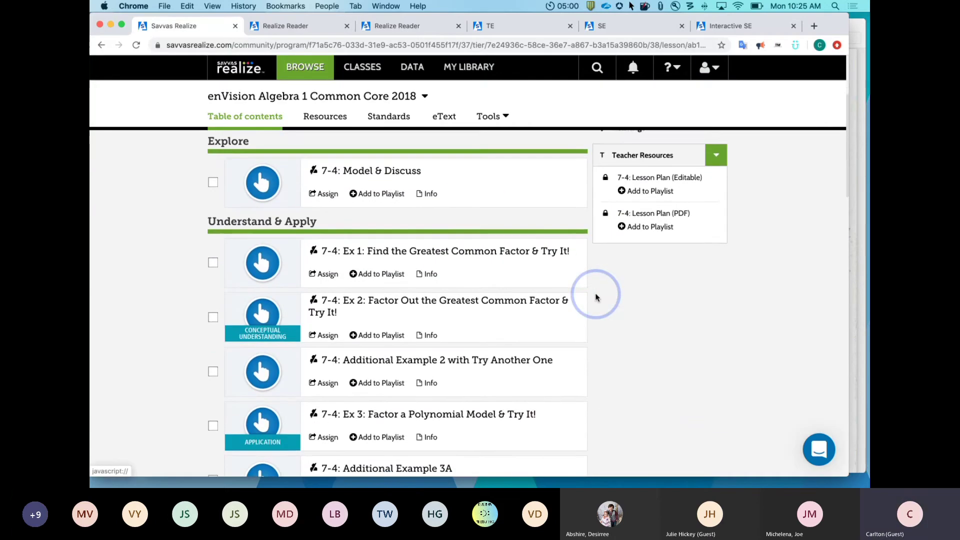
{"action": "scroll", "coordinate": [596, 298], "scroll_direction": "up", "scroll_amount": 1}
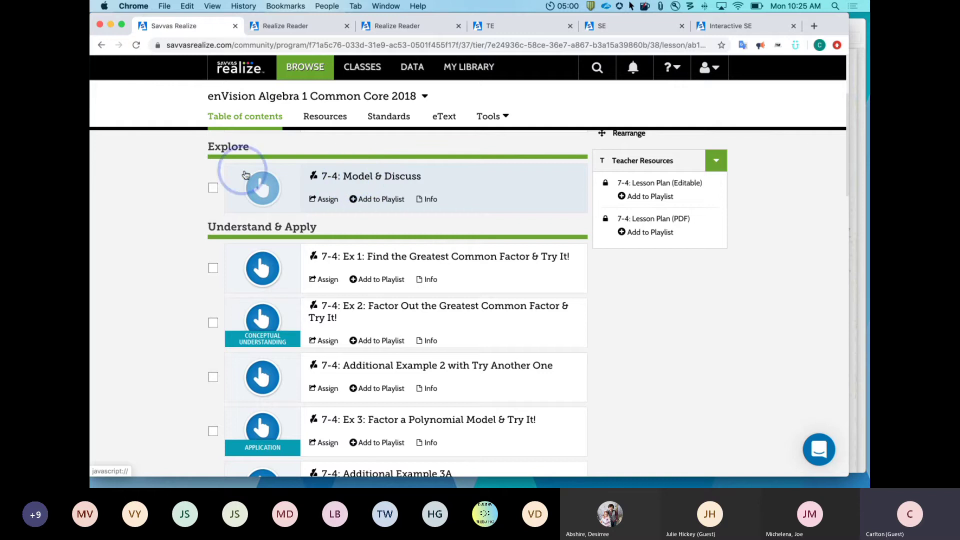
{"action": "left_click", "coordinate": [268, 190]}
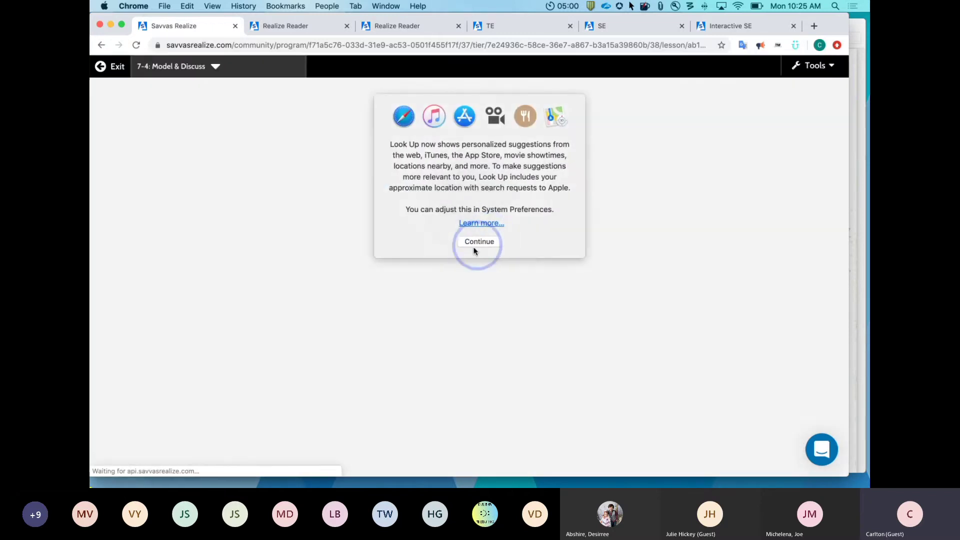
{"action": "left_click", "coordinate": [477, 242]}
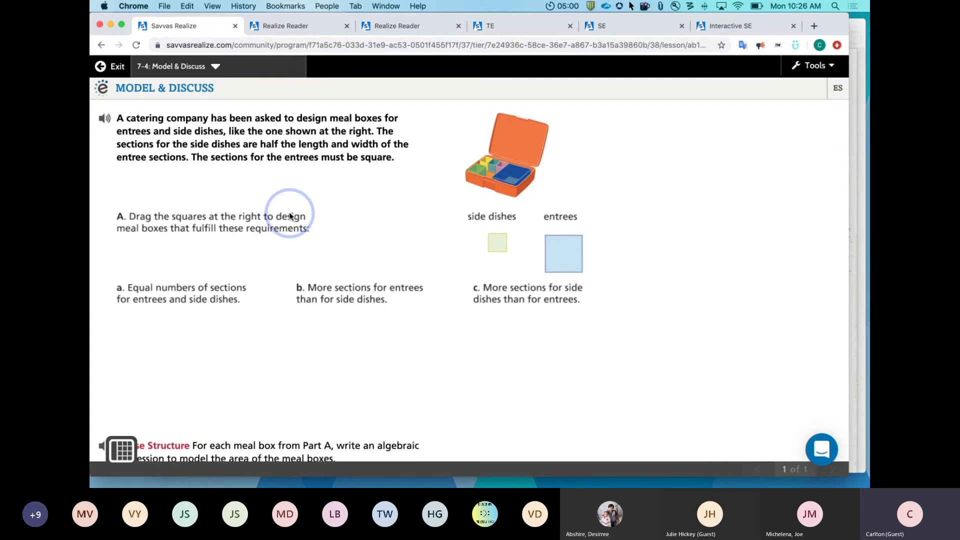
Step: Read the meal box problem and build box a from two side-dish squares and two entree squares
{"action": "scroll", "coordinate": [289, 212], "scroll_direction": "down", "scroll_amount": 2}
{"action": "scroll", "coordinate": [289, 213], "scroll_direction": "up", "scroll_amount": 2}
{"action": "scroll", "coordinate": [289, 216], "scroll_direction": "down", "scroll_amount": 2}
{"action": "scroll", "coordinate": [289, 217], "scroll_direction": "up", "scroll_amount": 2}
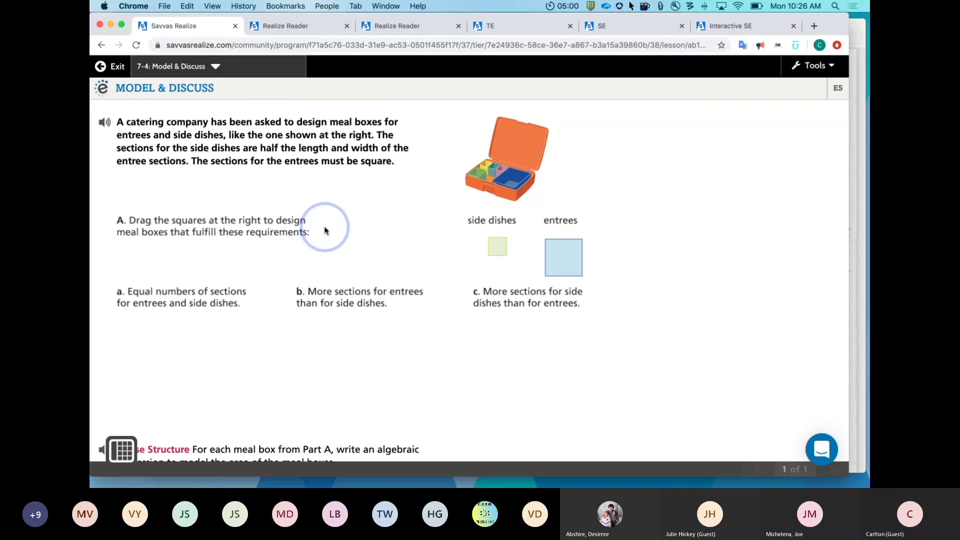
{"action": "scroll", "coordinate": [325, 230], "scroll_direction": "down", "scroll_amount": 1}
{"action": "scroll", "coordinate": [324, 230], "scroll_direction": "down", "scroll_amount": 2}
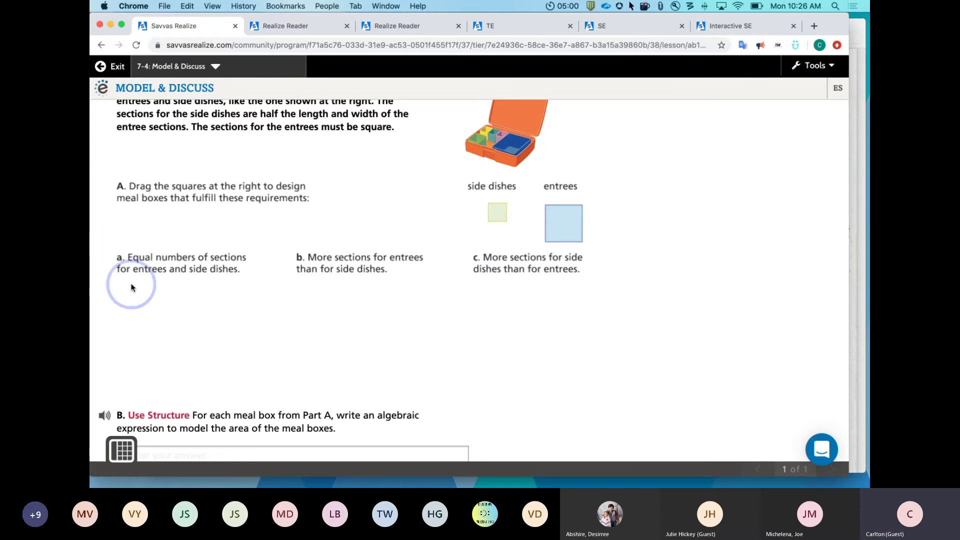
{"action": "scroll", "coordinate": [131, 287], "scroll_direction": "down", "scroll_amount": 3}
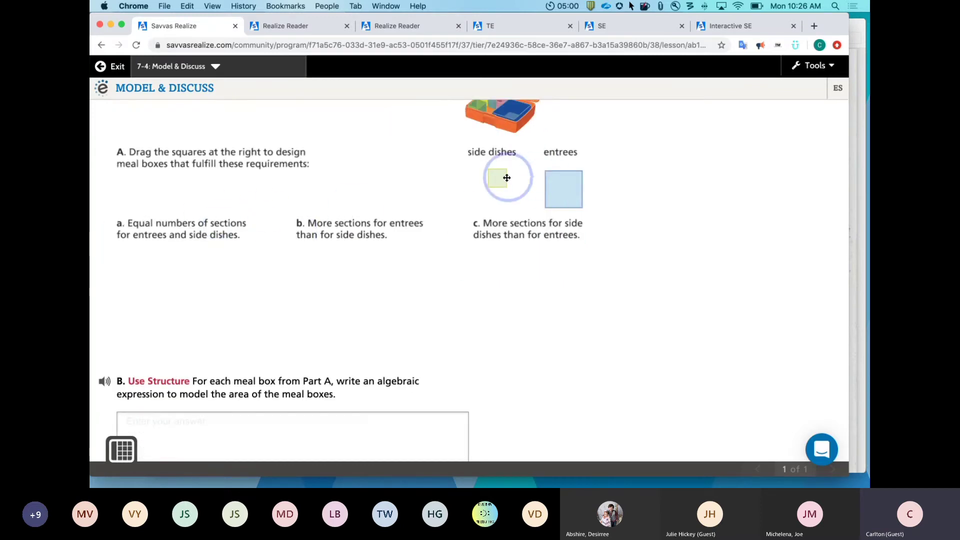
{"action": "left_click_drag", "start_coordinate": [507, 177], "coordinate": [129, 257]}
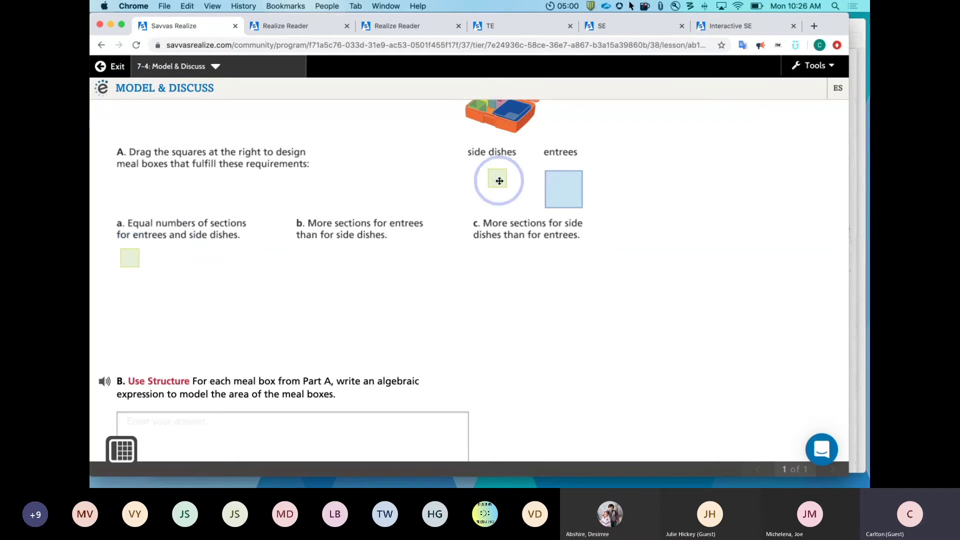
{"action": "left_click_drag", "start_coordinate": [497, 179], "coordinate": [131, 278]}
{"action": "left_click_drag", "start_coordinate": [564, 189], "coordinate": [158, 269]}
{"action": "left_click_drag", "start_coordinate": [560, 189], "coordinate": [194, 269]}
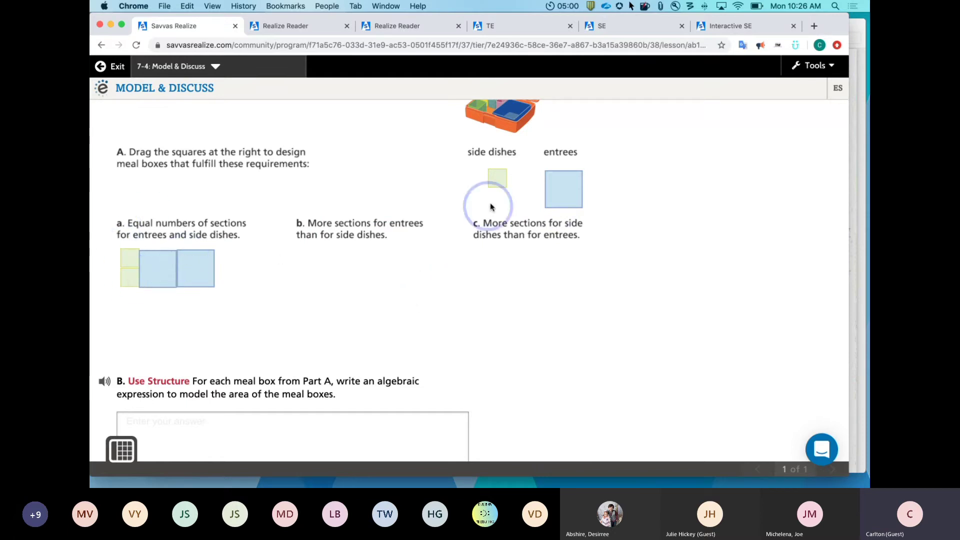
Step: Build meal box b from three entree squares in a row and two side-dish squares at the end
{"action": "left_click_drag", "start_coordinate": [563, 192], "coordinate": [360, 260]}
{"action": "left_click_drag", "start_coordinate": [551, 190], "coordinate": [377, 275]}
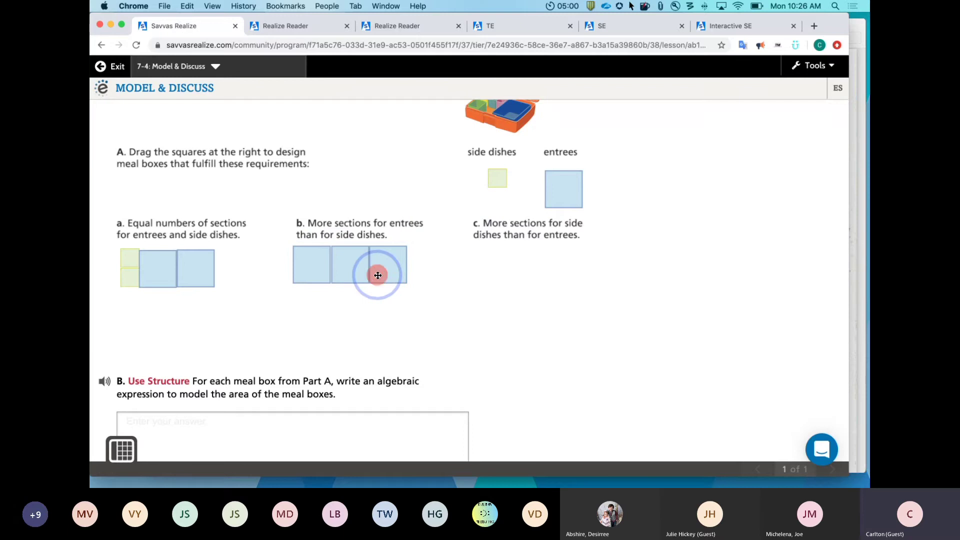
{"action": "left_click_drag", "start_coordinate": [480, 195], "coordinate": [413, 277]}
{"action": "left_click", "coordinate": [107, 109]}
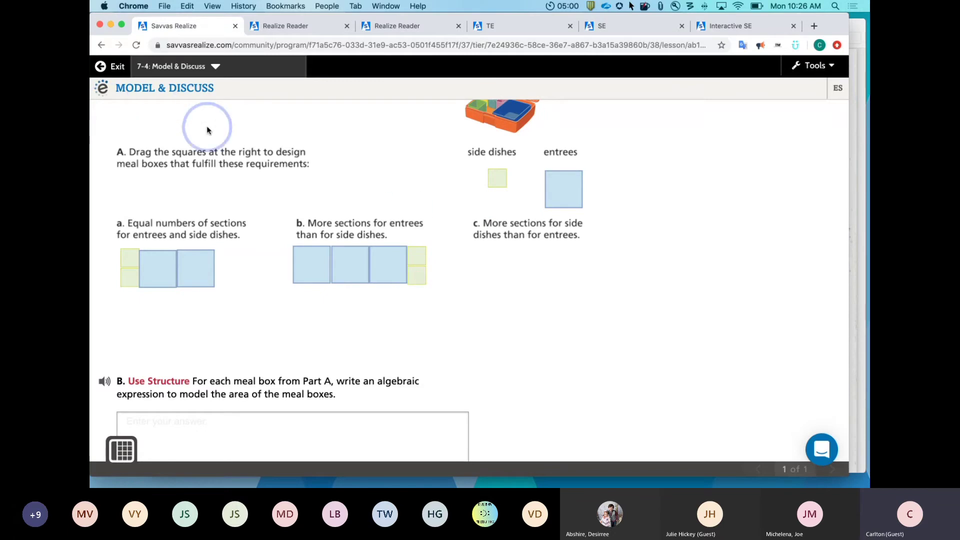
{"action": "left_click", "coordinate": [258, 162]}
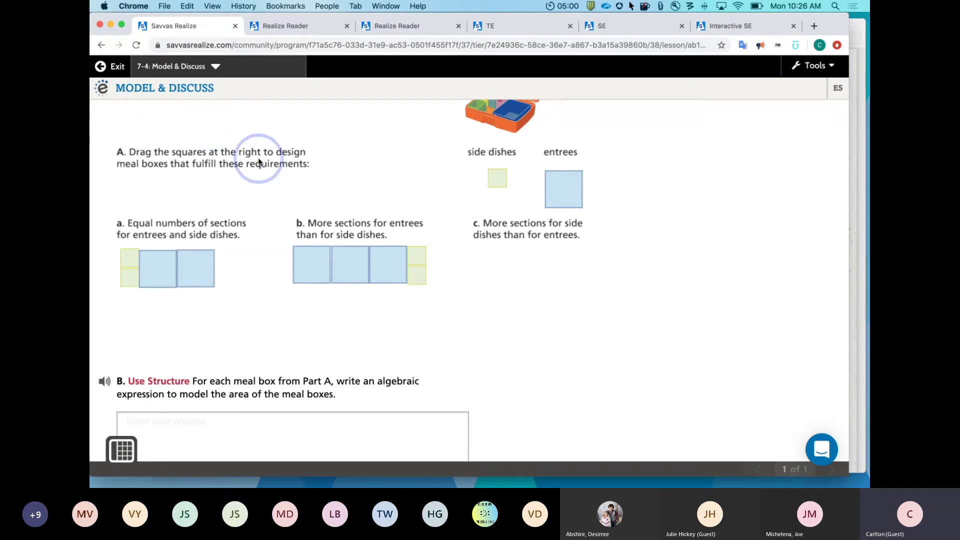
Step: Leave the activity and start an assignment for 7-4: Model & Discuss, keeping its default title
{"action": "left_click", "coordinate": [109, 68]}
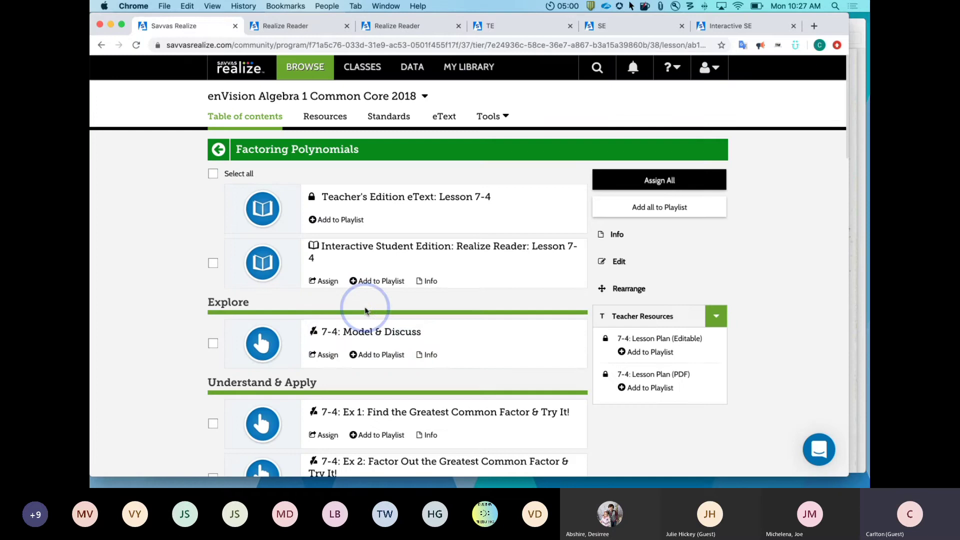
{"action": "left_click", "coordinate": [326, 354]}
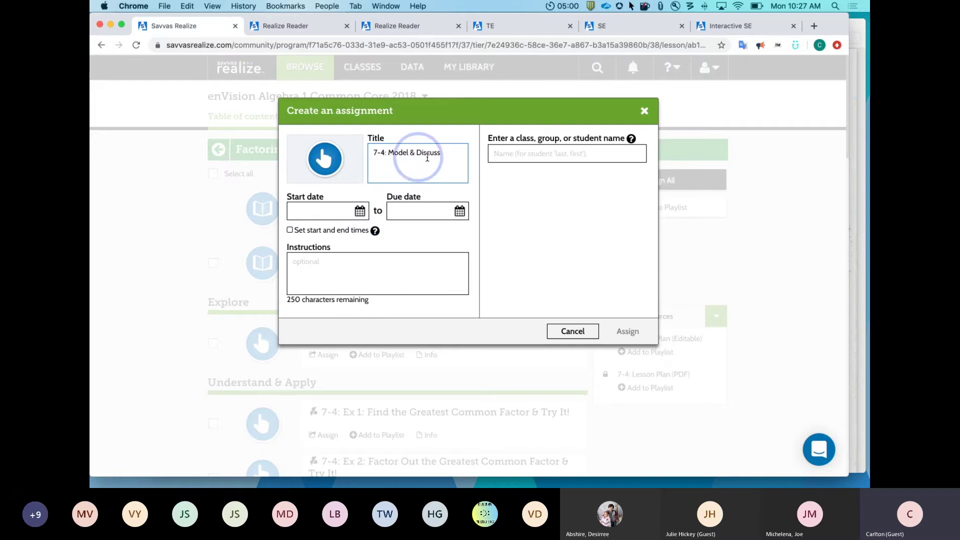
{"action": "left_click", "coordinate": [385, 153]}
{"action": "type", "text": ":"}
{"action": "left_click", "coordinate": [423, 157]}
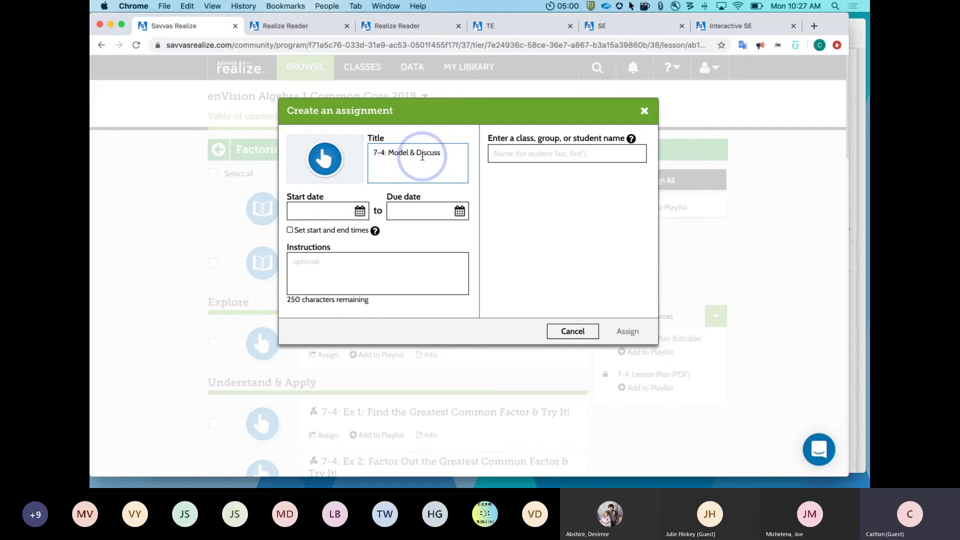
Step: Set the assignment's start date to 07/27/2020 and its due date to 07/31/2020, leaving the instructions and times unset
{"action": "left_click", "coordinate": [360, 210]}
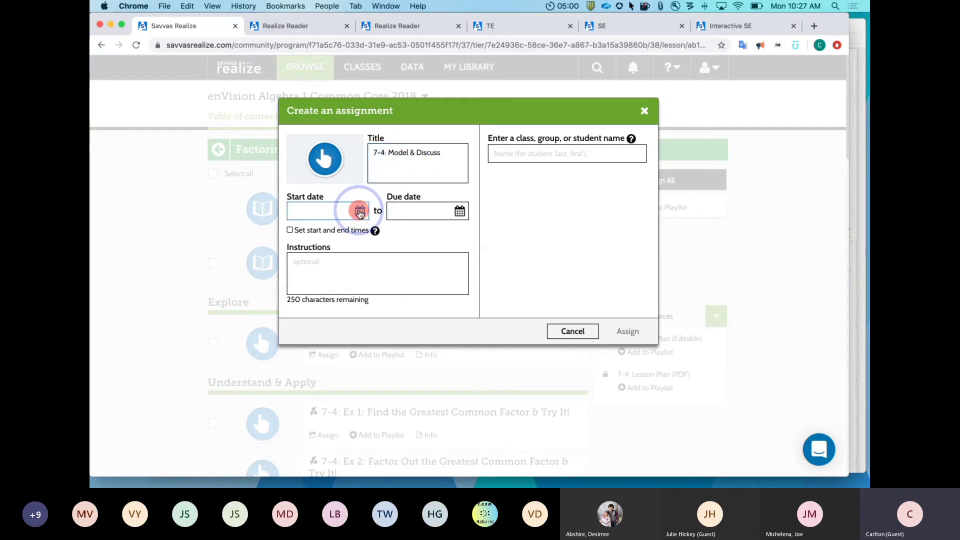
{"action": "left_click", "coordinate": [312, 314]}
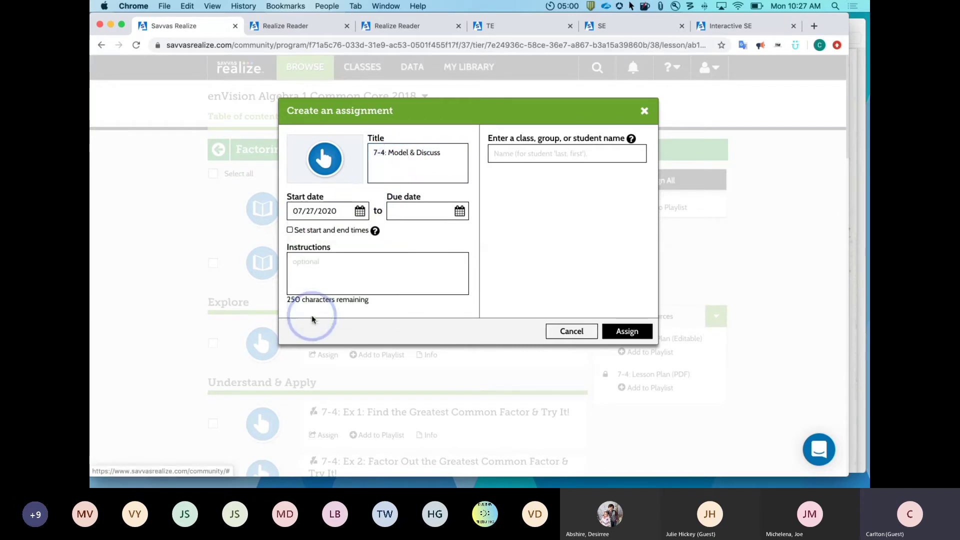
{"action": "left_click", "coordinate": [462, 212]}
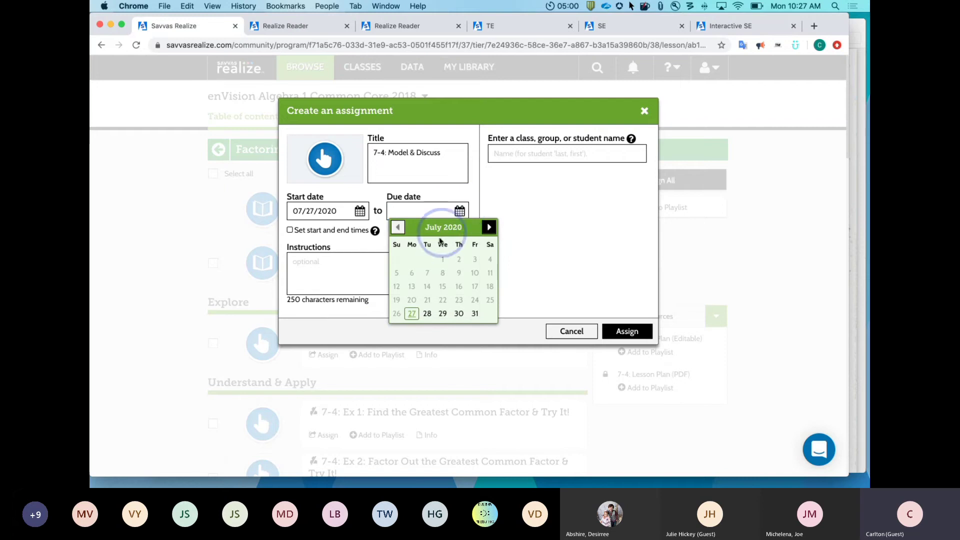
{"action": "left_click", "coordinate": [474, 313]}
{"action": "left_click", "coordinate": [306, 283]}
{"action": "left_click", "coordinate": [320, 274]}
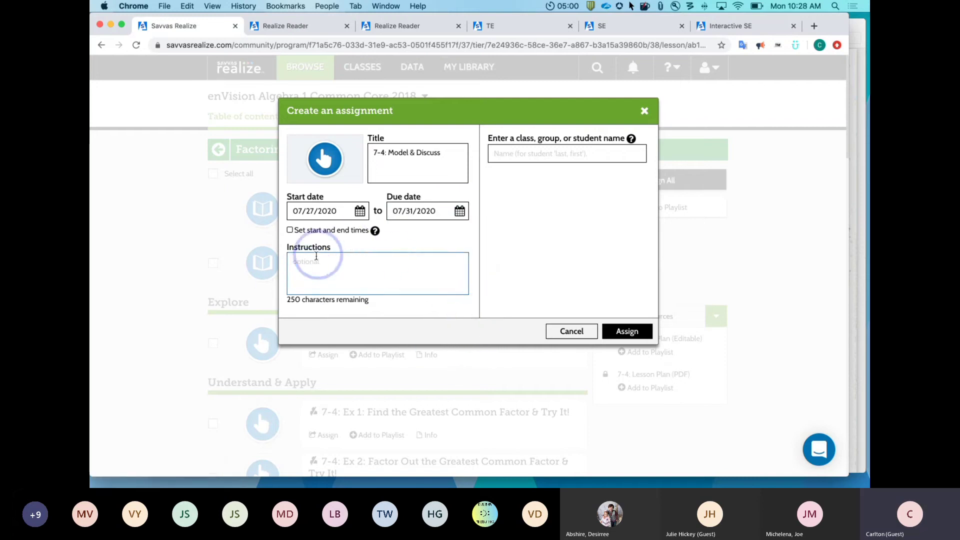
{"action": "left_click", "coordinate": [340, 237]}
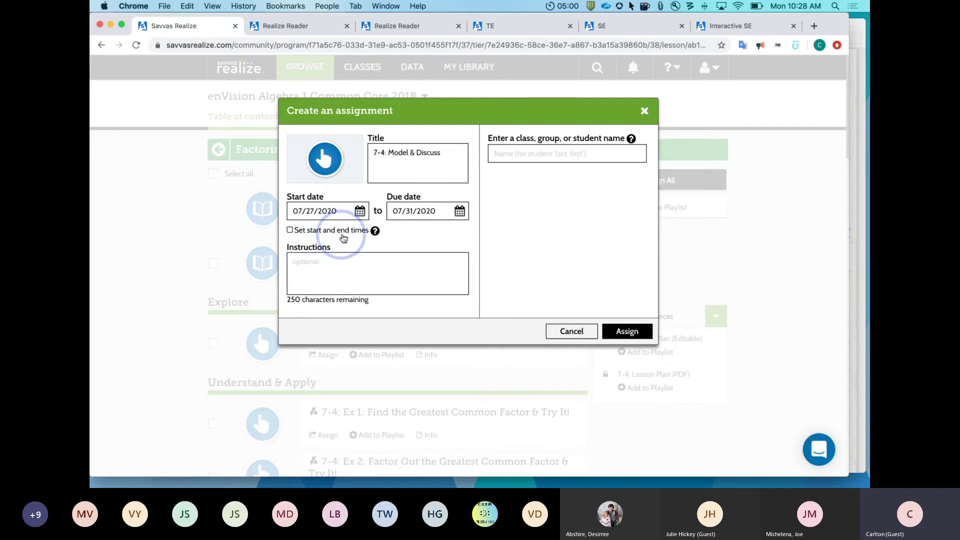
{"action": "mouse_move", "coordinate": [348, 234]}
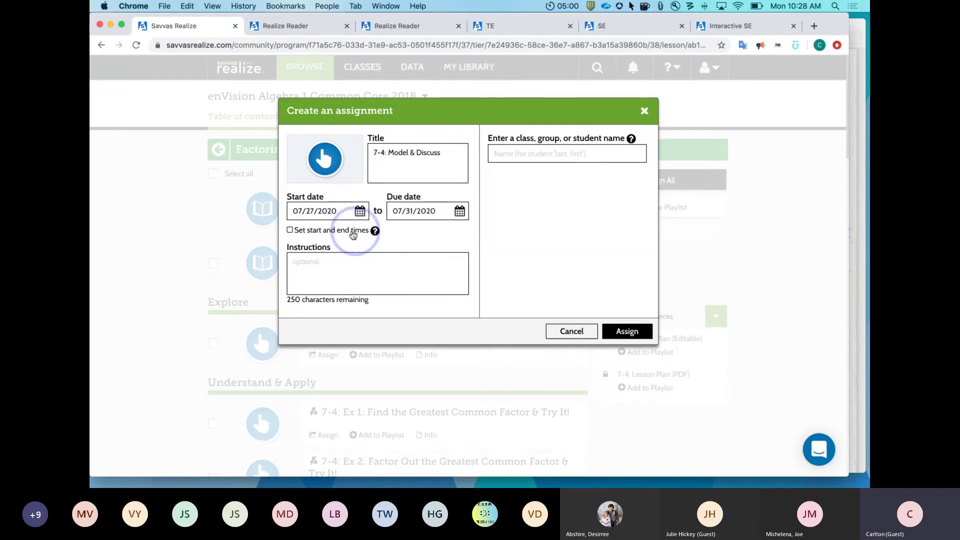
Step: Add the Period 1 Algebra 1 class and the IEP/504 group from Algebra 1 as recipients of the assignment
{"action": "left_click", "coordinate": [536, 153]}
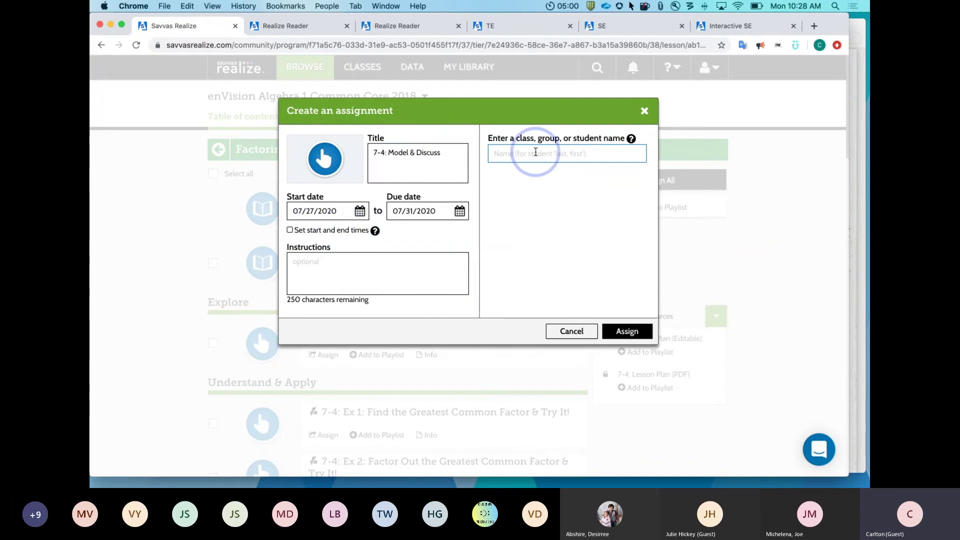
{"action": "type", "text": "perio"}
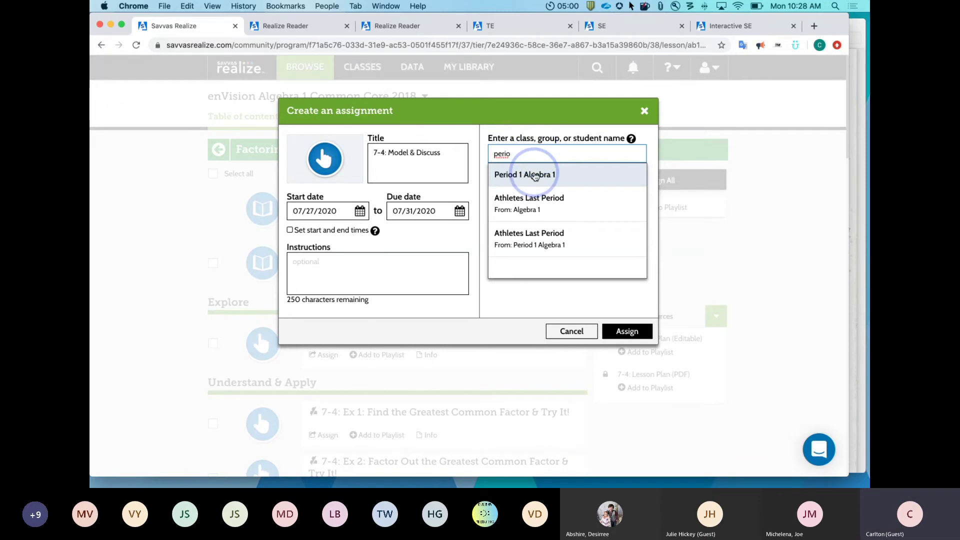
{"action": "left_click", "coordinate": [535, 173]}
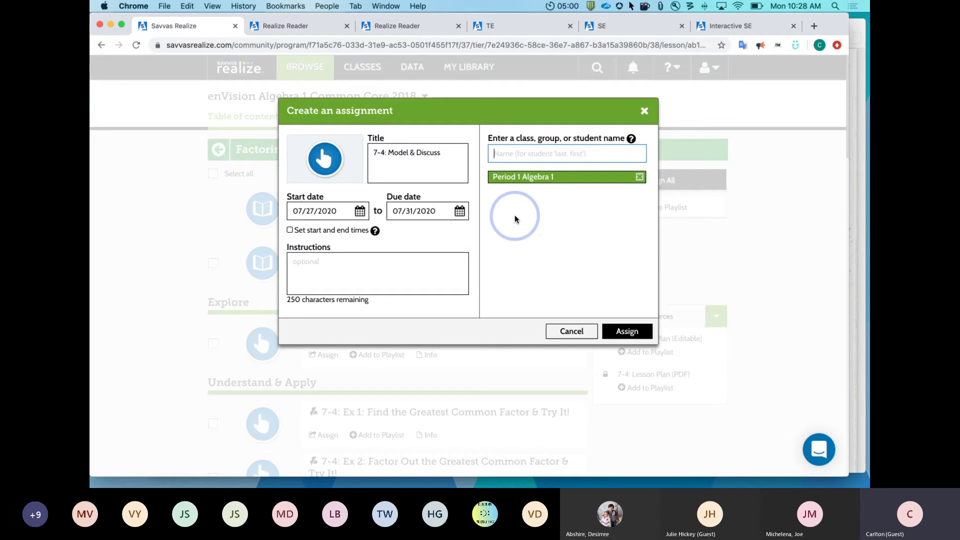
{"action": "type", "text": "iep"}
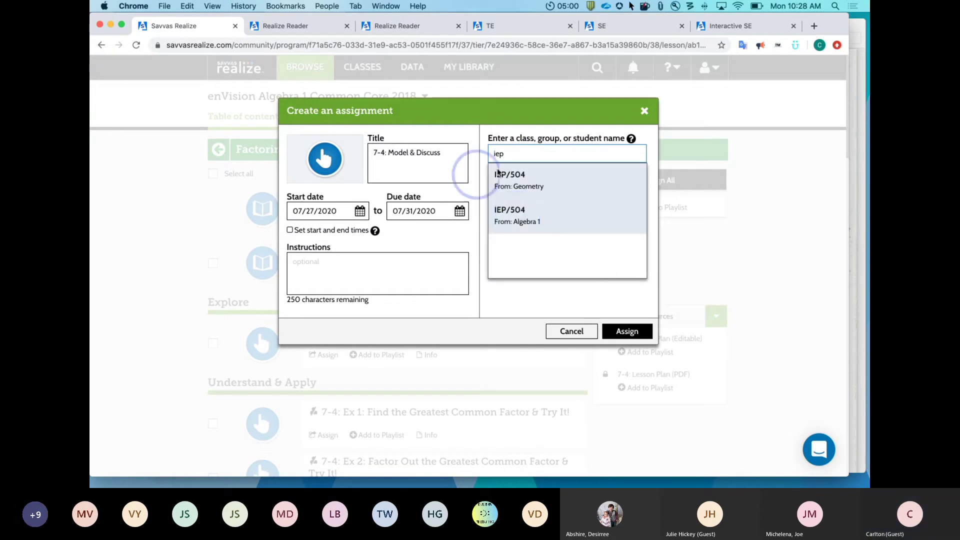
{"action": "left_click", "coordinate": [523, 219]}
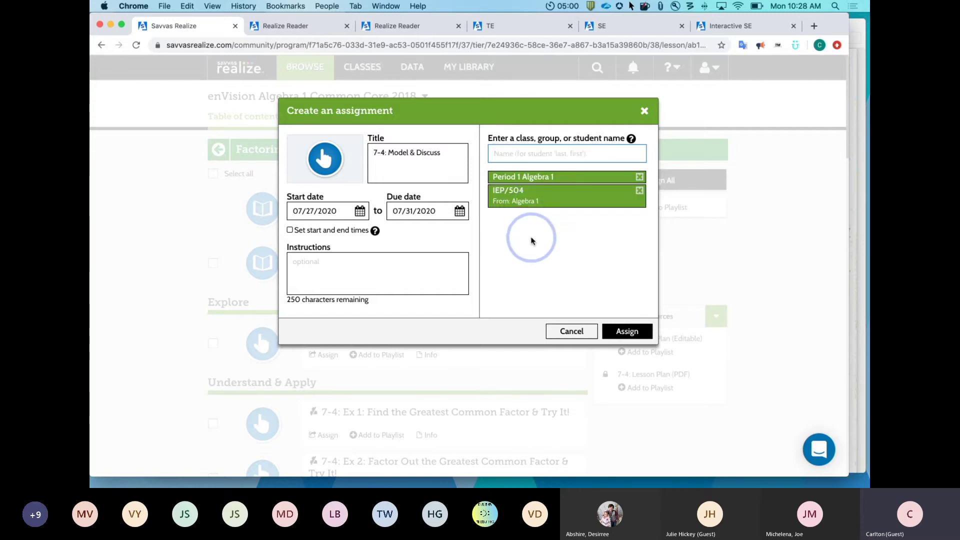
Step: Add an individual student from Algebra 1 to the recipients and assign the 7-4: Model & Discuss activity
{"action": "type", "text": "harr"}
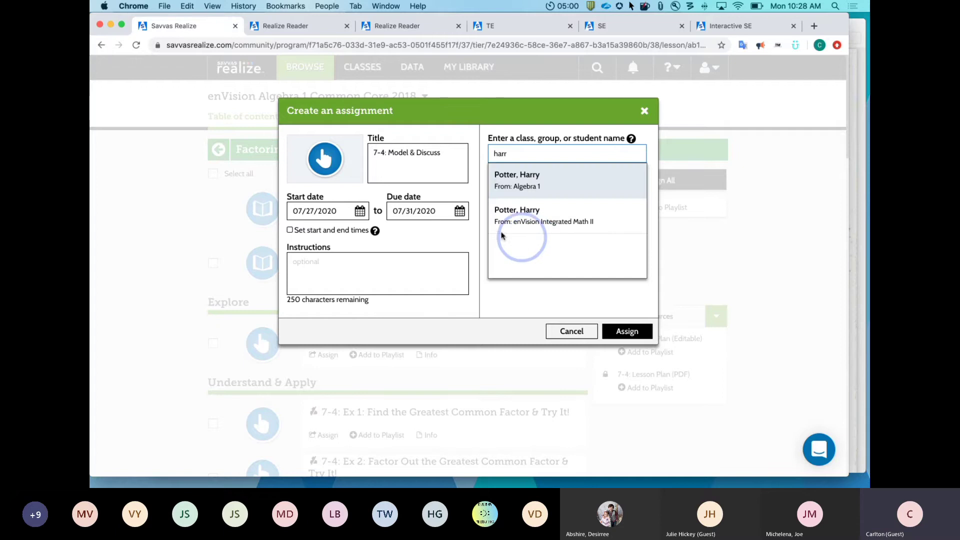
{"action": "left_click", "coordinate": [514, 183]}
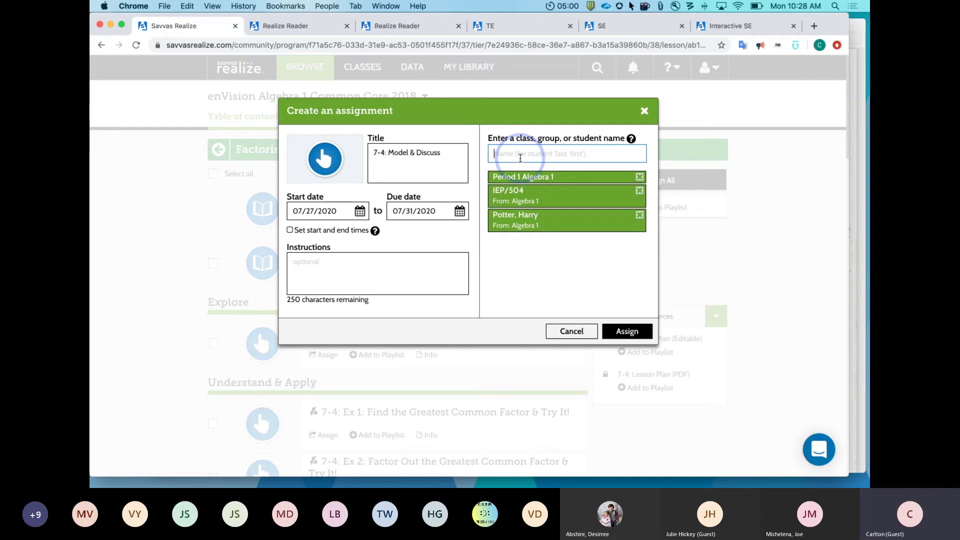
{"action": "left_click", "coordinate": [552, 245]}
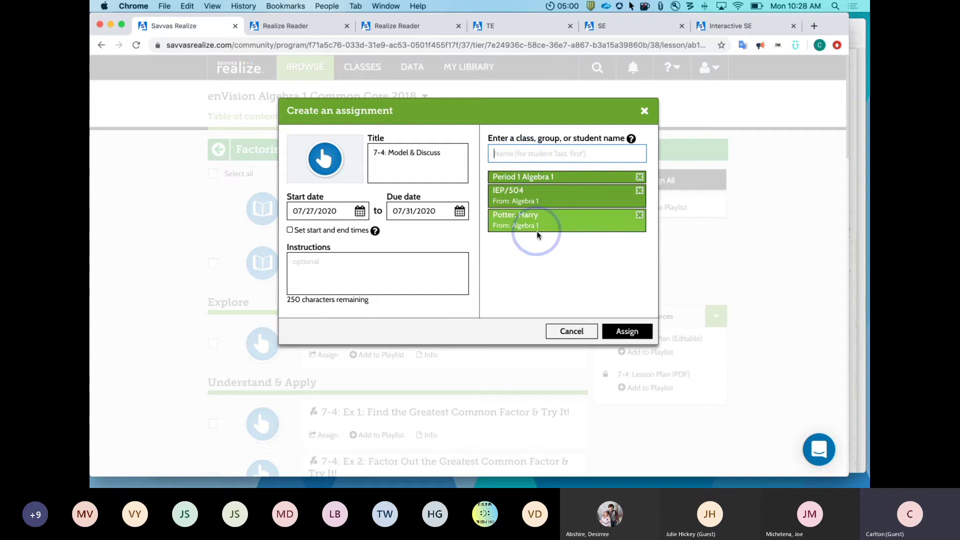
{"action": "left_click", "coordinate": [631, 332]}
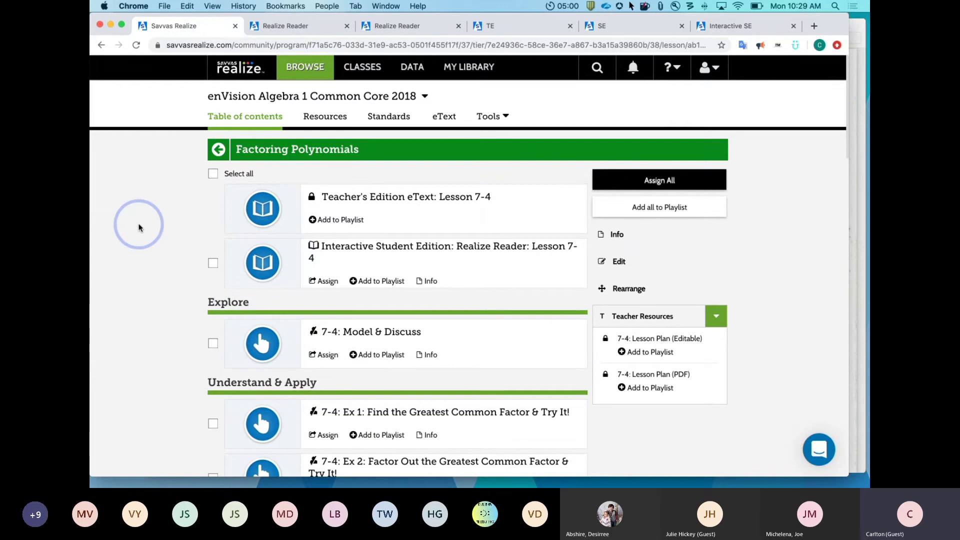
Step: Switch to the presentation slide on what students can access and teachers can assign, and return to the Lesson 7-4 page
{"action": "key", "text": "super+Tab"}
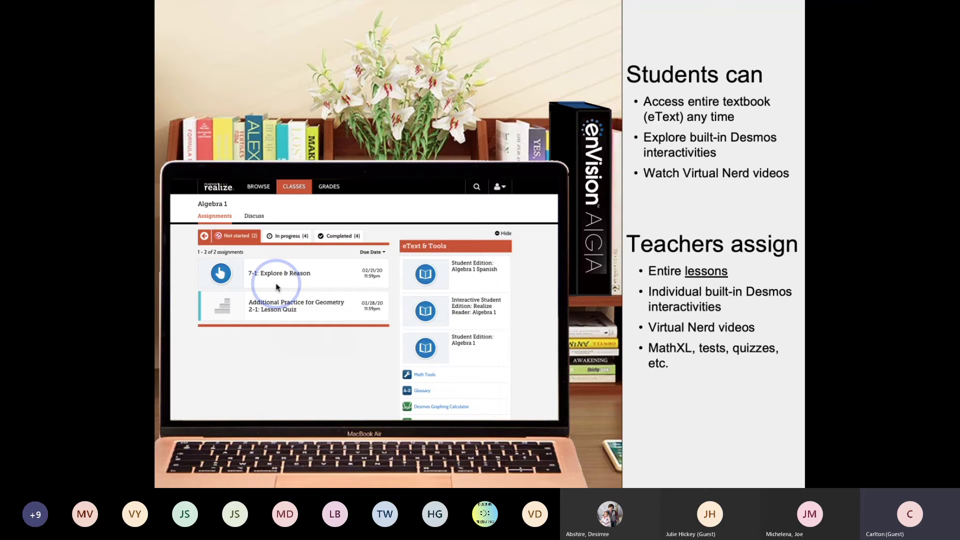
{"action": "key", "text": "ctrl+Right"}
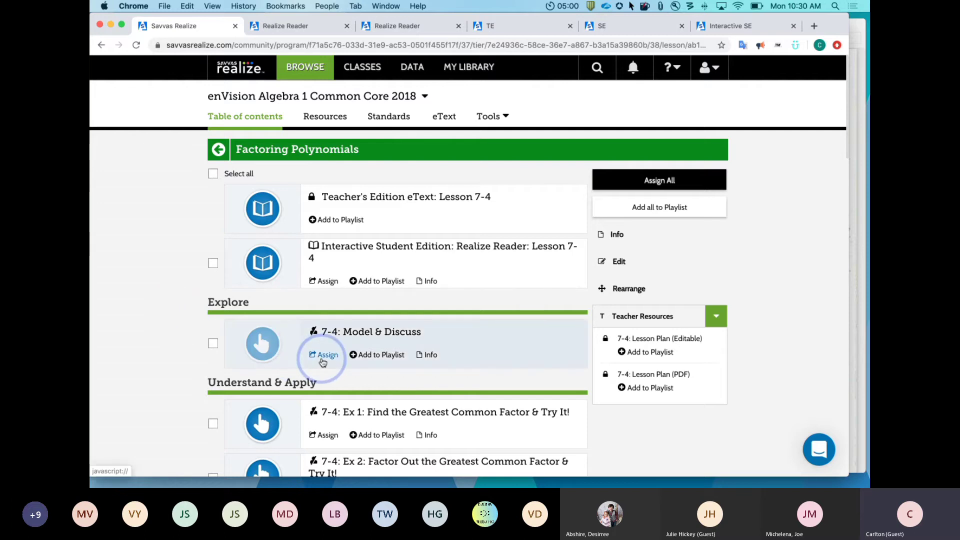
Step: Examine which Lesson 7-4 resources can be assigned individually, from the Explore section through Assess & Differentiate
{"action": "scroll", "coordinate": [323, 362], "scroll_direction": "down", "scroll_amount": 4}
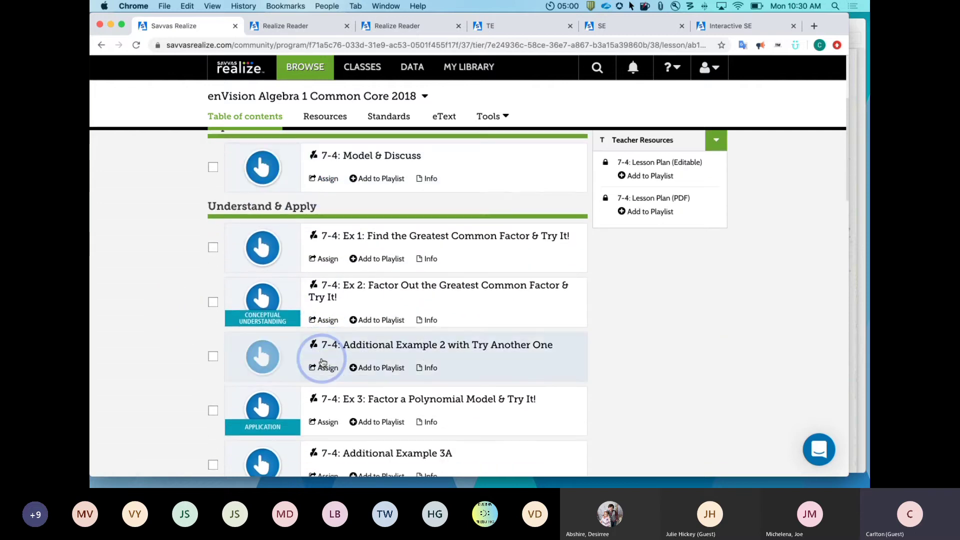
{"action": "scroll", "coordinate": [323, 362], "scroll_direction": "up", "scroll_amount": 1}
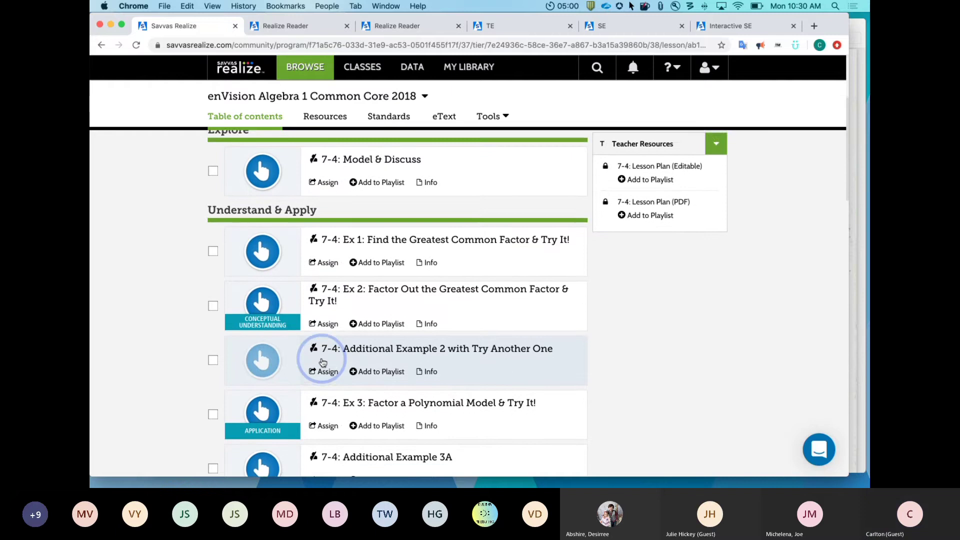
{"action": "scroll", "coordinate": [323, 362], "scroll_direction": "up", "scroll_amount": 1}
{"action": "scroll", "coordinate": [323, 362], "scroll_direction": "down", "scroll_amount": 2}
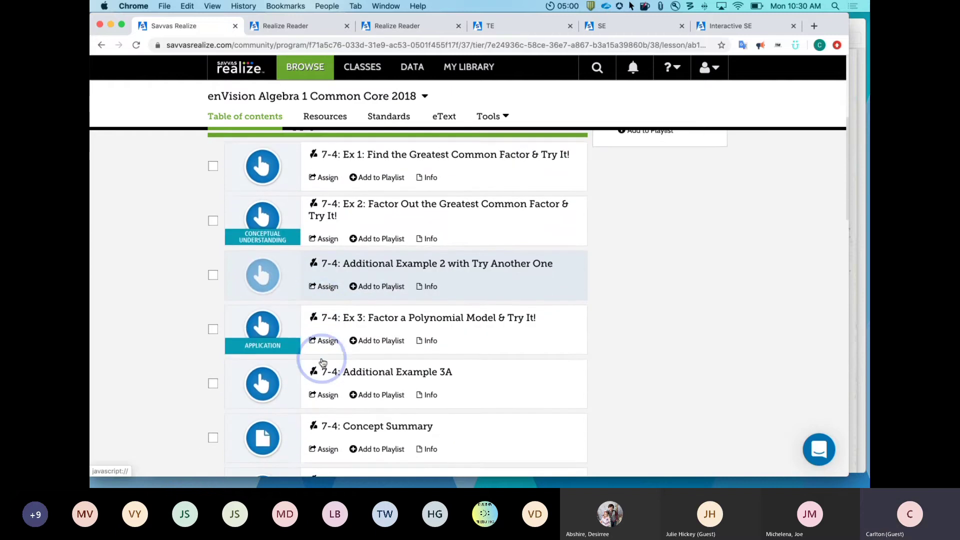
{"action": "scroll", "coordinate": [323, 362], "scroll_direction": "down", "scroll_amount": 1}
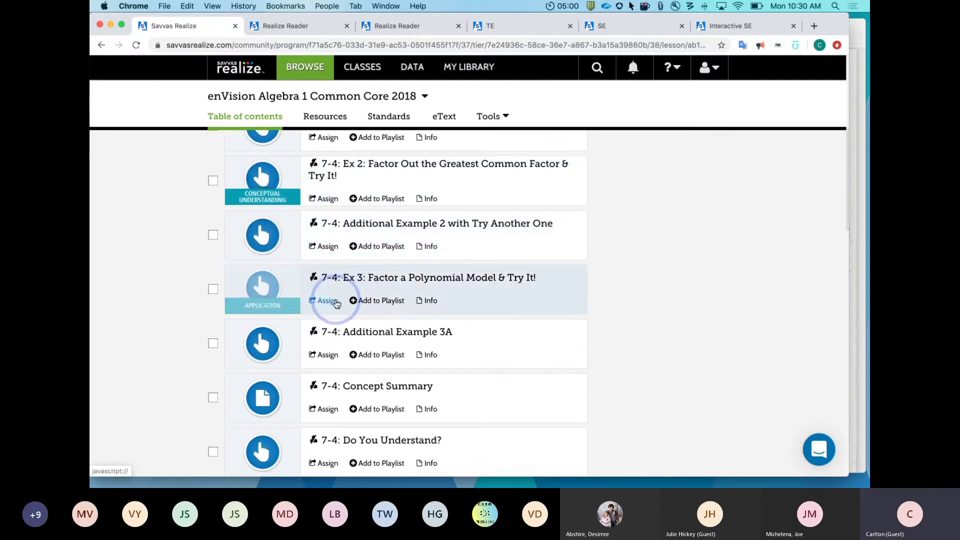
{"action": "scroll", "coordinate": [475, 354], "scroll_direction": "down", "scroll_amount": 5}
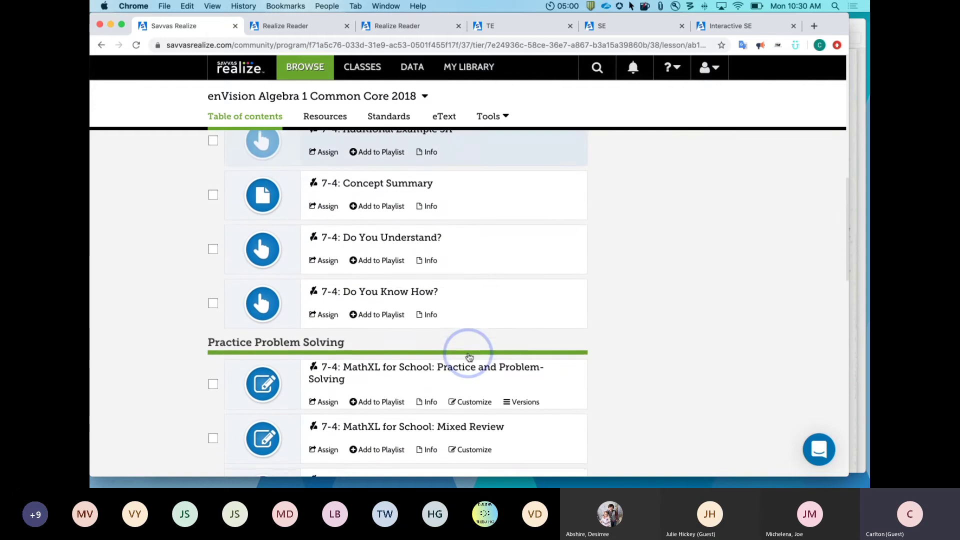
{"action": "scroll", "coordinate": [469, 357], "scroll_direction": "down", "scroll_amount": 3}
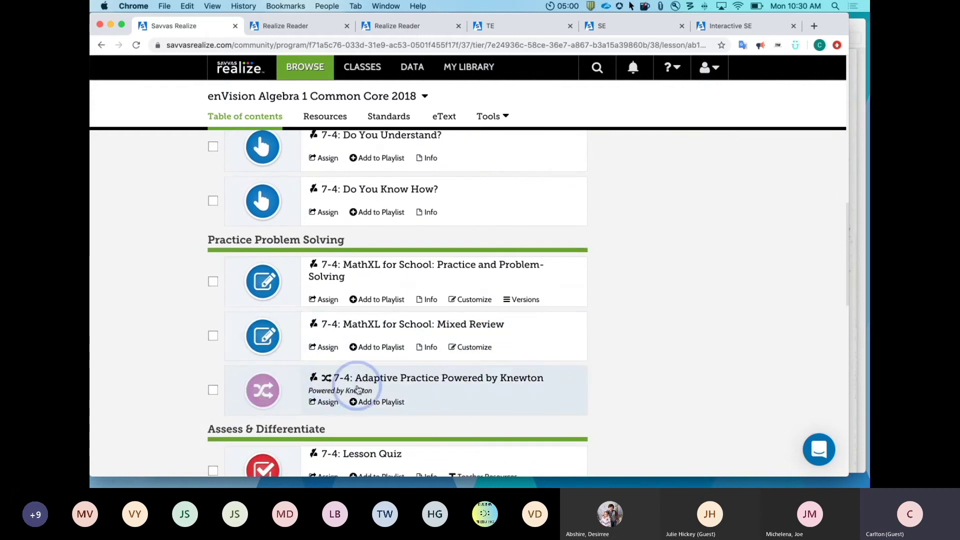
{"action": "scroll", "coordinate": [358, 390], "scroll_direction": "down", "scroll_amount": 3}
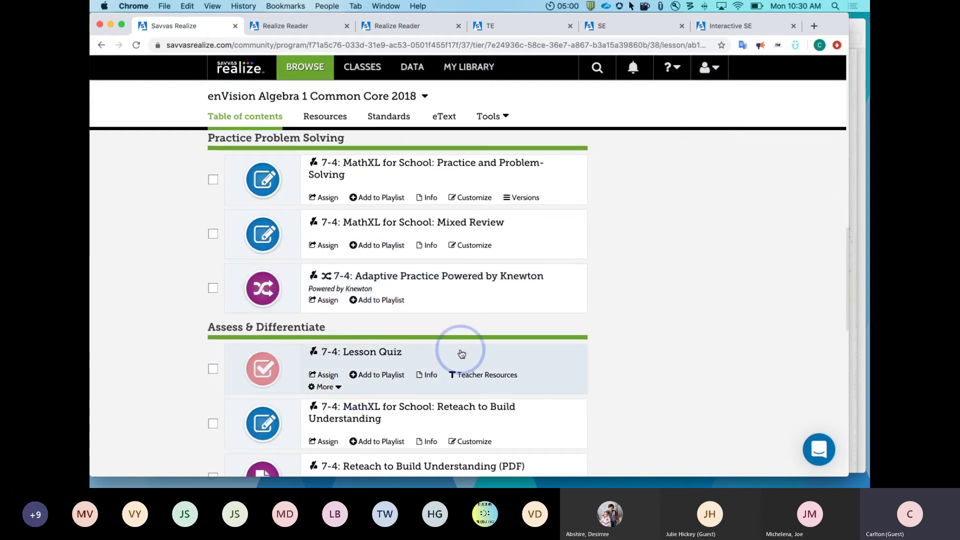
{"action": "scroll", "coordinate": [626, 327], "scroll_direction": "up", "scroll_amount": 15}
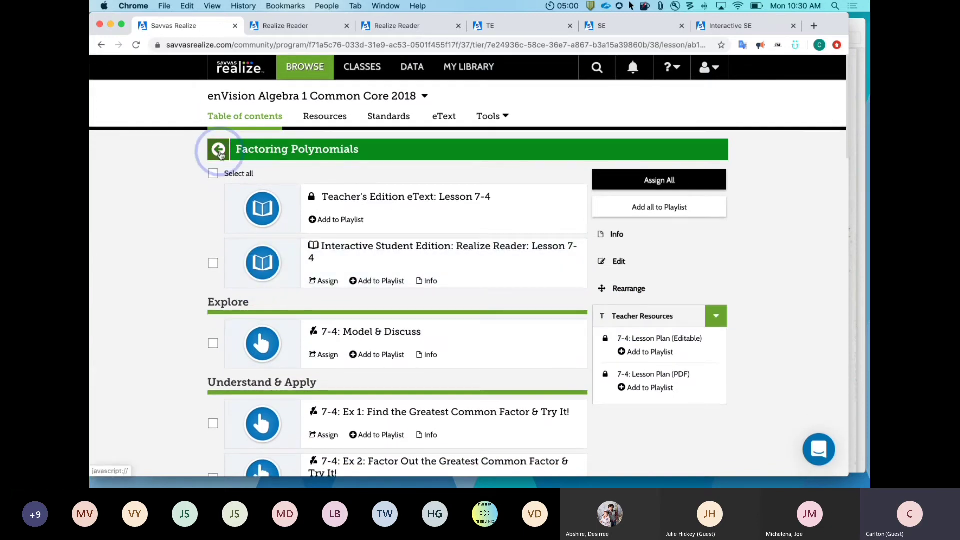
Step: Select all assignable Lesson 7-4 items, look through the checked list, and clear the selection
{"action": "left_click", "coordinate": [213, 174]}
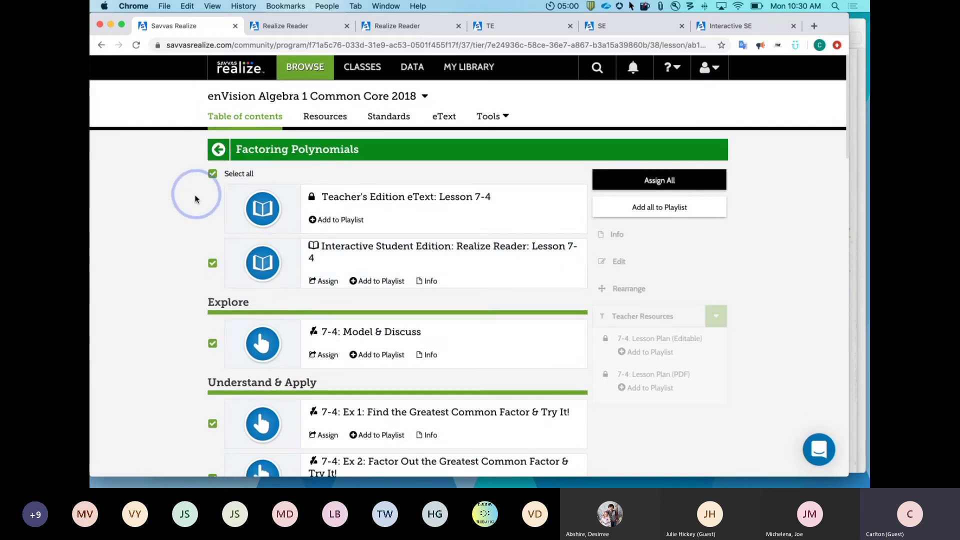
{"action": "scroll", "coordinate": [173, 221], "scroll_direction": "down", "scroll_amount": 8}
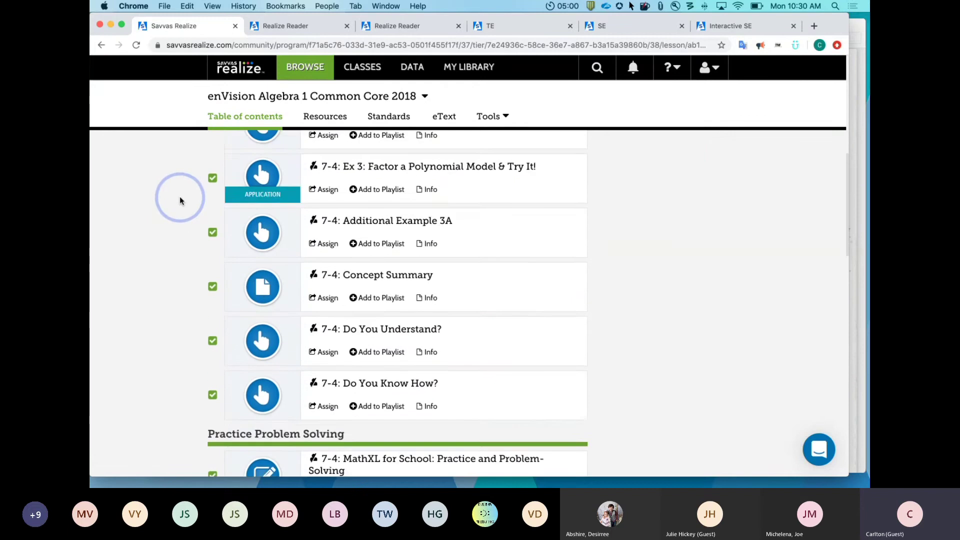
{"action": "scroll", "coordinate": [180, 200], "scroll_direction": "down", "scroll_amount": 5}
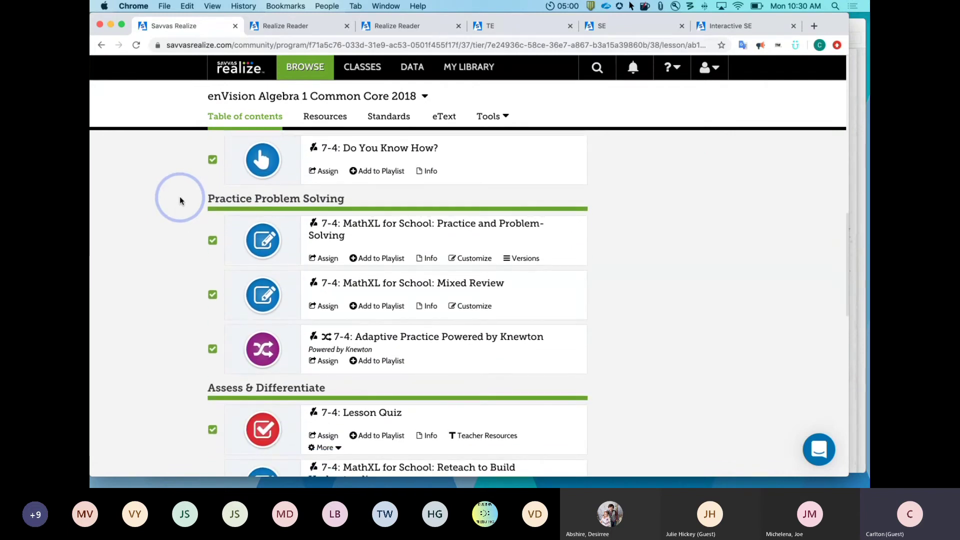
{"action": "scroll", "coordinate": [180, 201], "scroll_direction": "up", "scroll_amount": 10}
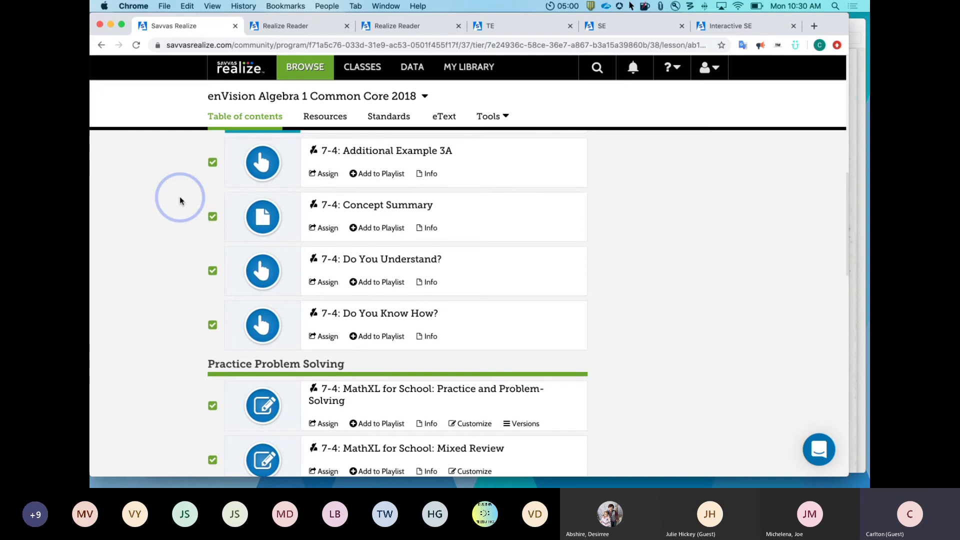
{"action": "scroll", "coordinate": [181, 205], "scroll_direction": "up", "scroll_amount": 3}
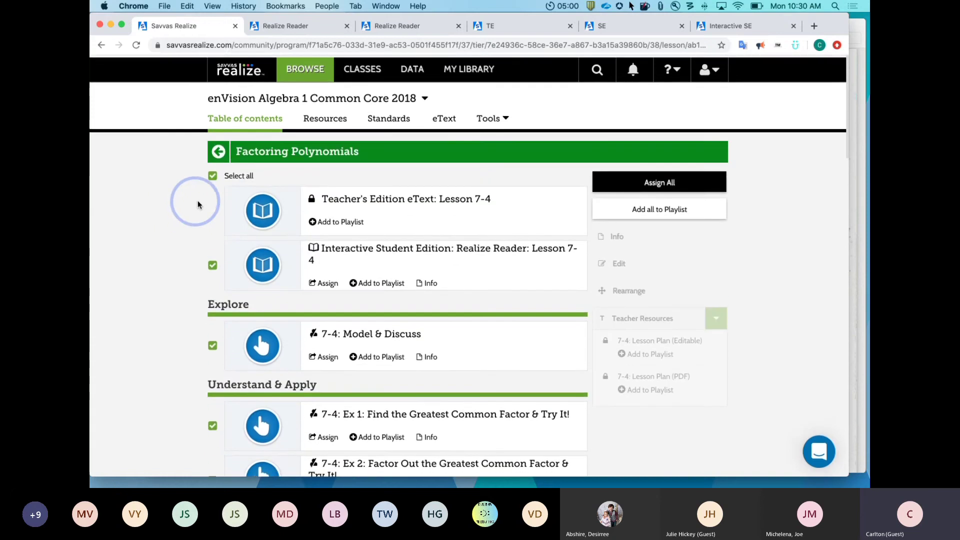
{"action": "left_click", "coordinate": [213, 175]}
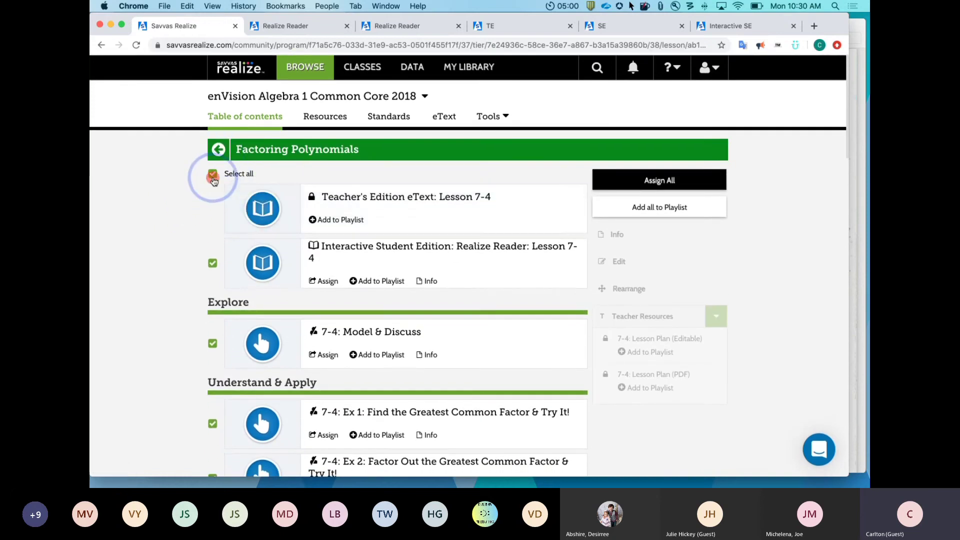